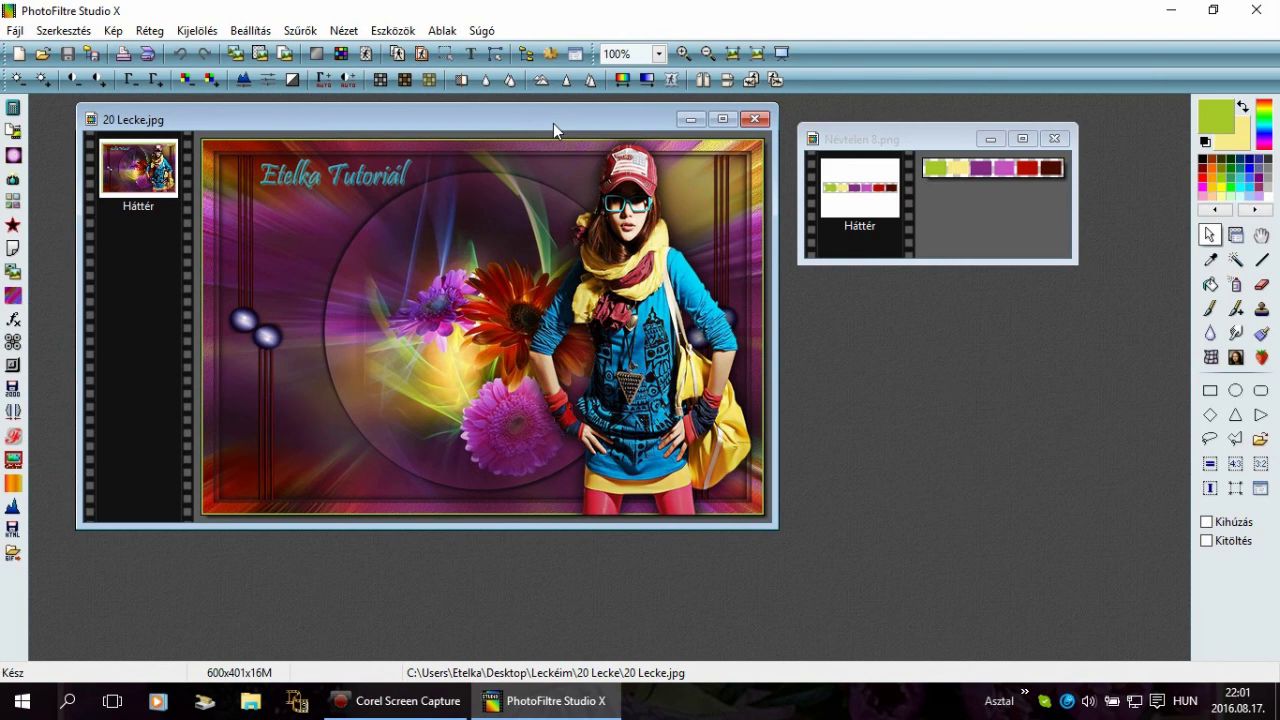
Step: Close 20 Lecke.jpg and sample the palette's dark brown as the background colour and its red (#B20900) as the foreground colour
left_click(755, 121)
left_click_drag(937, 137, 858, 140)
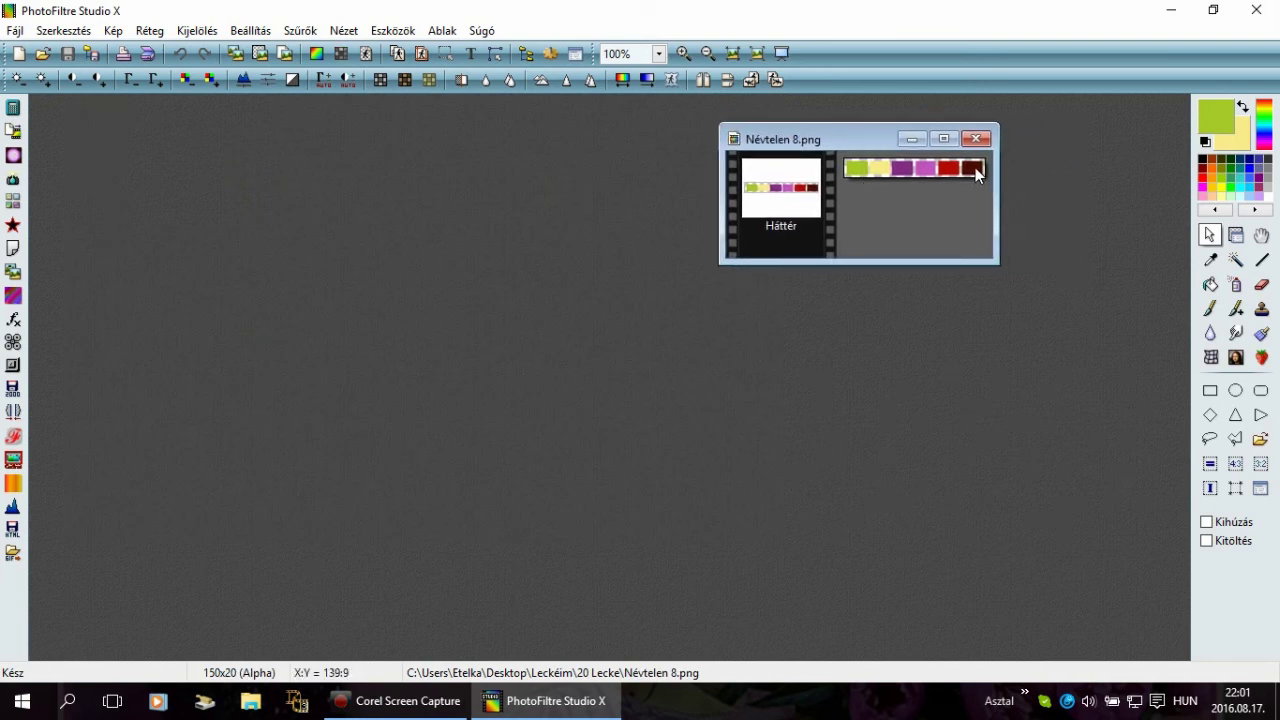
left_click(1209, 261)
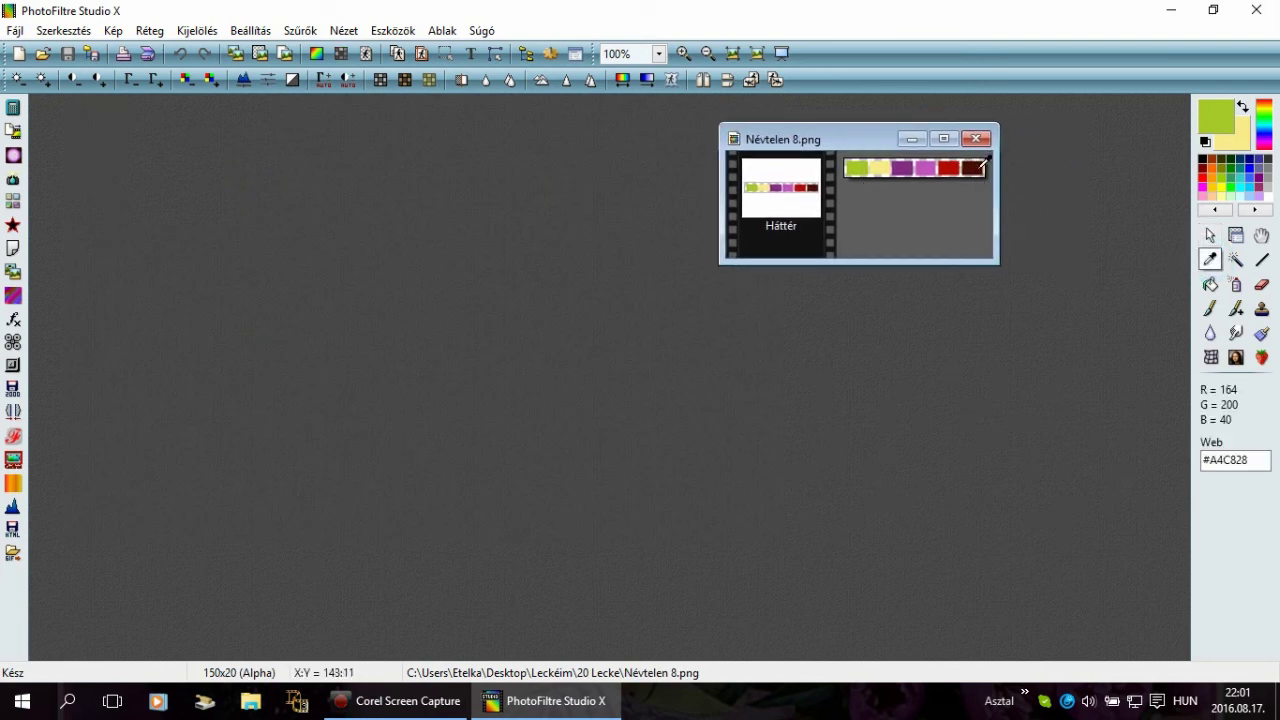
left_click(982, 167)
left_click(1244, 106)
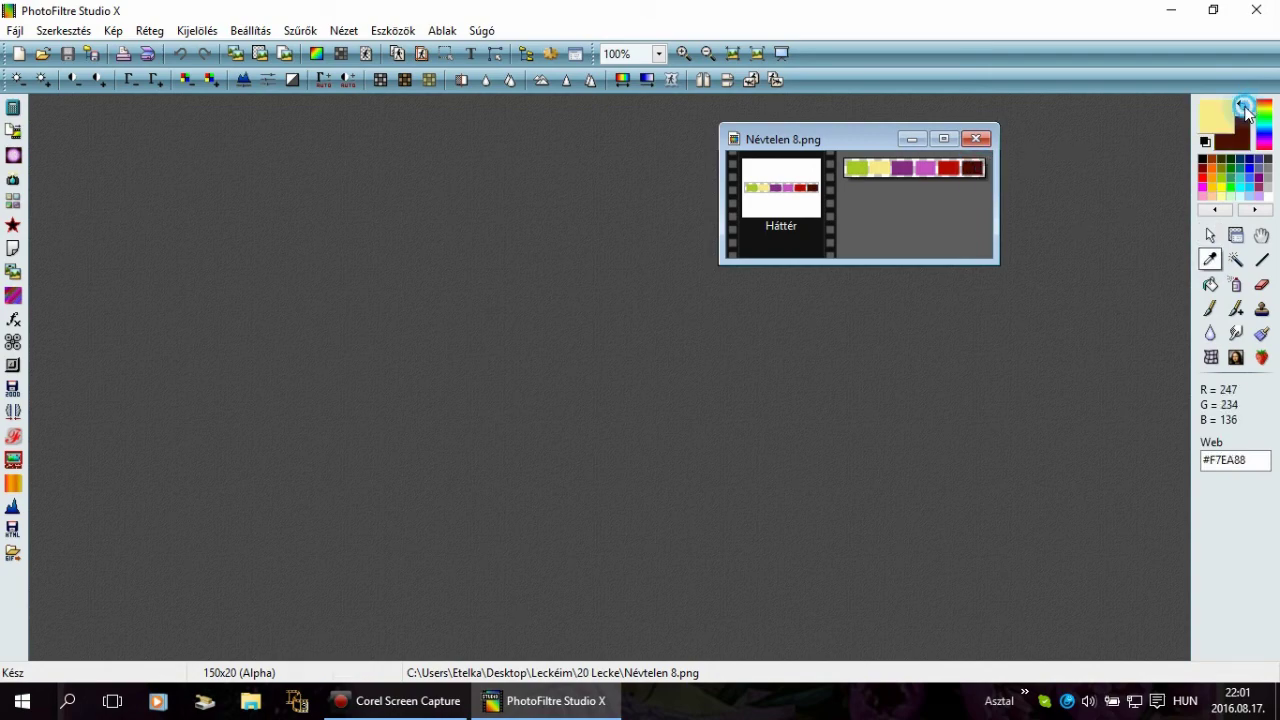
left_click(948, 167)
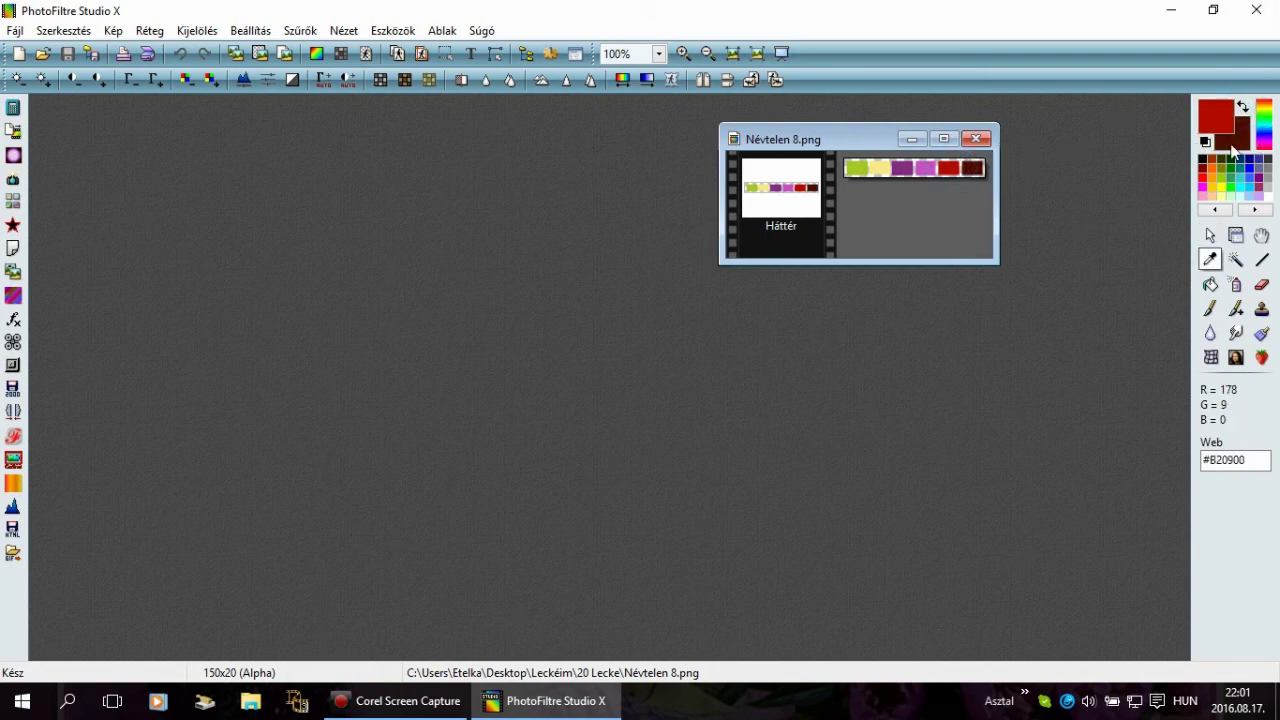
Step: Add the dark brown background colour (RGB 74, 11, 0) to several custom colour slots
left_click(1236, 140)
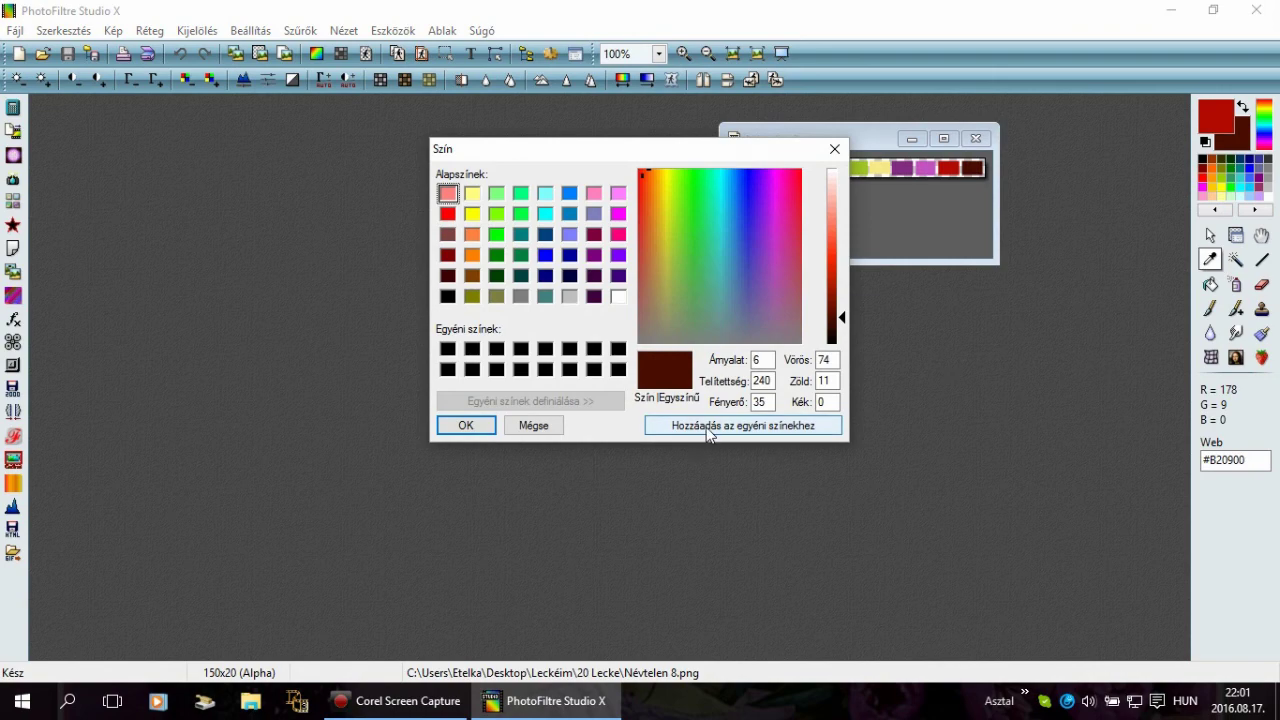
left_click(708, 425)
left_click(708, 425)
left_click(708, 425)
left_click(708, 425)
left_click(708, 425)
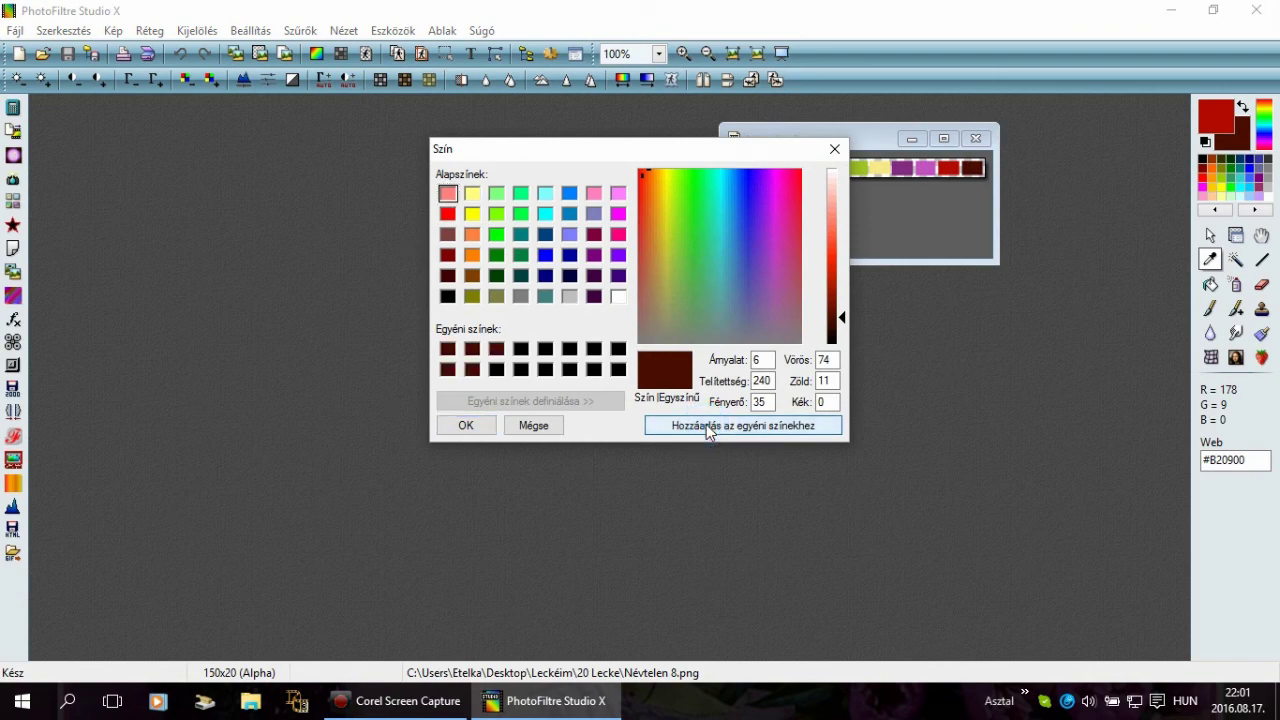
left_click(708, 425)
left_click(466, 425)
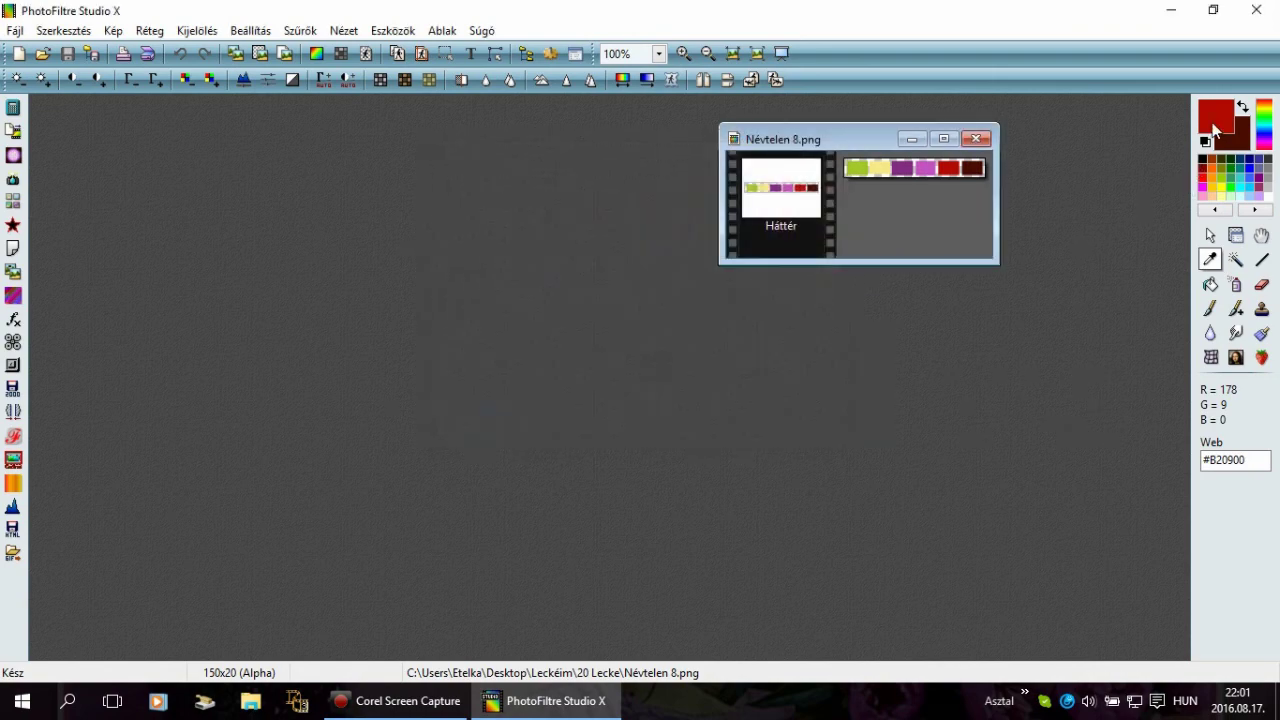
Step: Add the red foreground colour (RGB 178, 9, 0) to the custom colours
left_click(1215, 128)
left_click(730, 428)
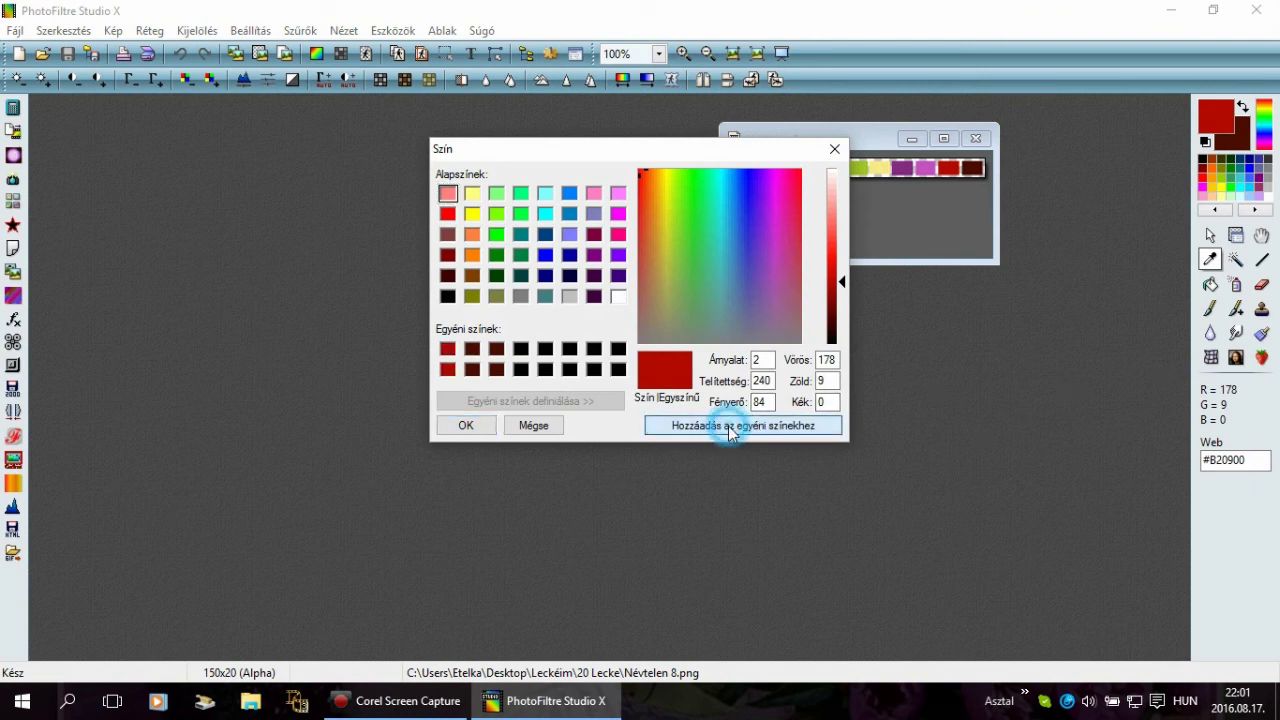
left_click(468, 426)
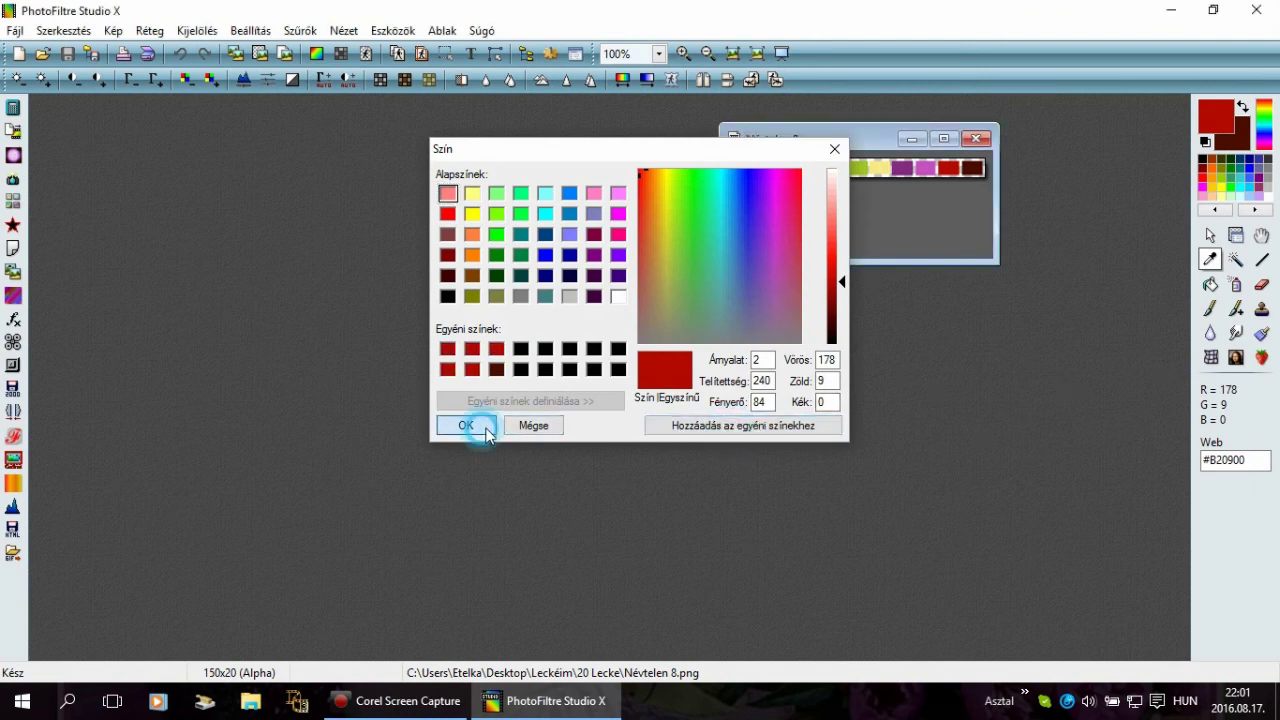
Step: Sample the palette's pink (#C452C0) as the background colour and its purple (#842D82) as the foreground colour
left_click(924, 166)
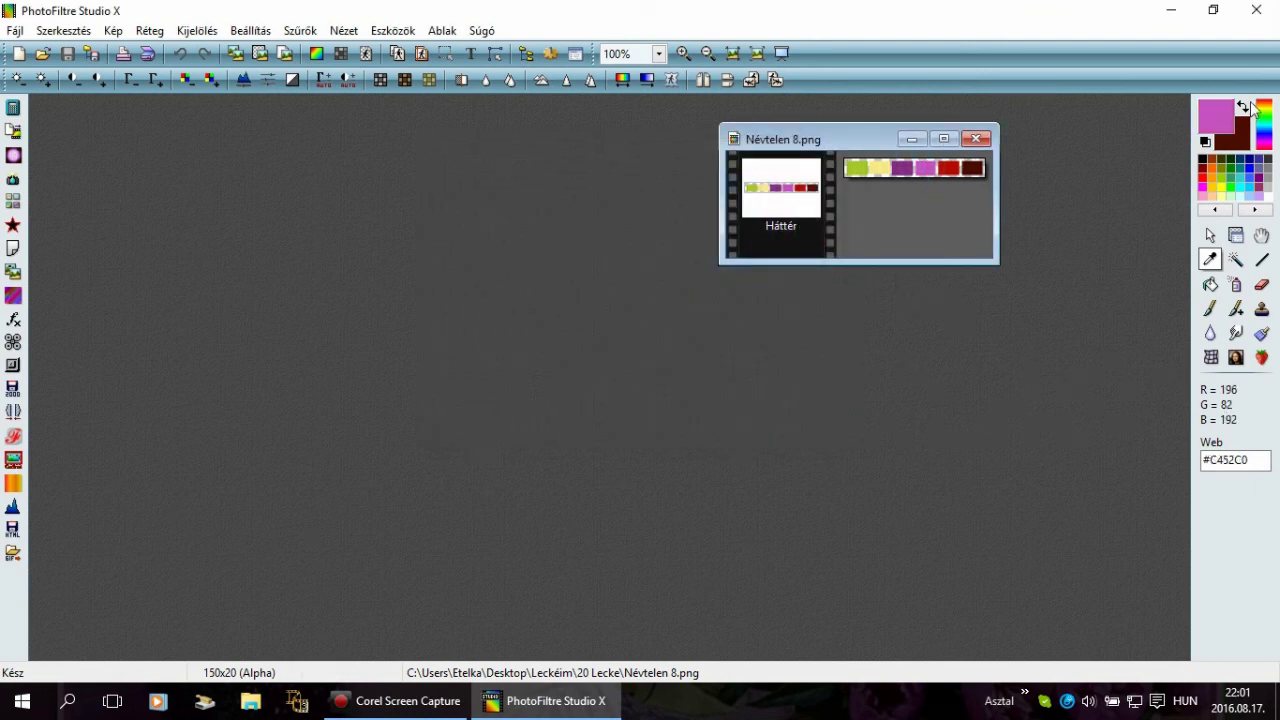
left_click(1243, 107)
left_click(903, 167)
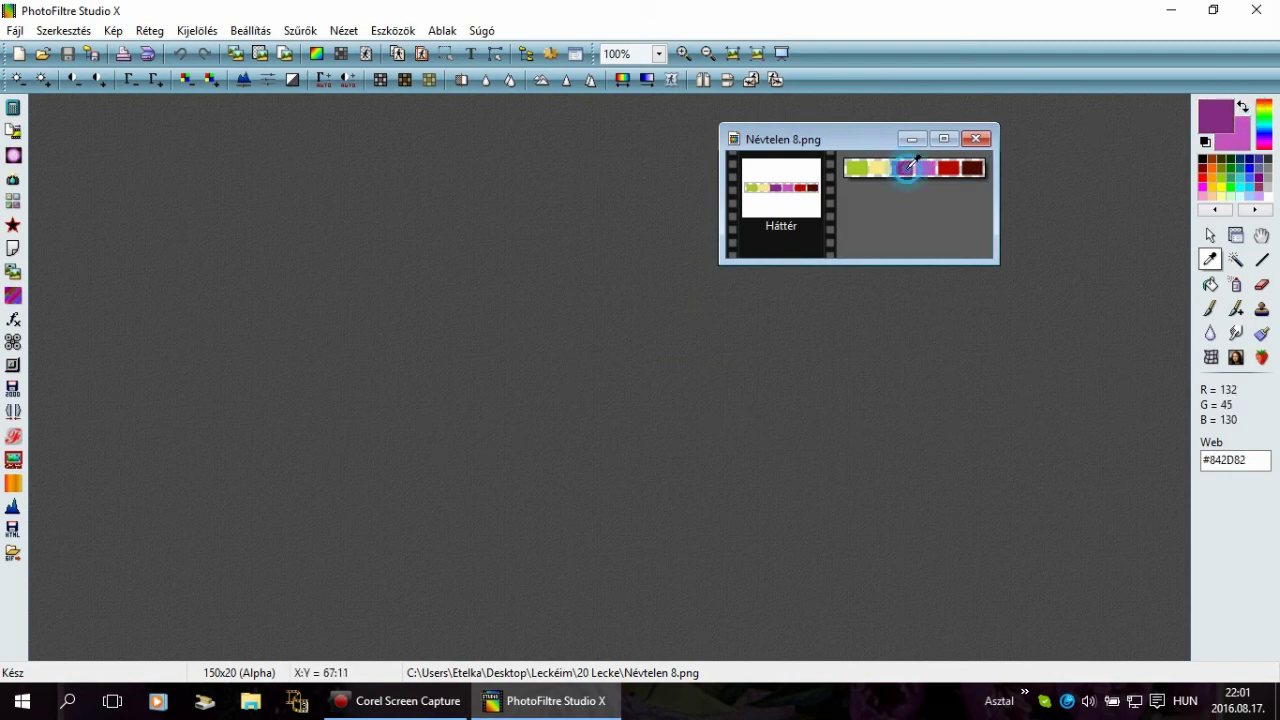
Step: Add the pink background colour and the purple foreground colour to the custom colours
left_click(1234, 150)
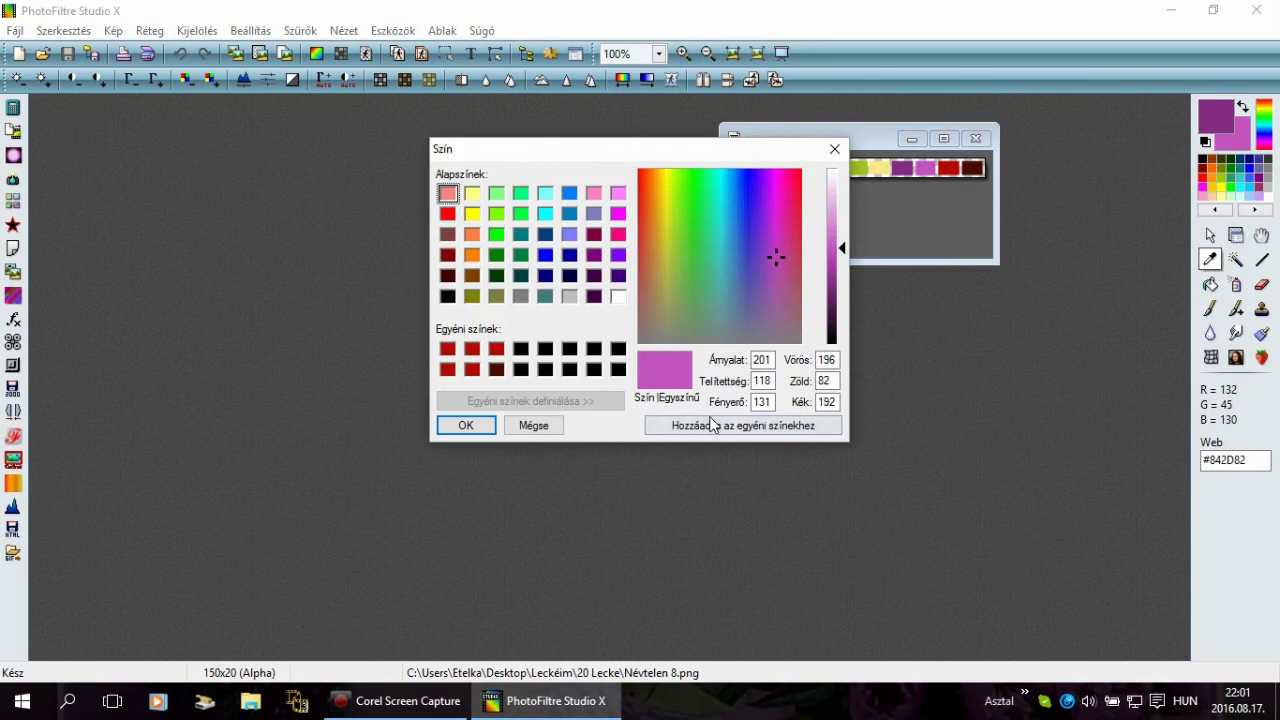
left_click(720, 426)
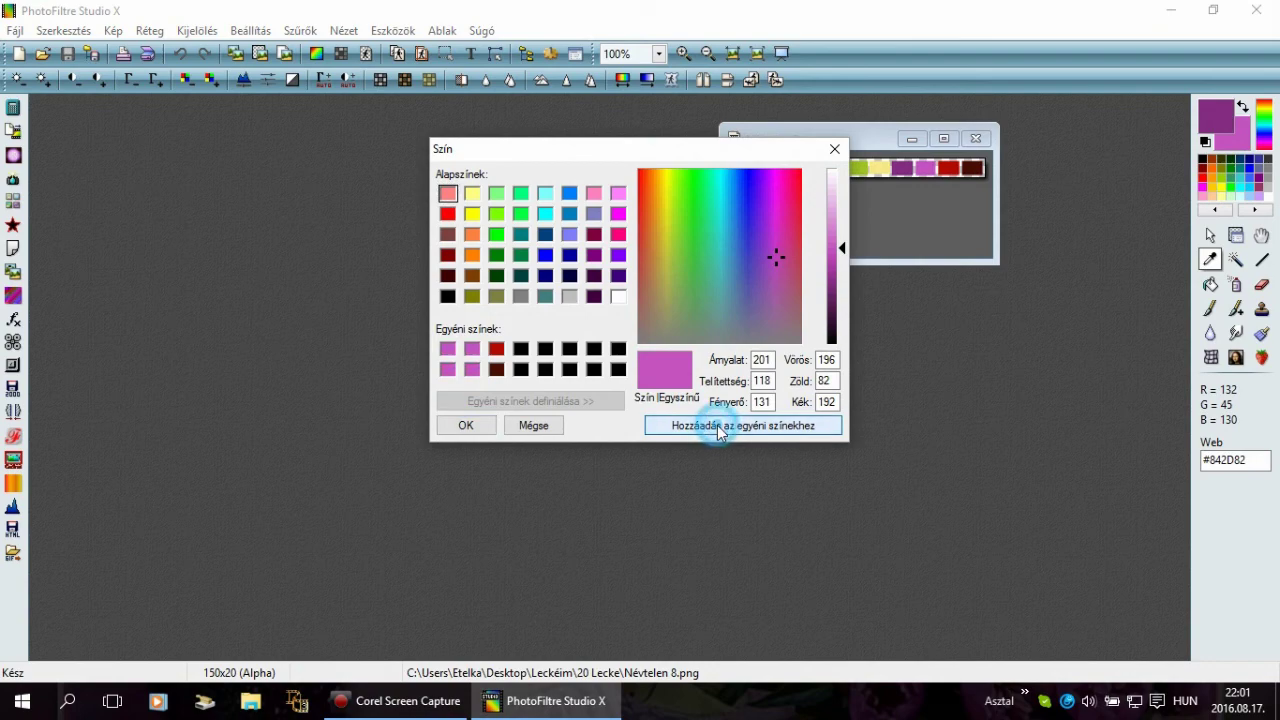
left_click(478, 425)
left_click(1223, 119)
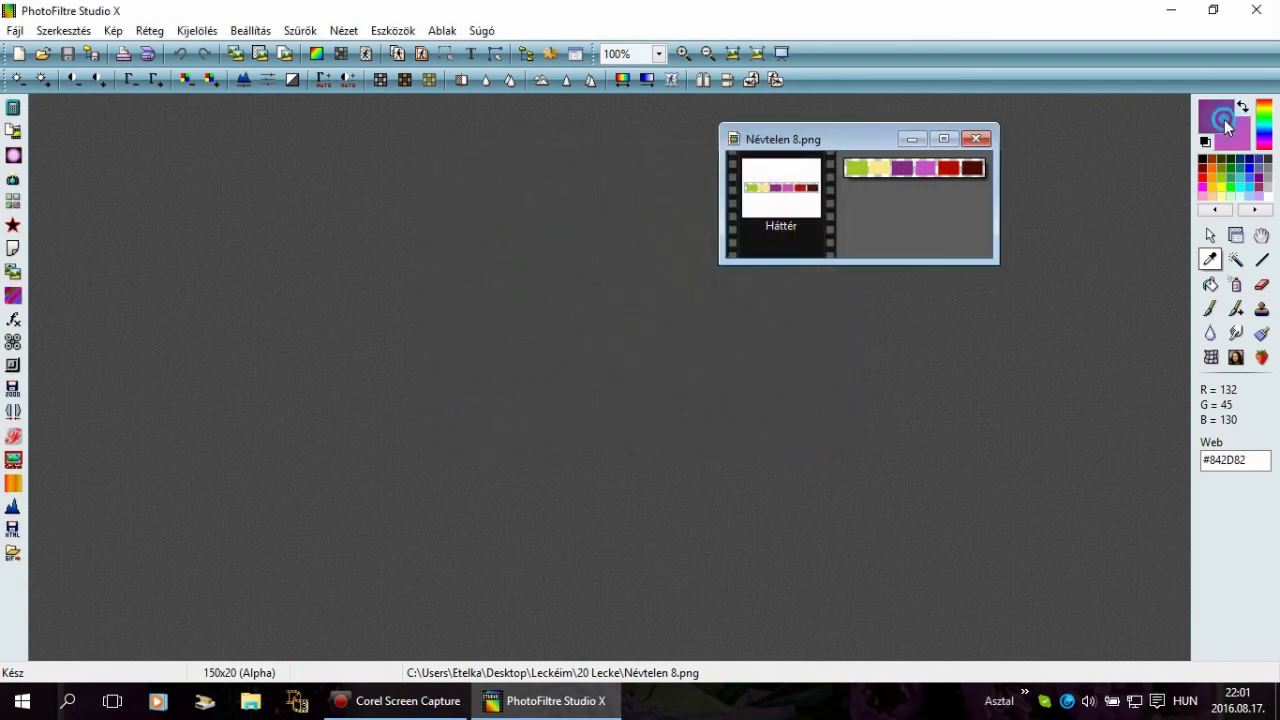
left_click(771, 425)
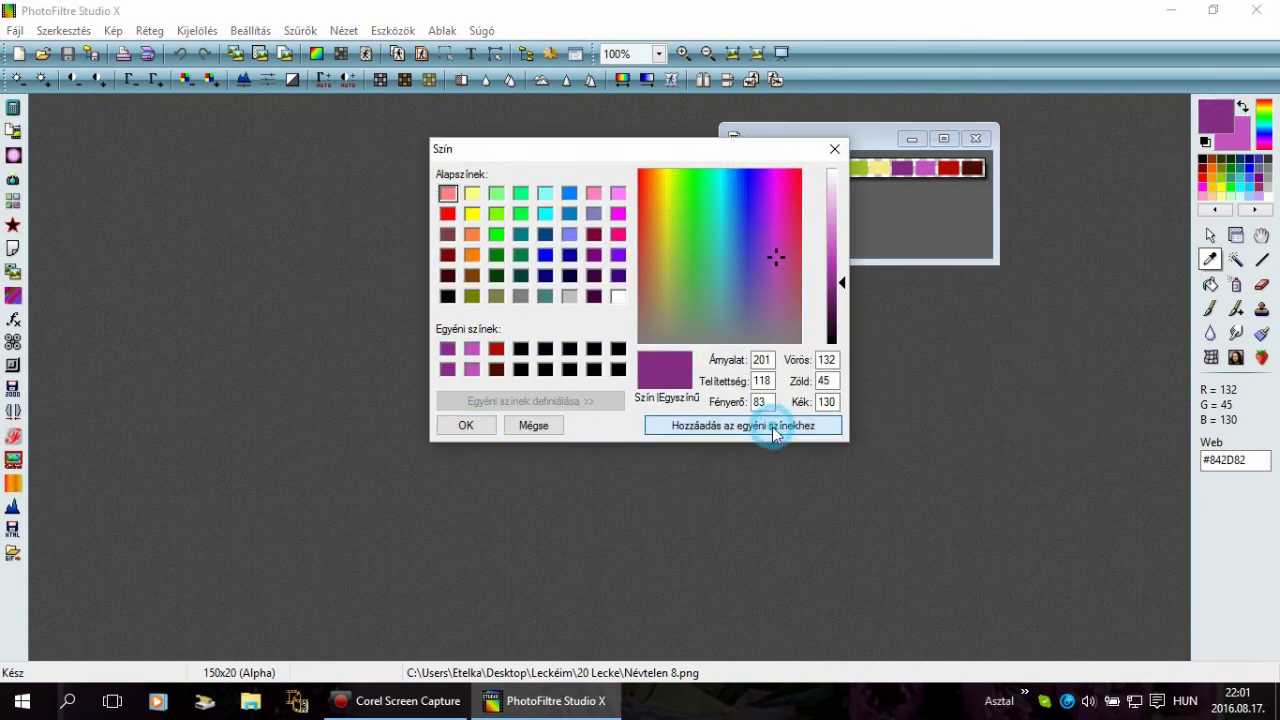
left_click(468, 427)
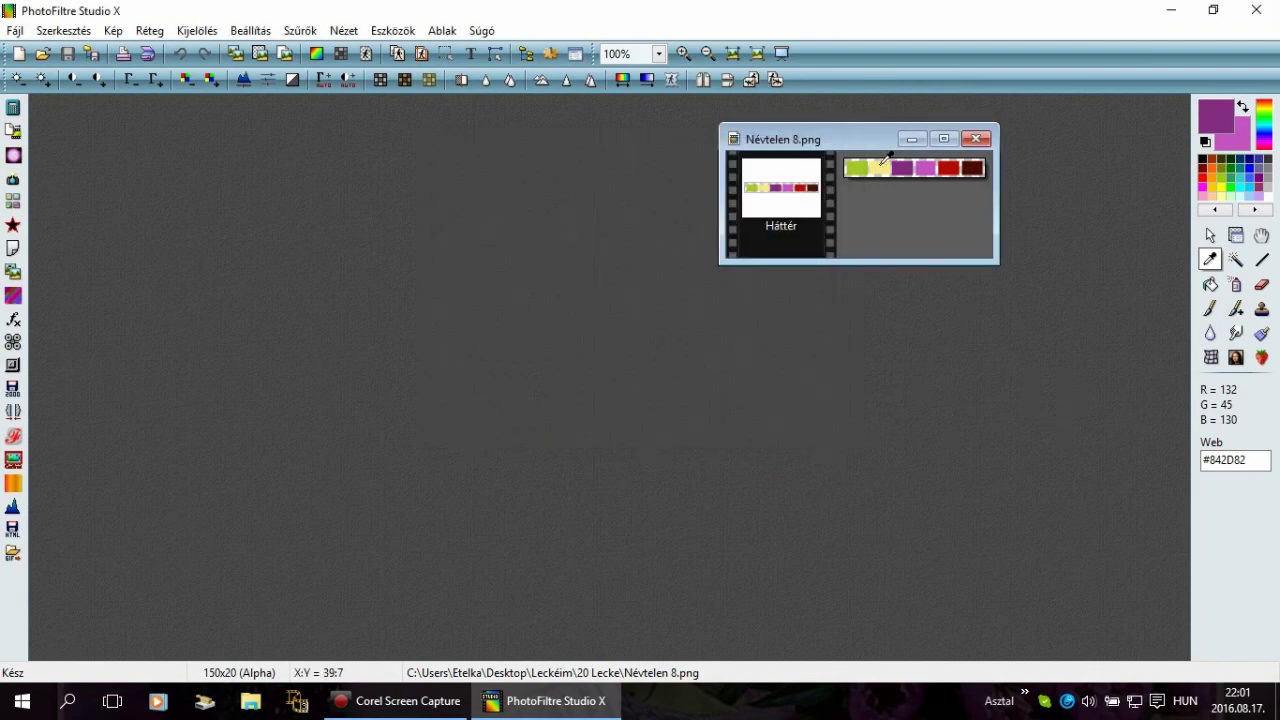
Step: Sample the palette's pale yellow as the background colour and its green (#A4C828) as the foreground colour
left_click(880, 165)
left_click(1243, 108)
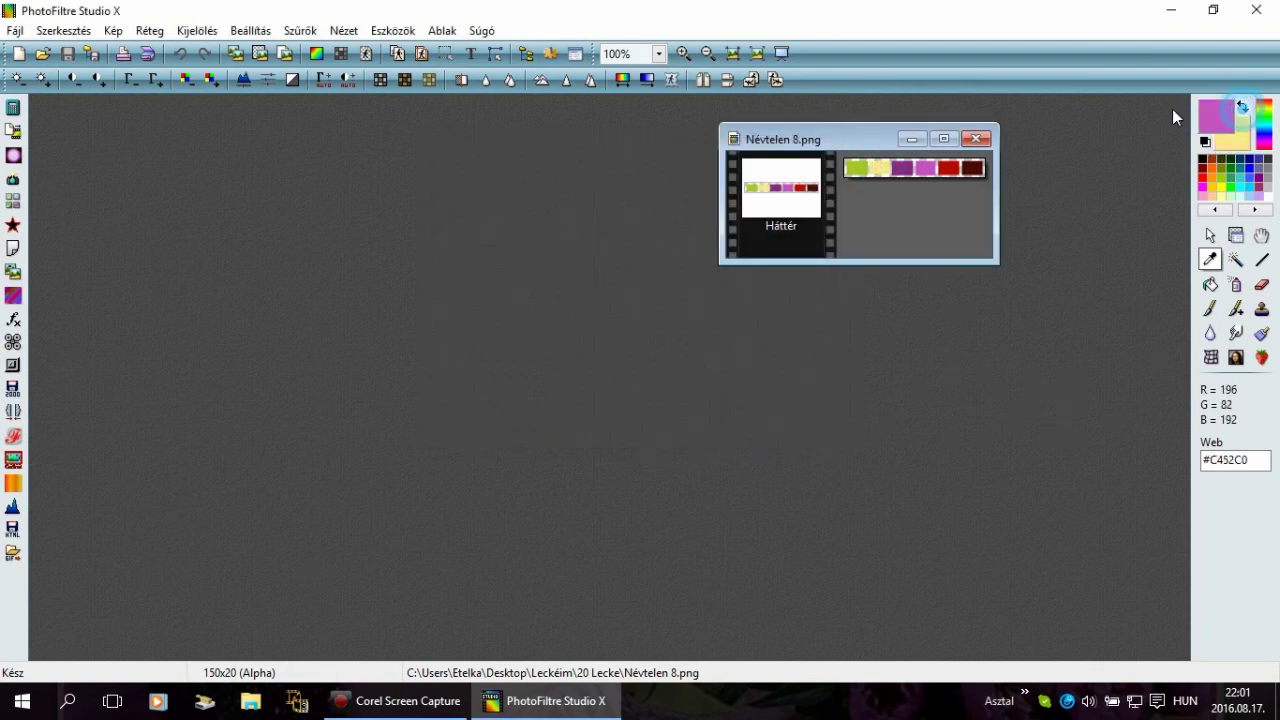
left_click(857, 167)
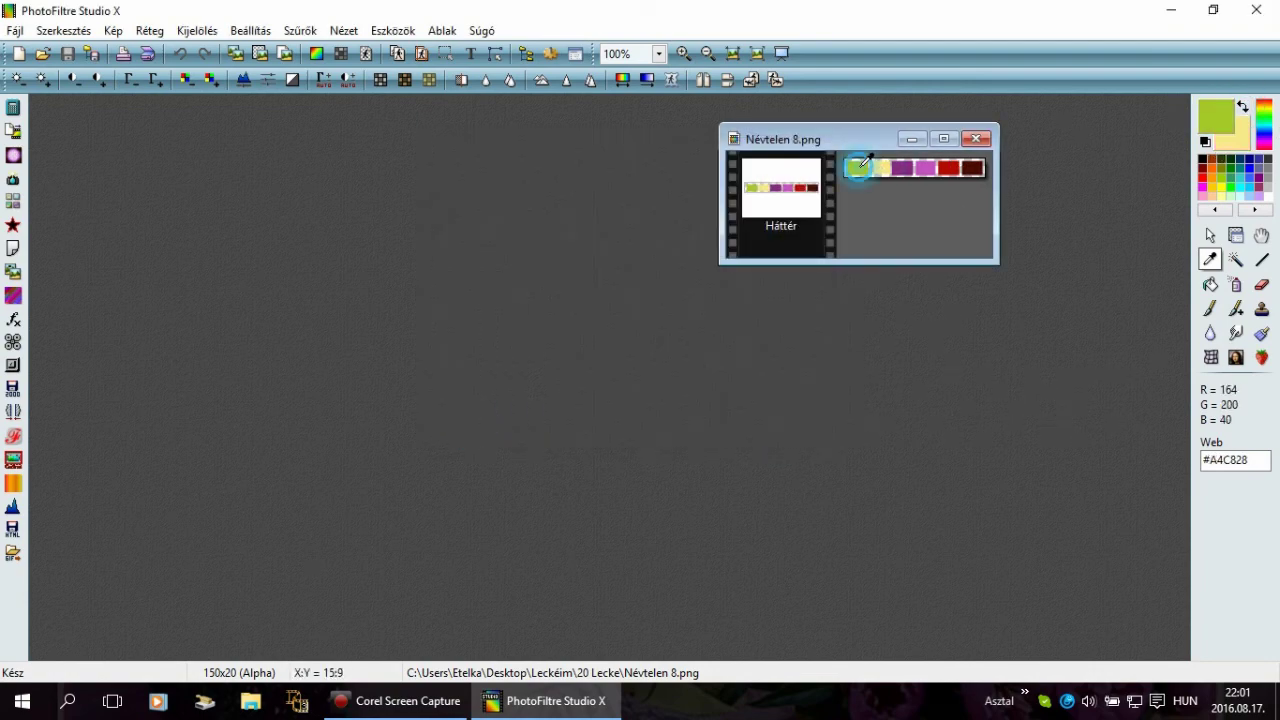
Step: Add the pale yellow background colour and the green foreground colour to the custom colours
left_click(1245, 145)
left_click(688, 427)
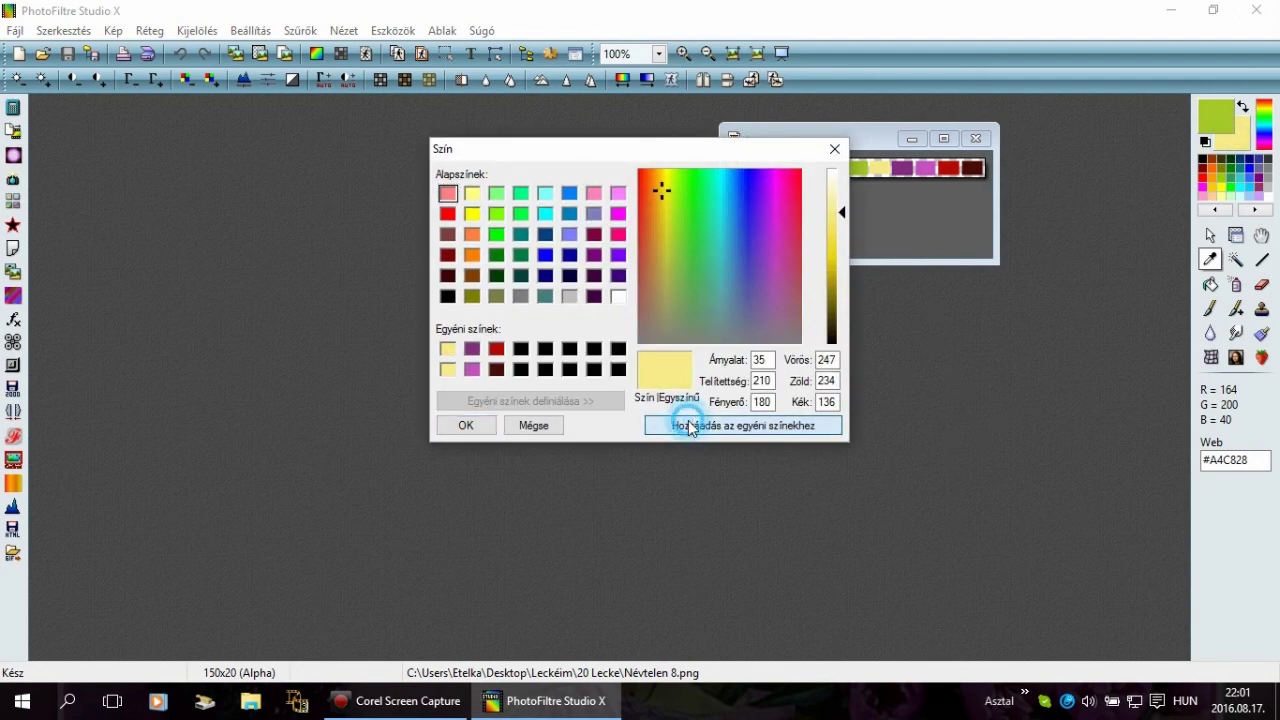
left_click(480, 426)
left_click(1218, 121)
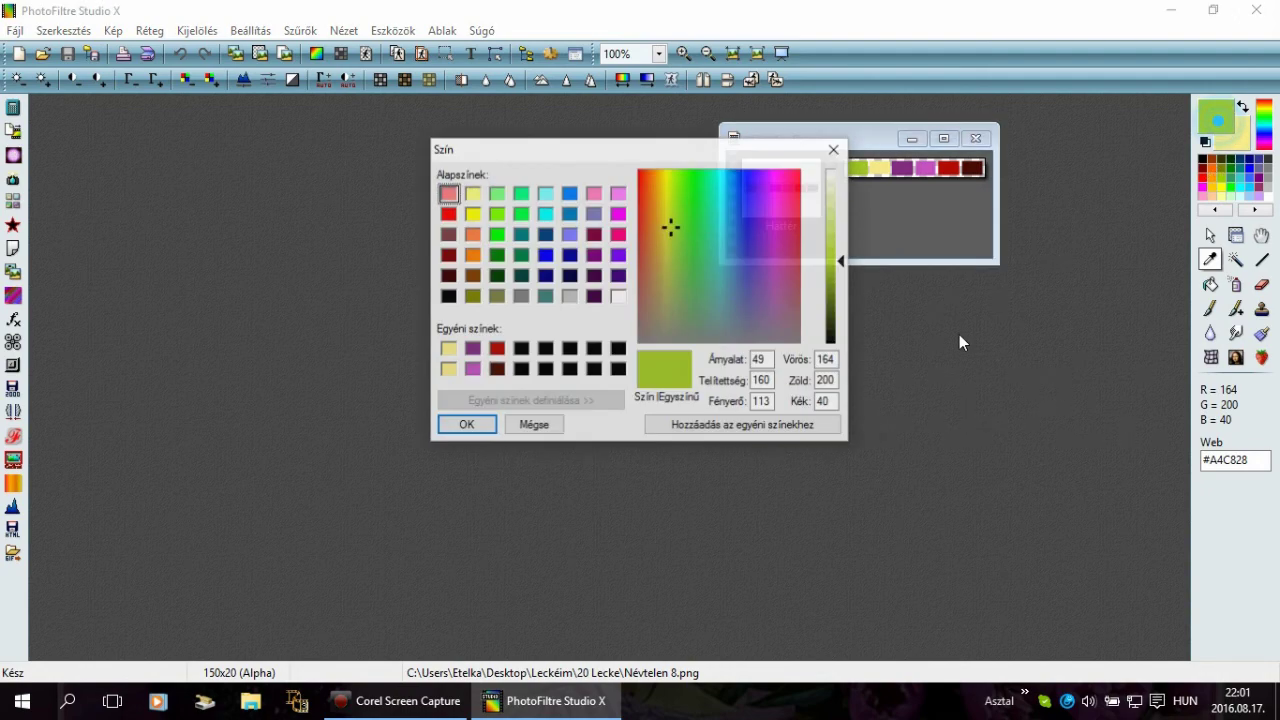
left_click(800, 427)
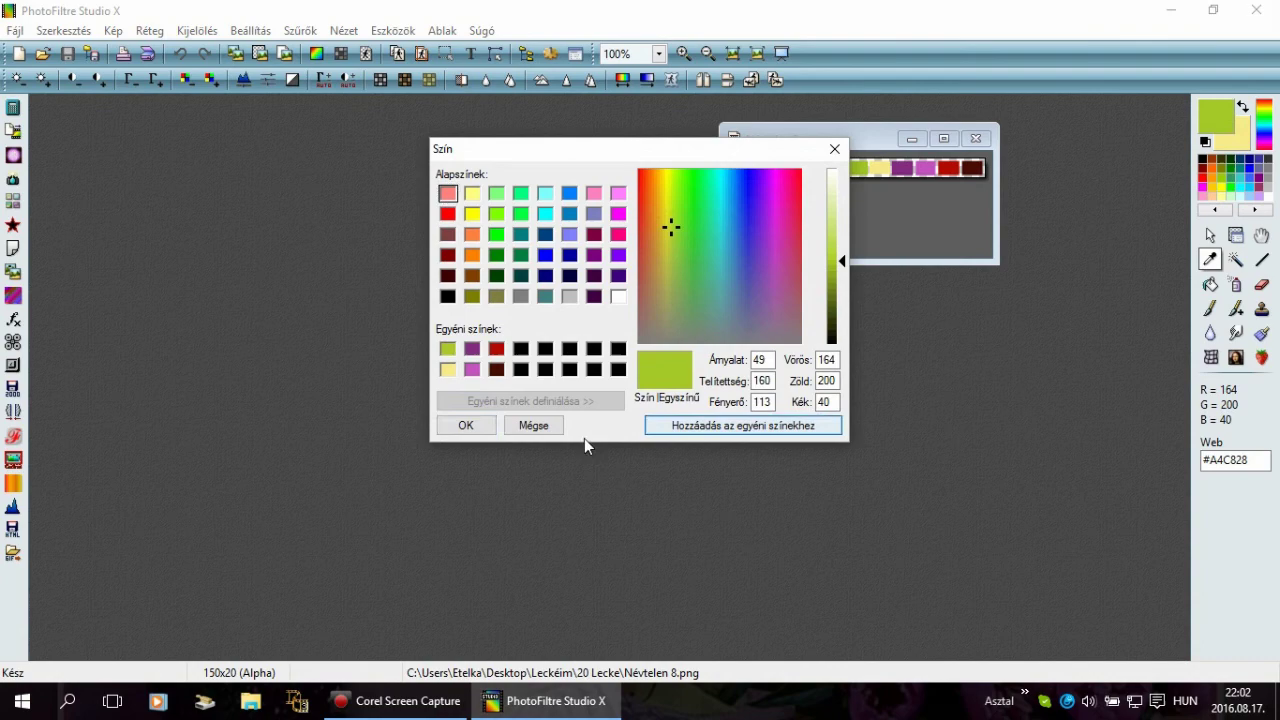
left_click(466, 425)
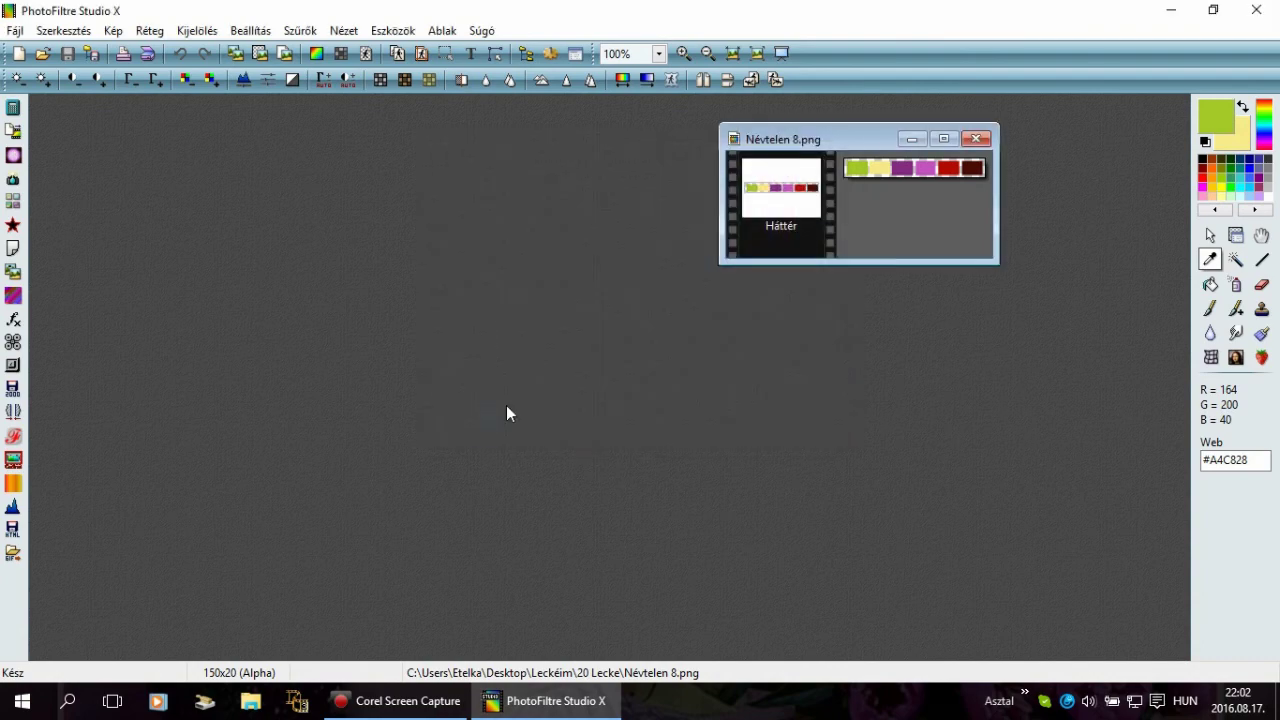
Step: Close the palette image and create a new blank image of 900 × 600 pixels
left_click(978, 140)
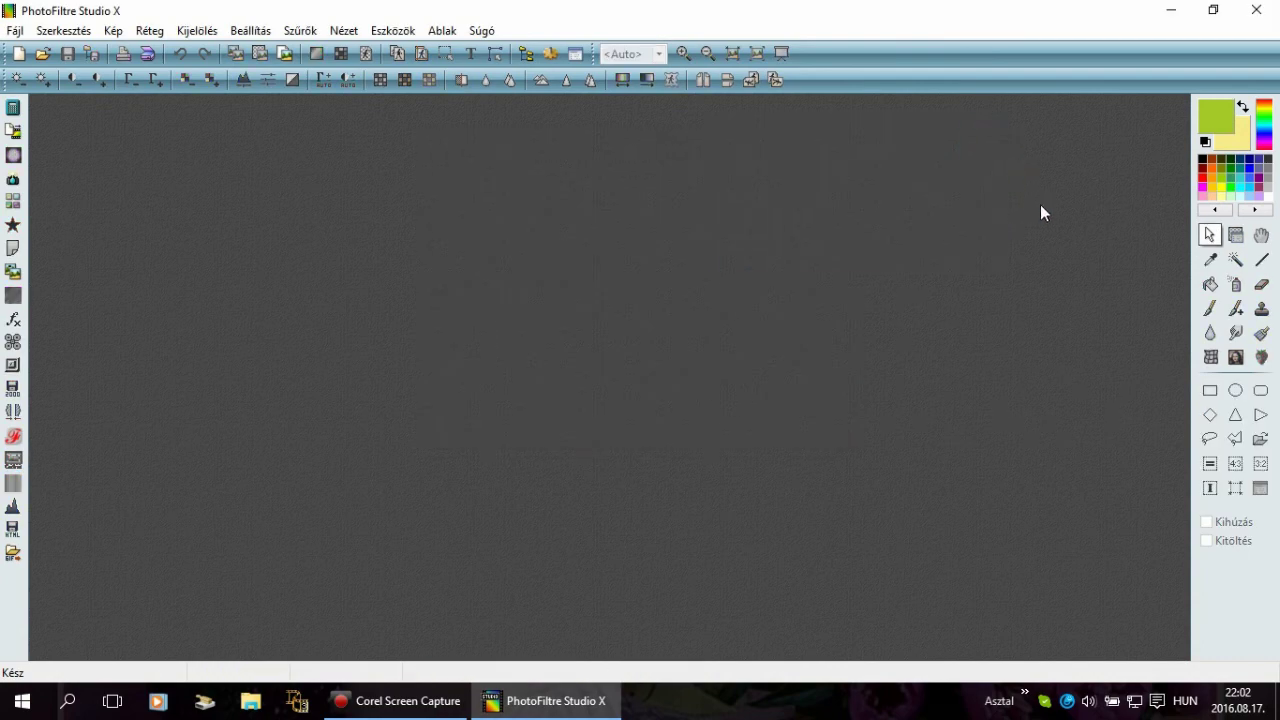
left_click(19, 54)
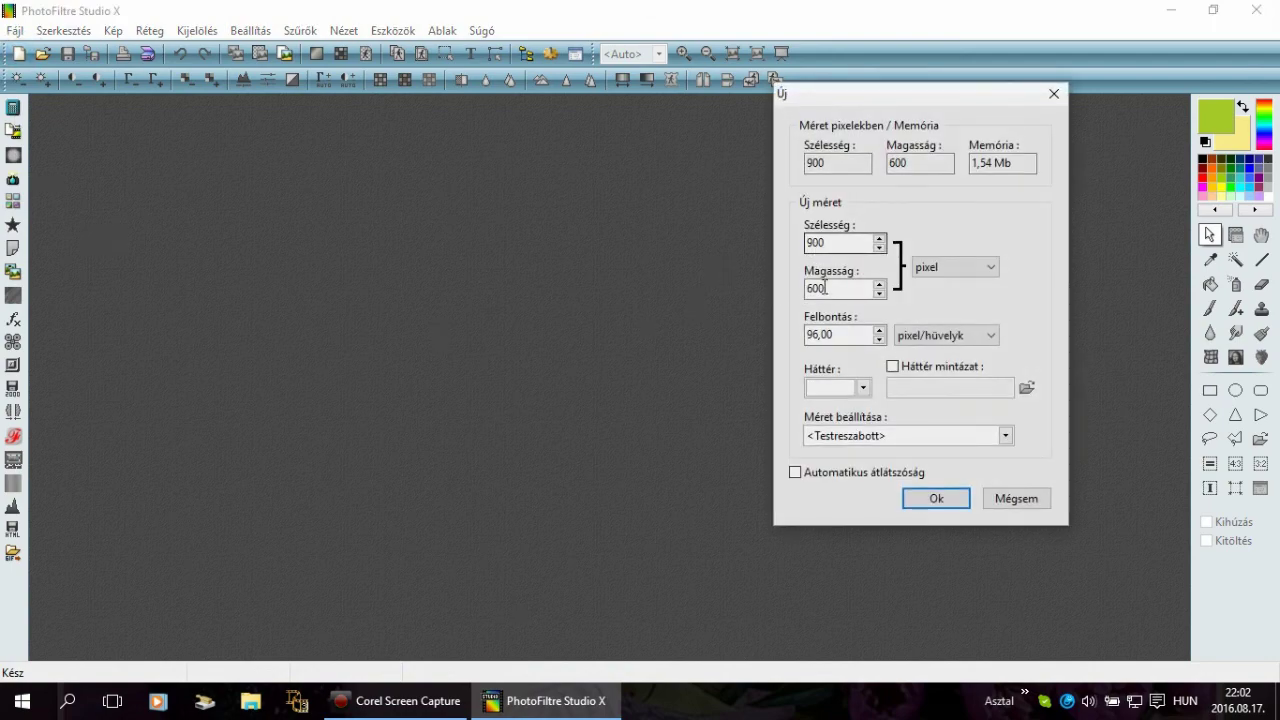
left_click(934, 500)
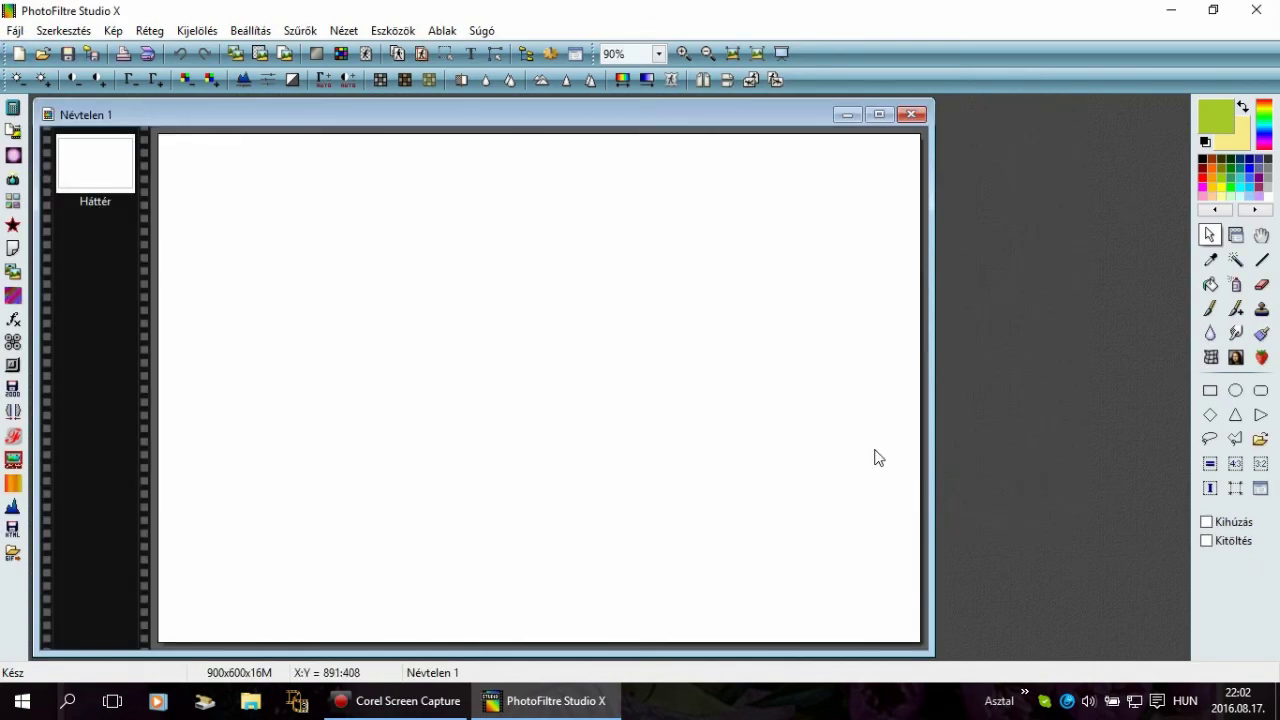
left_click(657, 55)
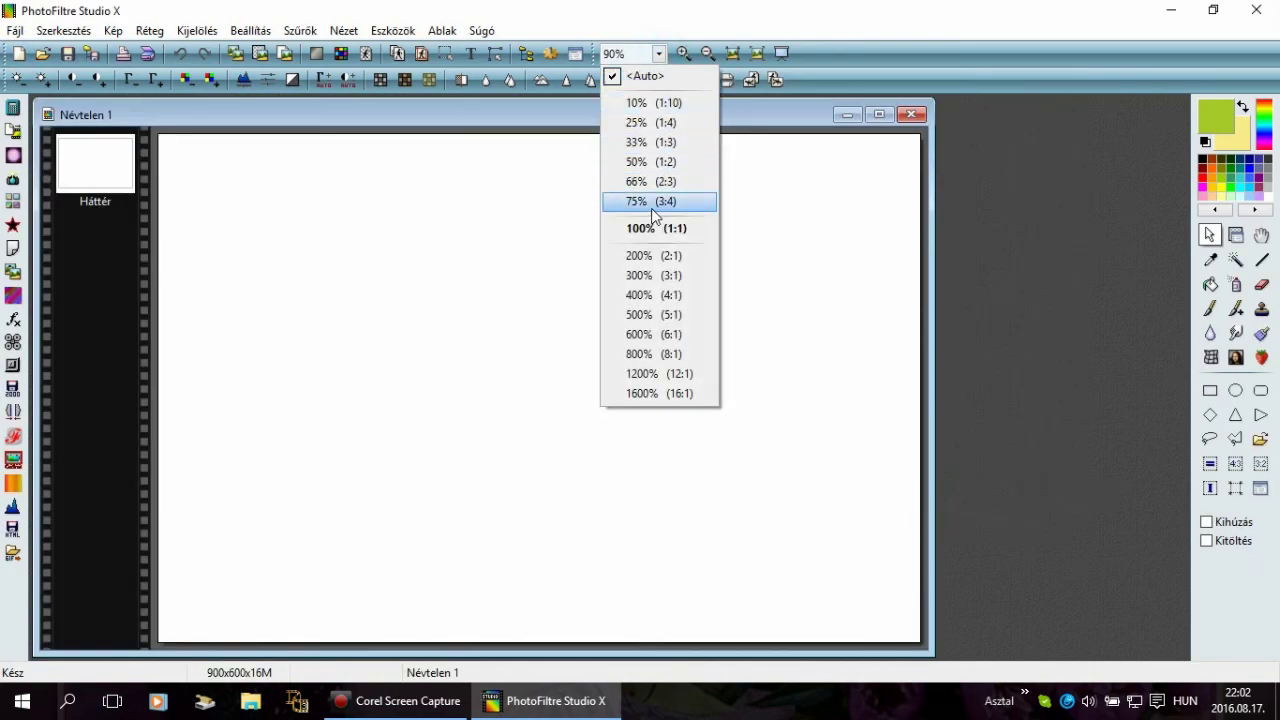
left_click(650, 205)
left_click_drag(582, 126, 918, 135)
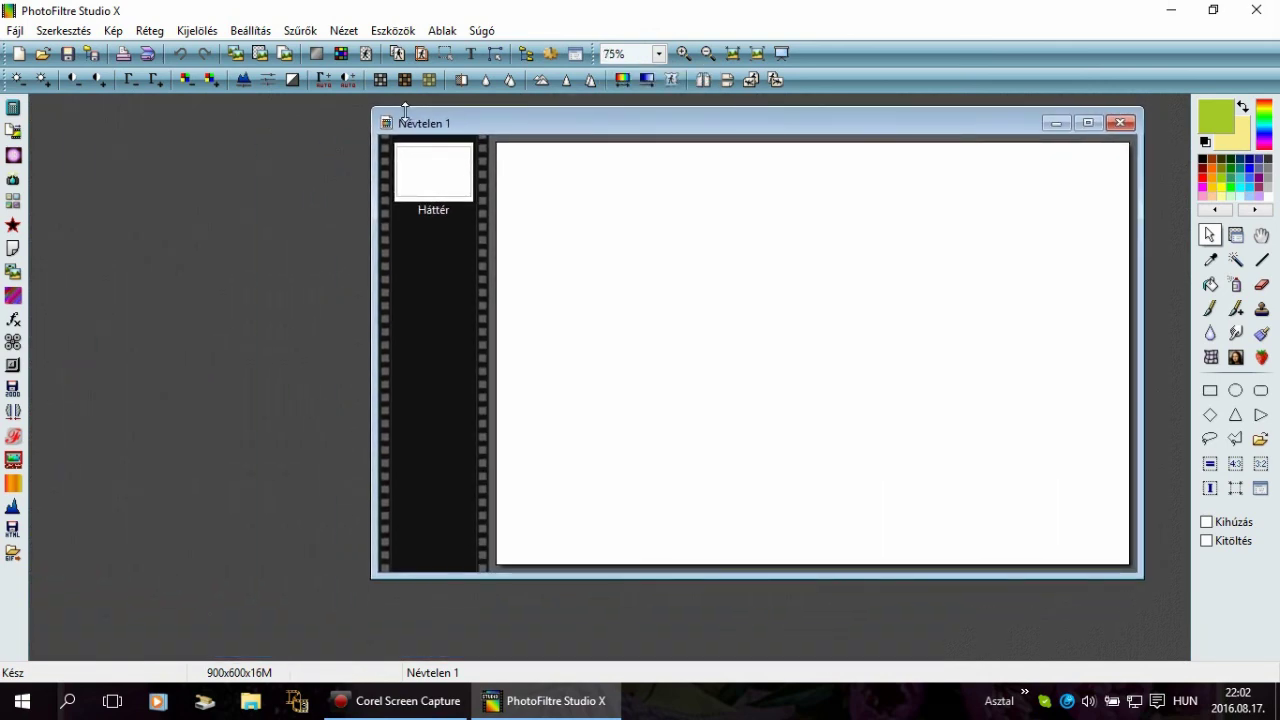
Step: Start the MuRa's Meister Cloud filter on the blank image and set its Light colour to the pale yellow custom colour
left_click(295, 34)
mouse_move(345, 478)
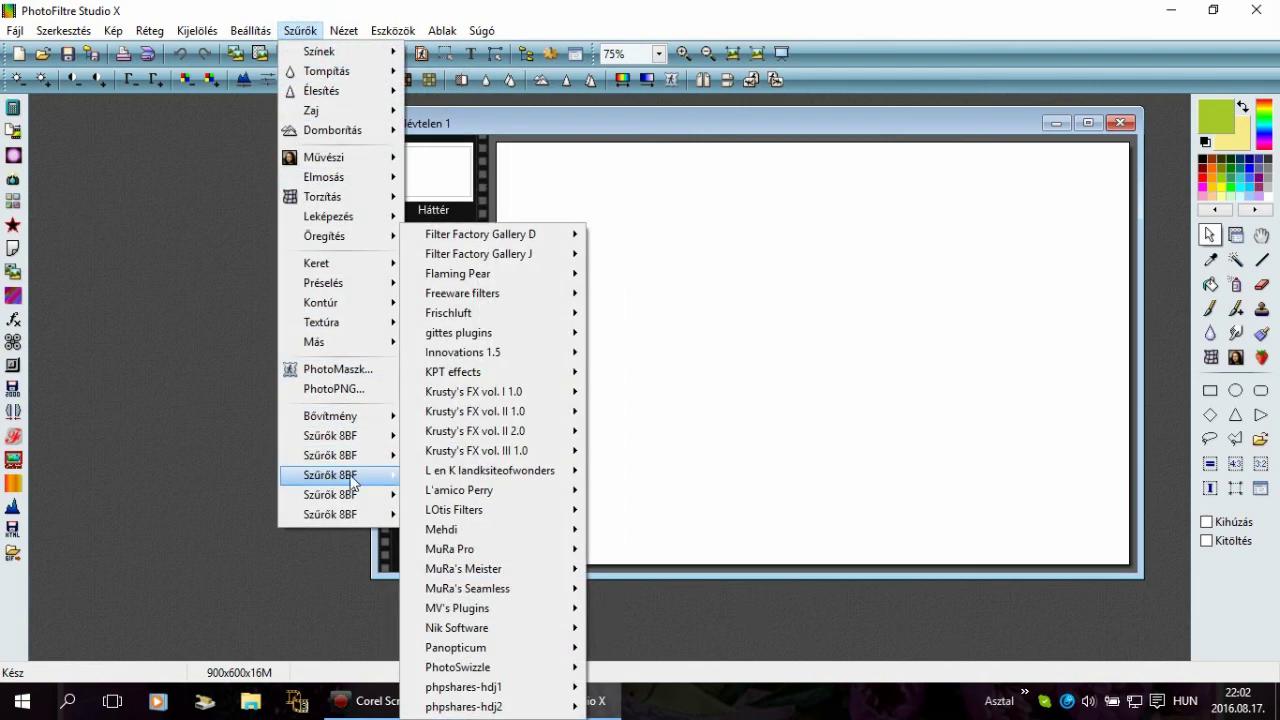
mouse_move(488, 575)
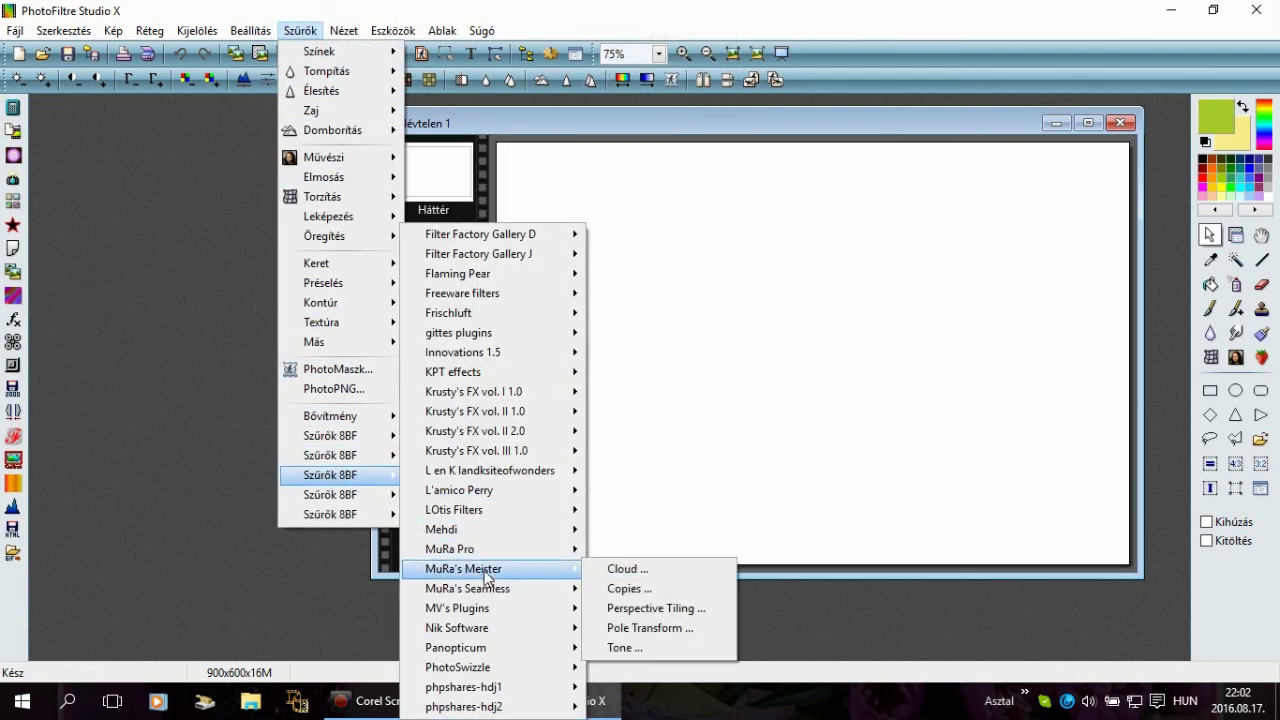
left_click(619, 569)
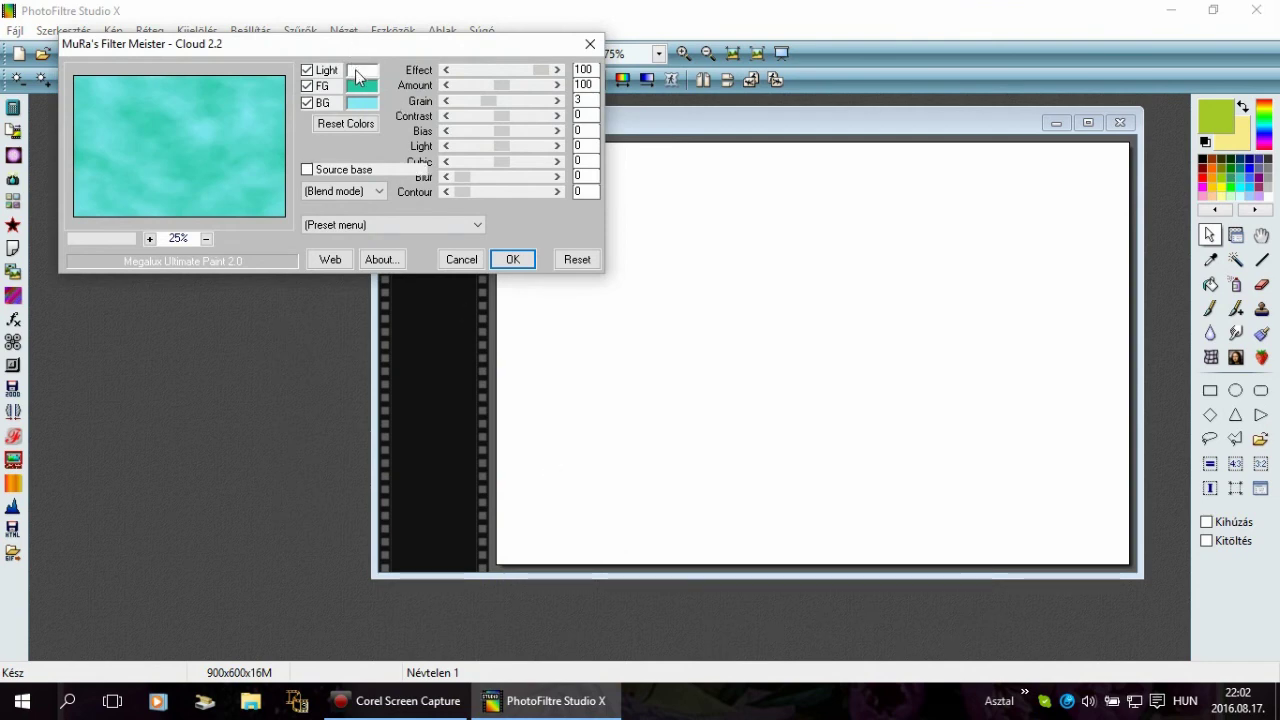
left_click(355, 69)
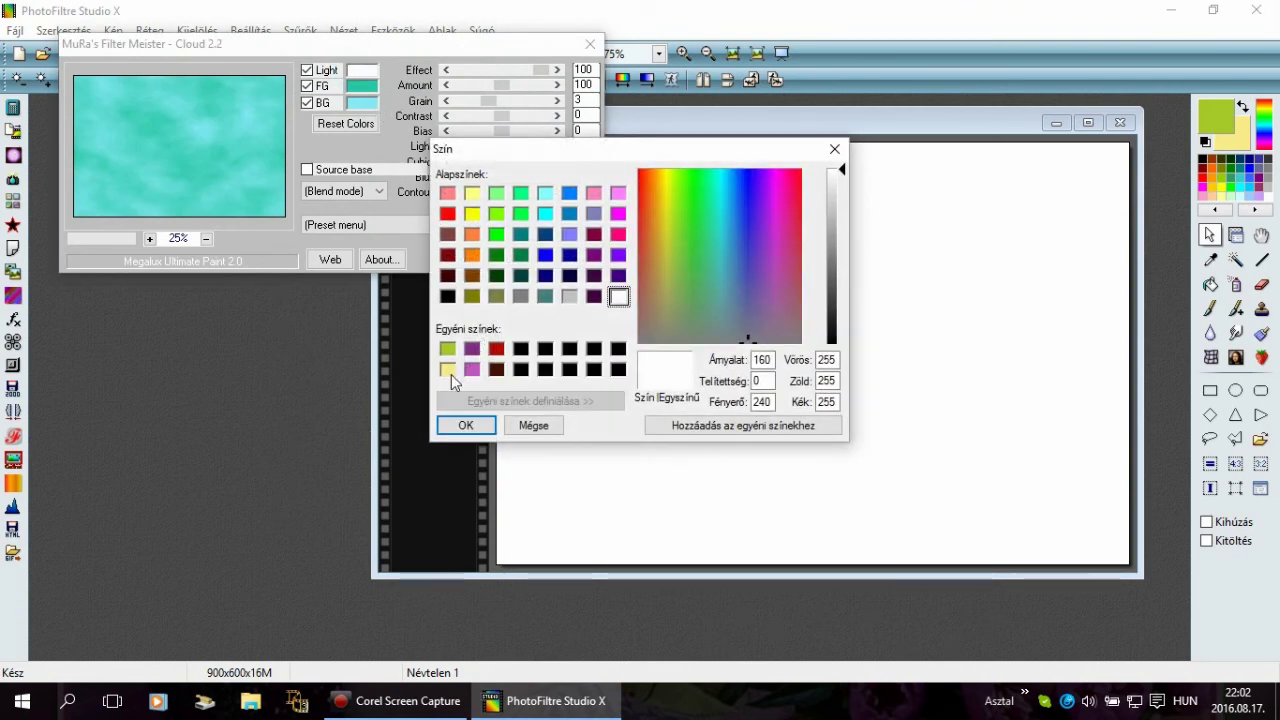
left_click(448, 370)
left_click(465, 425)
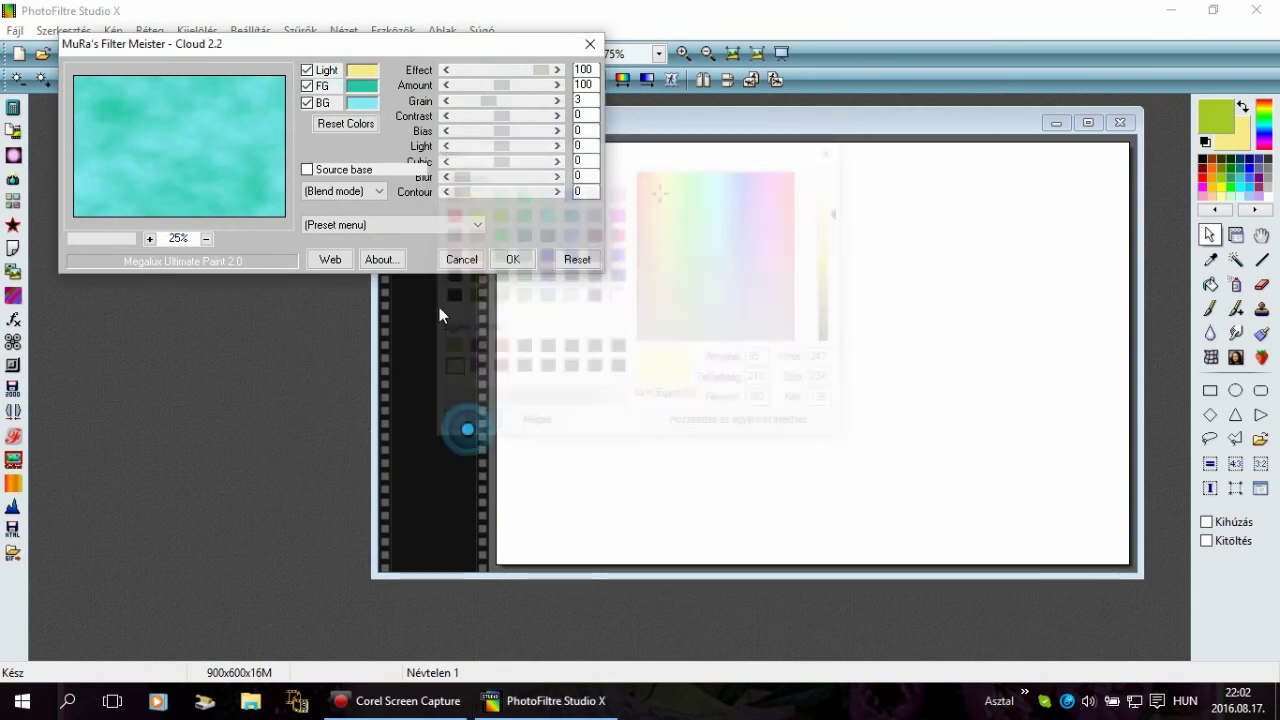
Step: Set the Cloud filter's FG to the light purple custom colour and BG to the dark brown one (74, 11, 0), and apply it
left_click(364, 87)
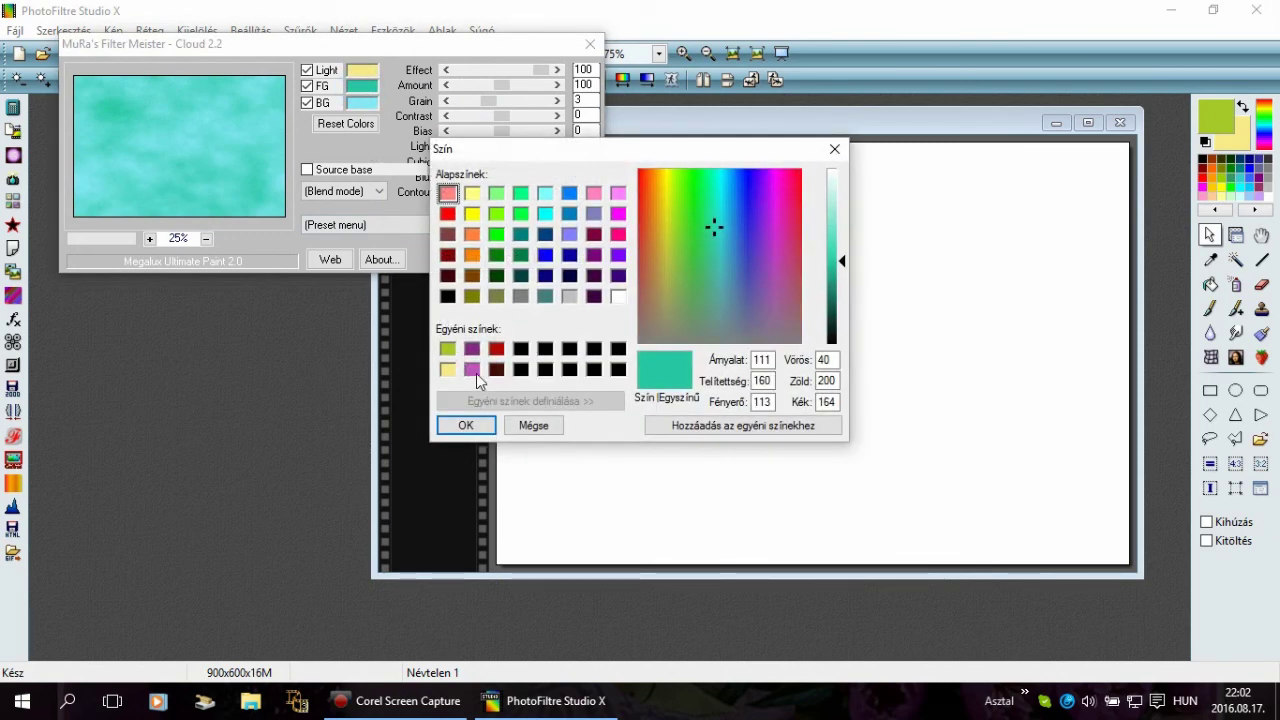
left_click(472, 370)
left_click(466, 425)
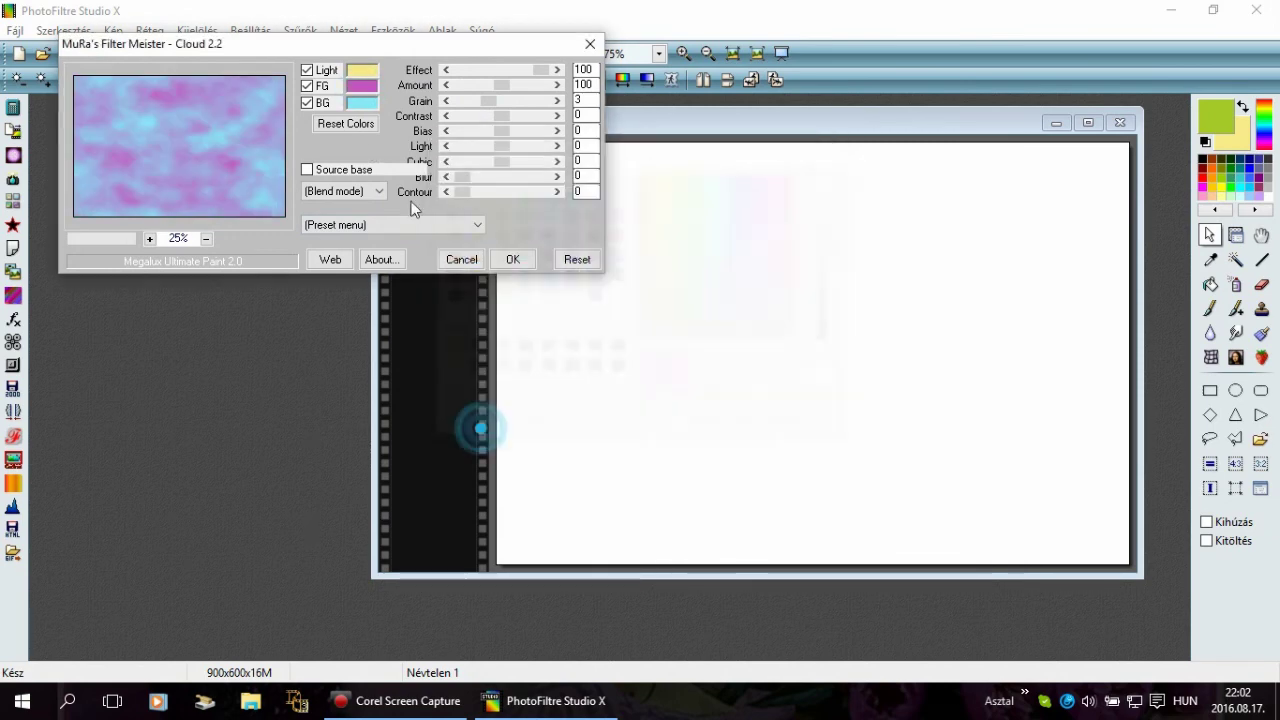
left_click(363, 102)
left_click(497, 370)
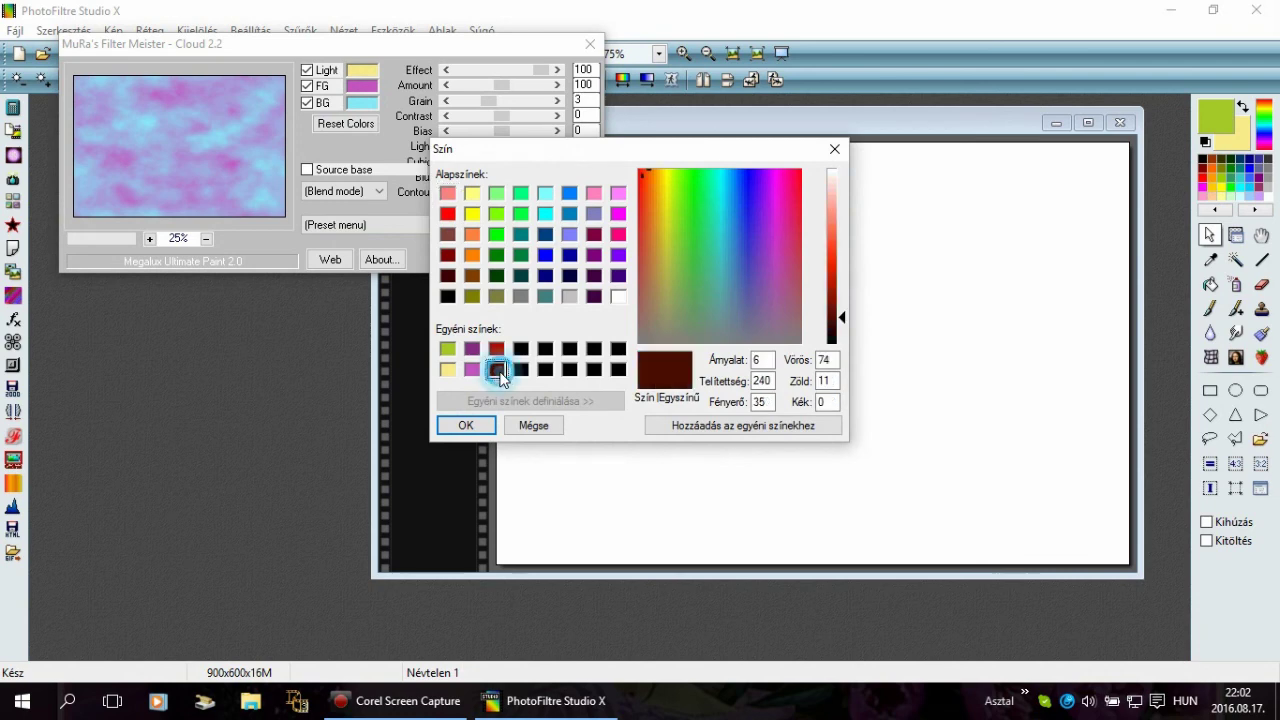
left_click(466, 425)
left_click(514, 261)
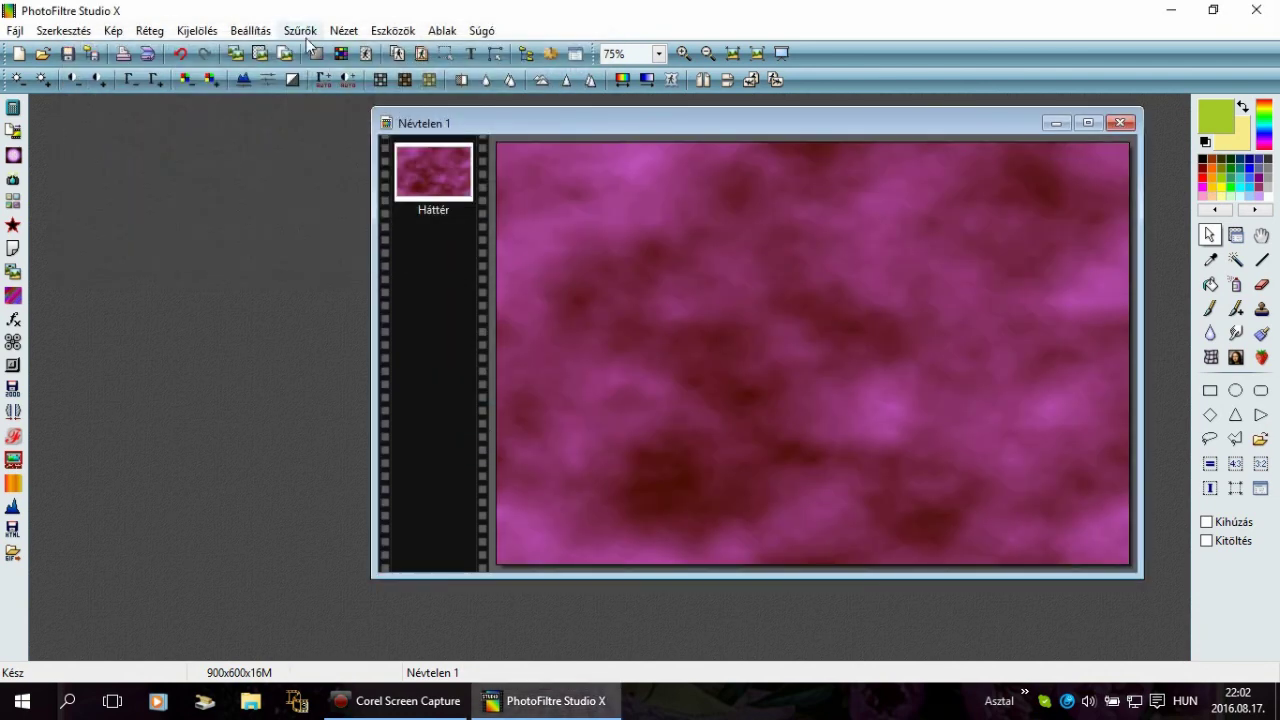
Step: Apply the Mikro kontraszt sharpening filter to the cloud background with 100% intensity and a 12-pixel radius
left_click(299, 30)
mouse_move(314, 112)
mouse_move(309, 89)
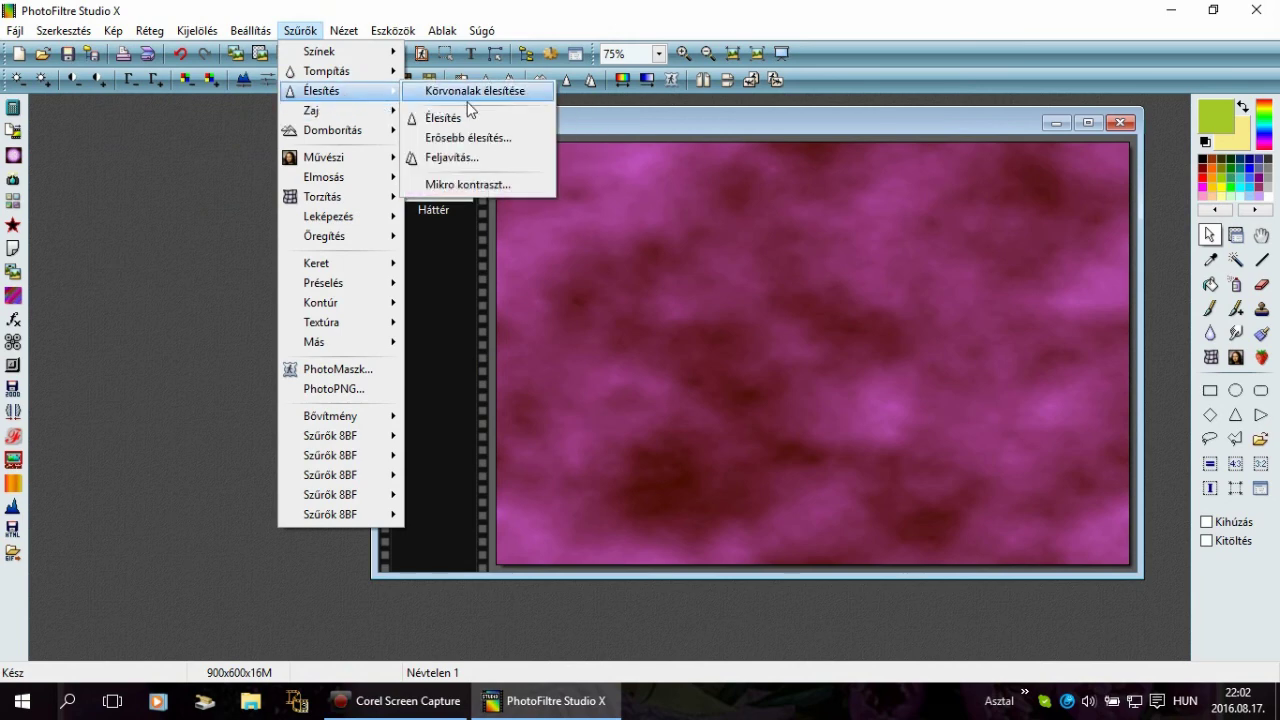
left_click(468, 184)
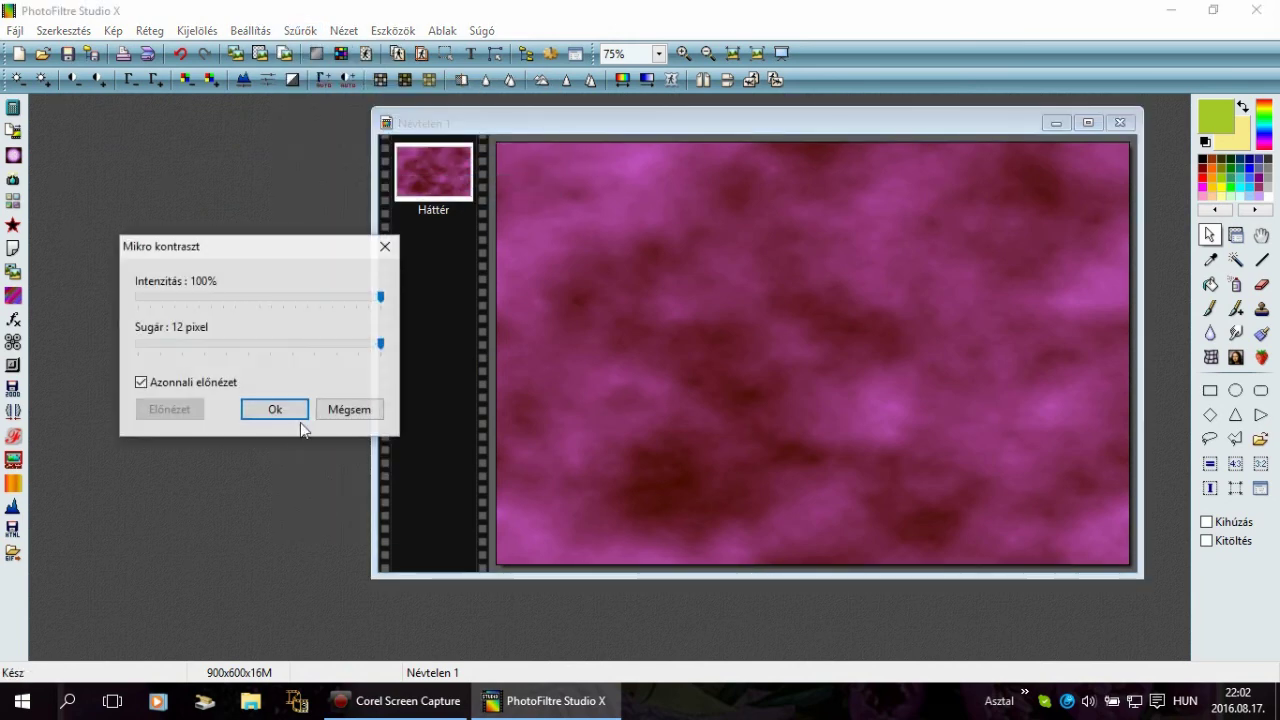
left_click(286, 410)
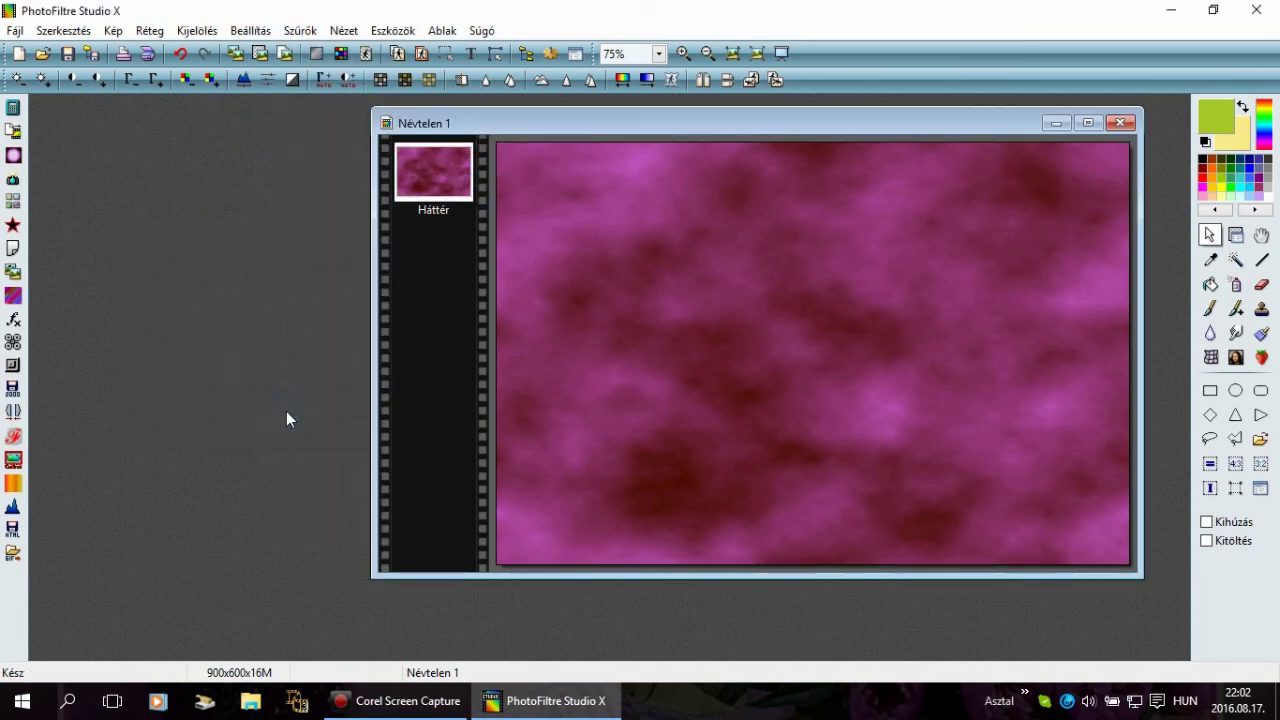
Step: Apply the Körkörös homályosság blur to the cloud background at level 1
left_click(302, 31)
mouse_move(340, 178)
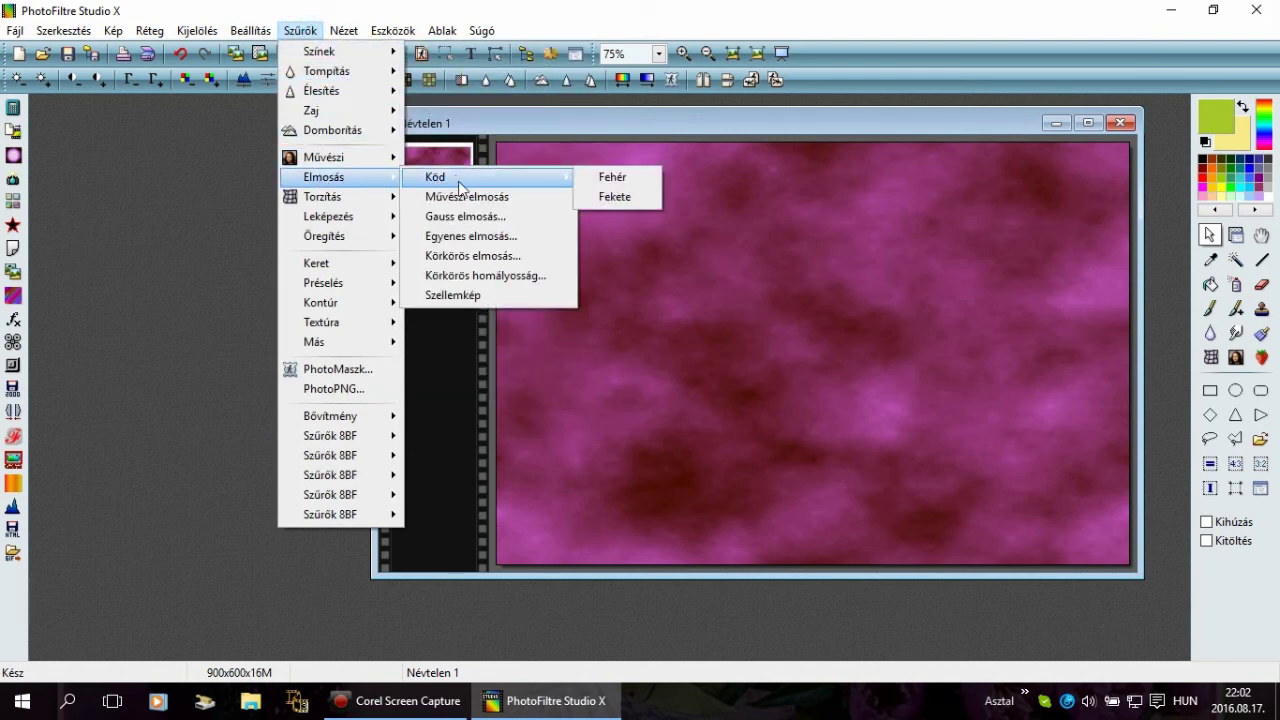
left_click(481, 276)
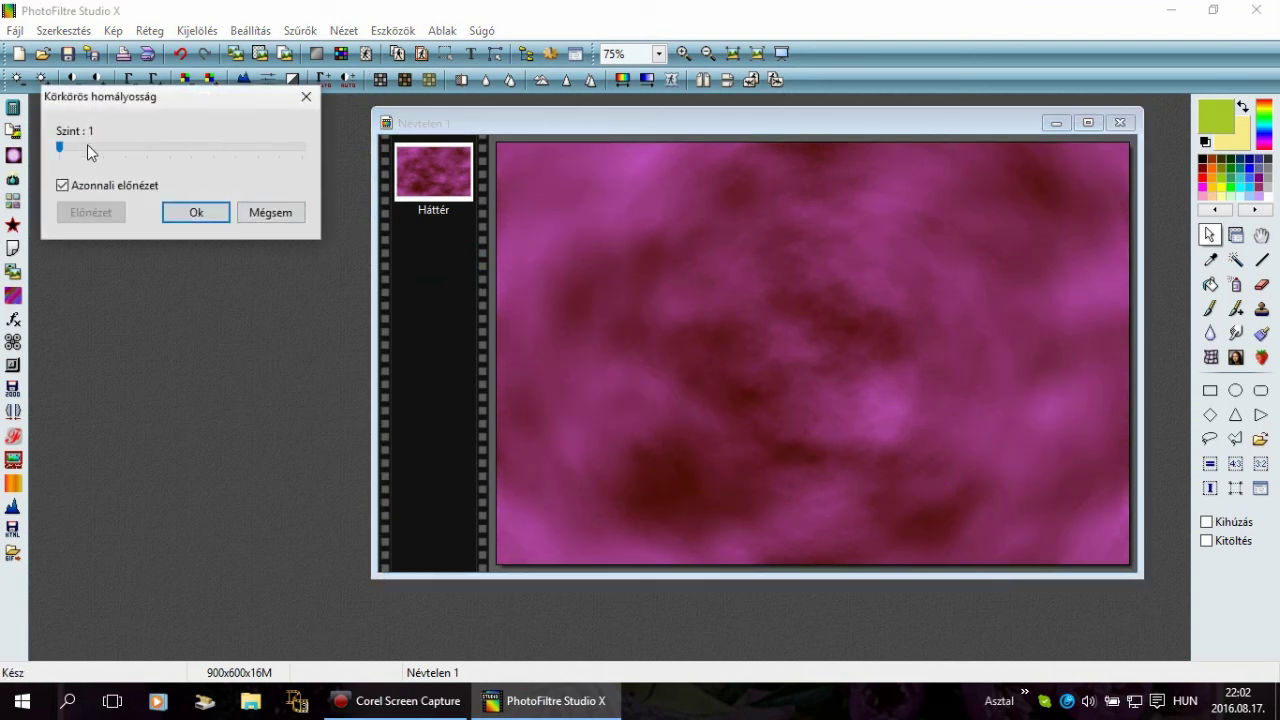
left_click(196, 218)
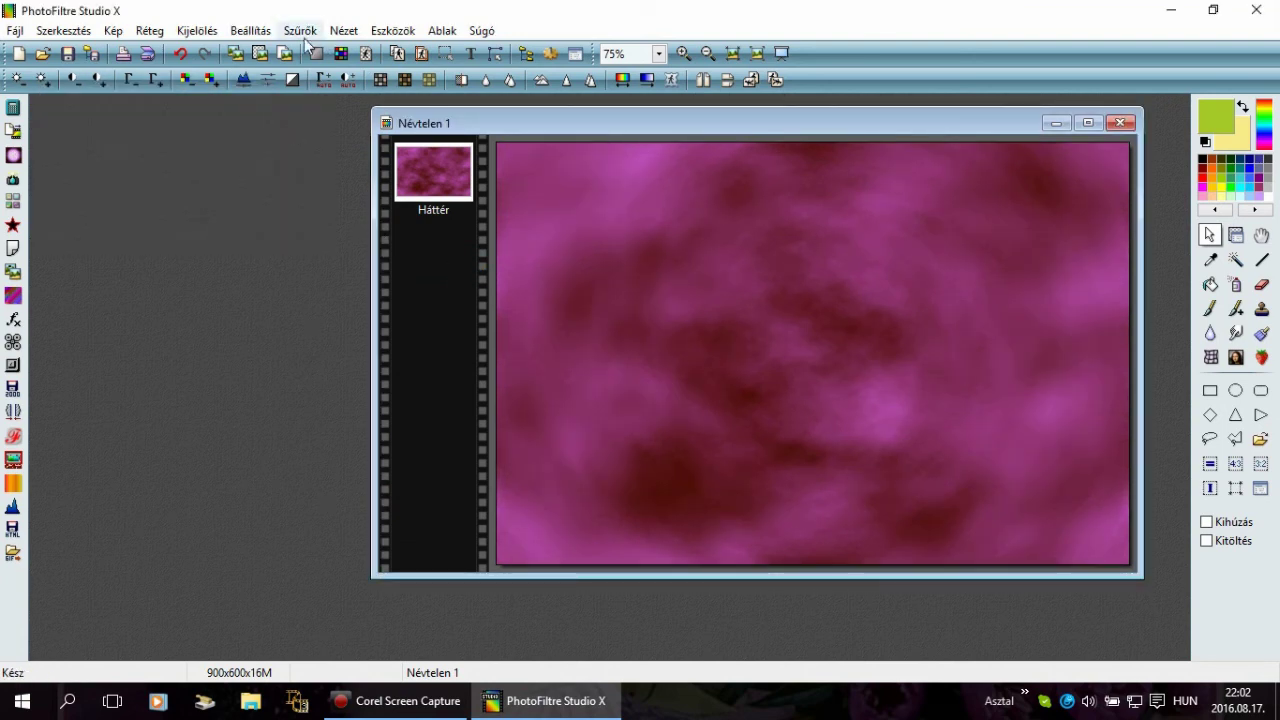
Step: Apply the Körkörös elmosás blur to the cloud background at level 12
left_click(300, 32)
mouse_move(335, 178)
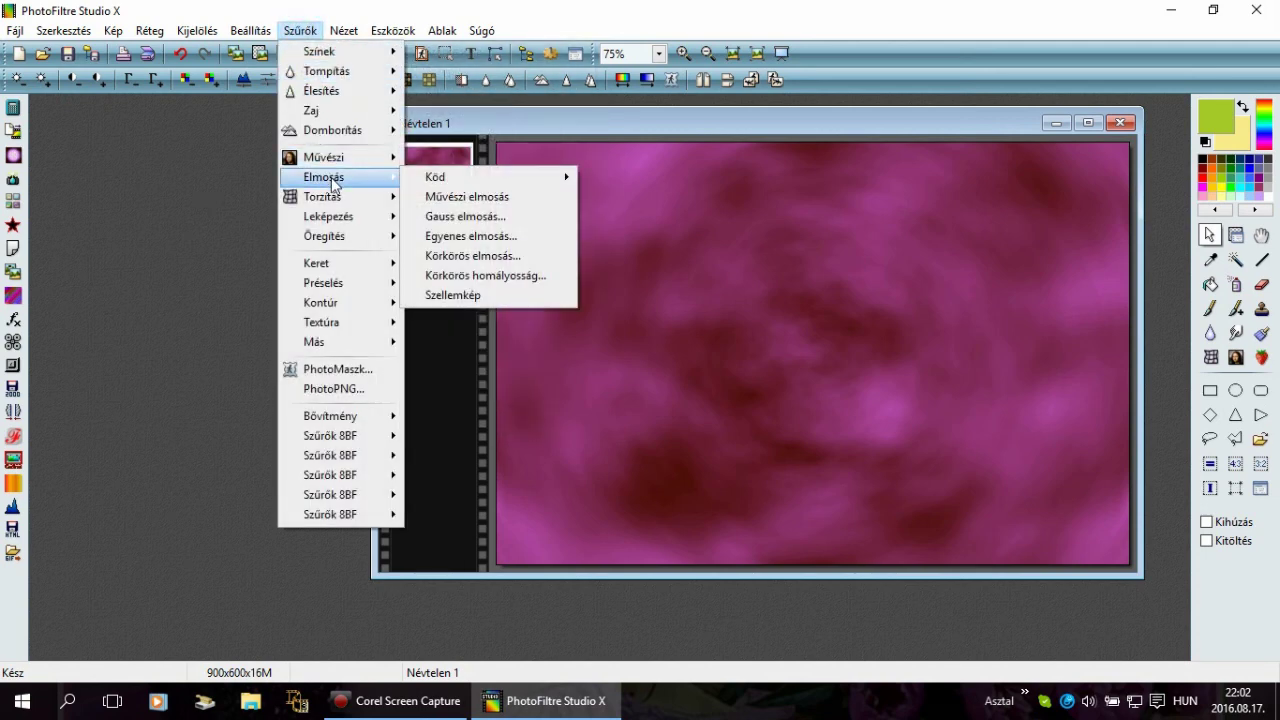
mouse_move(461, 184)
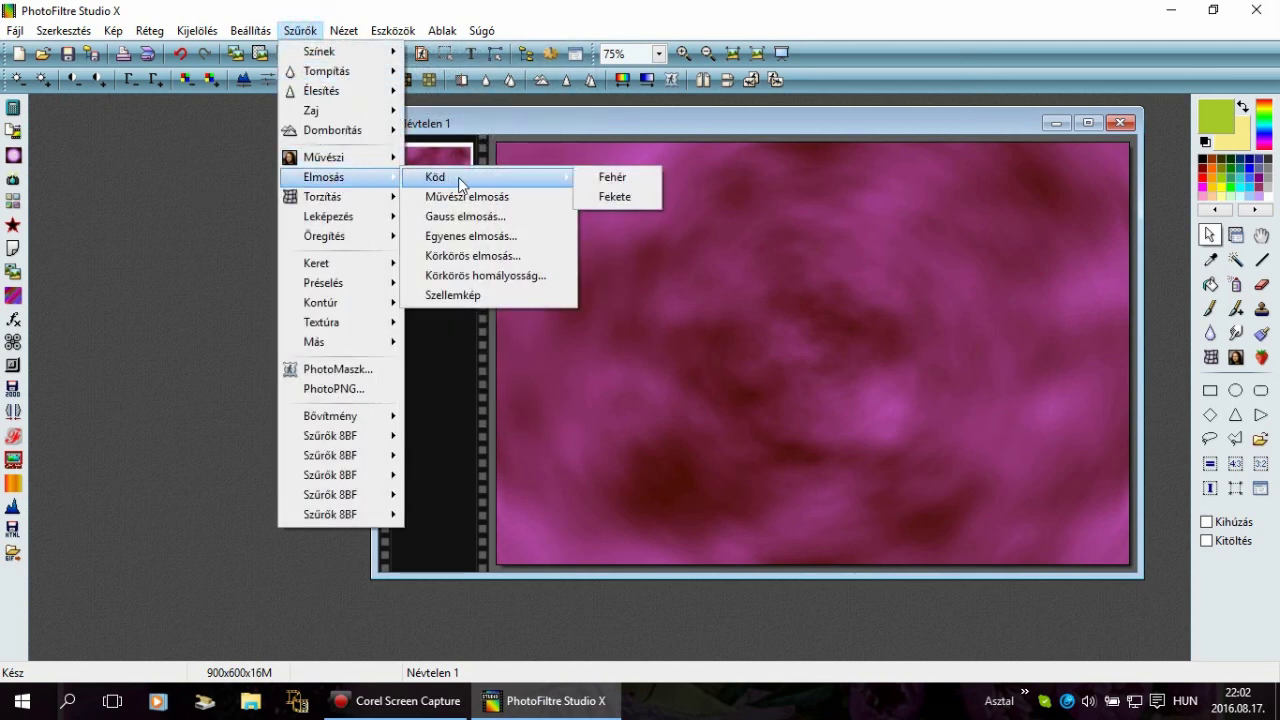
left_click(490, 256)
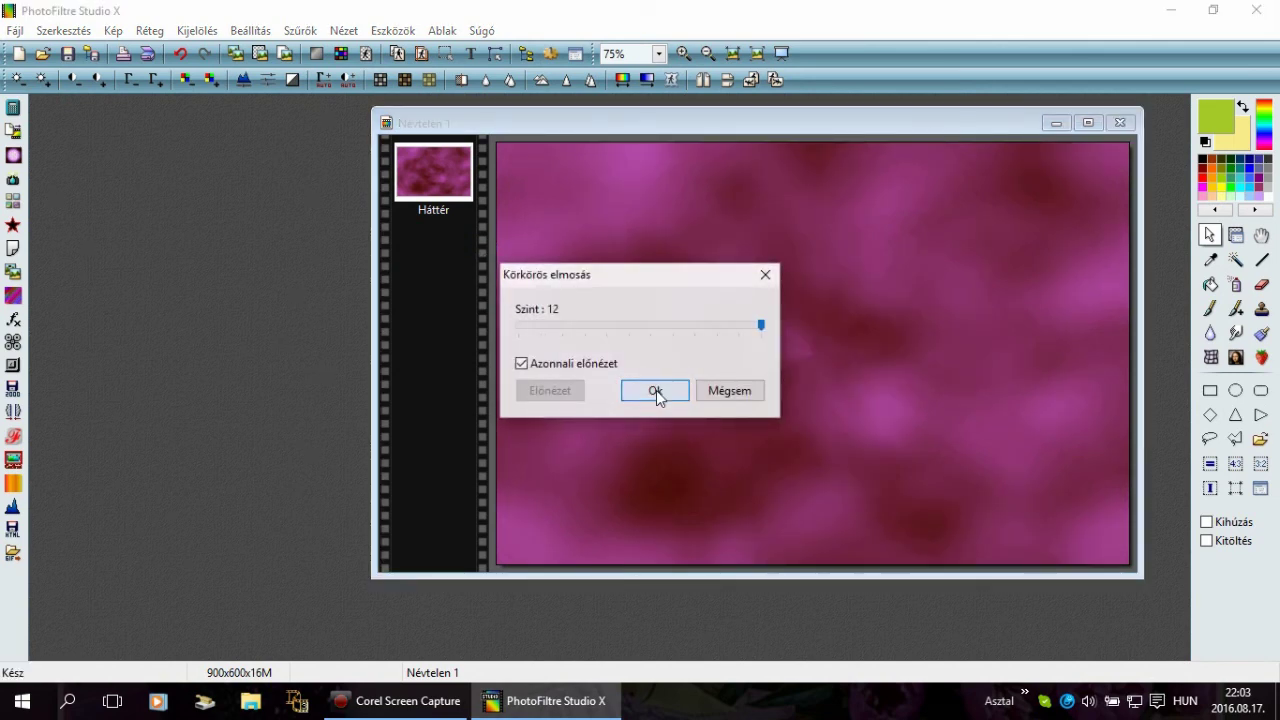
left_click(656, 390)
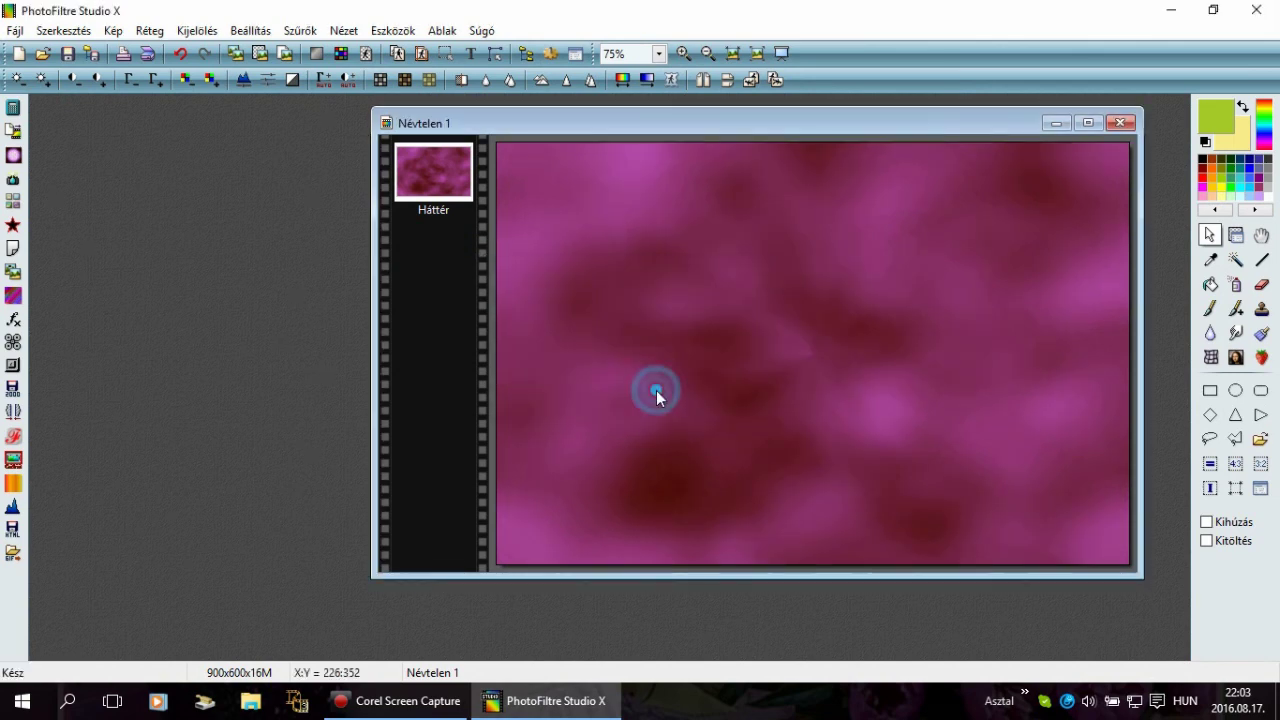
Step: Sharpen the blurred background with Mikro kontraszt at 100% intensity and a 12-pixel radius
left_click(306, 33)
mouse_move(318, 91)
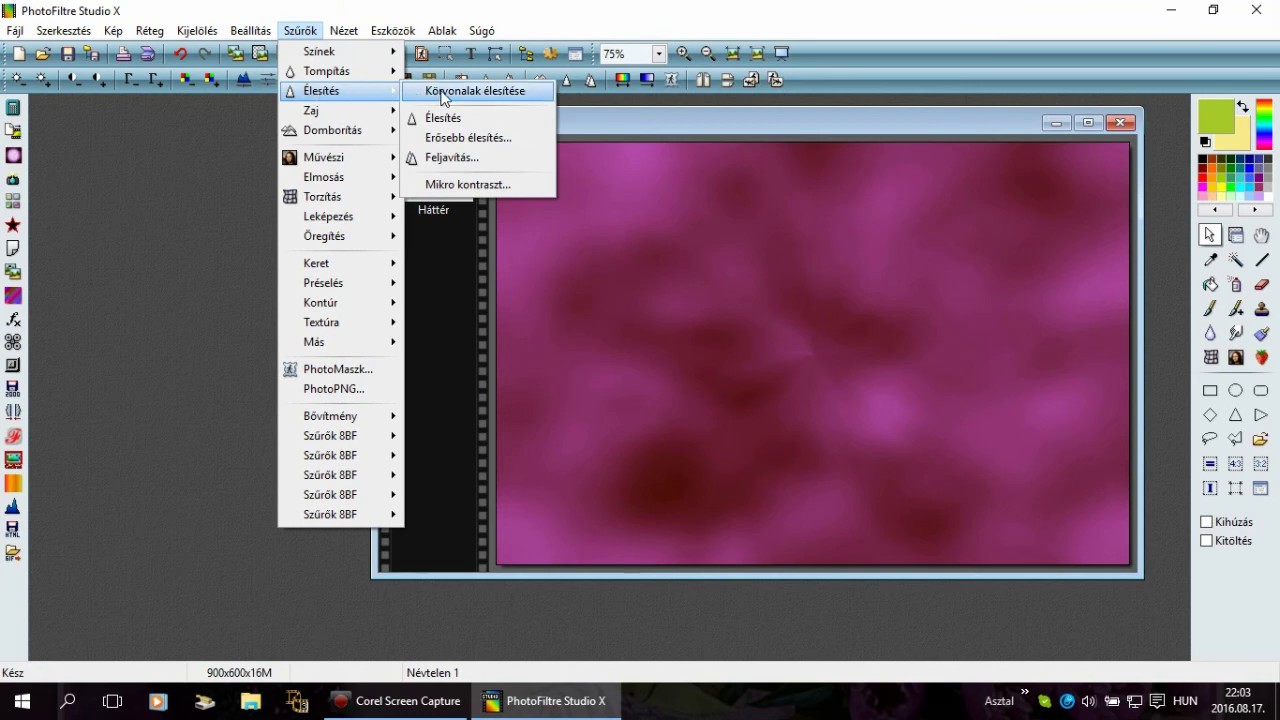
left_click(467, 187)
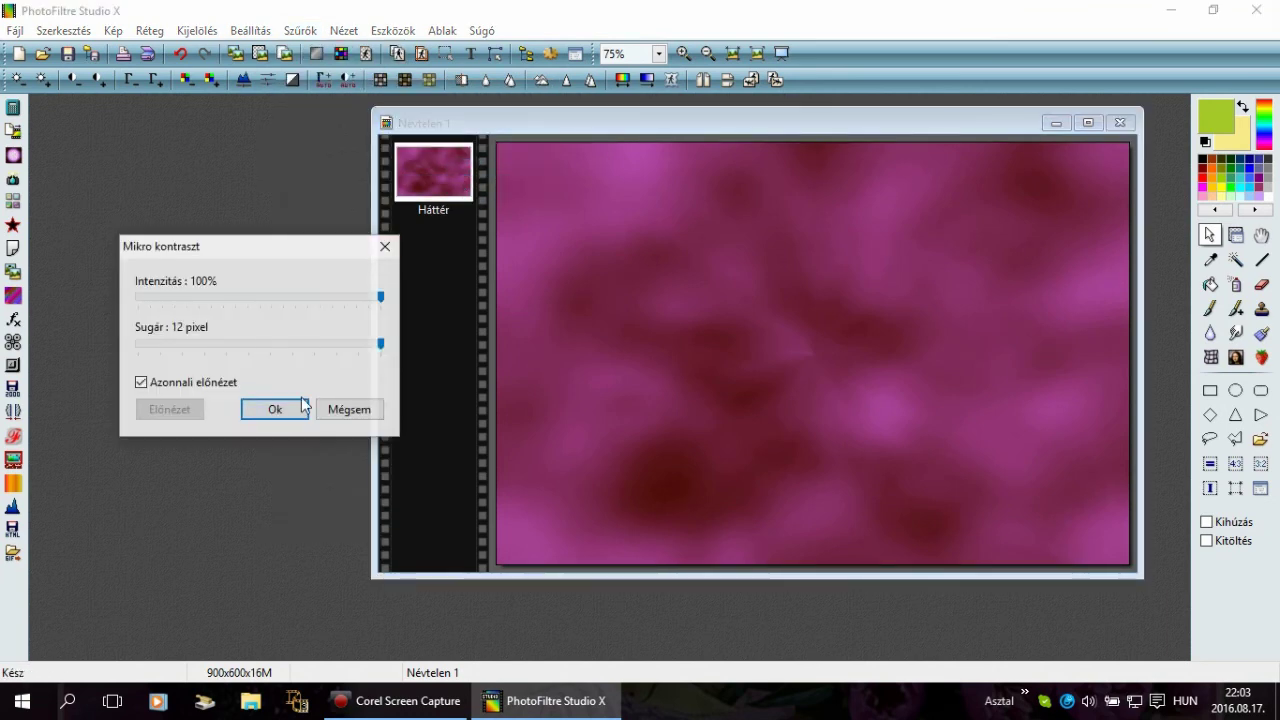
left_click(296, 416)
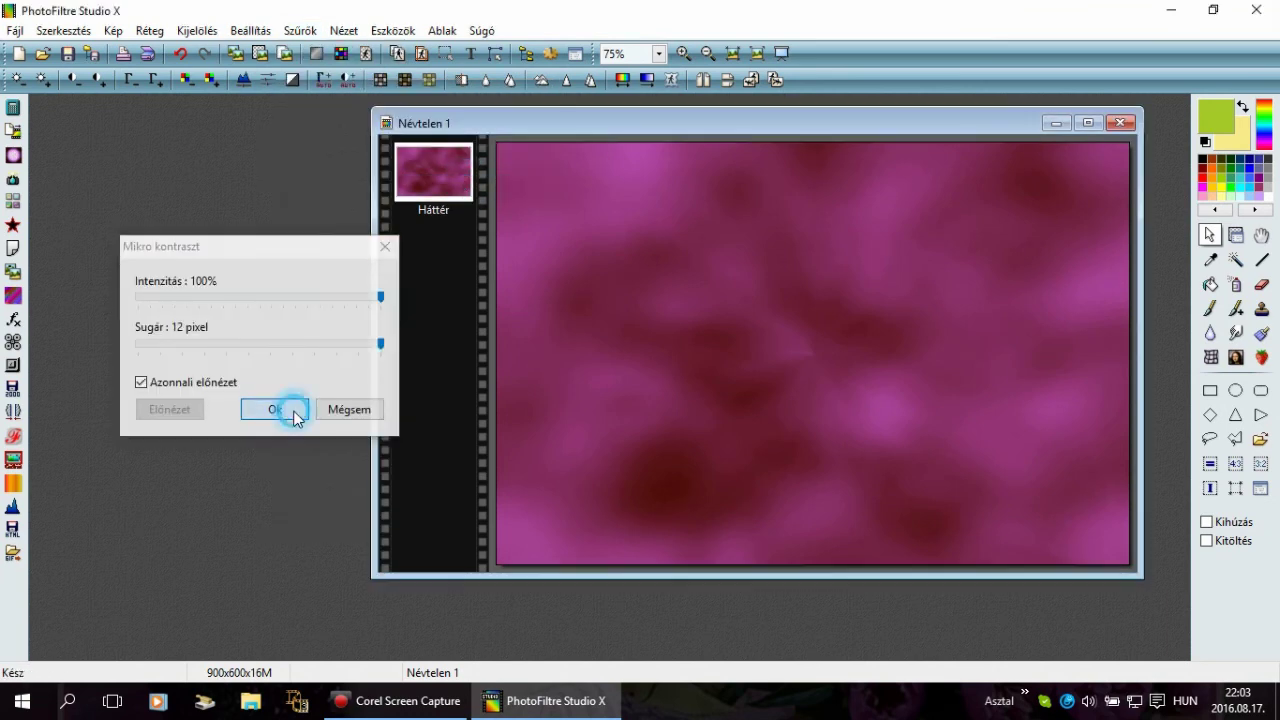
Step: Open the flower image 0_22gerberak_78, copy it and paste it as a new layer onto the cloud background image
left_click(44, 56)
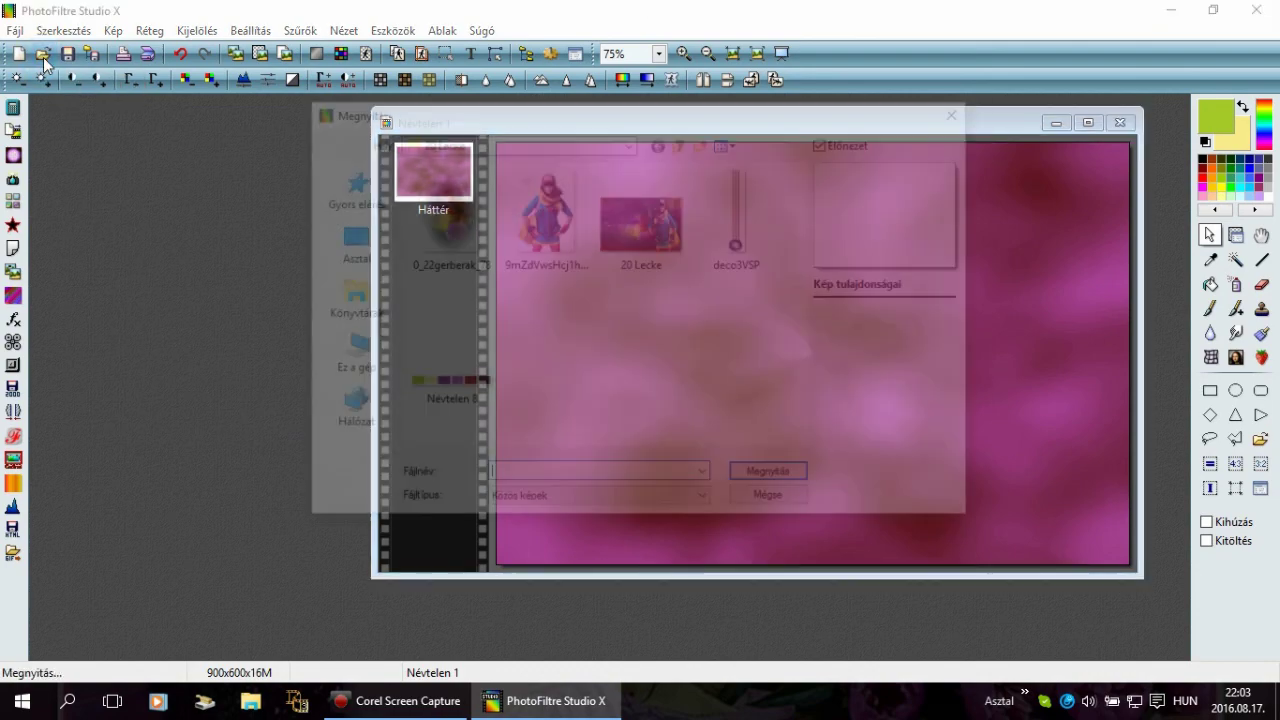
left_click(447, 203)
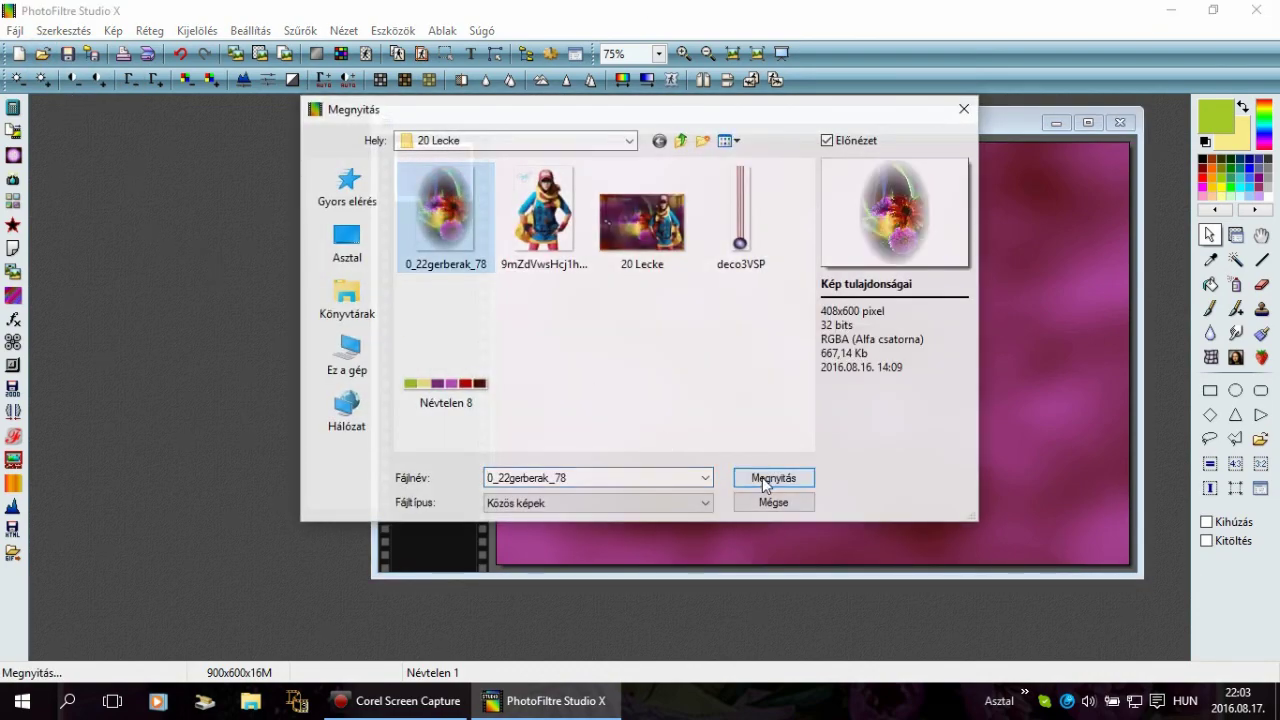
left_click(765, 478)
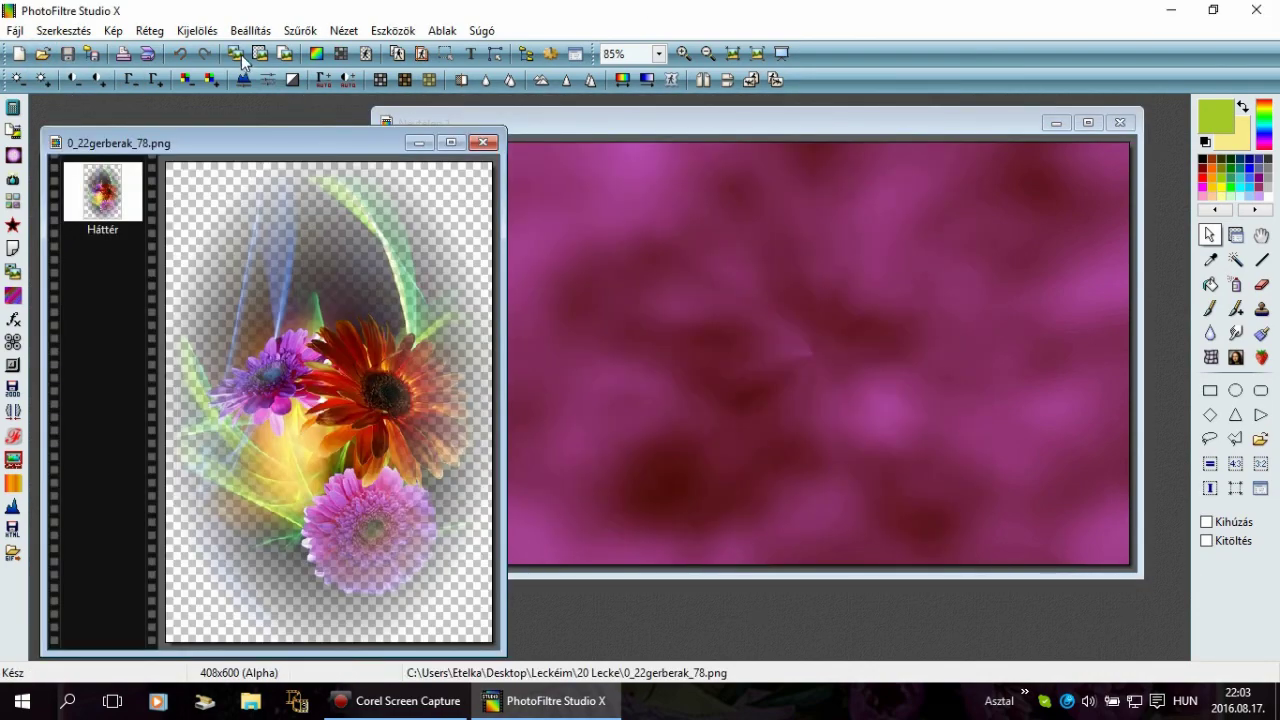
left_click(548, 122)
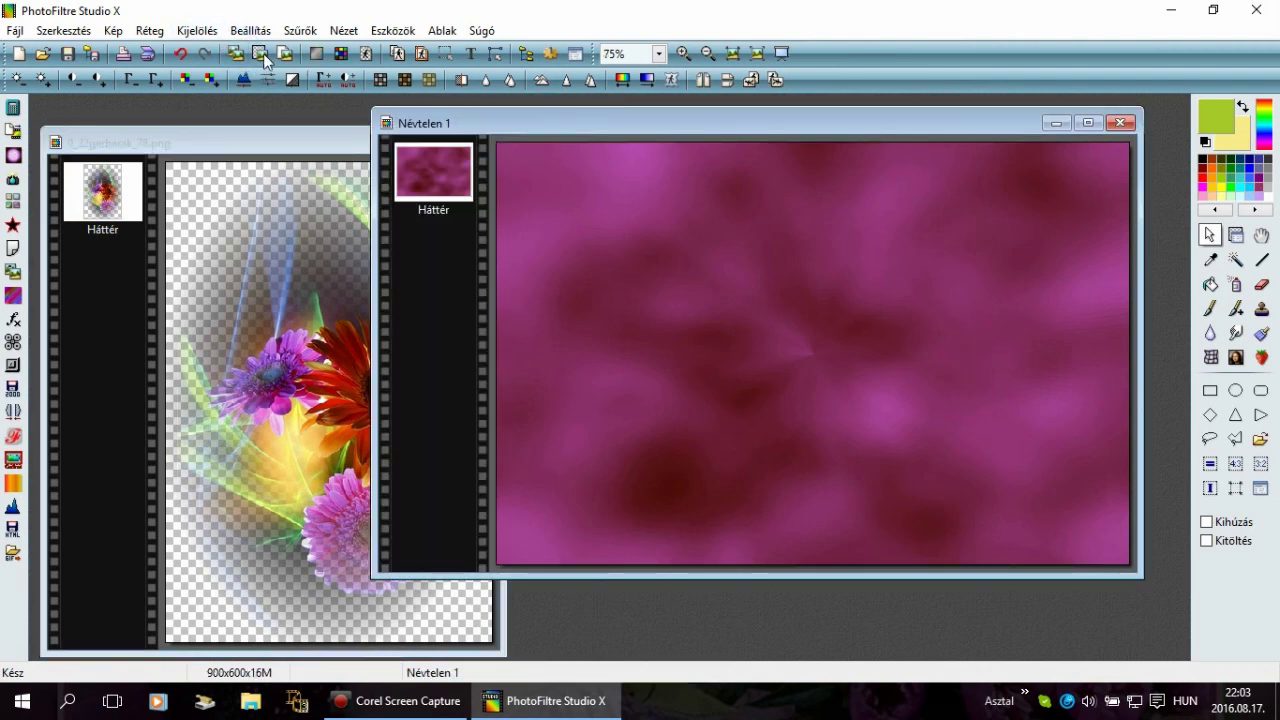
left_click(260, 54)
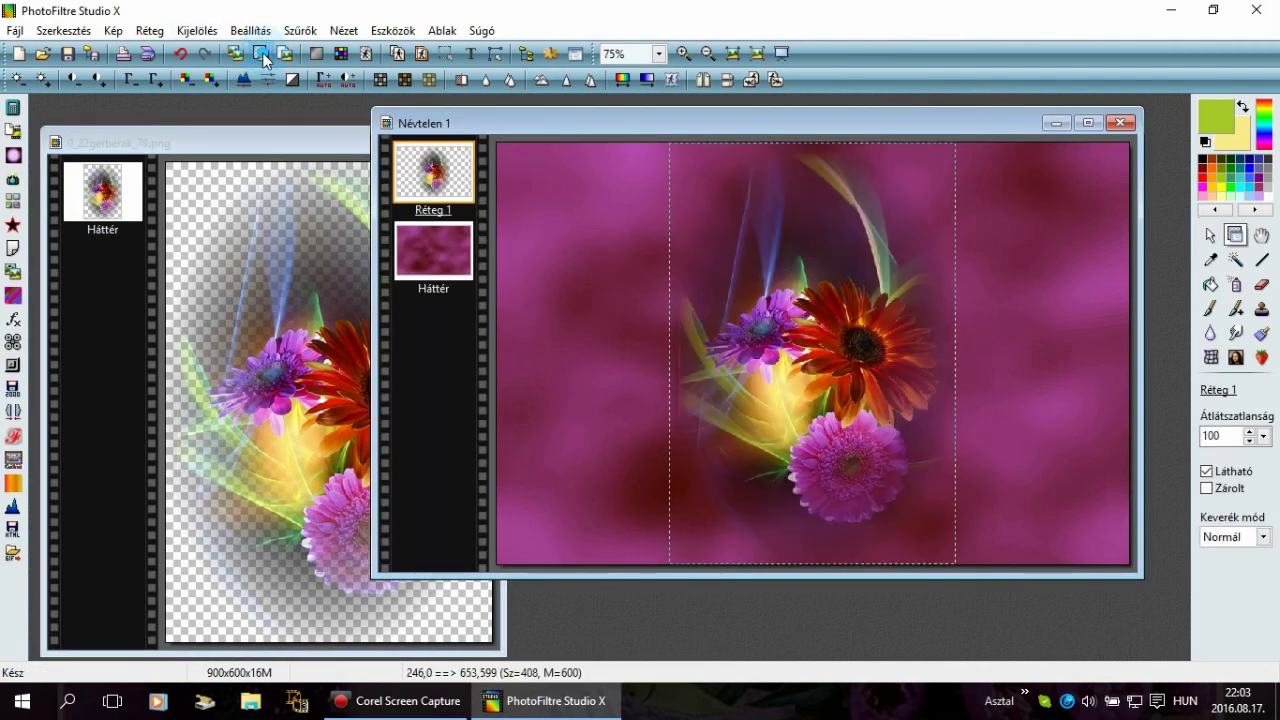
Step: Try to place the flower layer at X 0, Y 0 and resize it to 900 × 600 pixels without keeping proportions
right_click(770, 365)
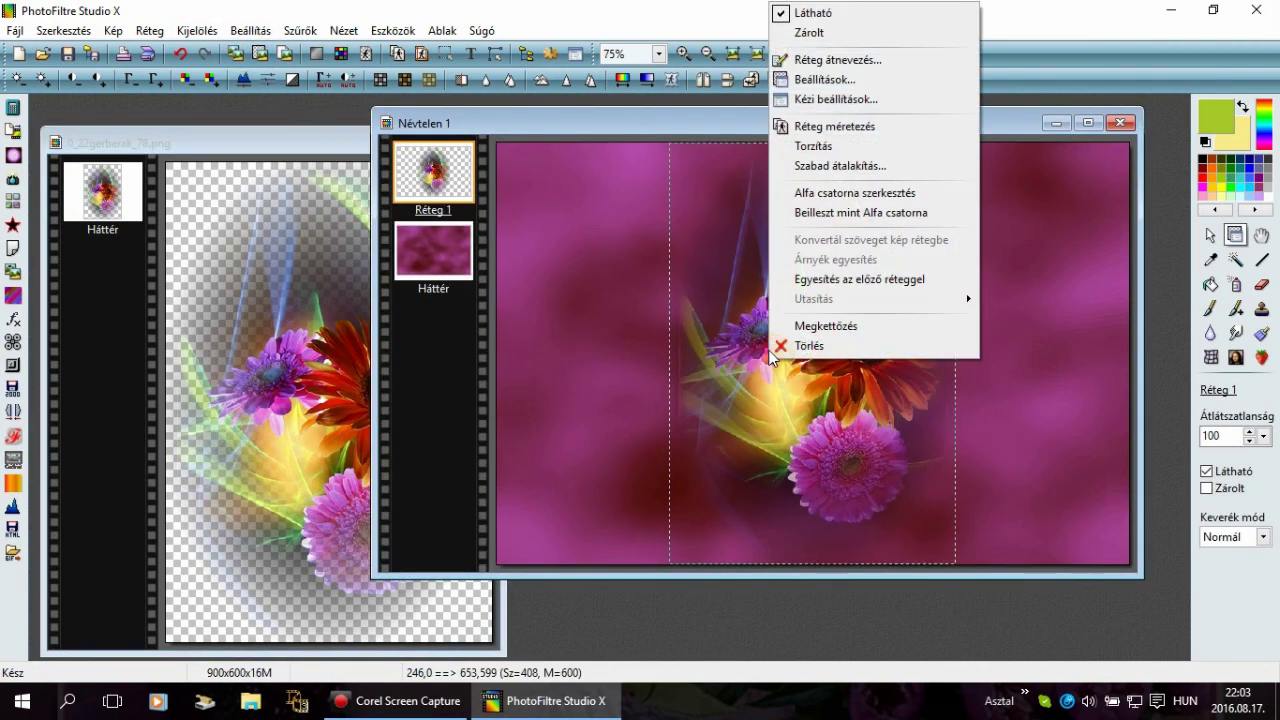
left_click(842, 99)
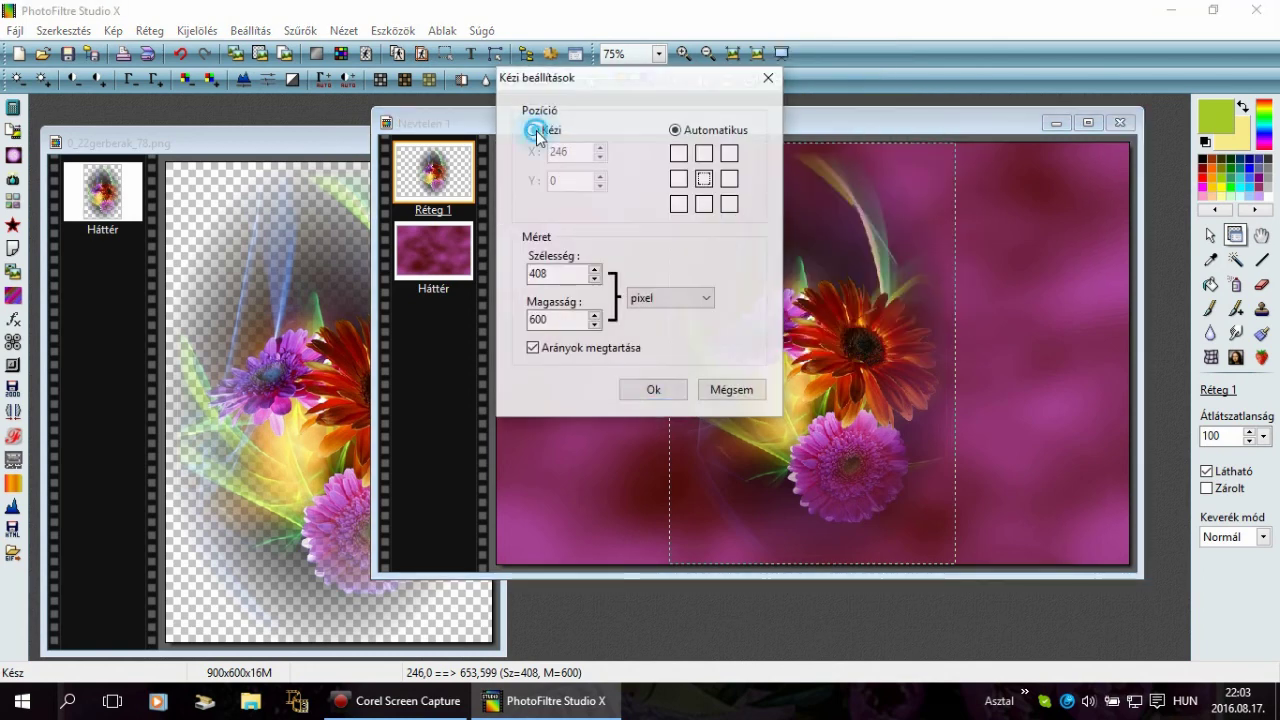
left_click(531, 130)
left_click_drag(578, 152, 536, 152)
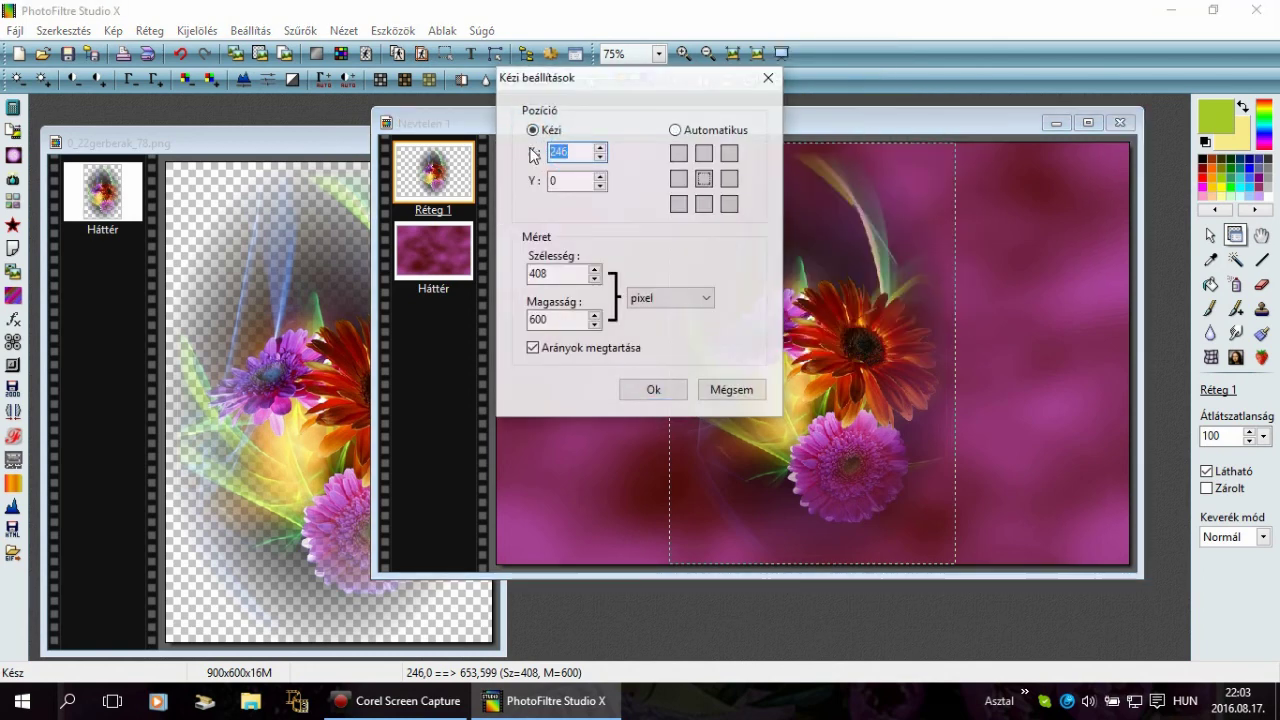
type("0")
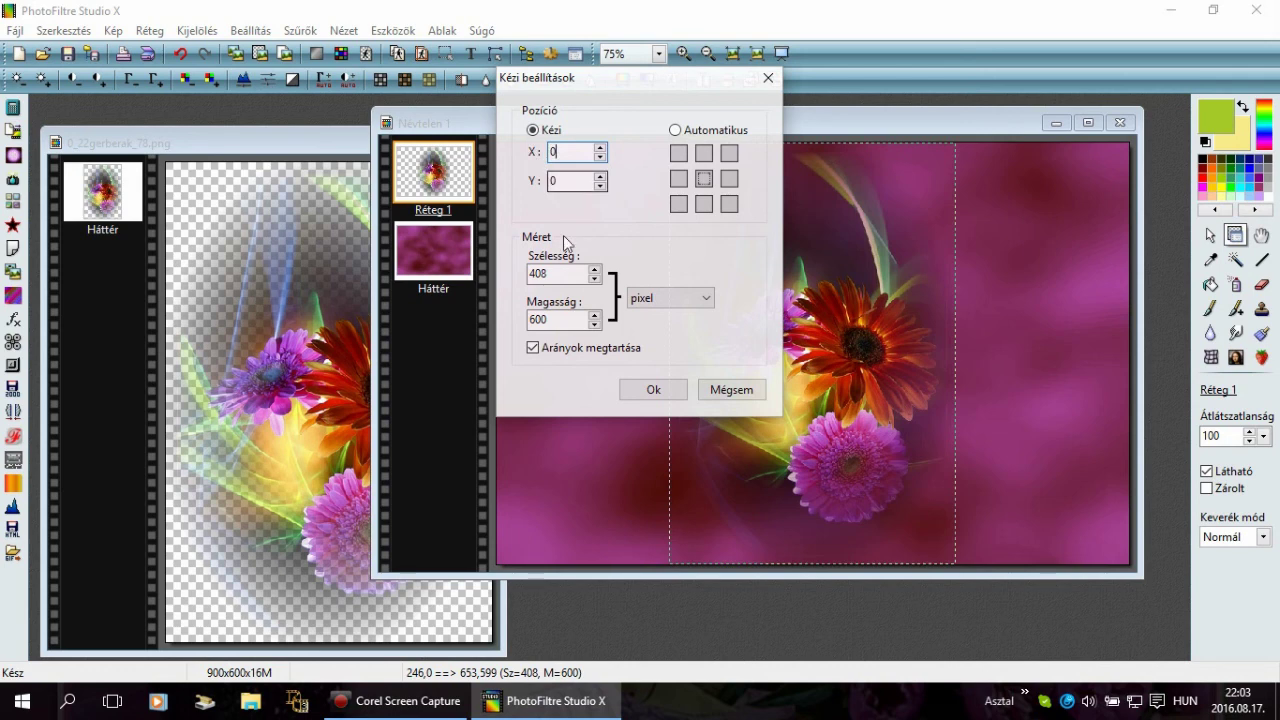
left_click(535, 350)
left_click_drag(548, 273, 502, 279)
type("900")
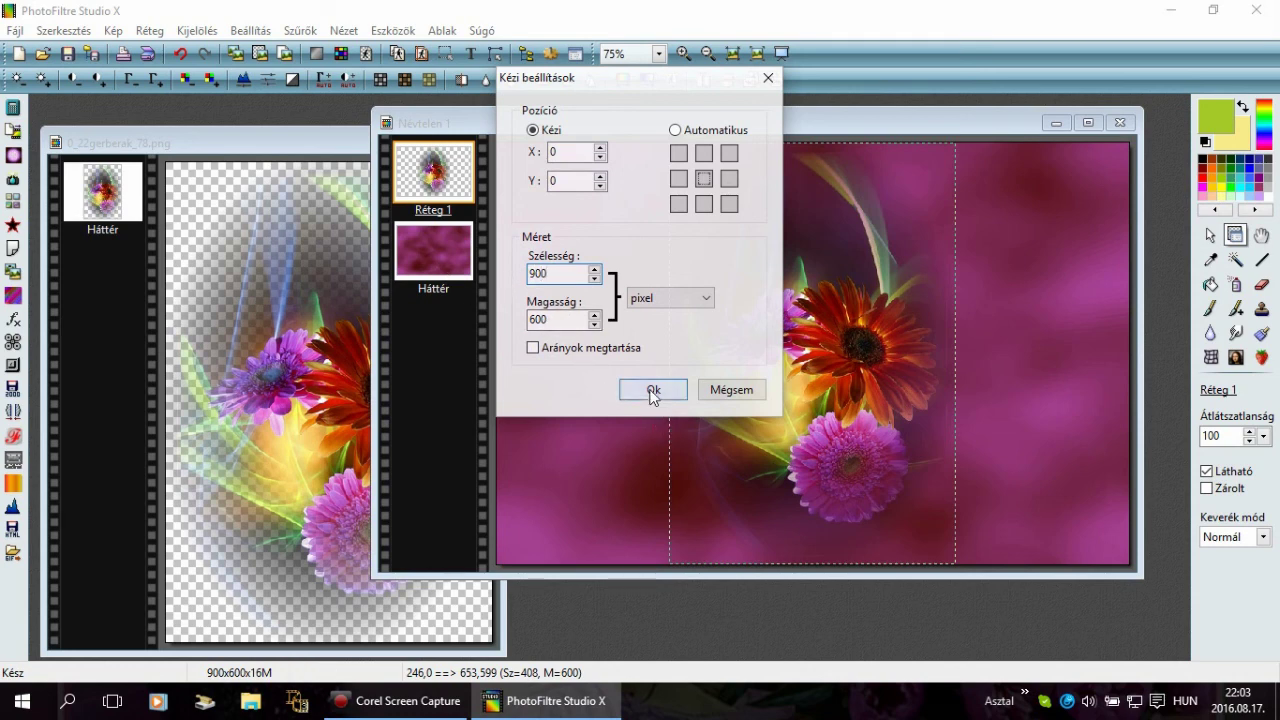
left_click(652, 392)
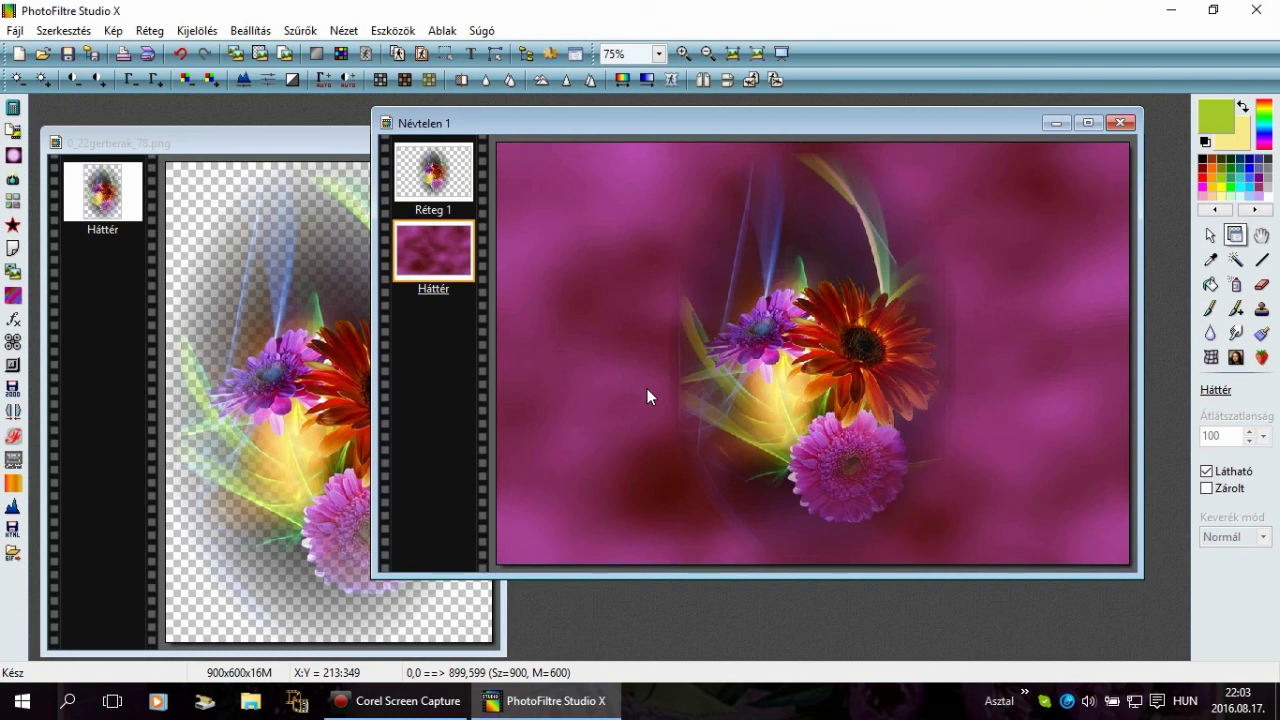
Step: Stretch the flower layer to 900 × 600 pixels at position 0, 0 without keeping proportions, and merge it with the background
right_click(440, 172)
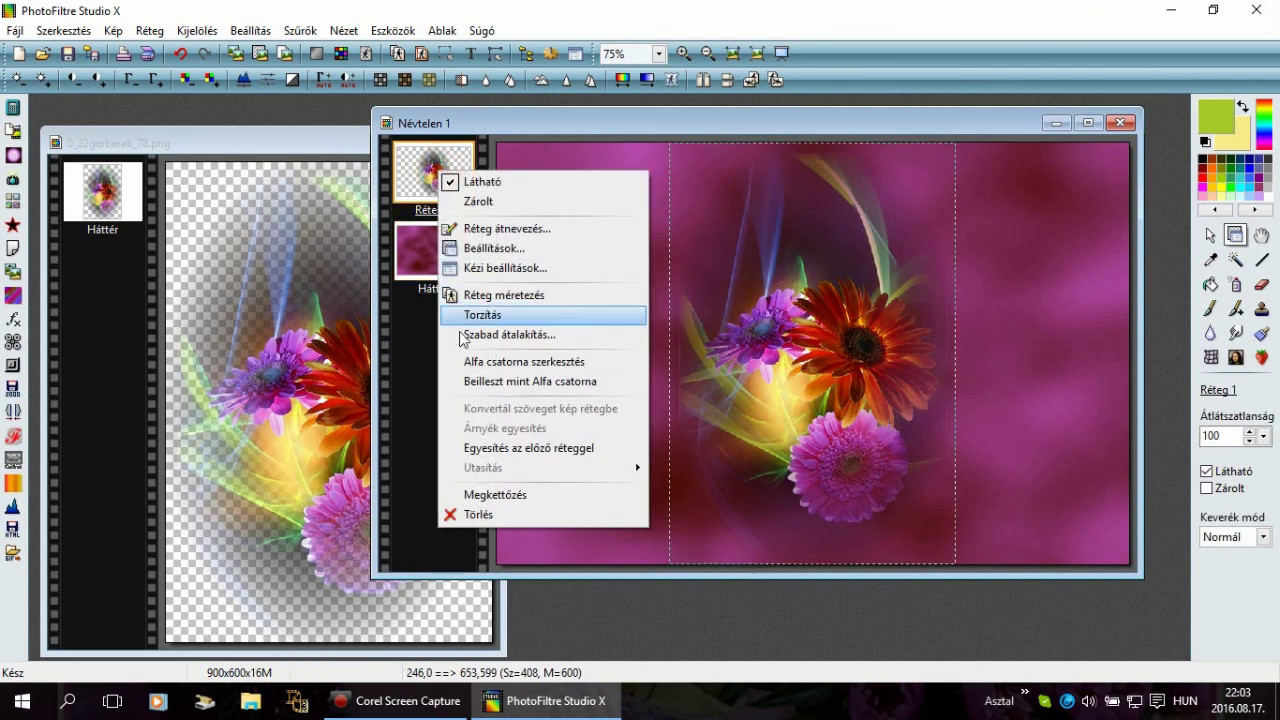
left_click(515, 270)
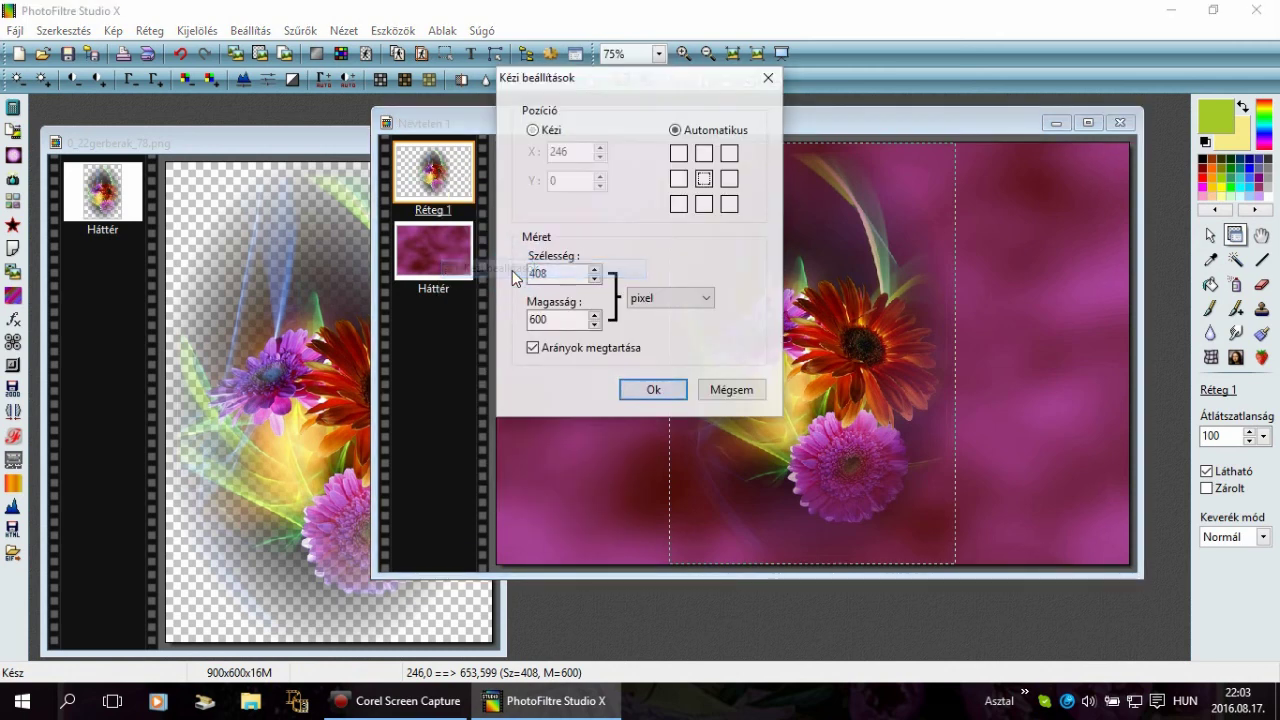
left_click(534, 130)
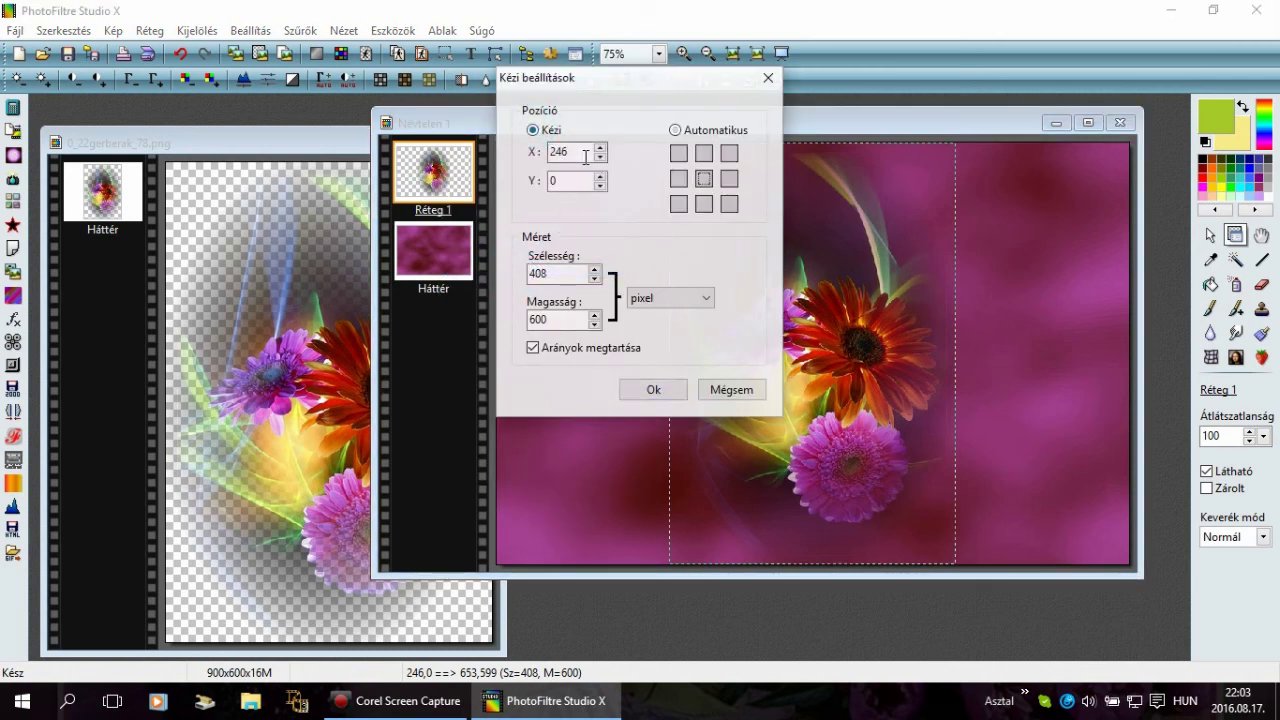
double_click(565, 151)
left_click(533, 347)
double_click(545, 273)
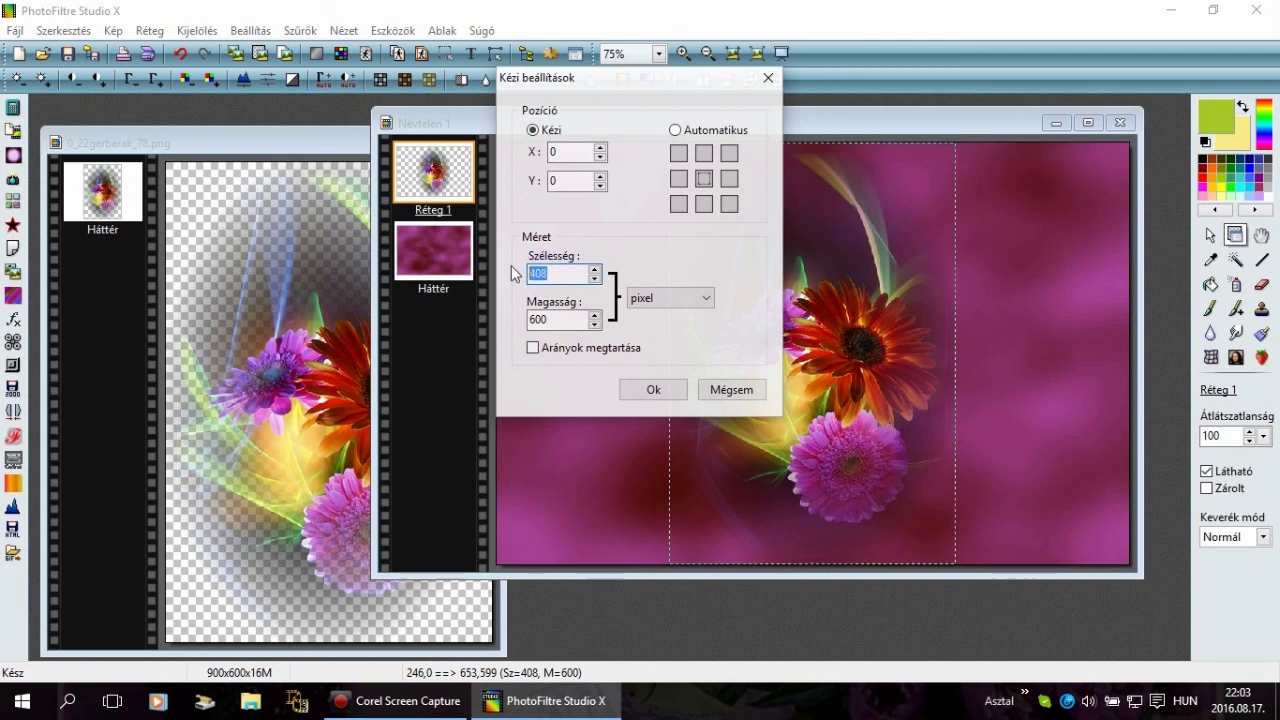
type("900")
left_click(651, 389)
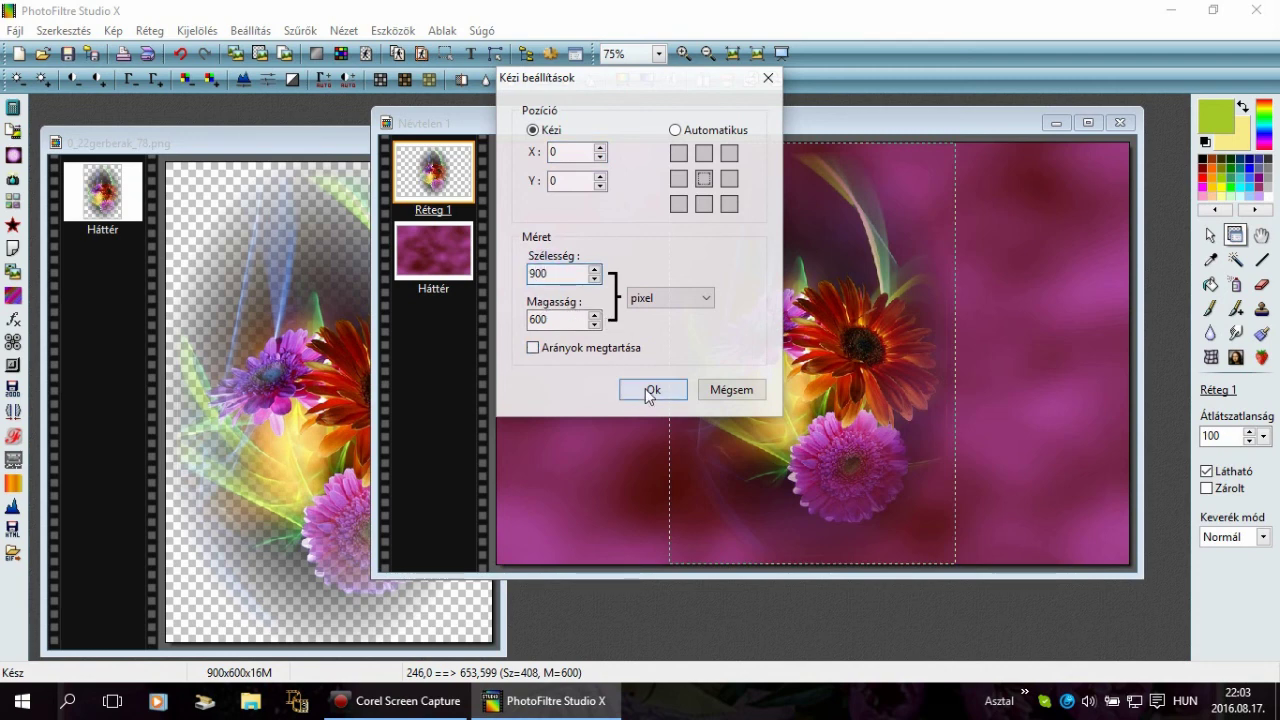
right_click(446, 172)
left_click(522, 443)
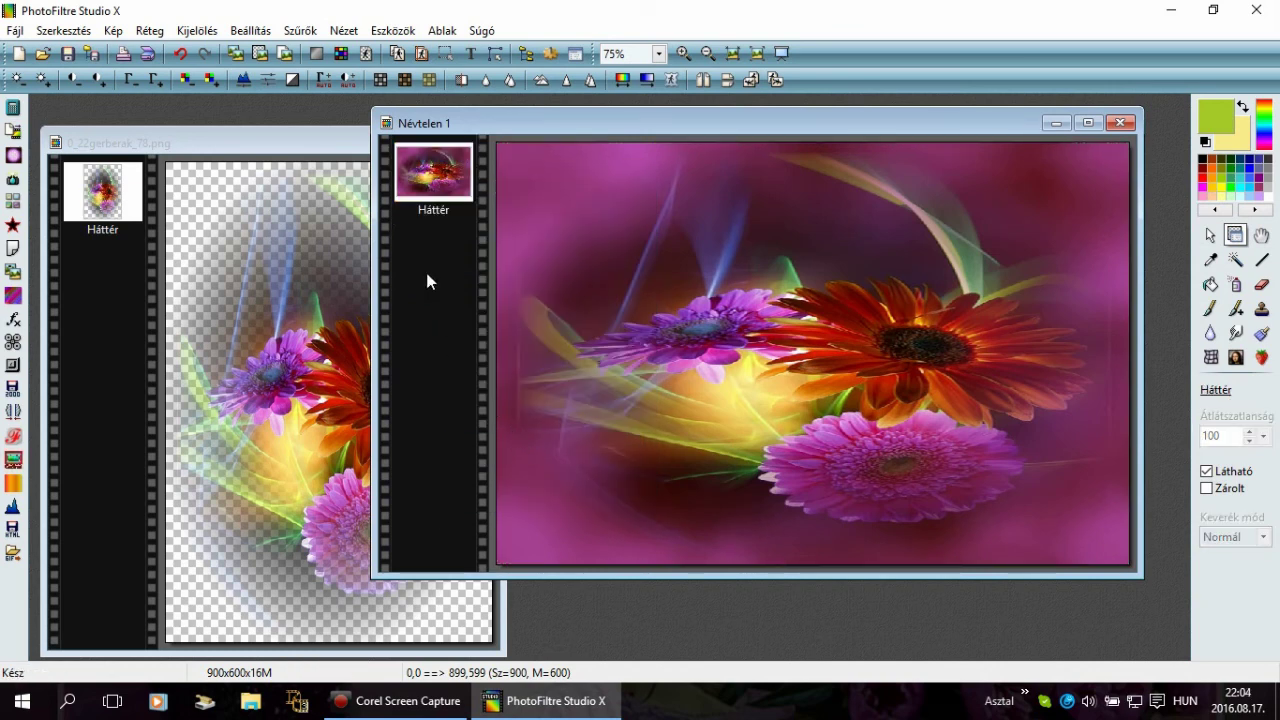
Step: Apply the Simple > Quick Tile plug-in filter to the merged flower picture
left_click(302, 33)
mouse_move(332, 494)
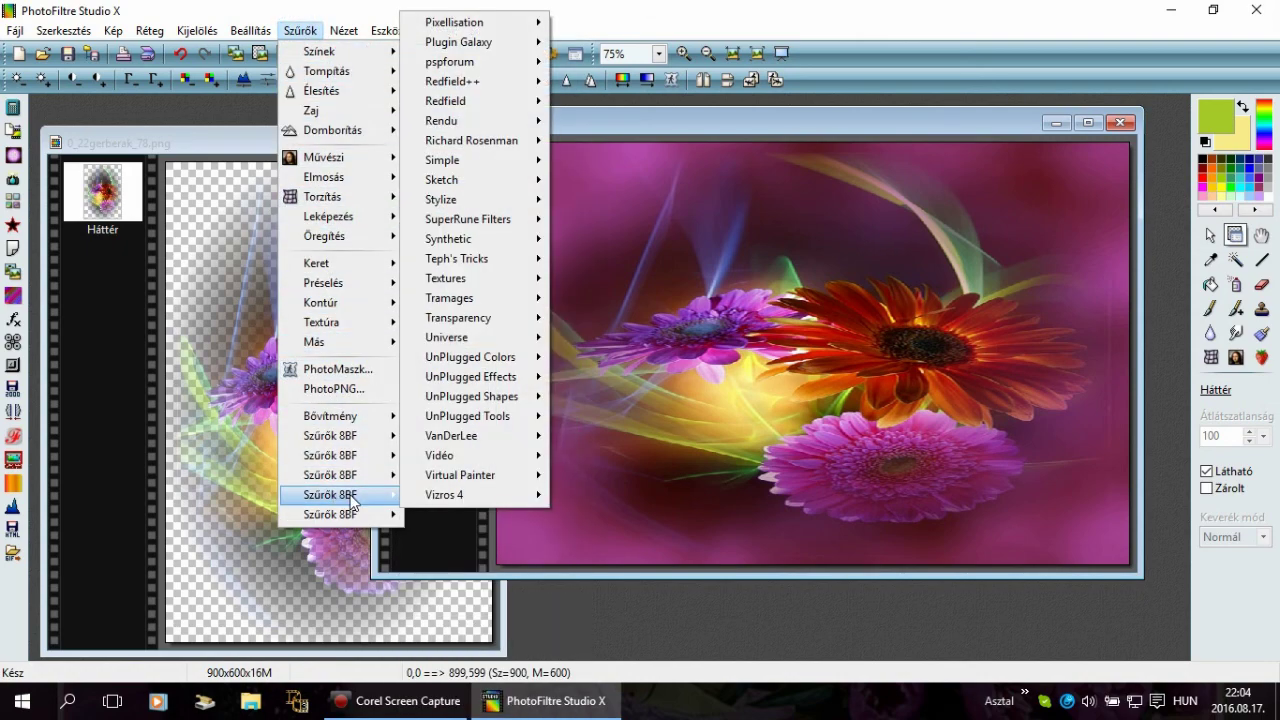
mouse_move(437, 160)
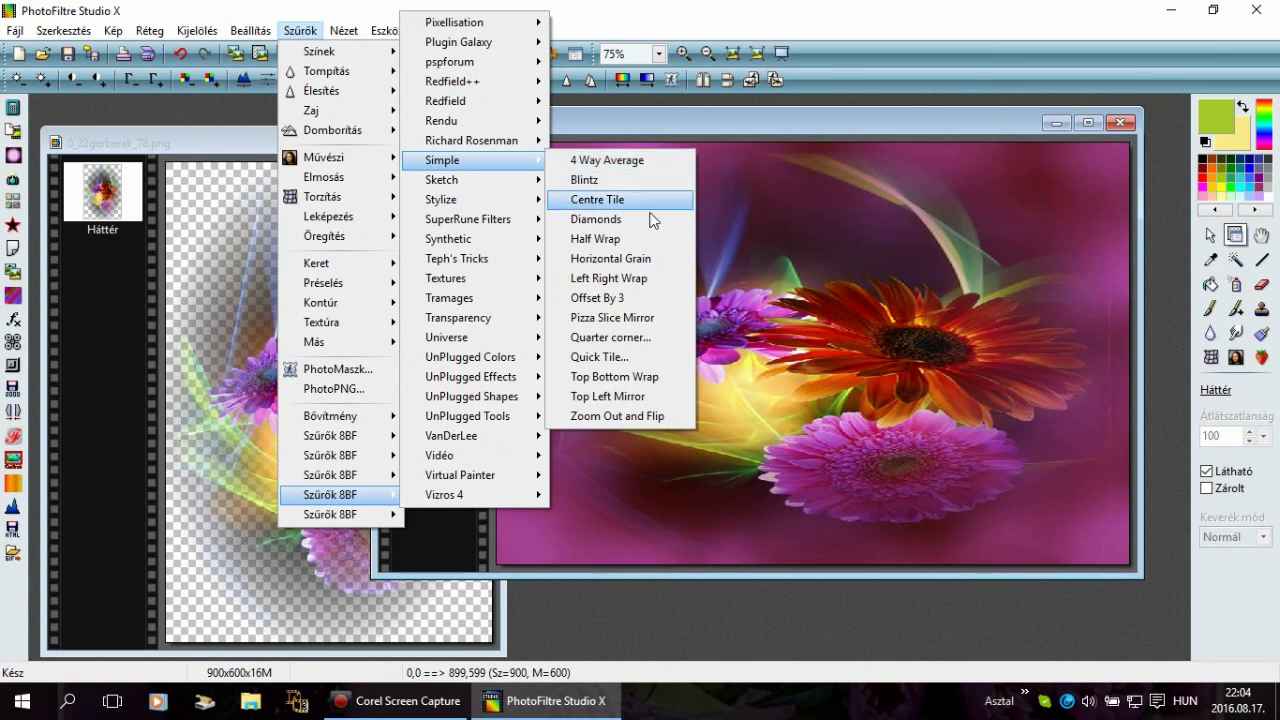
left_click(605, 356)
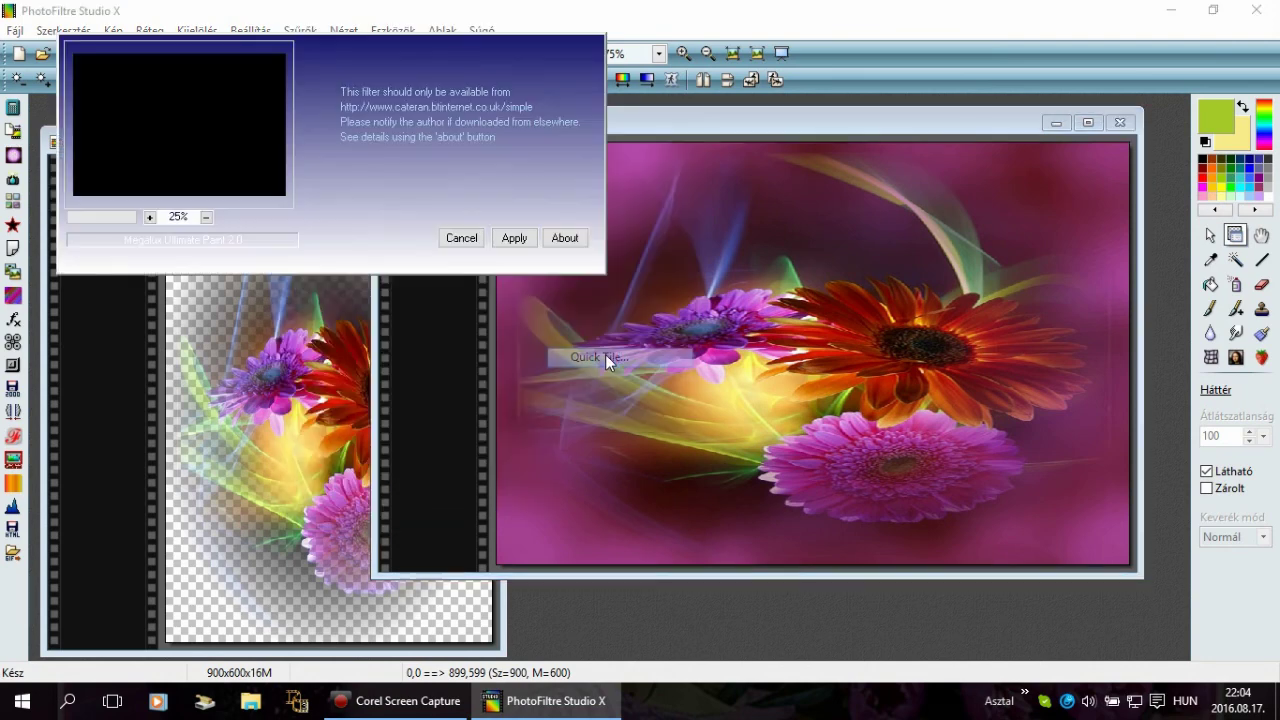
left_click(514, 238)
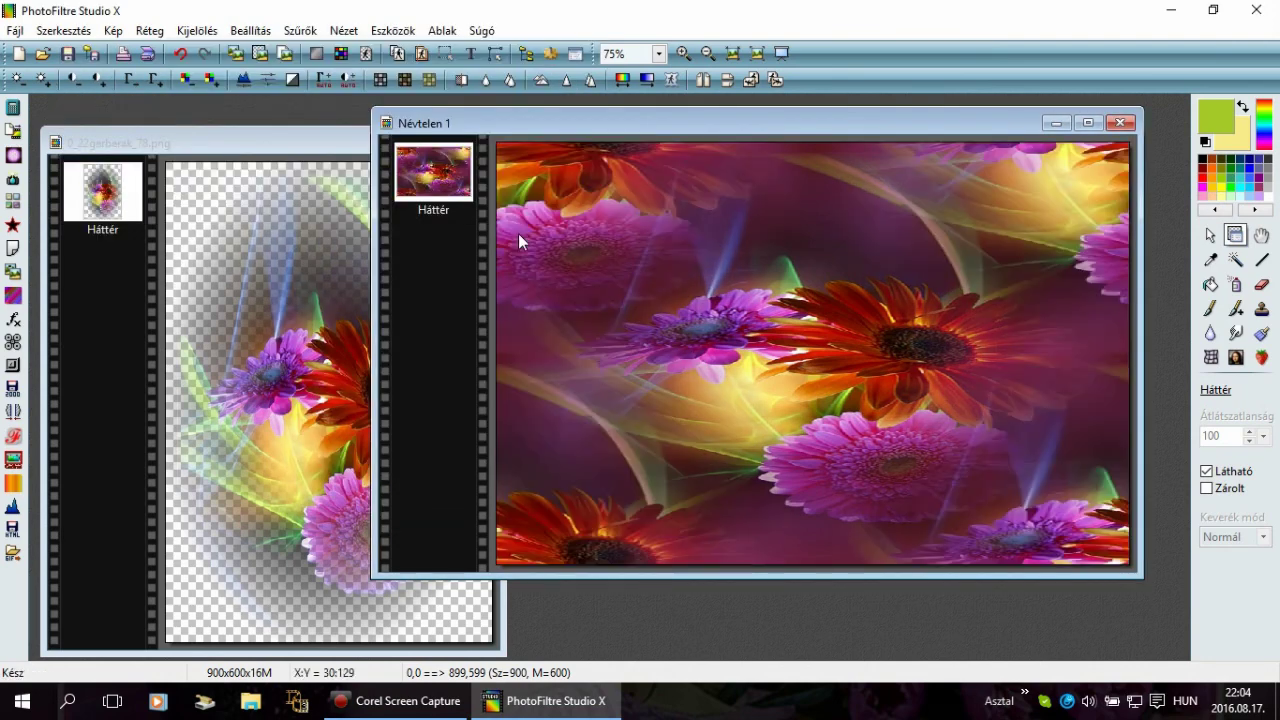
Step: Sharpen the tiled flower picture with Mikro kontraszt at 100% intensity and a 12-pixel radius
left_click(300, 30)
mouse_move(309, 98)
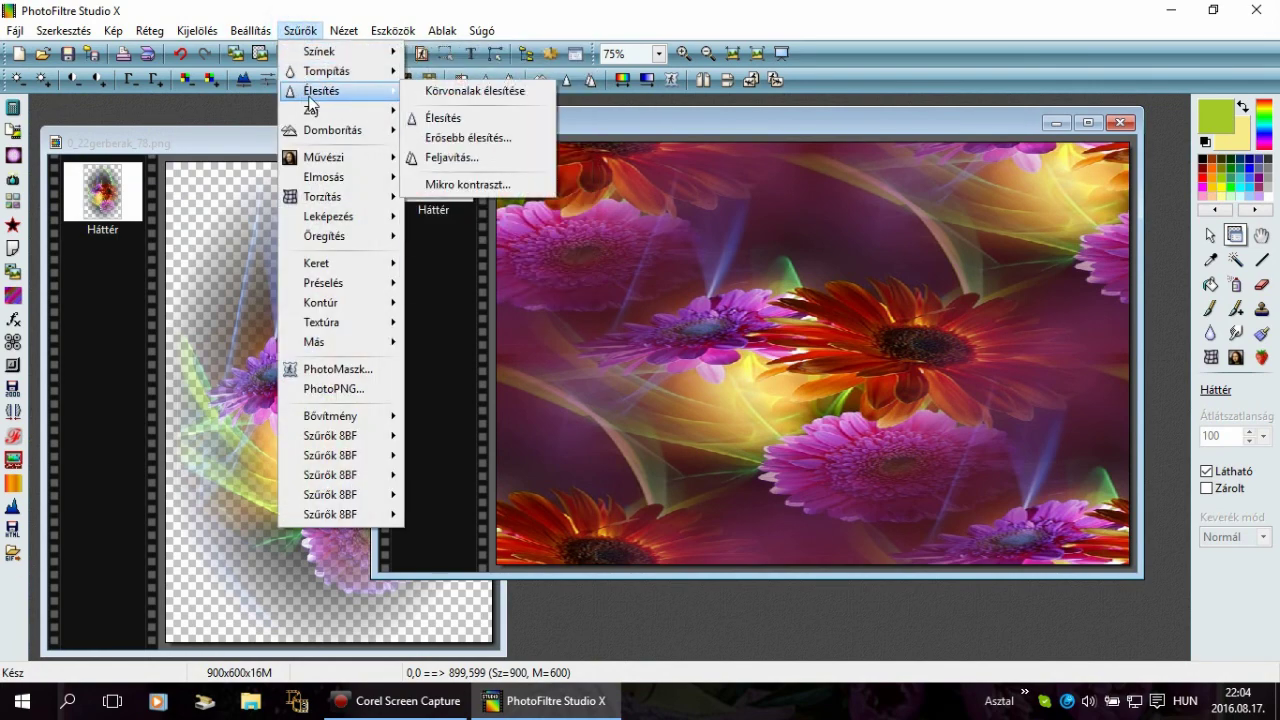
left_click(466, 184)
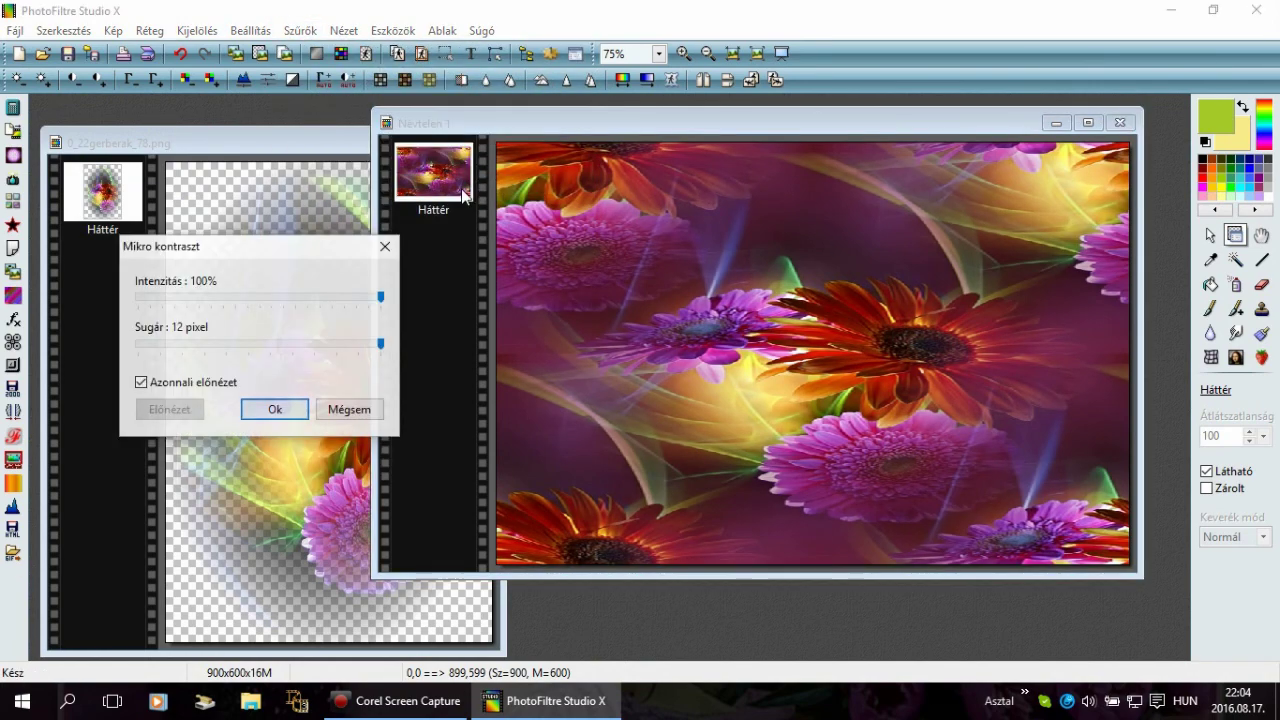
left_click(274, 410)
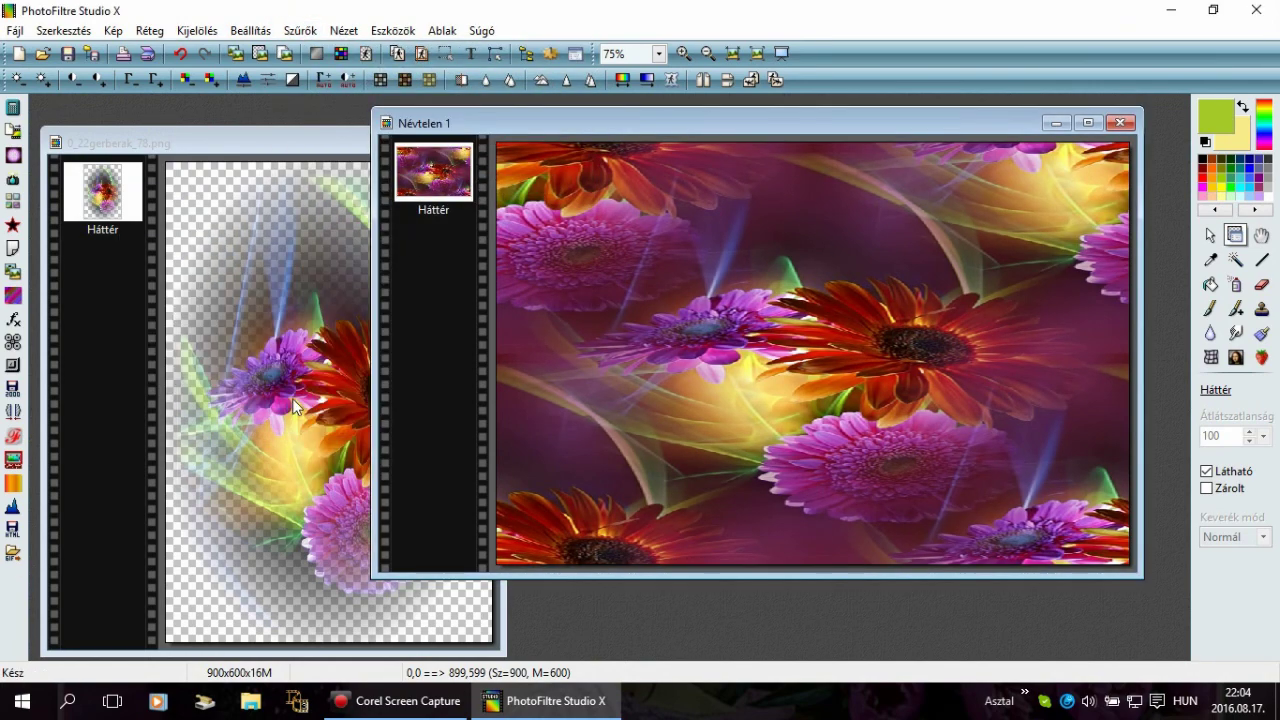
Step: Blur the tiled picture radially with Körkörös elmosás at level 12, and apply the same filter a second time
left_click(300, 30)
mouse_move(334, 180)
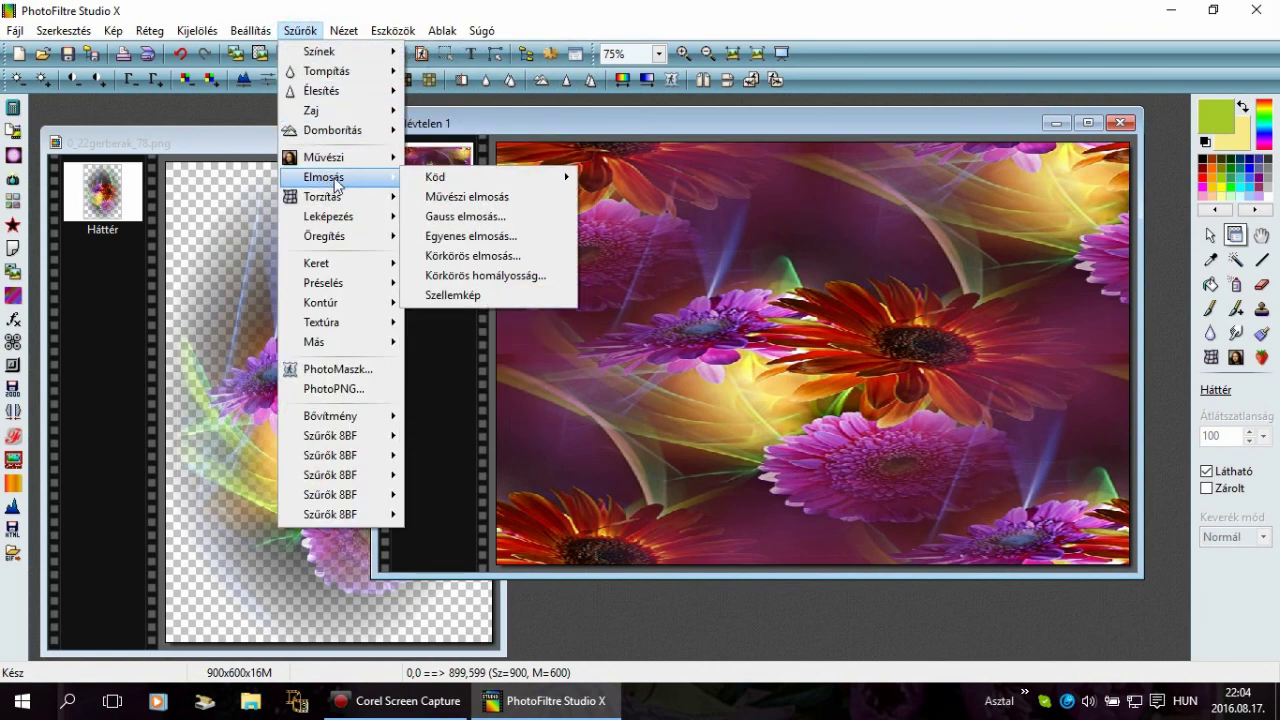
left_click(485, 255)
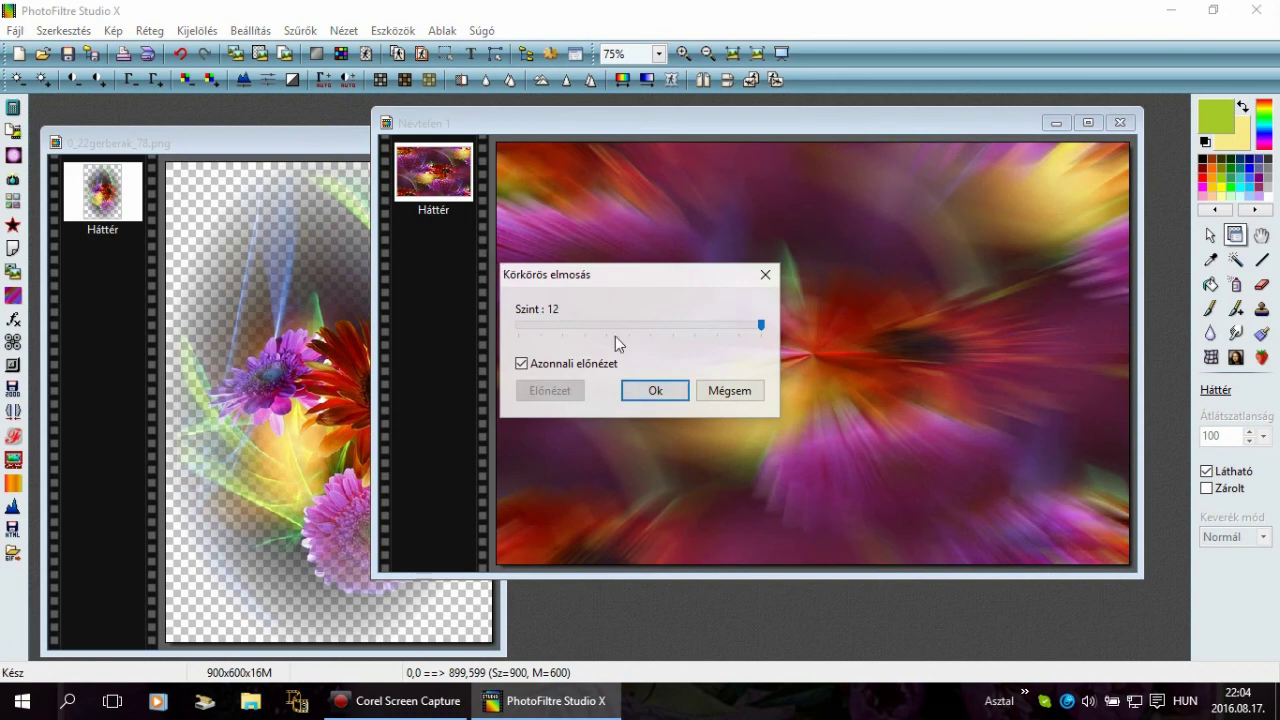
left_click(670, 390)
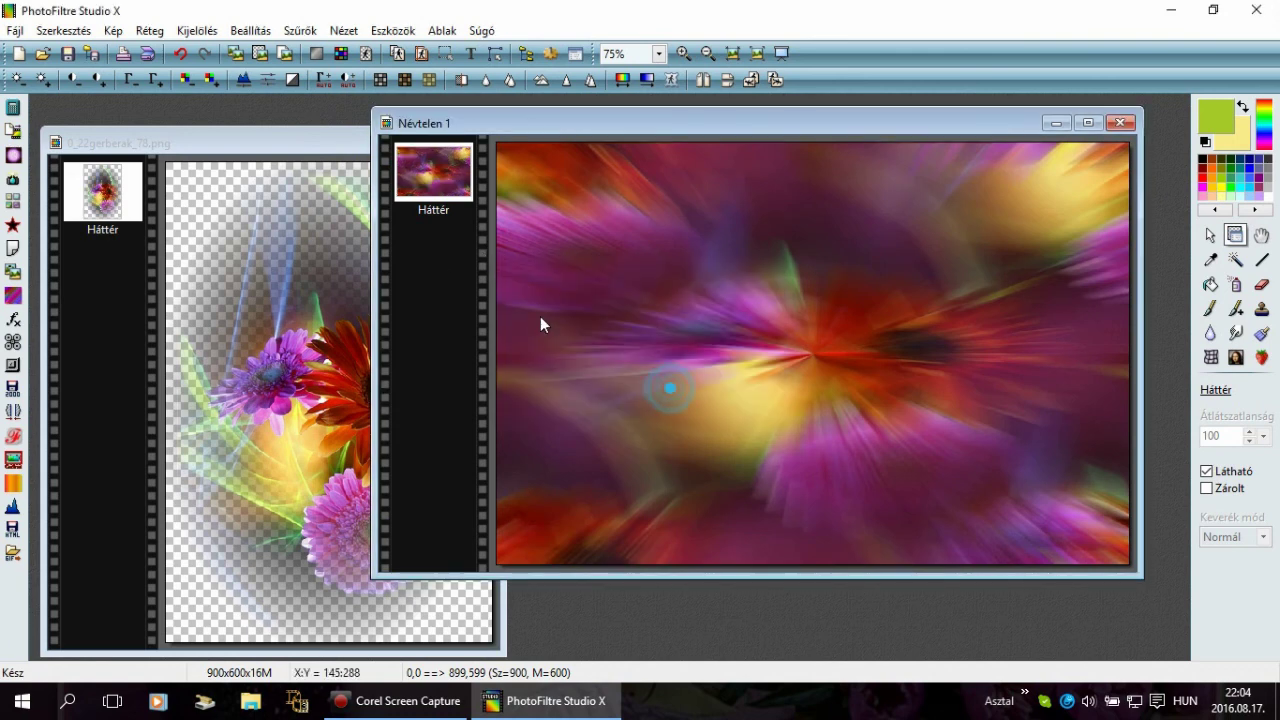
left_click(300, 30)
mouse_move(320, 177)
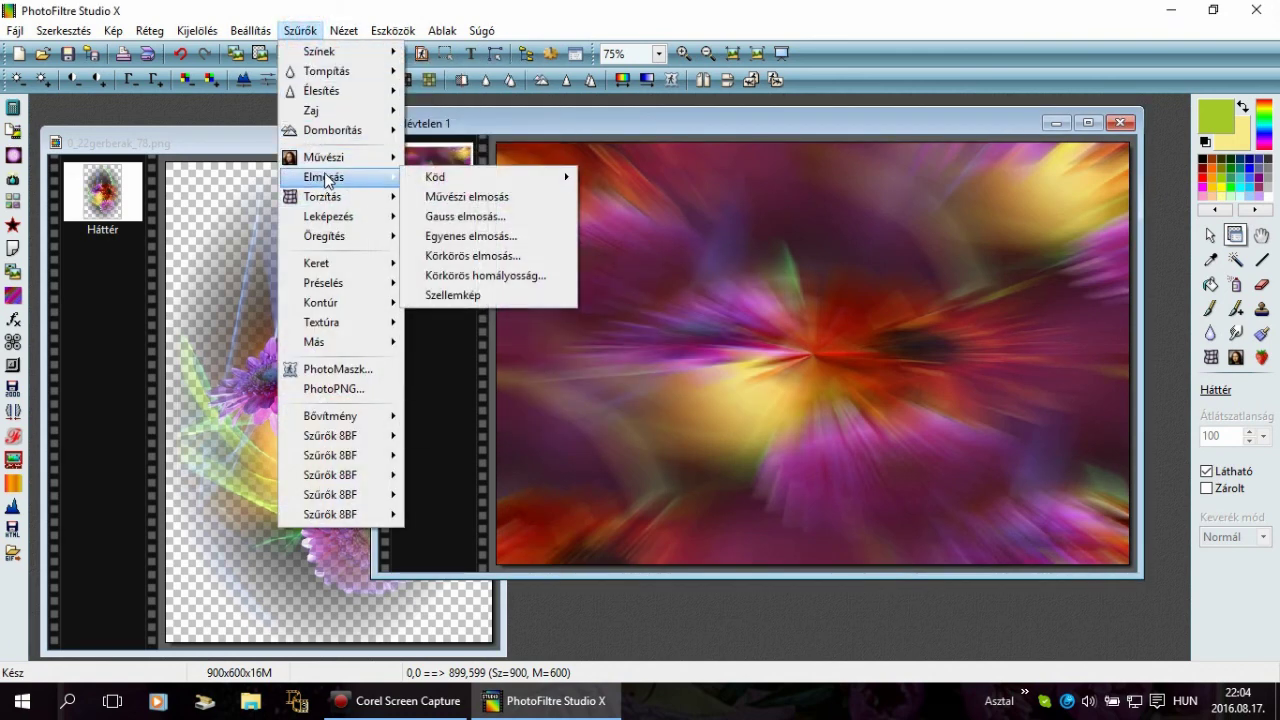
left_click(472, 256)
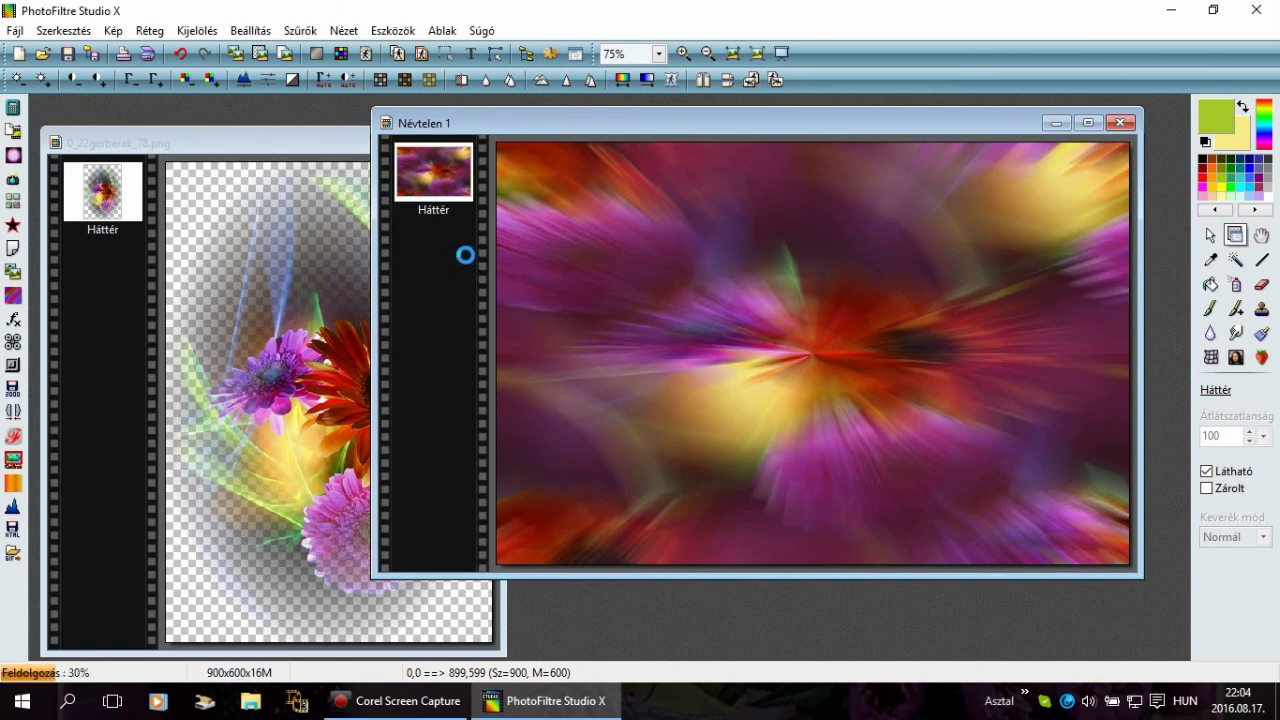
left_click(660, 392)
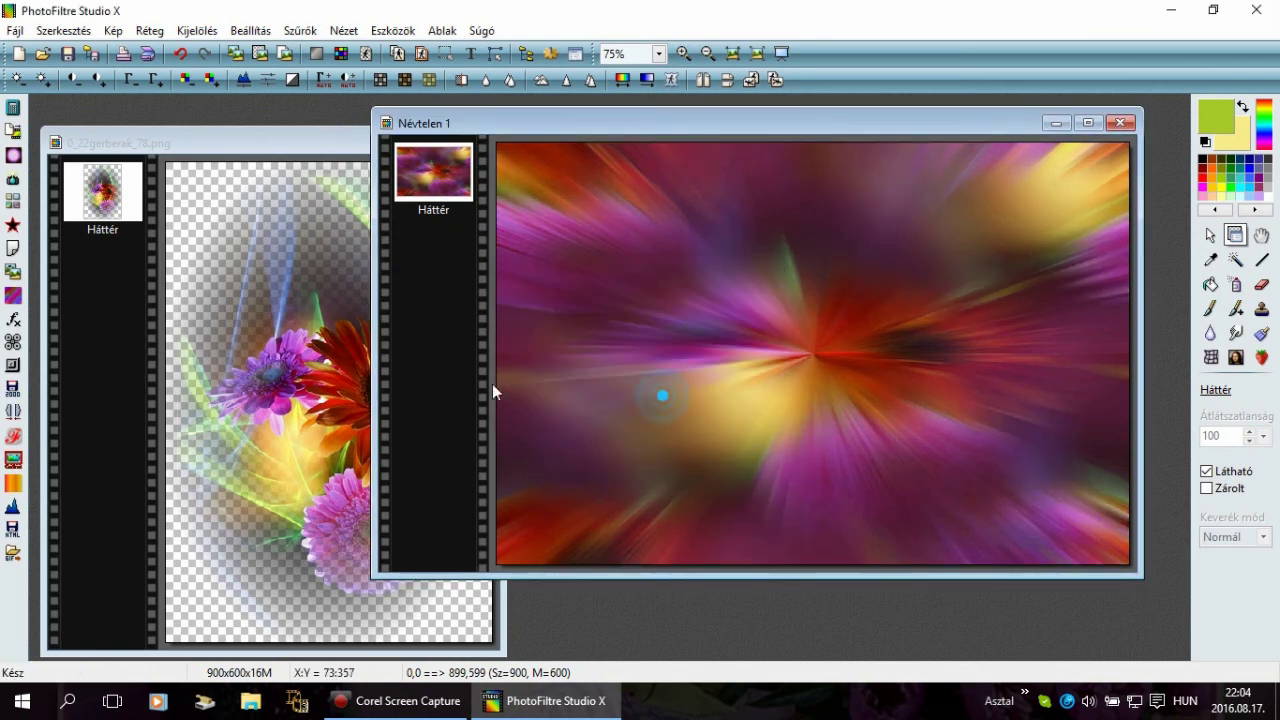
Step: Soften the radially blurred picture with the Művészi elmosás filter
left_click(301, 35)
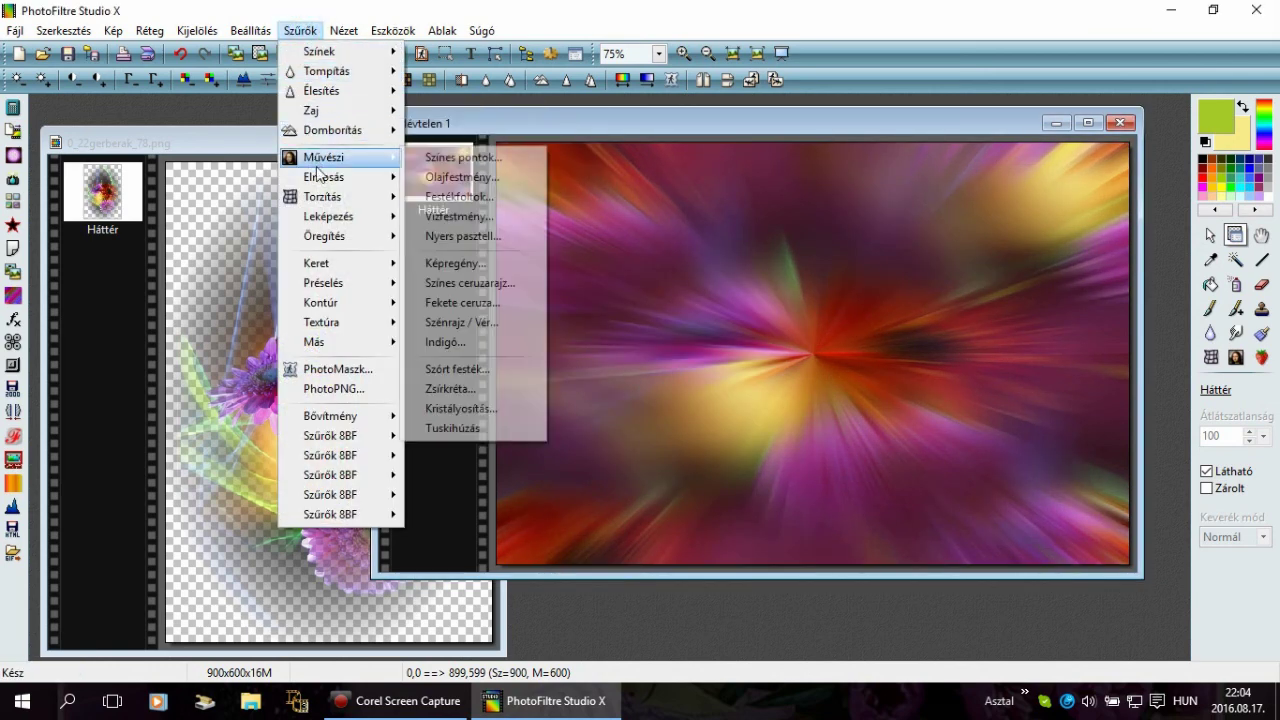
mouse_move(371, 177)
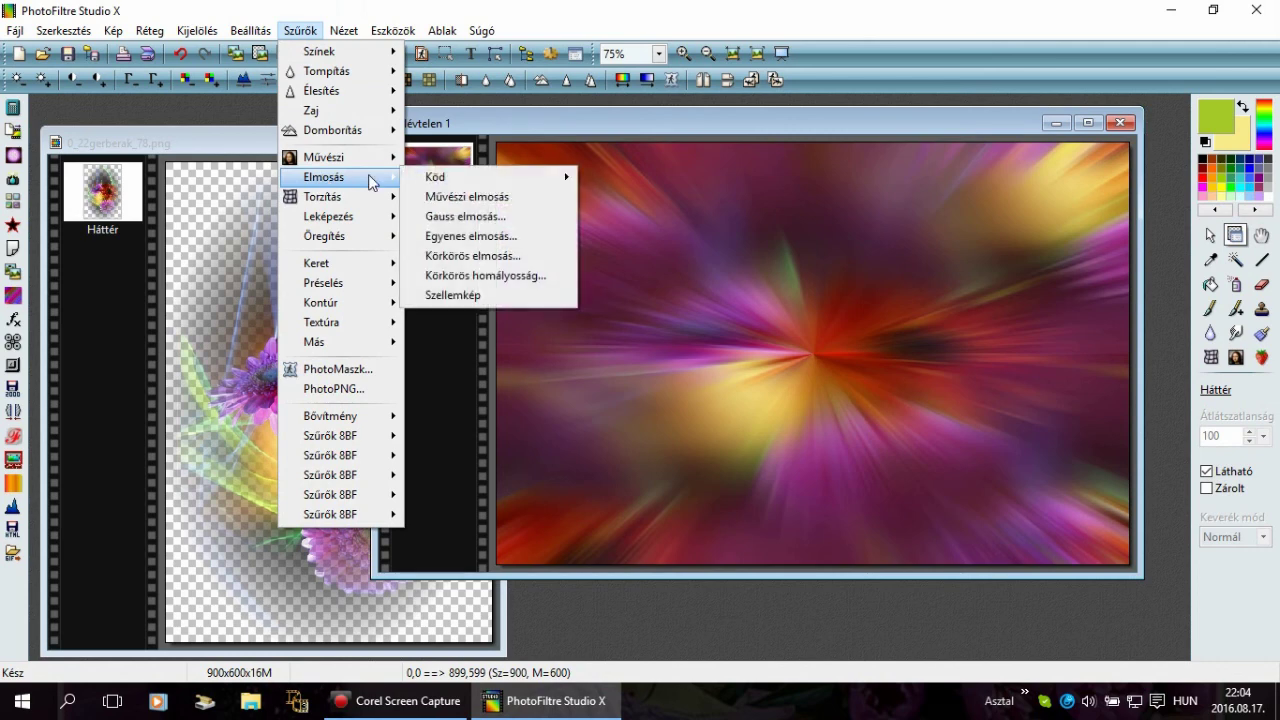
left_click(465, 197)
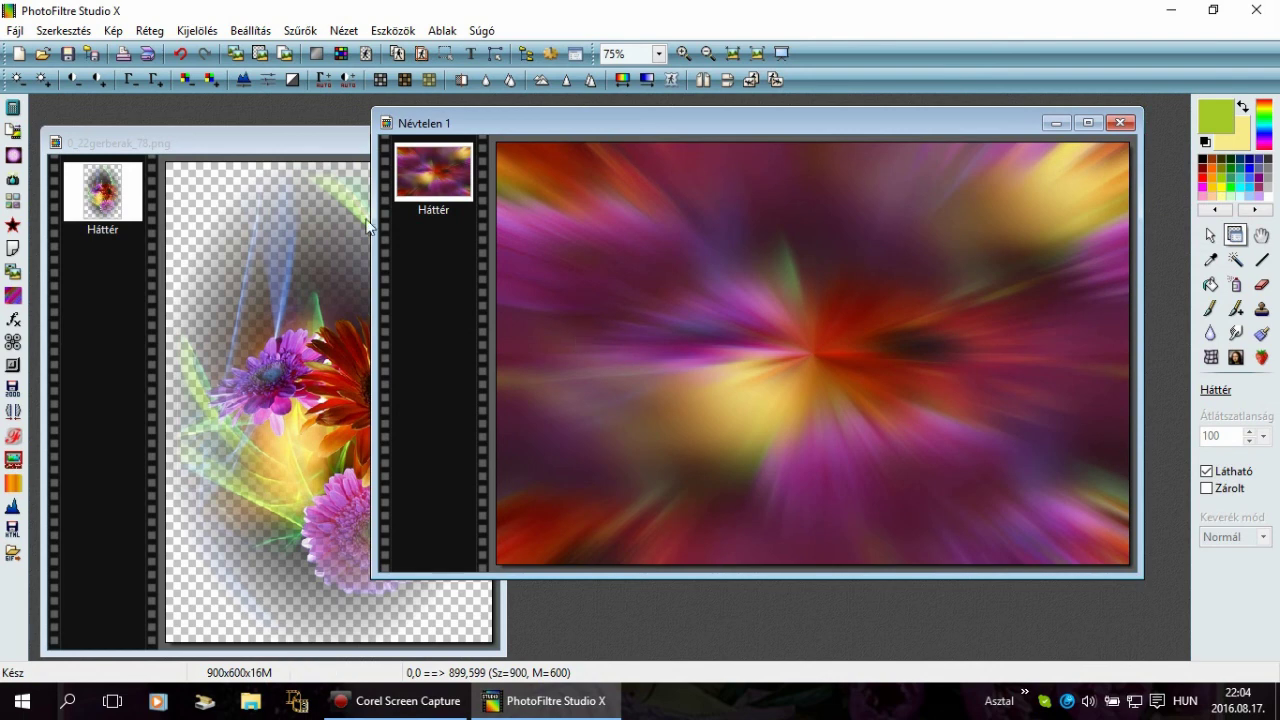
Step: Sharpen the softened background with the Mikro kontraszt filter
left_click(299, 31)
mouse_move(296, 91)
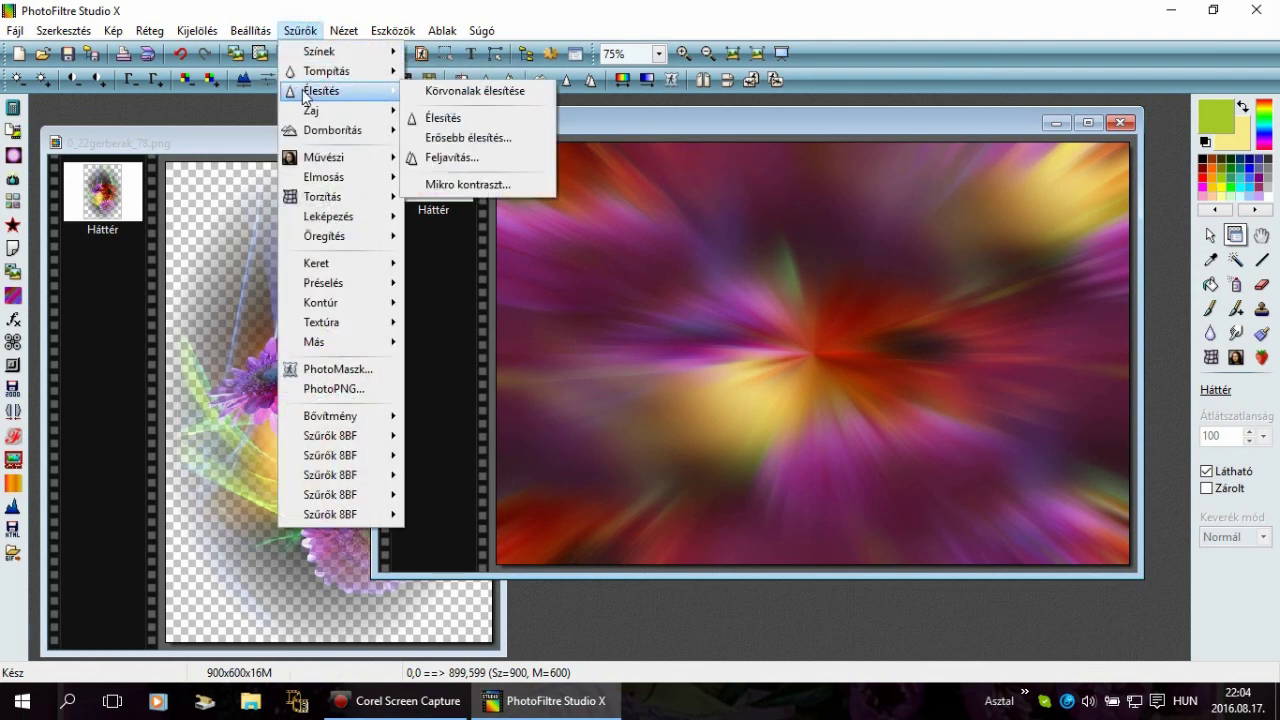
left_click(460, 183)
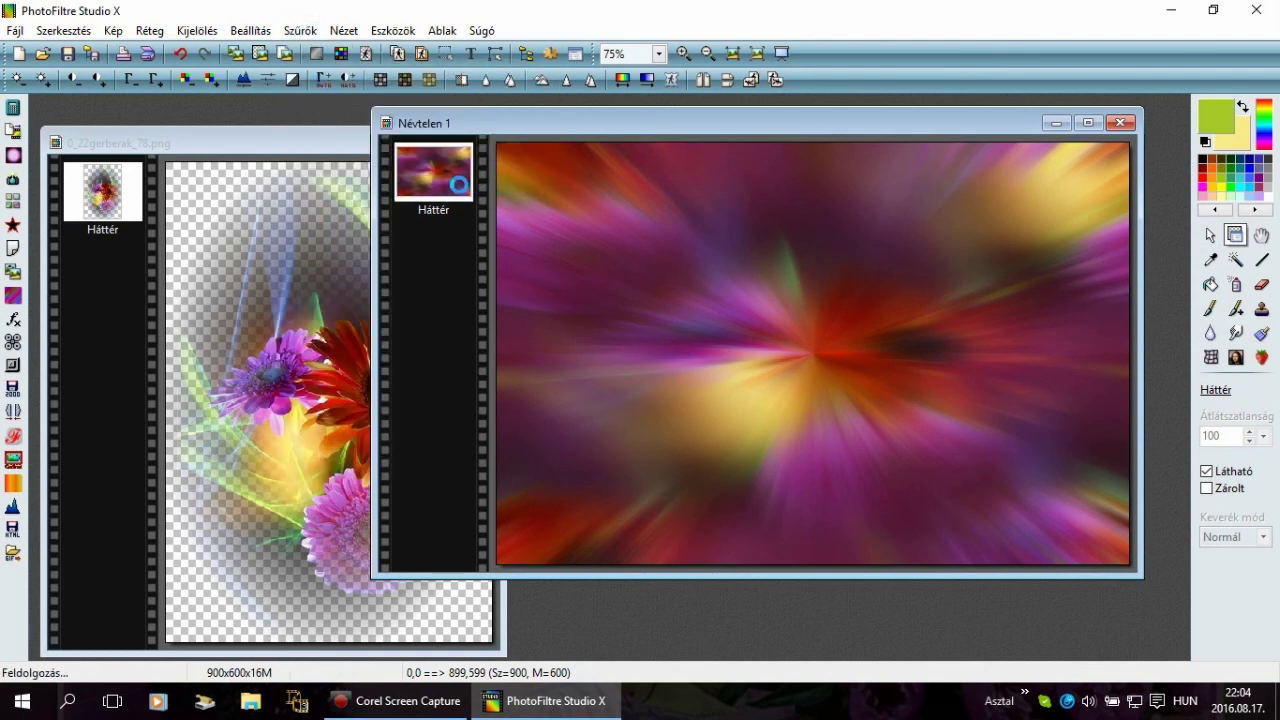
left_click(275, 409)
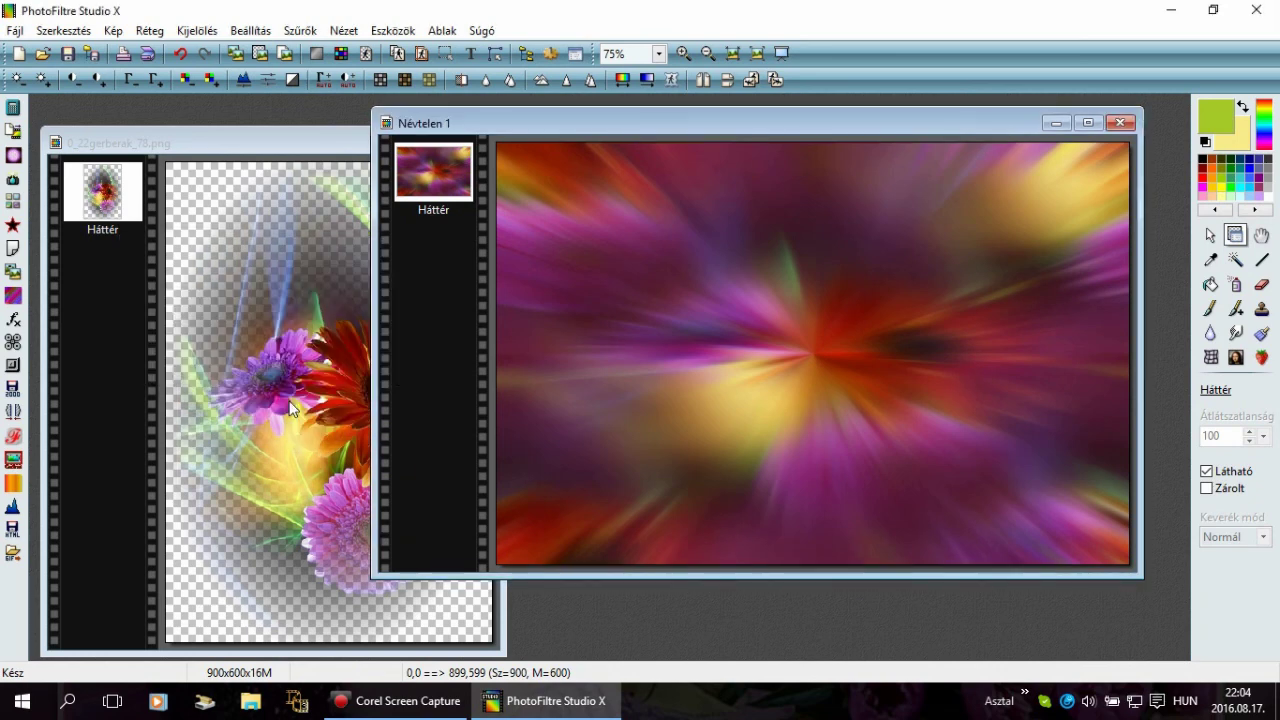
Step: Apply the moderate emboss filter Mérsékelt domborítás to the background
left_click(308, 31)
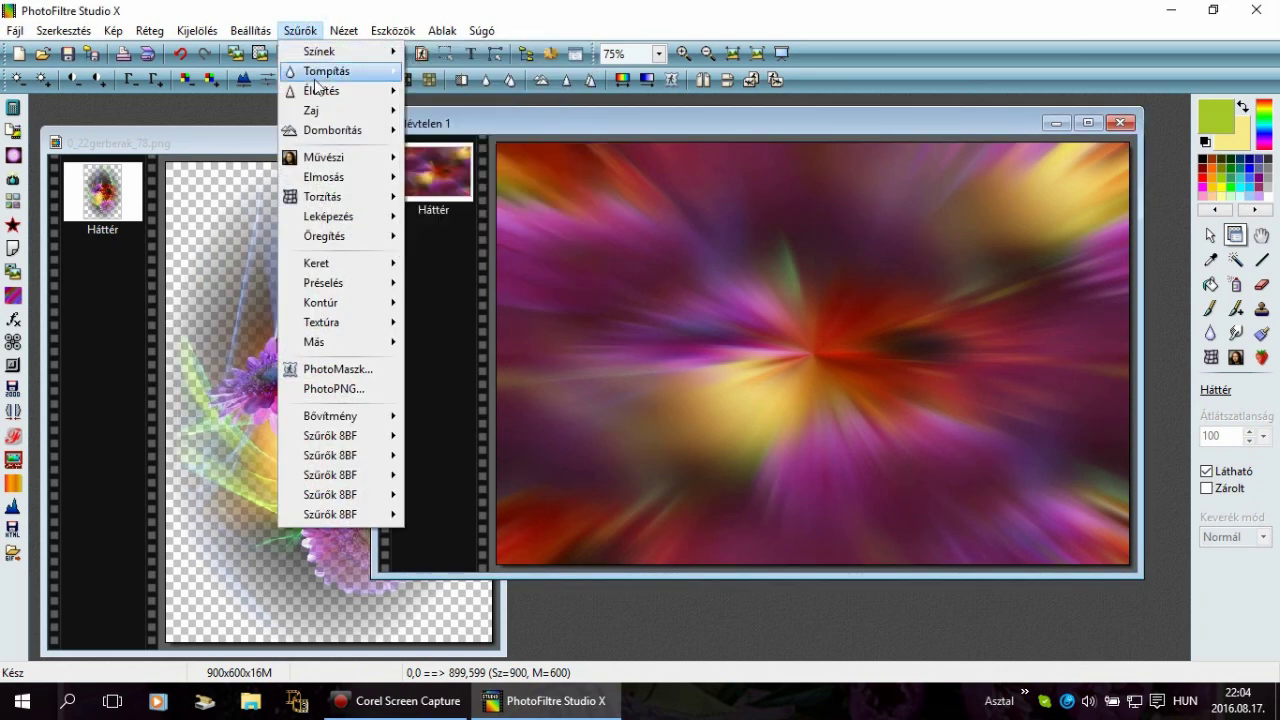
mouse_move(336, 138)
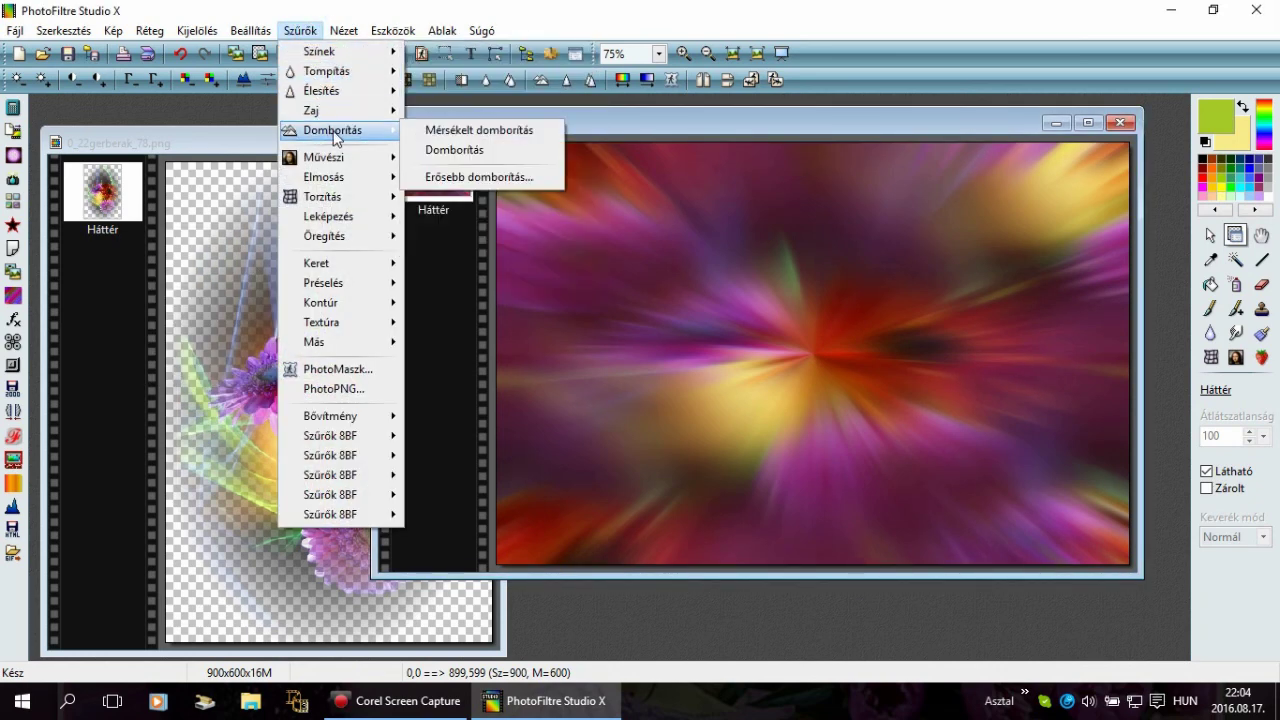
left_click(437, 131)
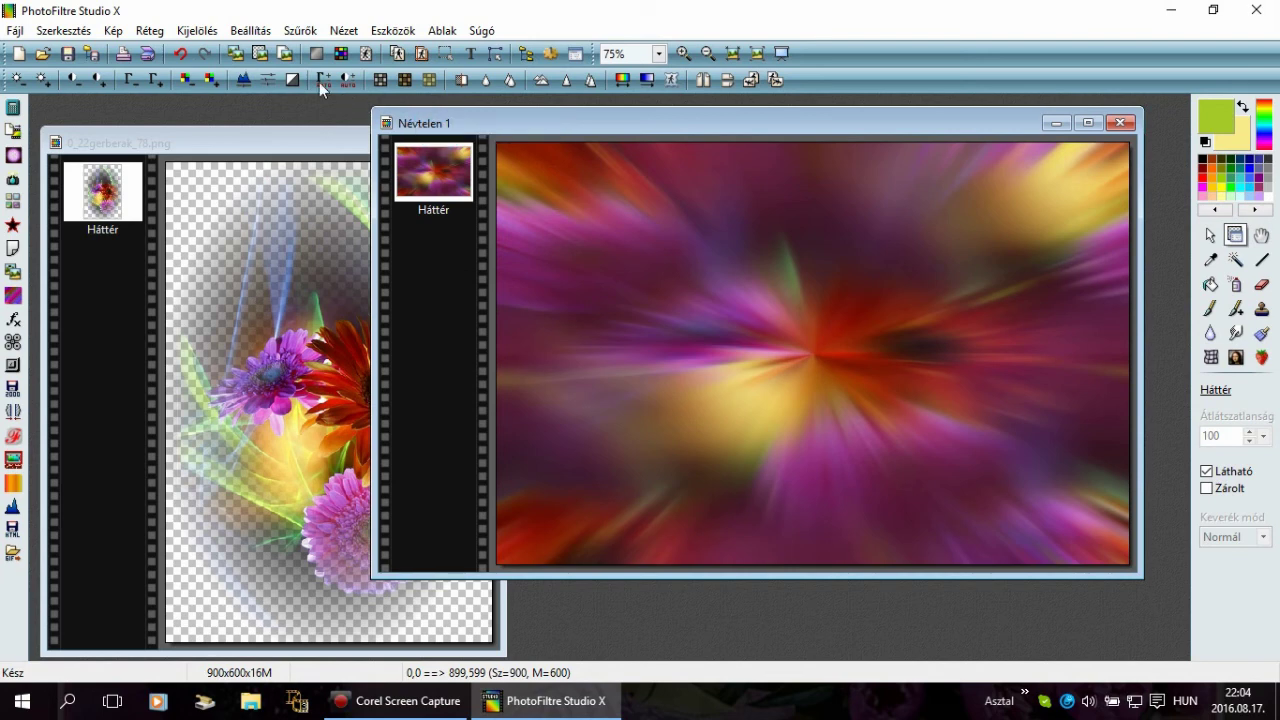
Step: Paste the flower image as a new layer over the blurred background, and select the whole area of the background layer
left_click(259, 55)
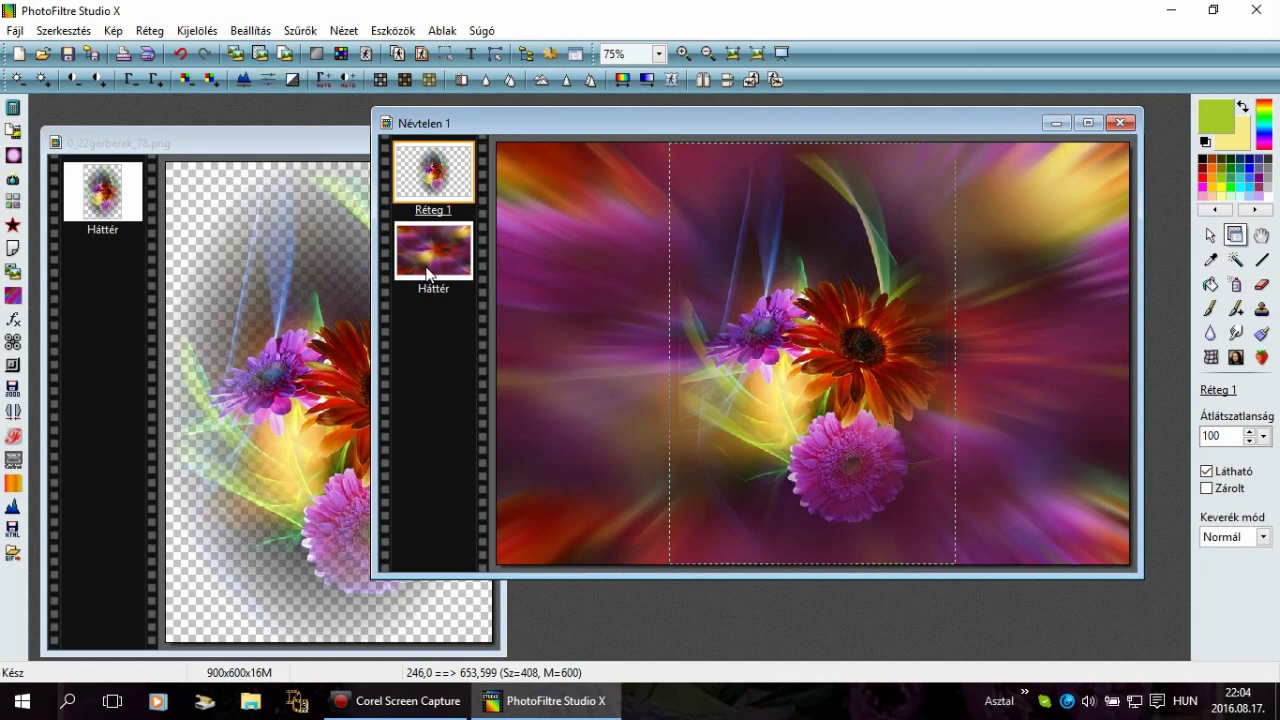
left_click(428, 273)
left_click(218, 31)
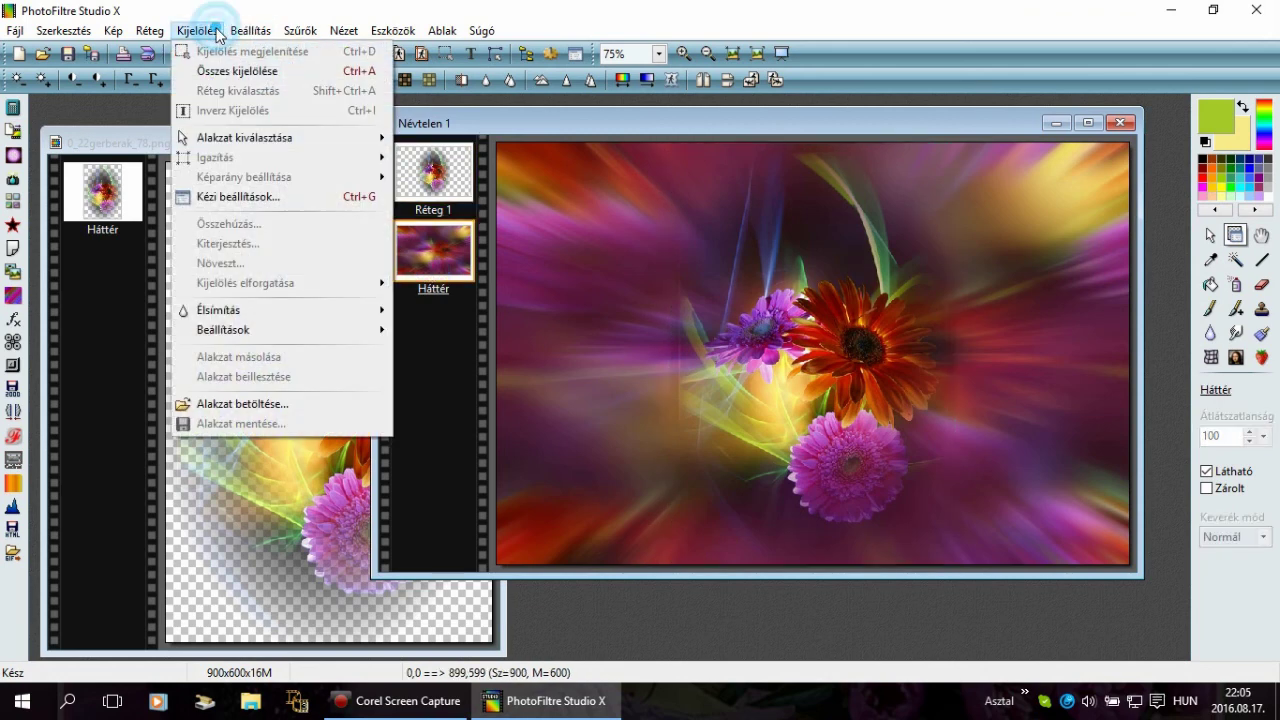
left_click(224, 71)
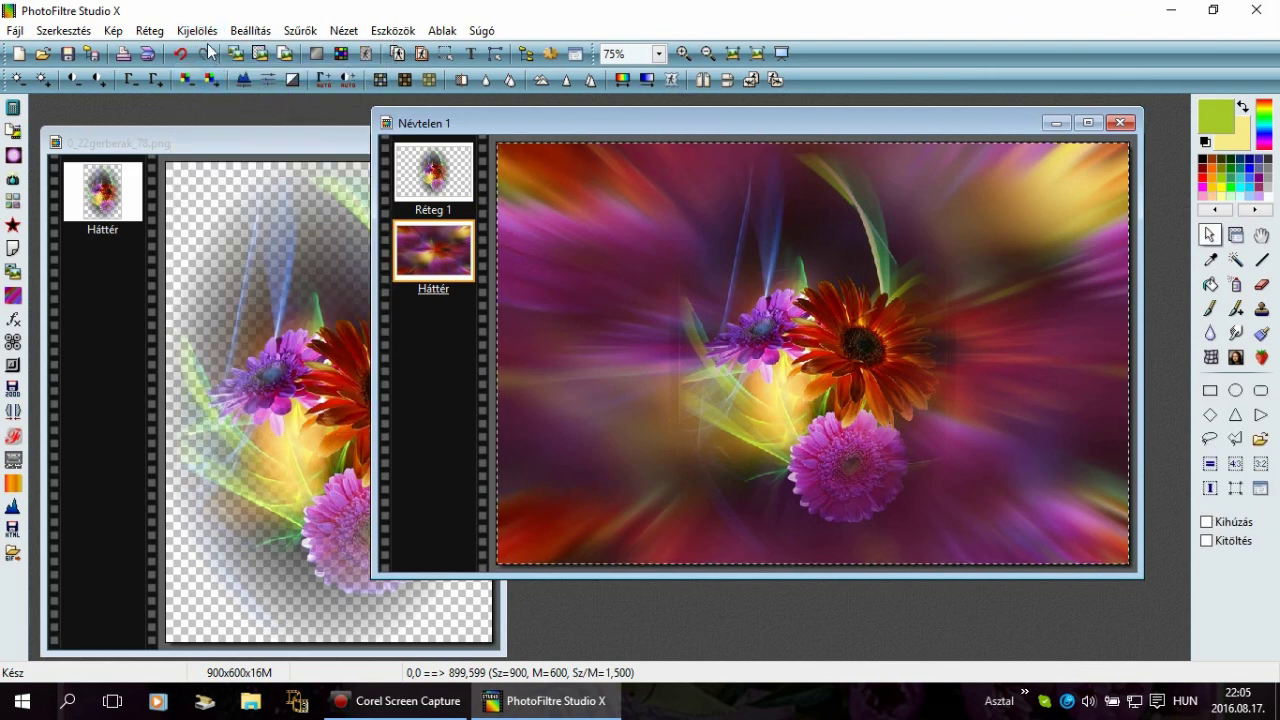
Step: Contract the selection by a width of 17 and invert it so that it covers only the picture's outer border
left_click(196, 31)
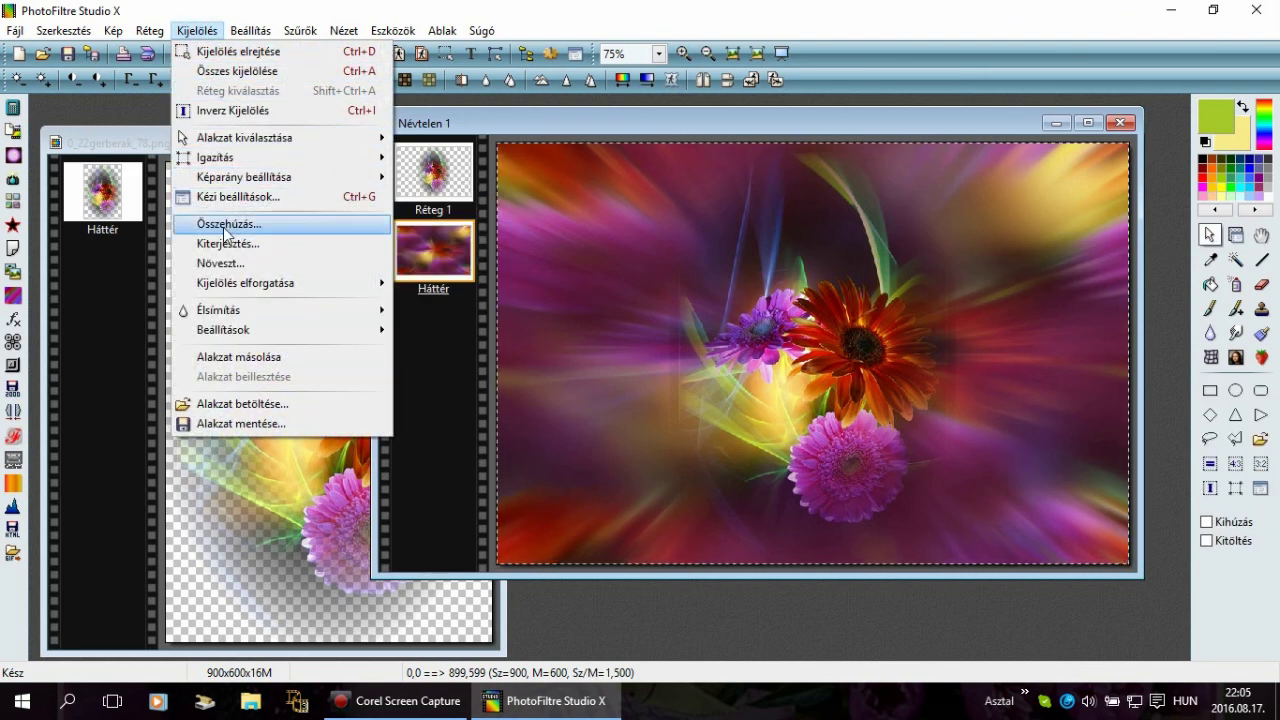
left_click(228, 225)
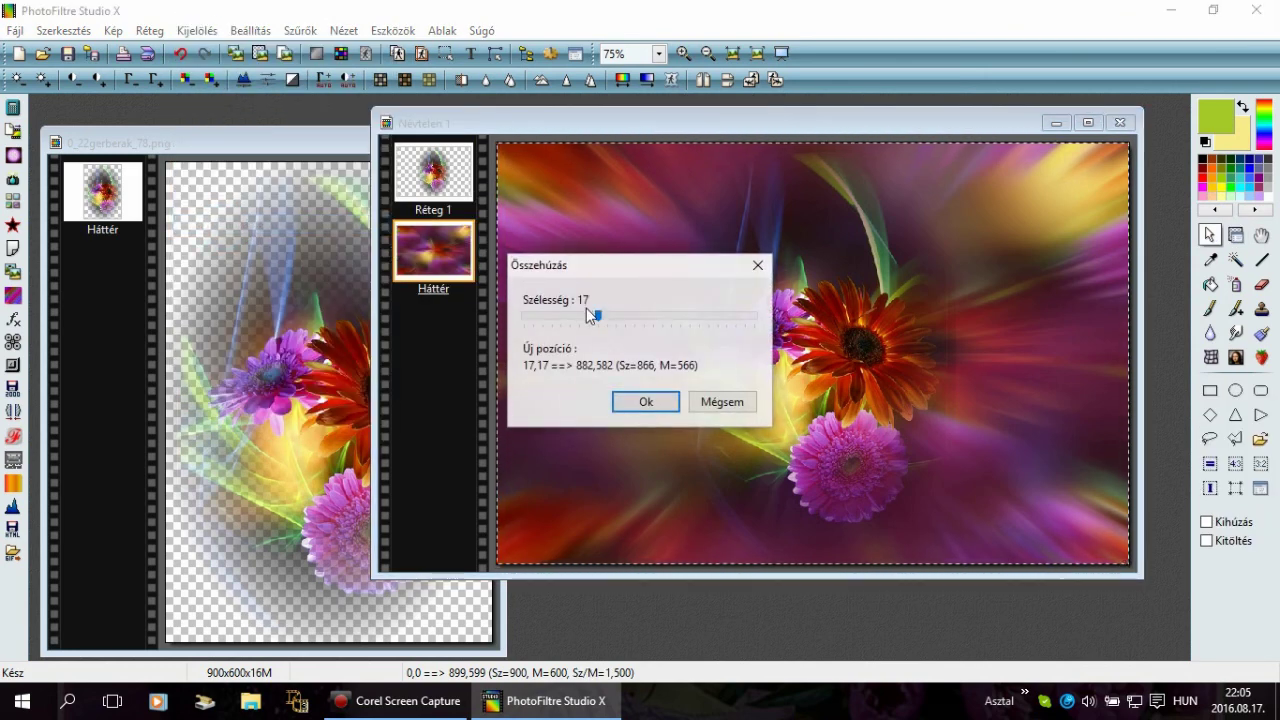
left_click(643, 402)
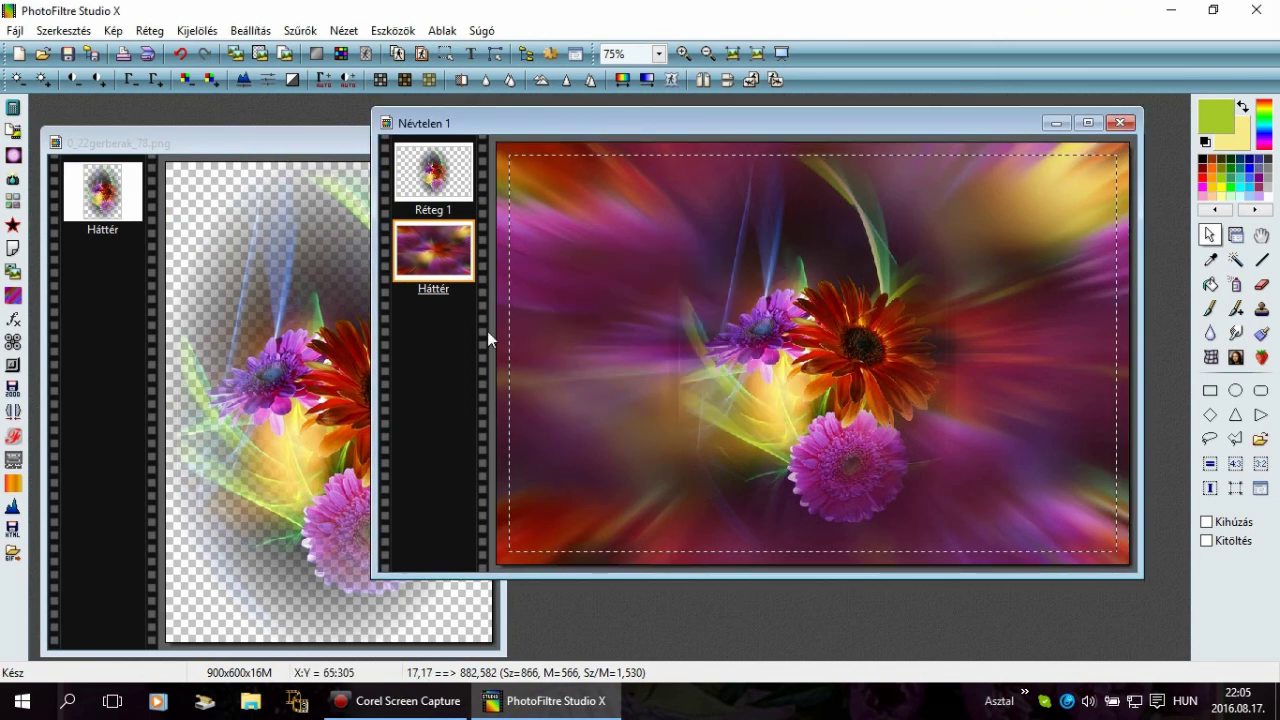
left_click(199, 38)
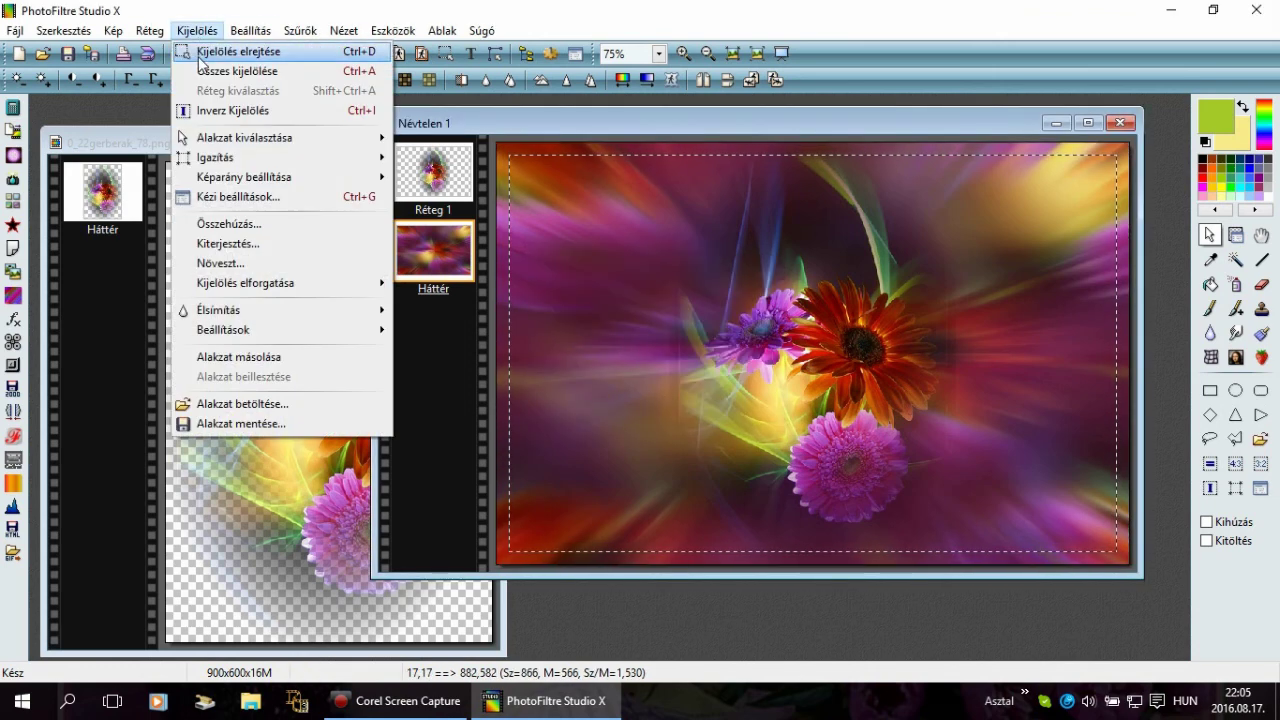
left_click(214, 109)
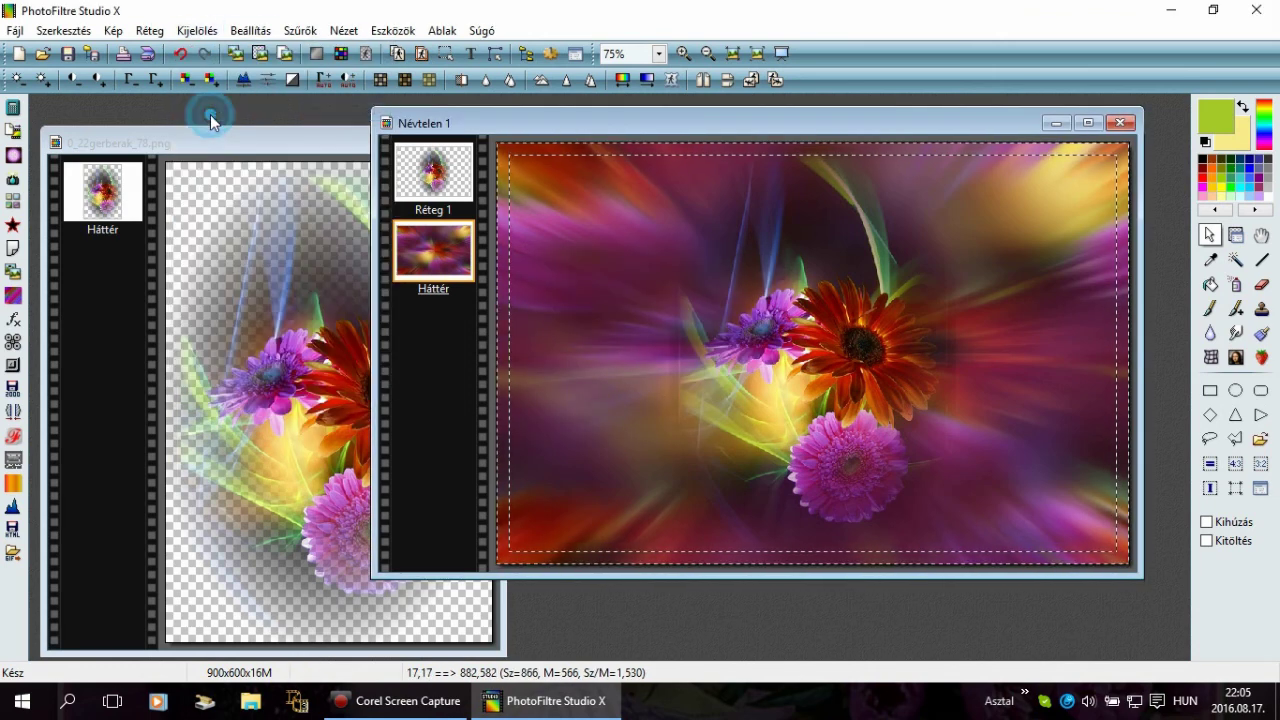
Step: Apply the Homokkő texture to the selected border of the background layer
left_click(300, 30)
mouse_move(340, 325)
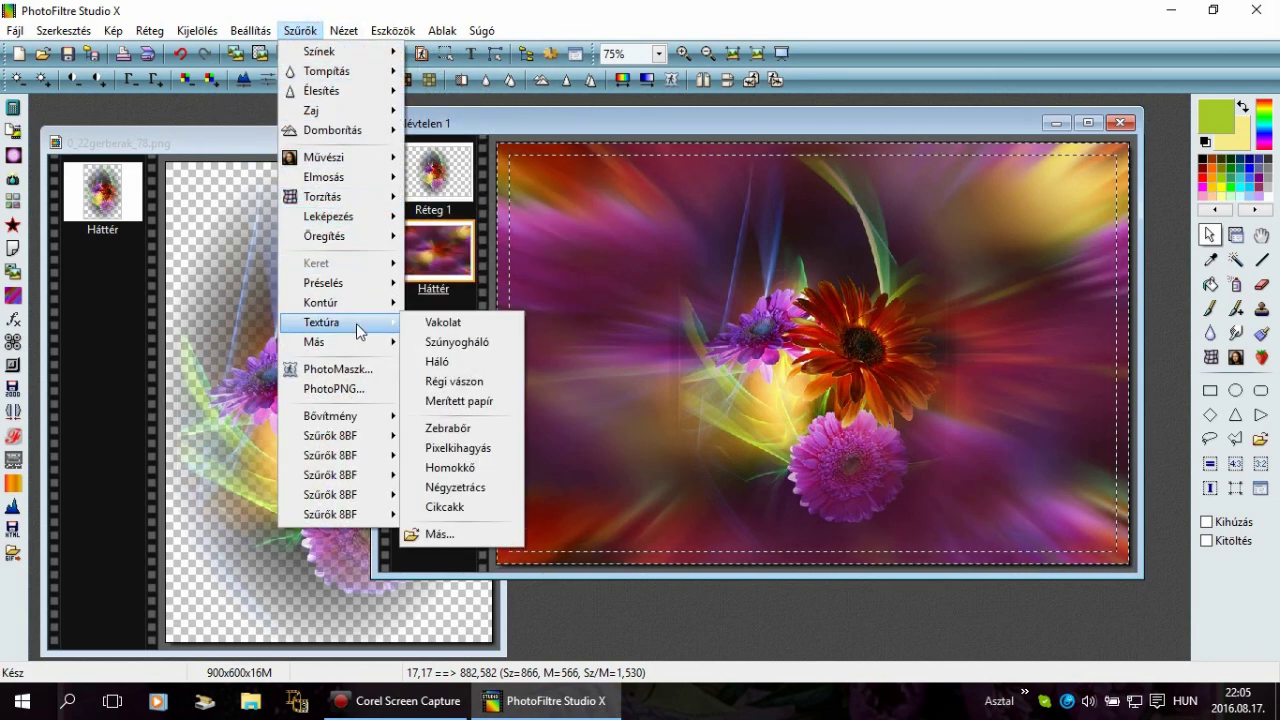
left_click(463, 469)
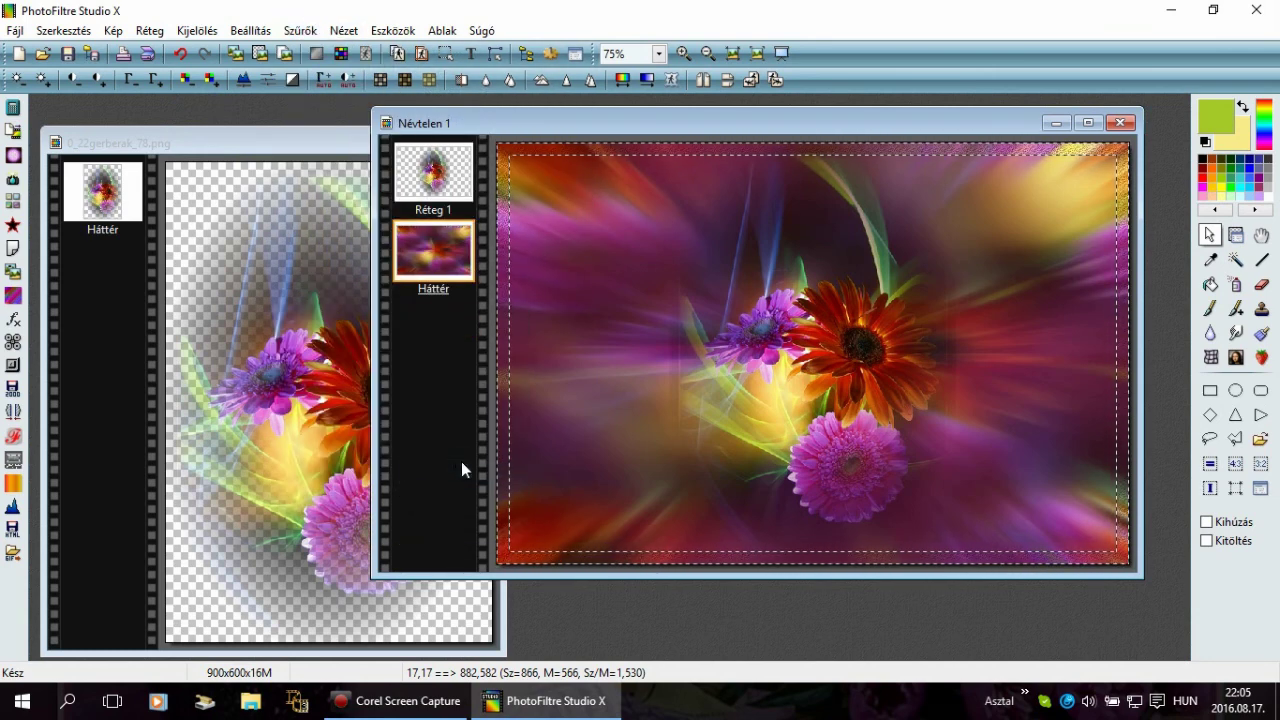
Step: Apply the Mikro kontraszt filter to the selected border with 100% intensity and a radius of 12 pixels
left_click(300, 30)
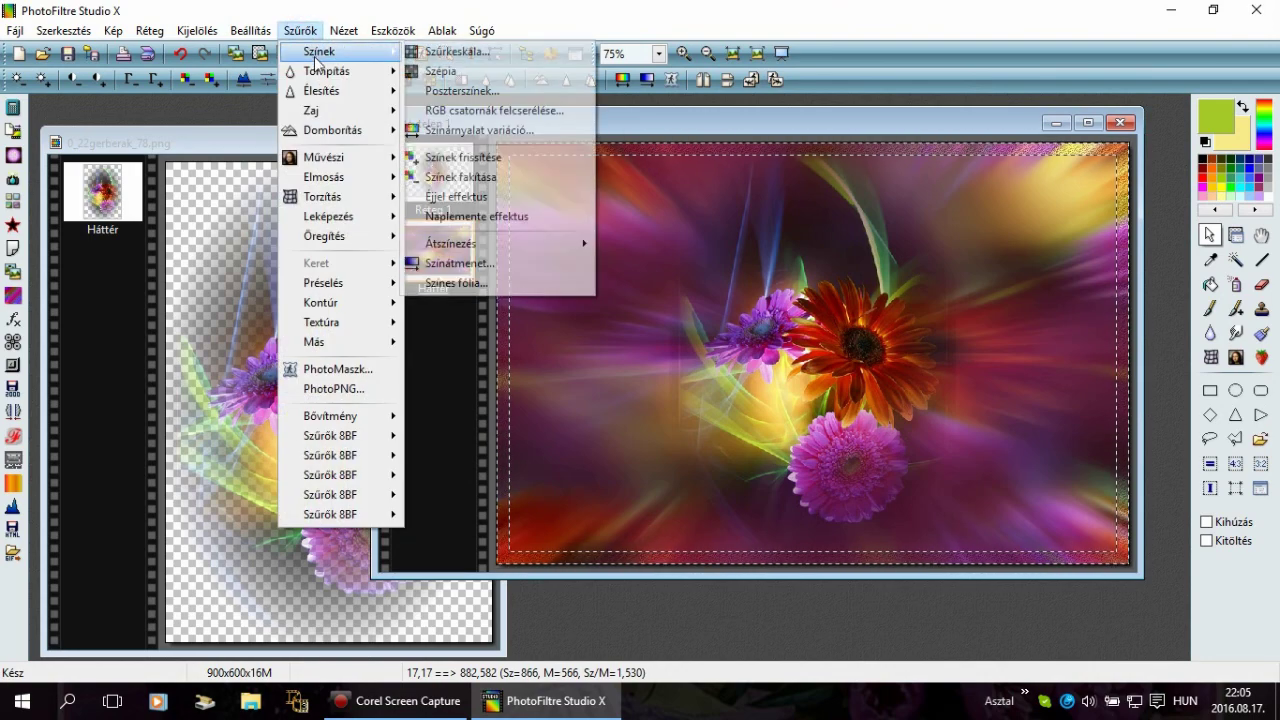
mouse_move(330, 91)
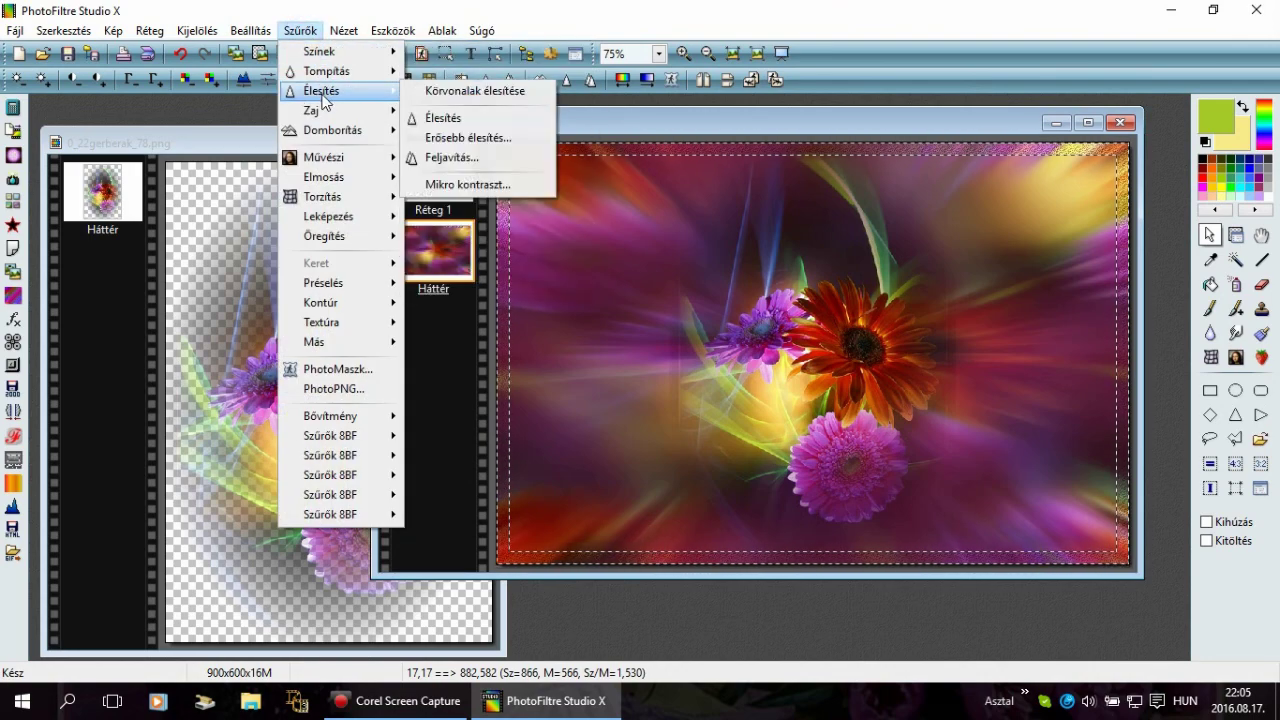
left_click(459, 186)
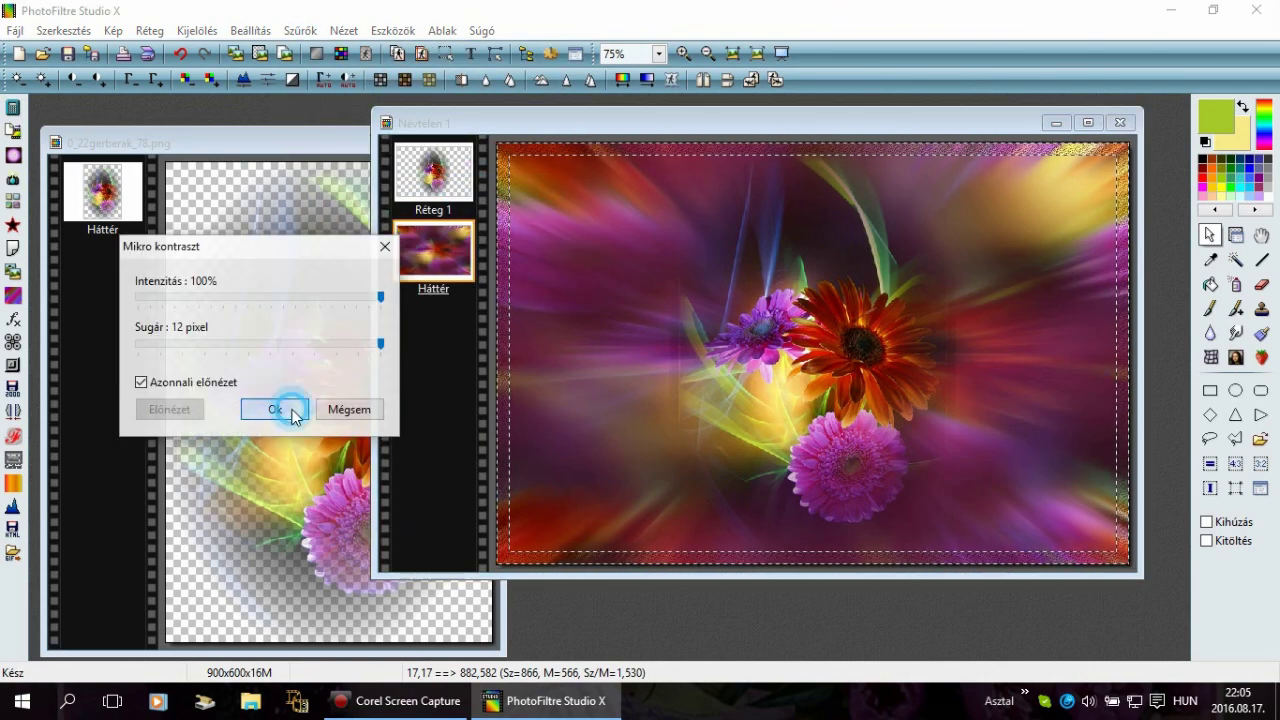
left_click(290, 409)
Step: Invert the selection and apply a Progresszív kontúr of width 5 with Külső, Elmosás style, 100% opacity and a dark colour sampled from the picture
left_click(211, 33)
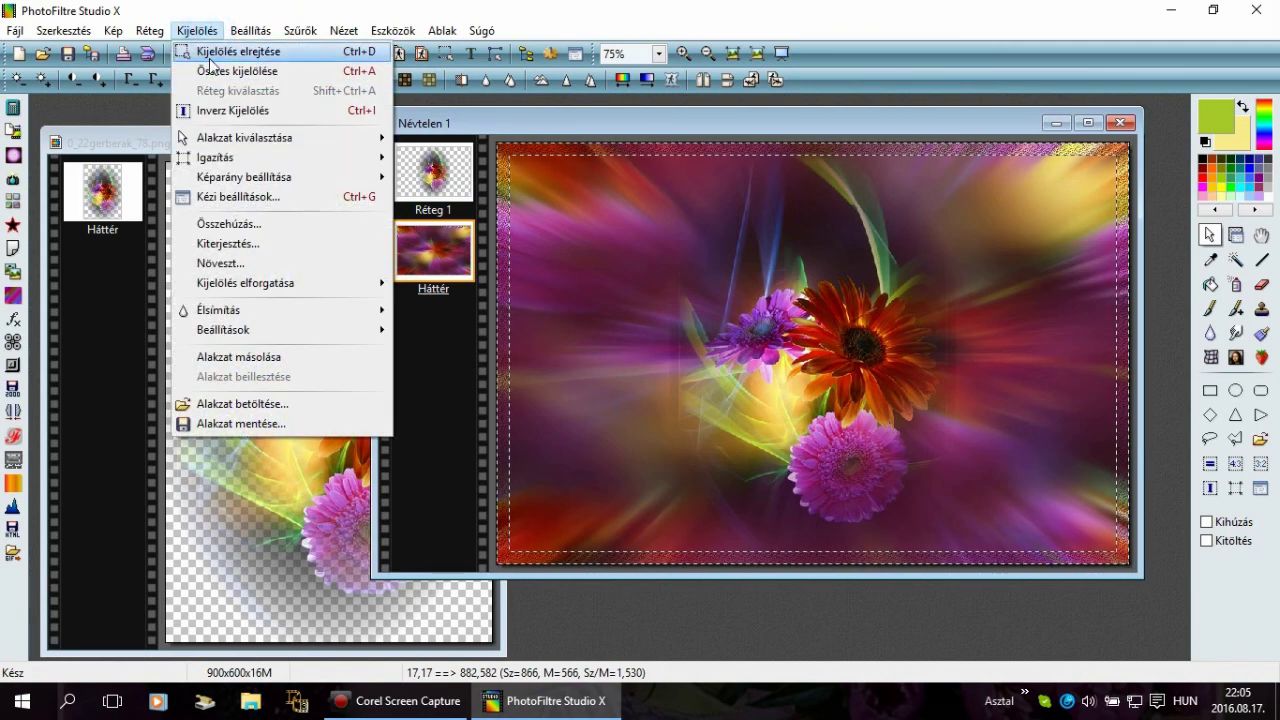
left_click(215, 107)
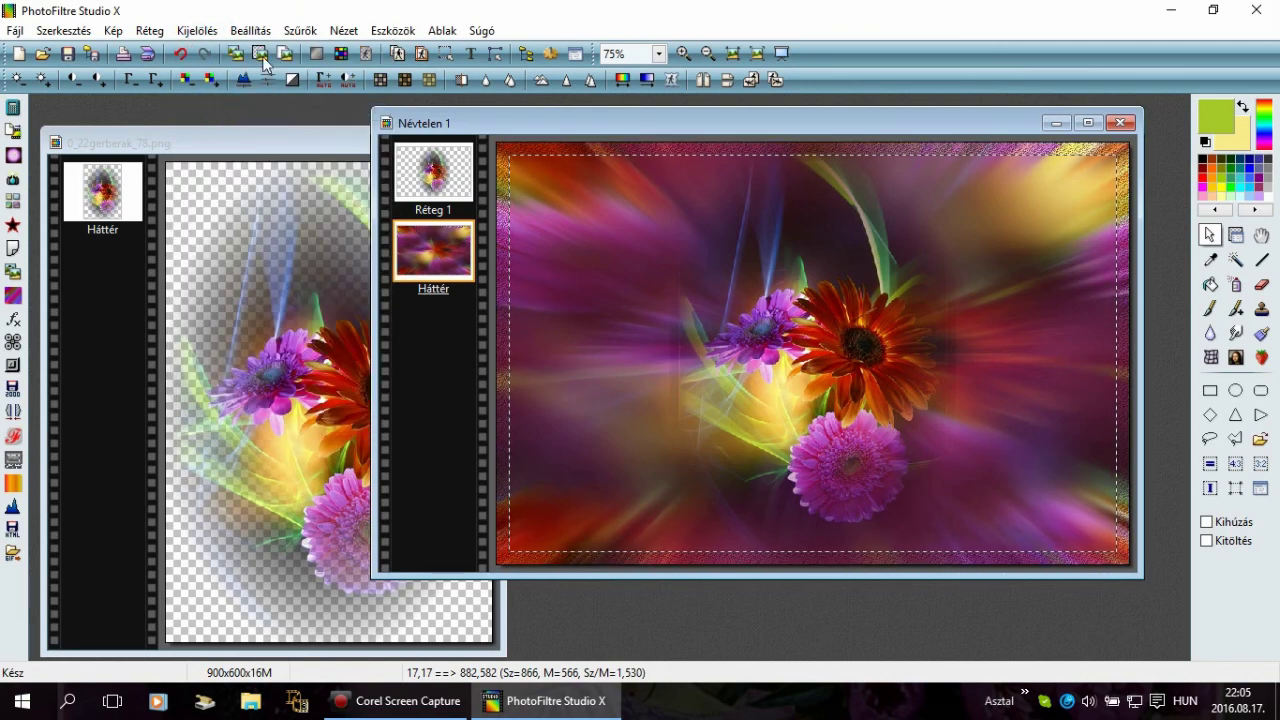
left_click(300, 31)
mouse_move(323, 222)
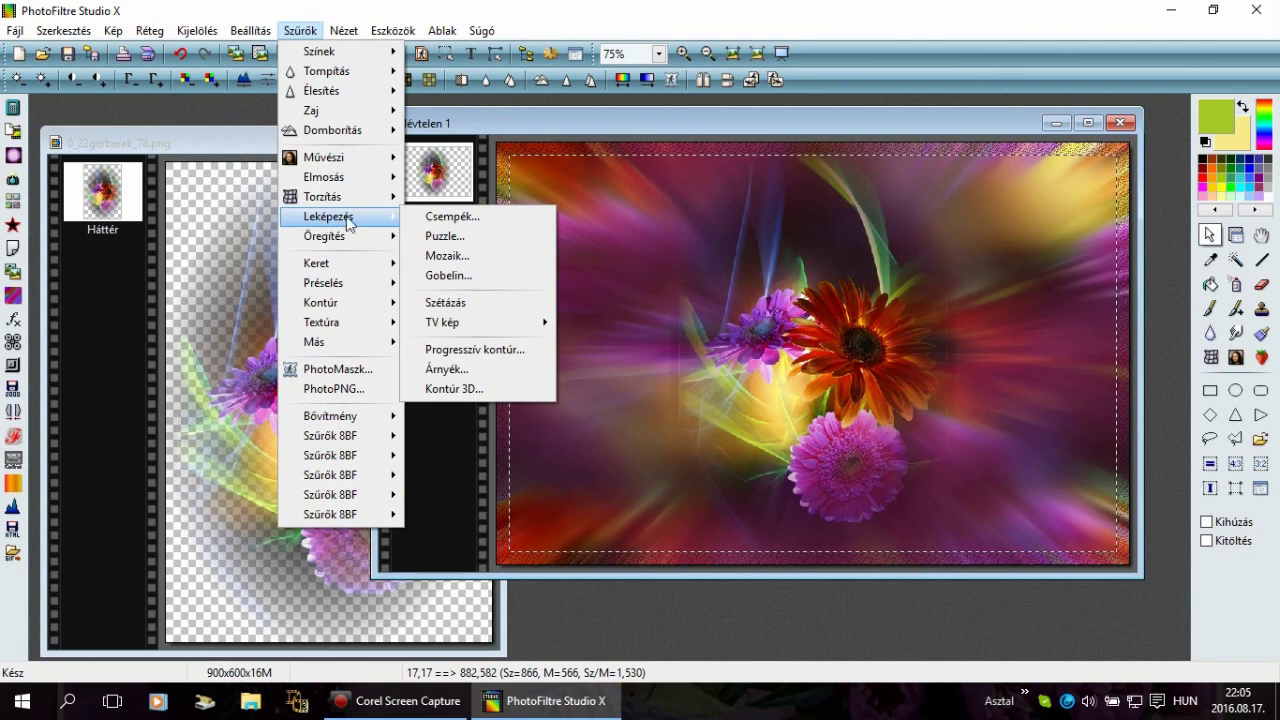
left_click(474, 350)
left_click(68, 402)
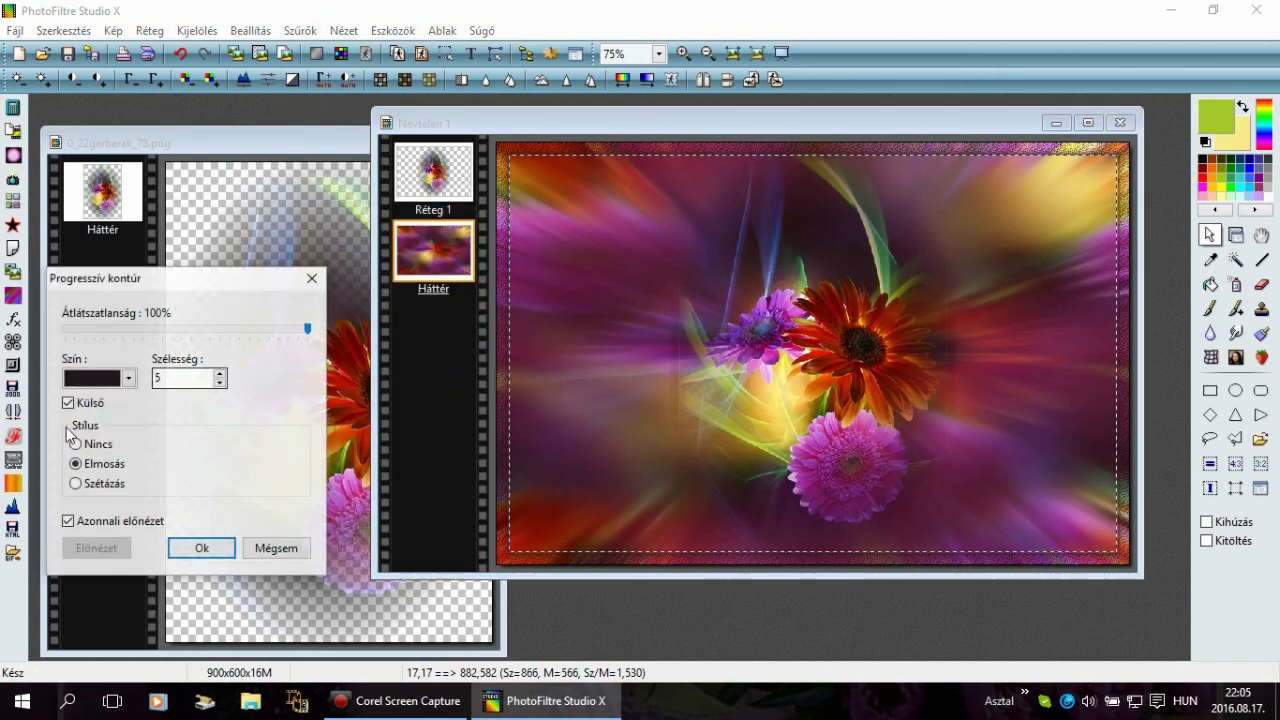
left_click(68, 402)
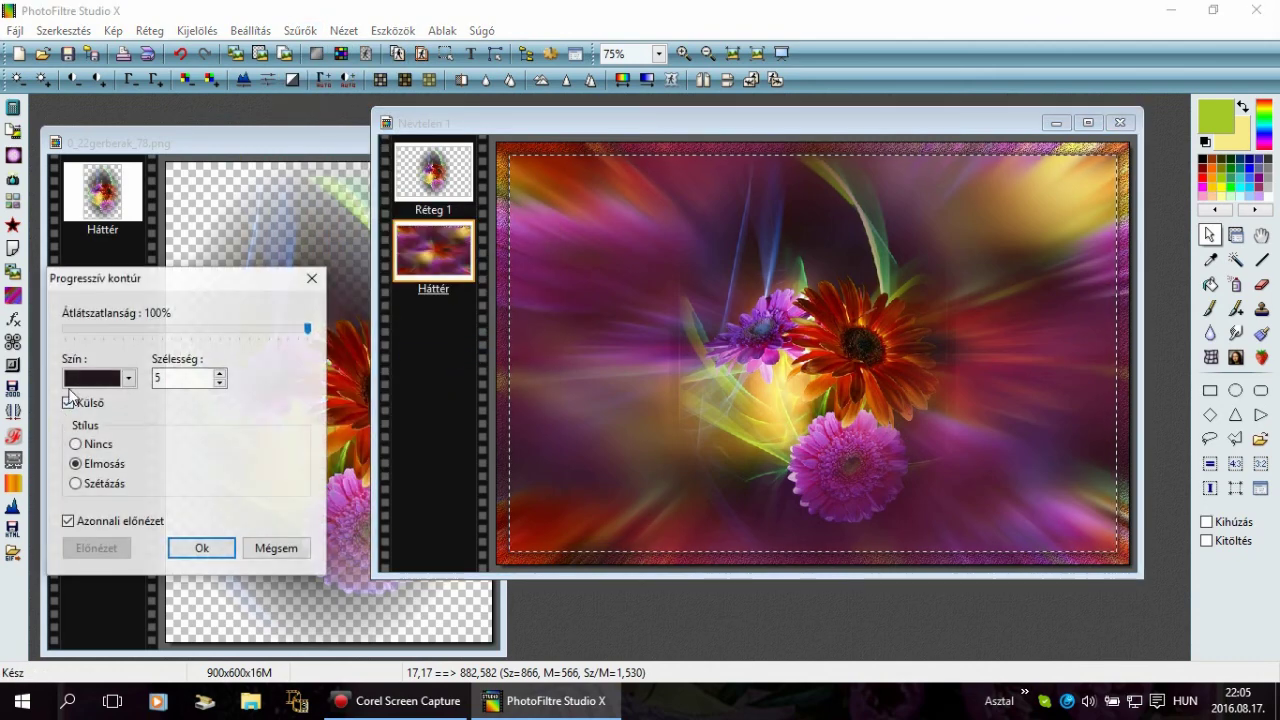
left_click(862, 249)
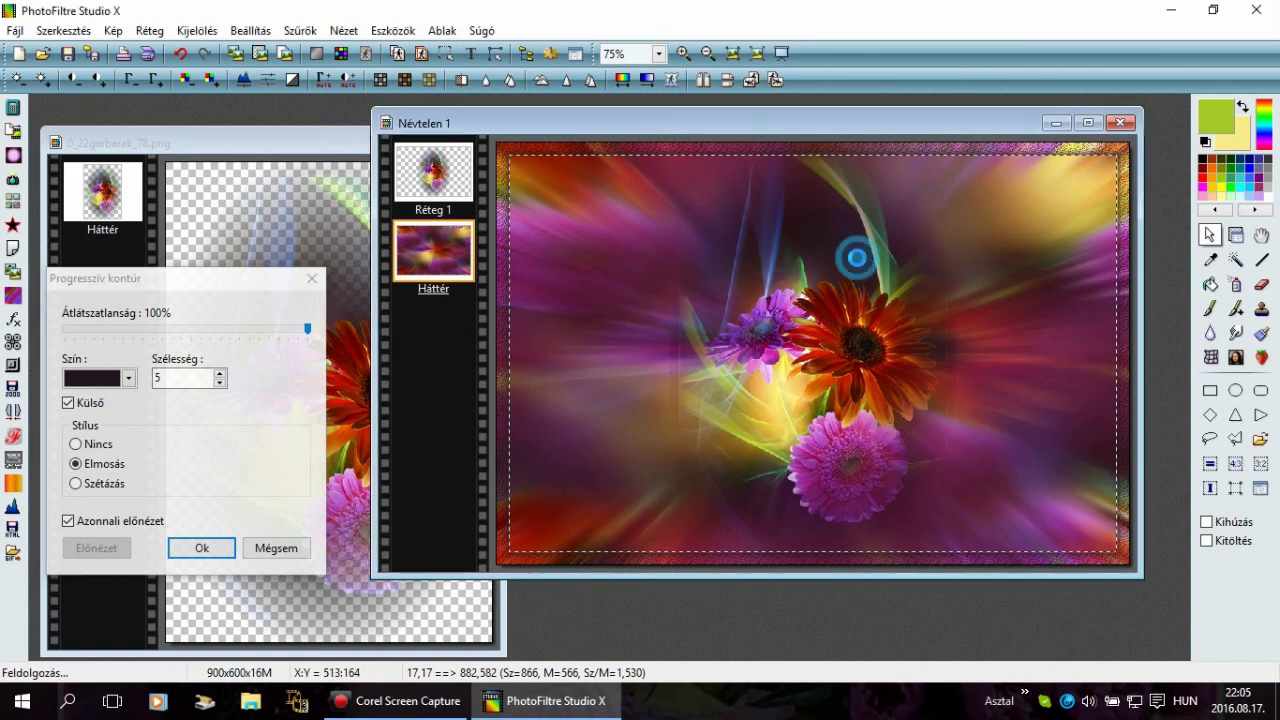
left_click(163, 380)
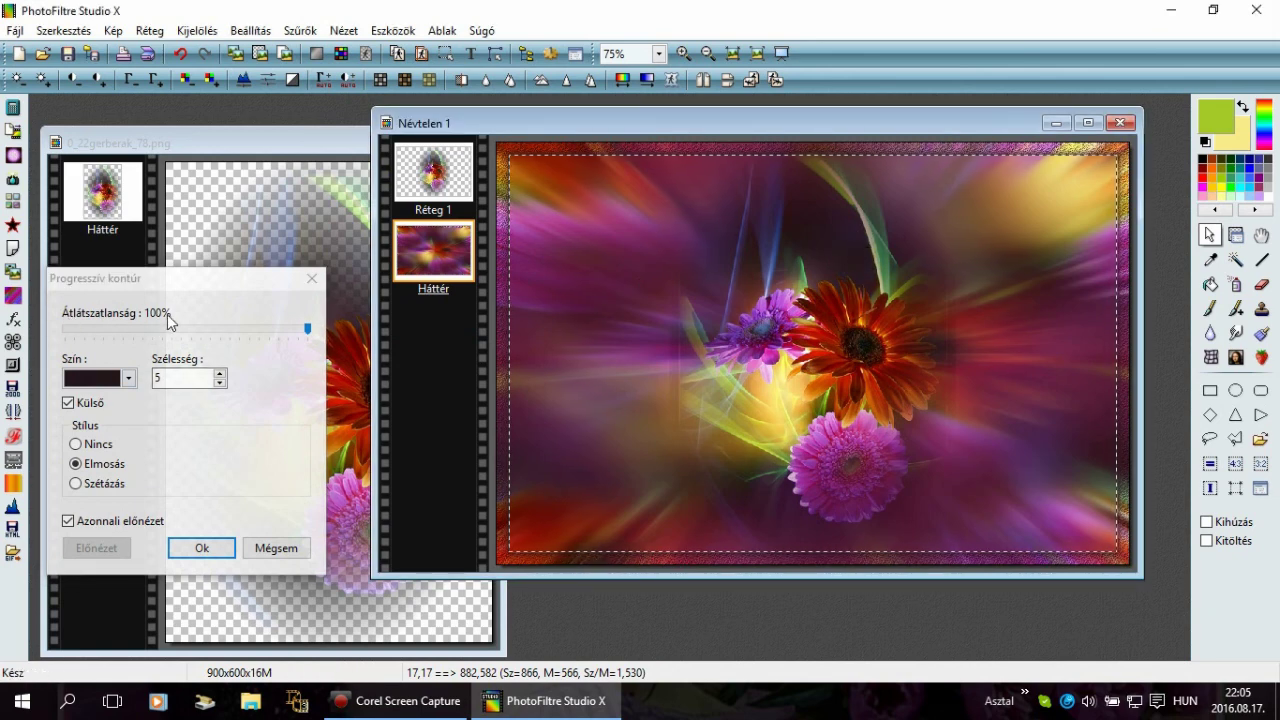
left_click(71, 404)
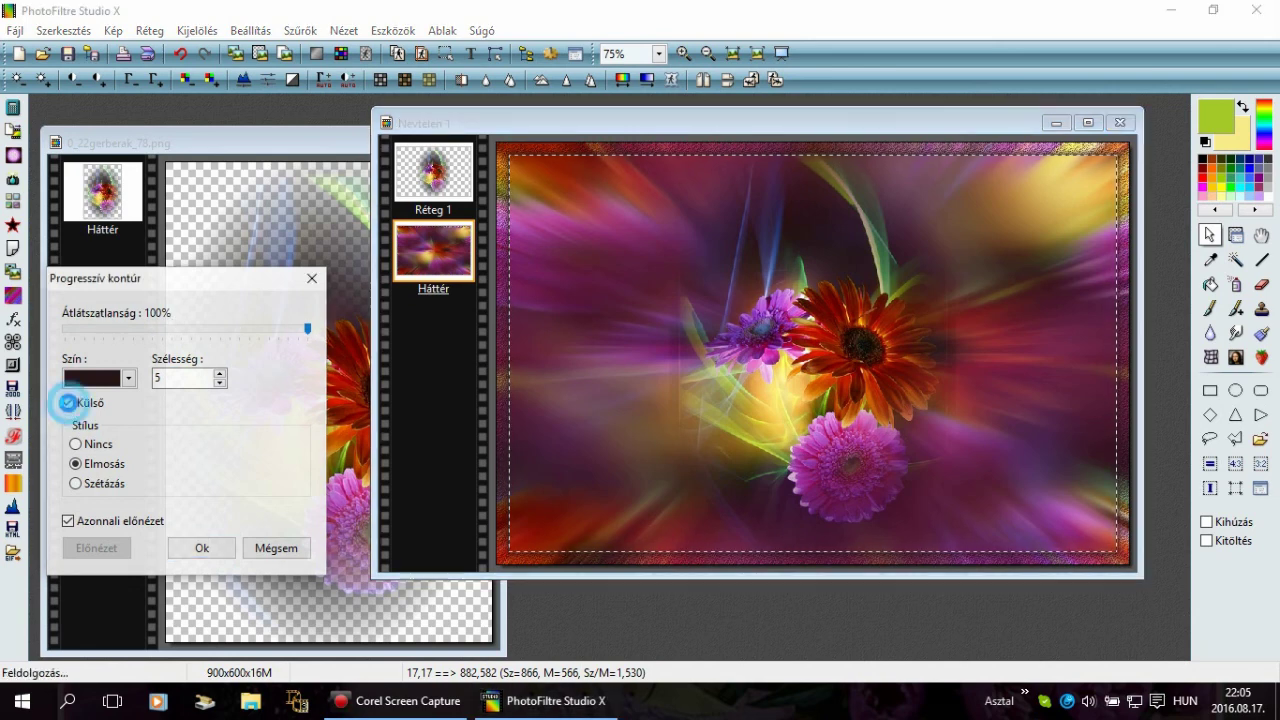
left_click(202, 549)
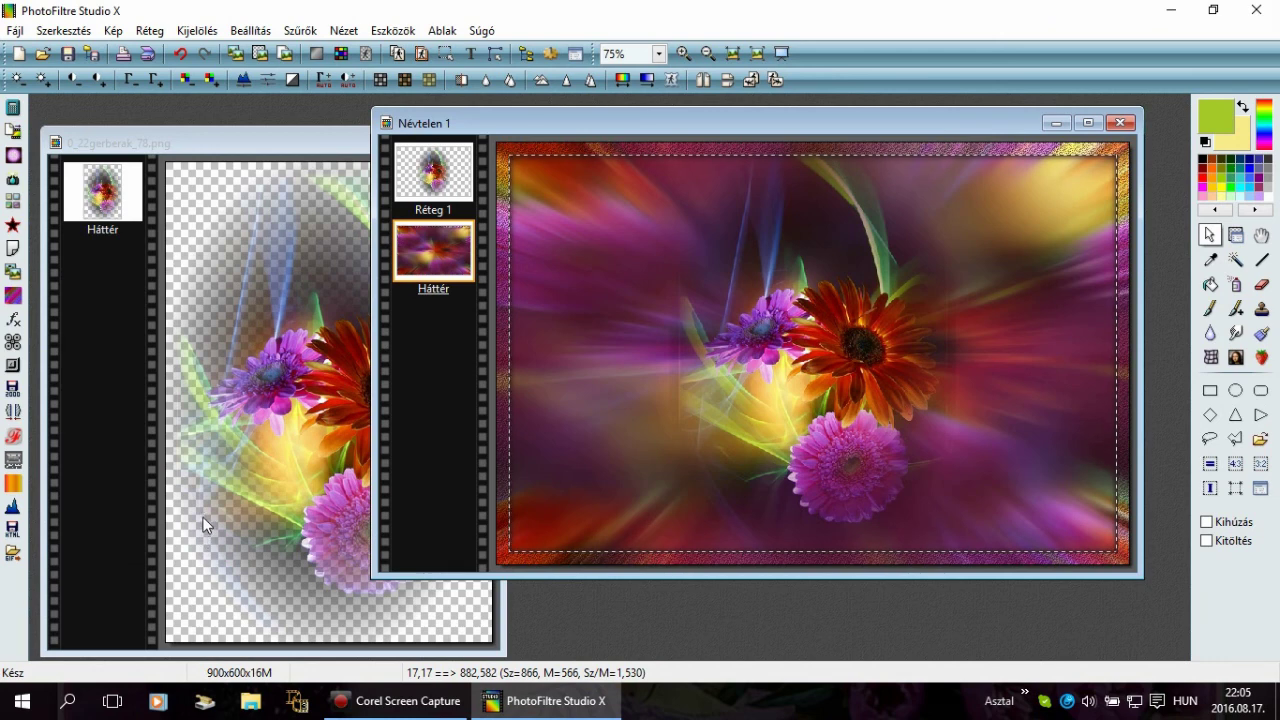
Step: Duplicate the selected inner area as a new layer and shrink it slightly on all four sides, without fixed proportions, to about 853 × 557 pixels
right_click(596, 186)
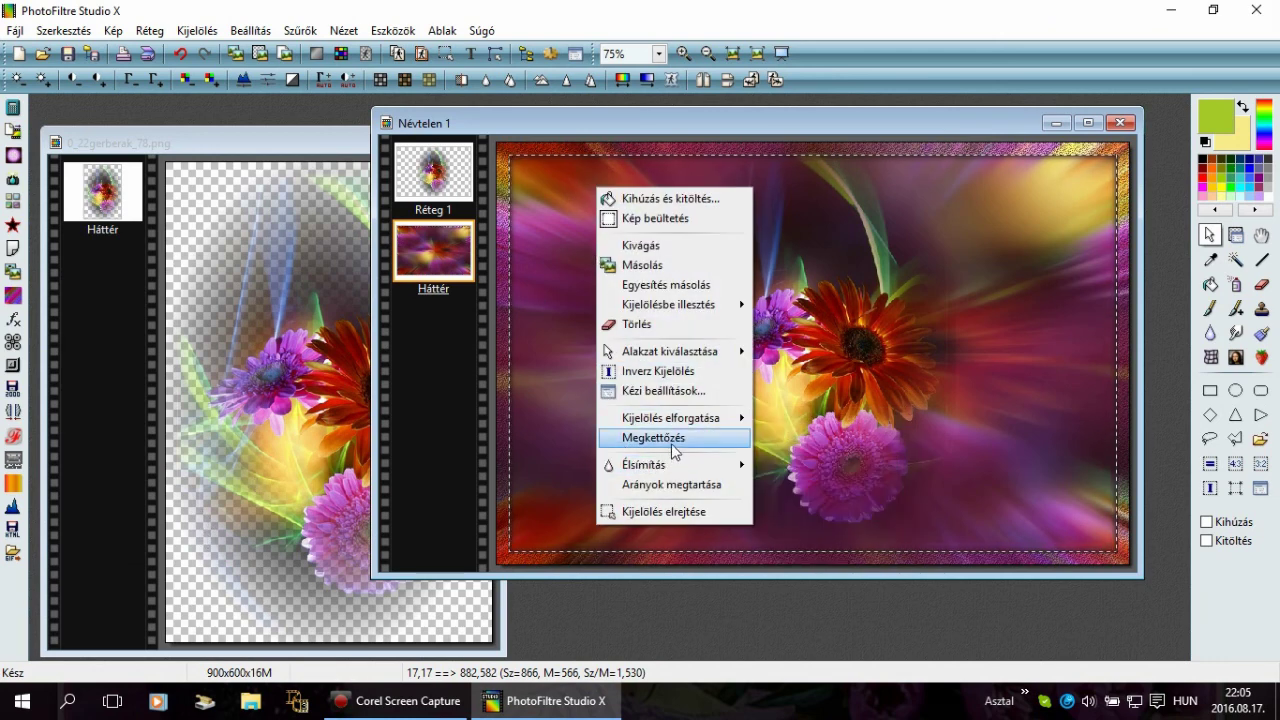
left_click(678, 441)
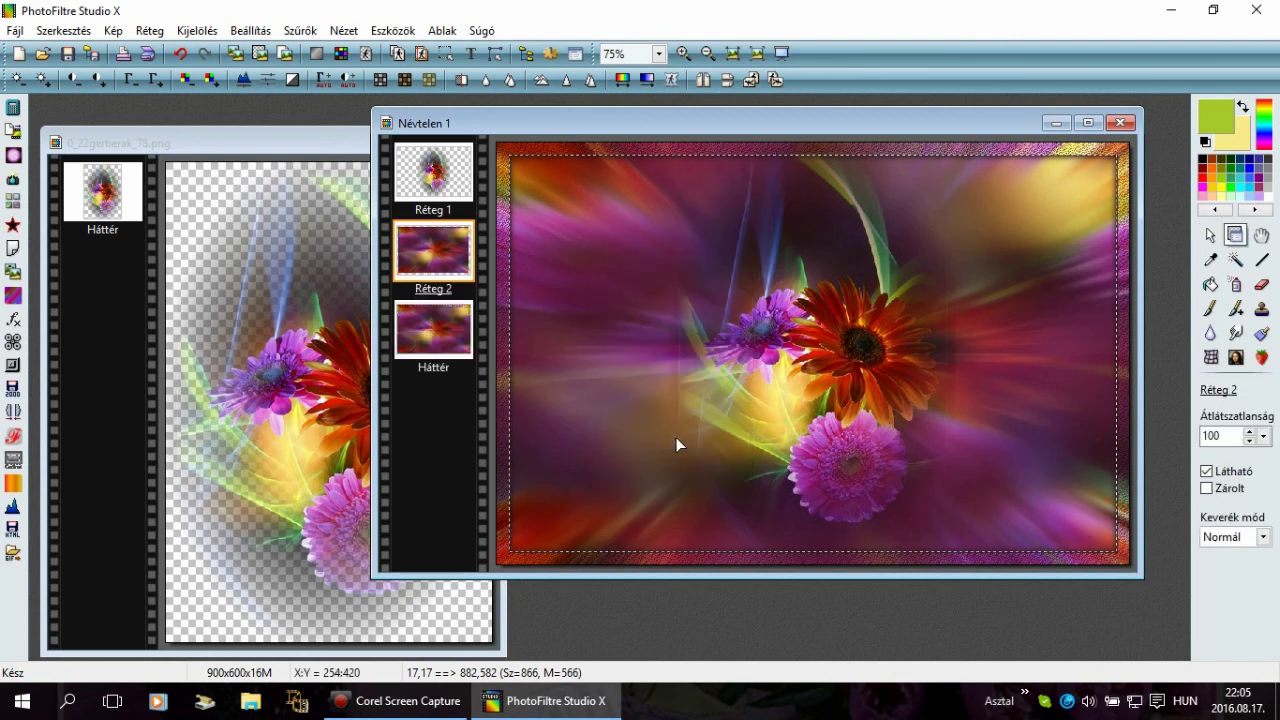
right_click(575, 211)
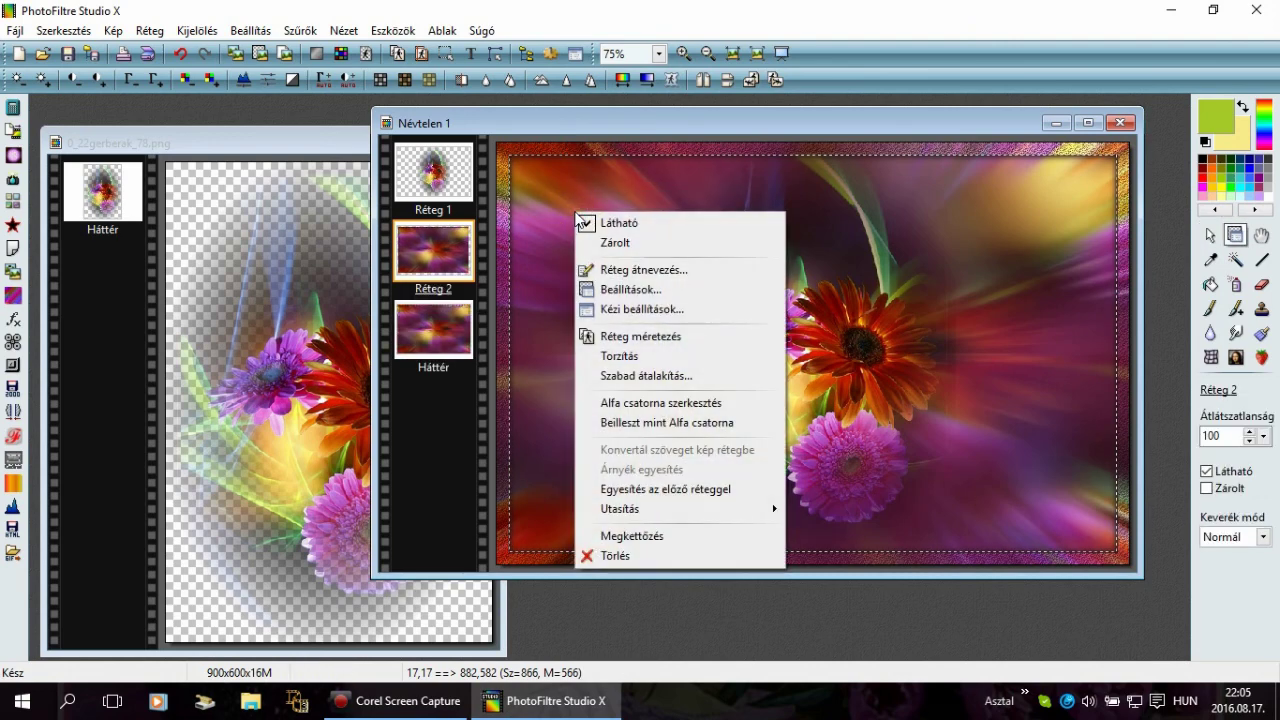
left_click(641, 341)
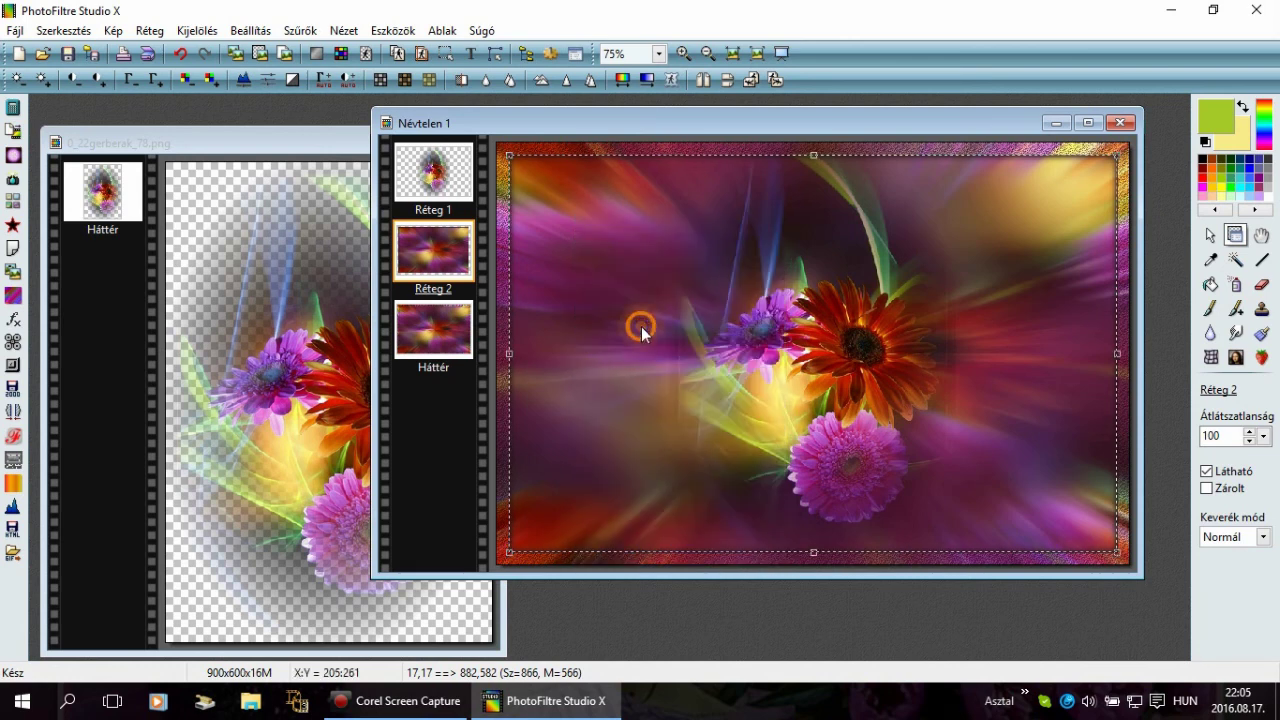
right_click(642, 325)
left_click(652, 367)
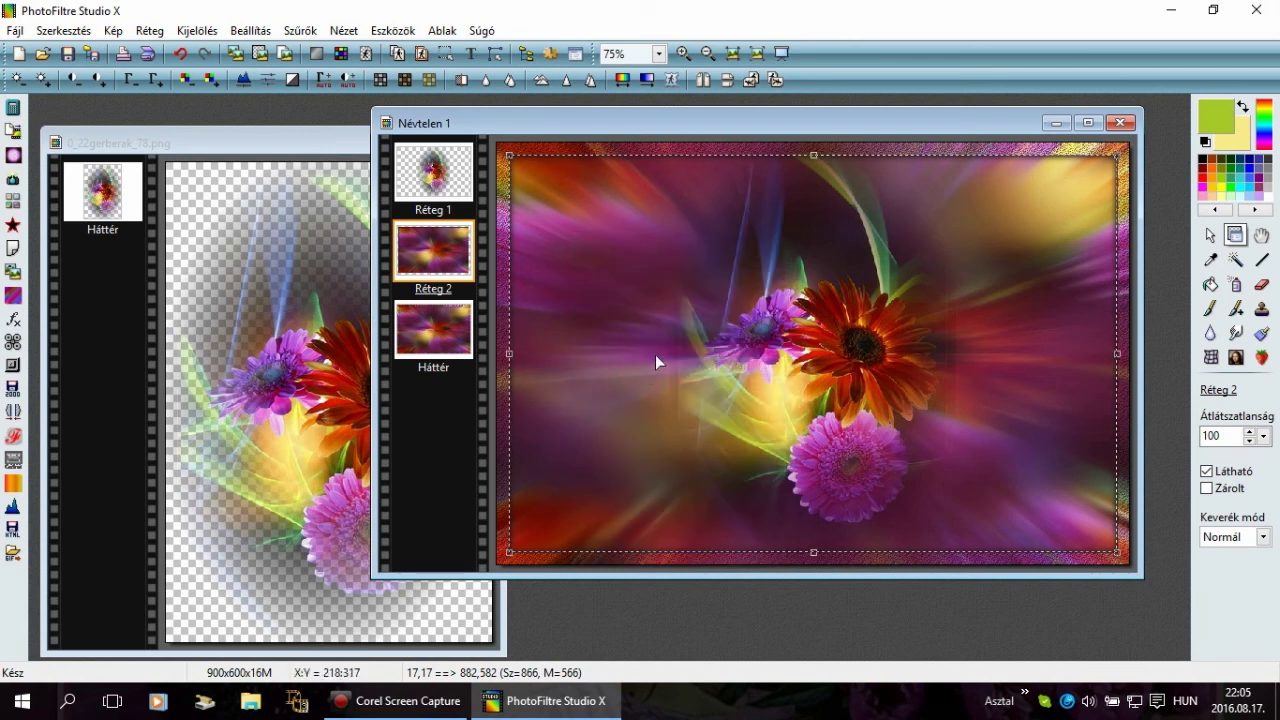
left_click_drag(824, 170, 824, 174)
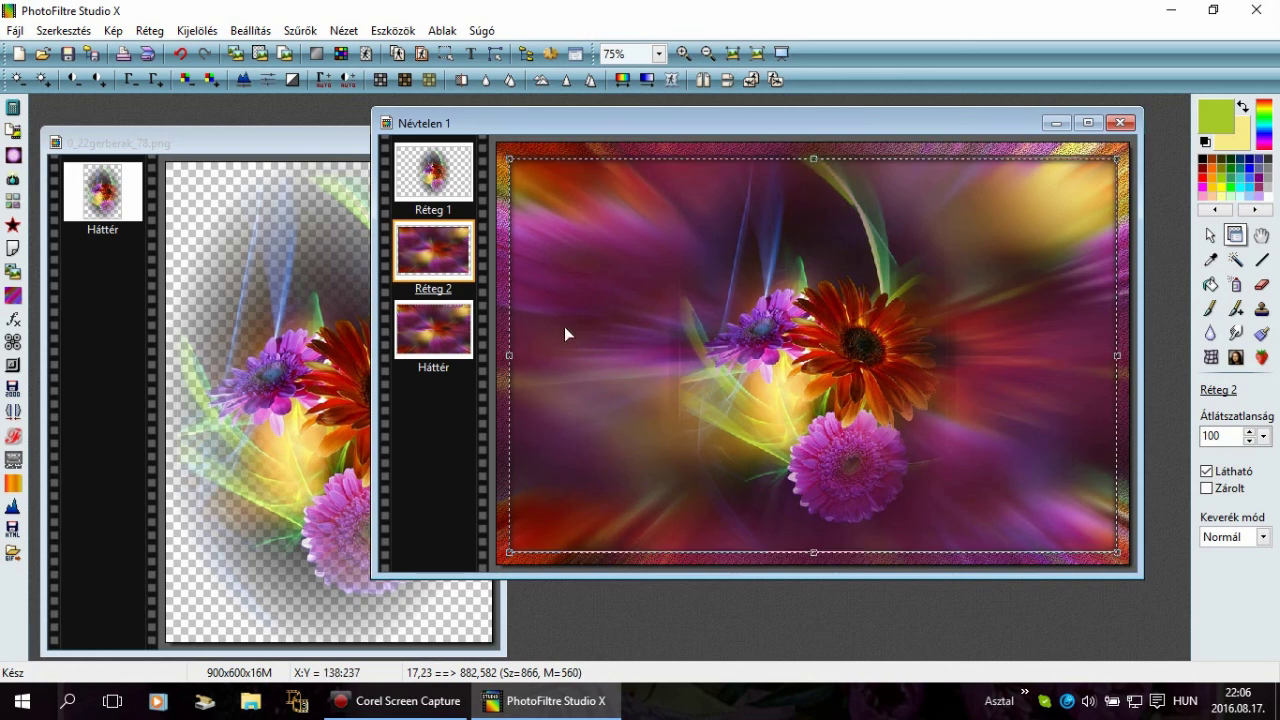
left_click_drag(509, 356, 514, 356)
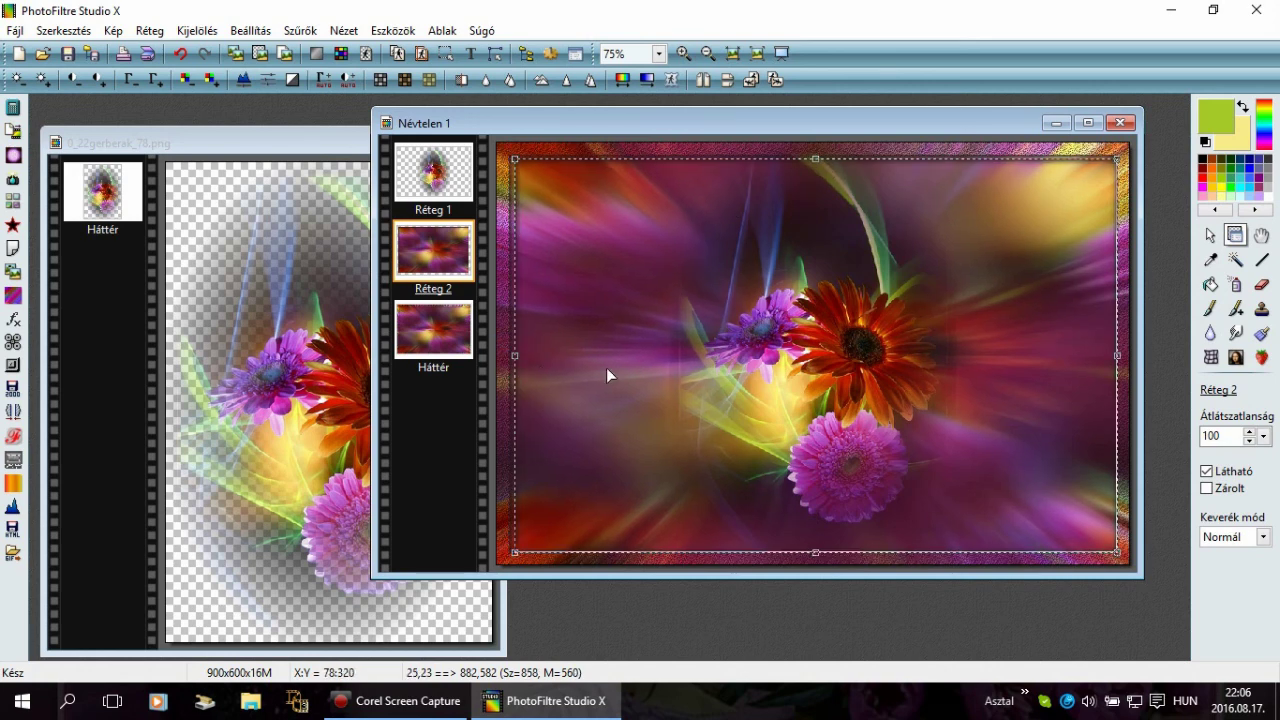
left_click_drag(1118, 364, 1114, 366)
left_click_drag(813, 552, 814, 548)
right_click(784, 333)
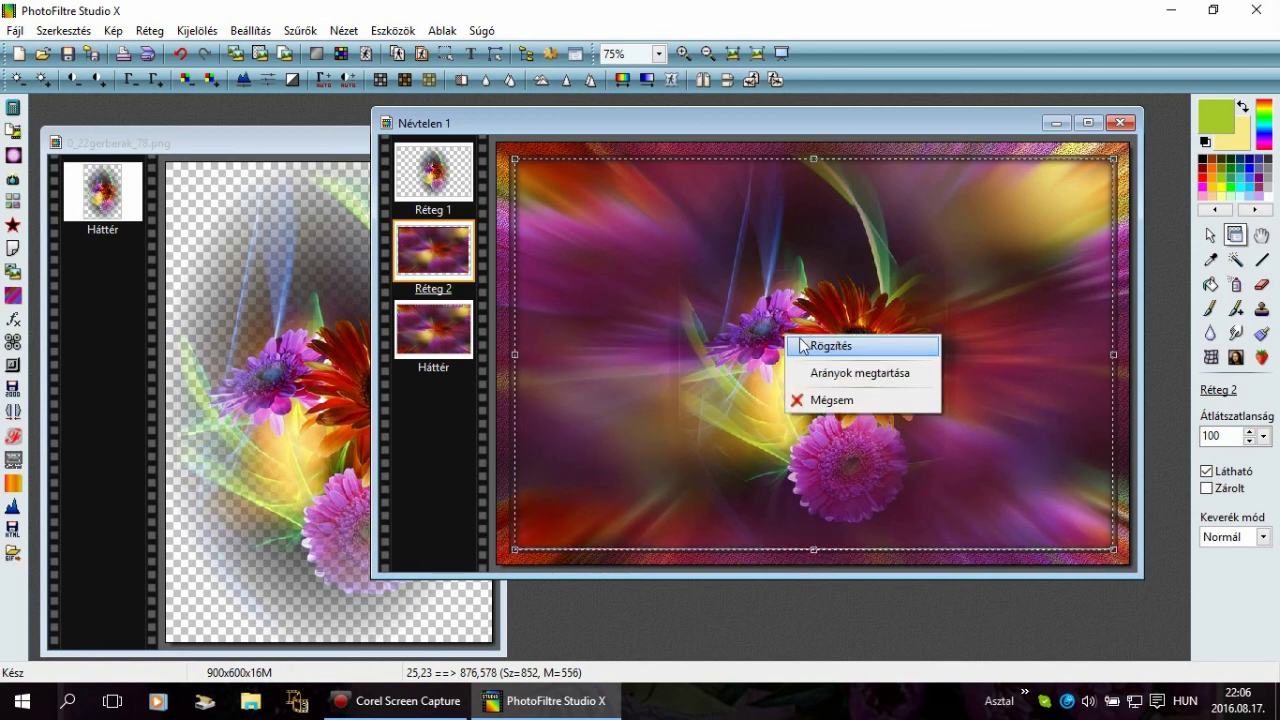
left_click(815, 338)
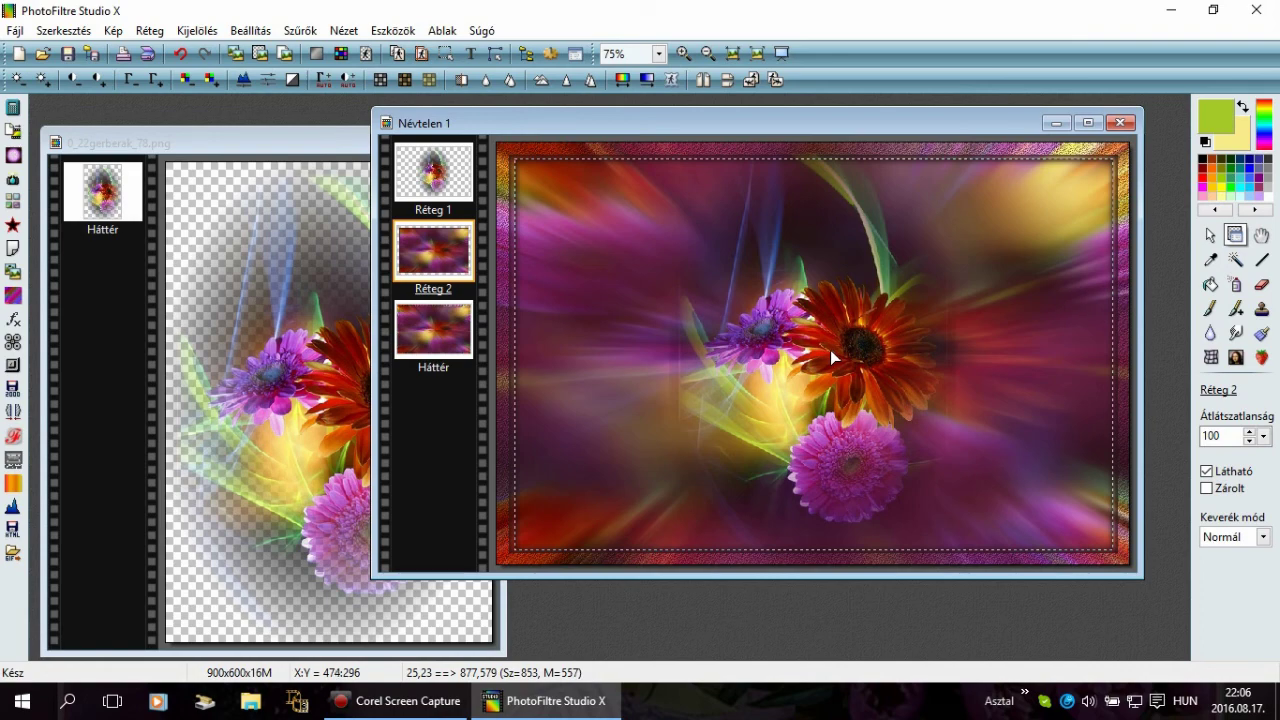
Step: Select the duplicated layer's area, apply a Progresszív kontúr of width 5 with Külső and Elmosás style, and hide the selection
left_click(198, 31)
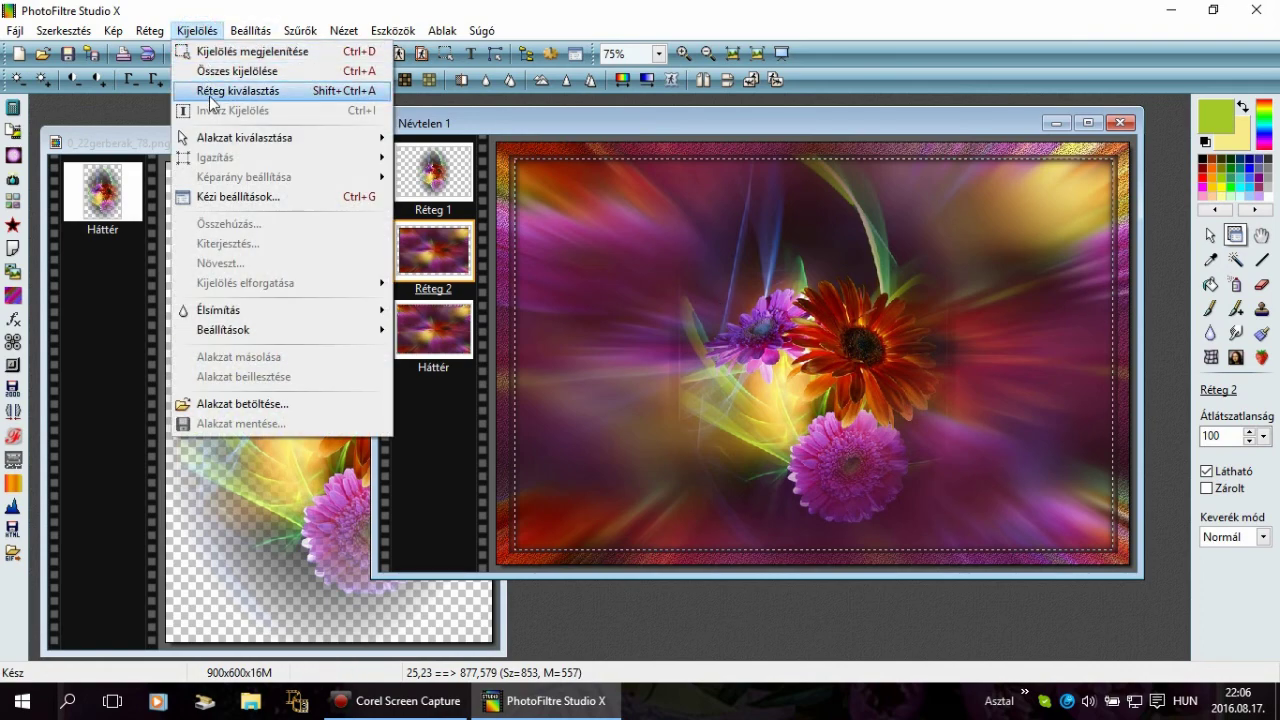
left_click(210, 96)
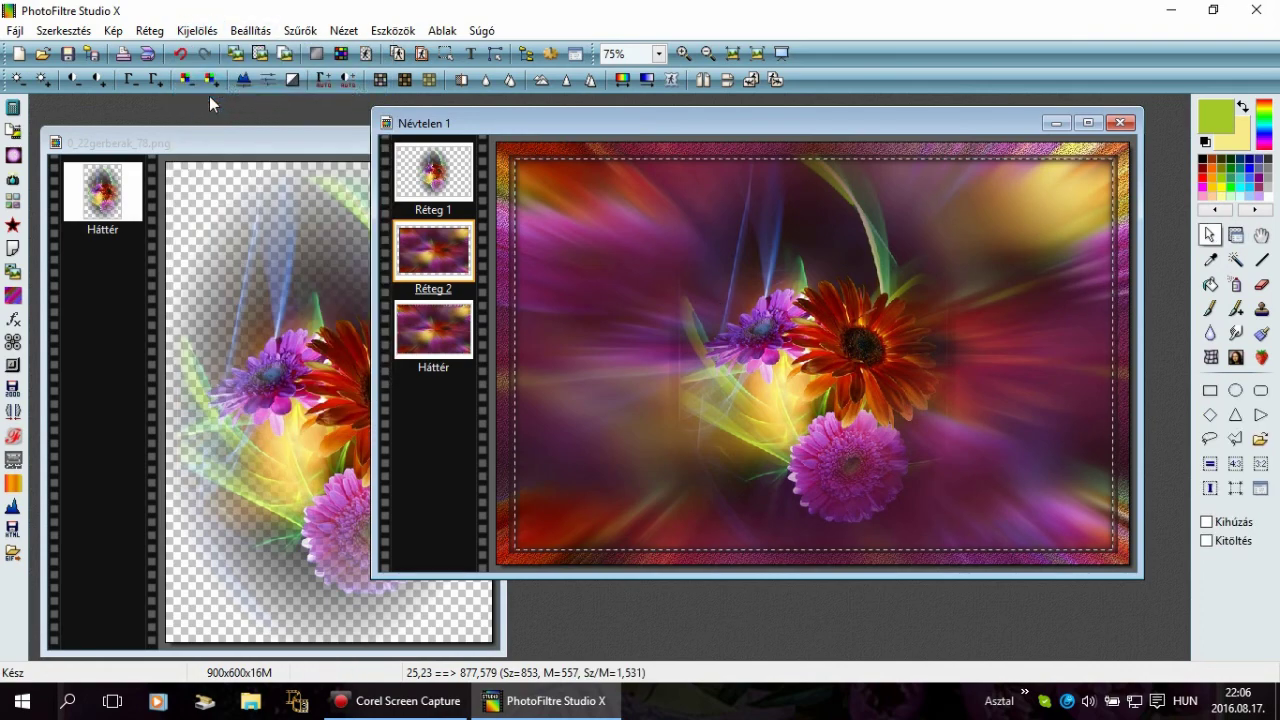
left_click(302, 31)
mouse_move(335, 216)
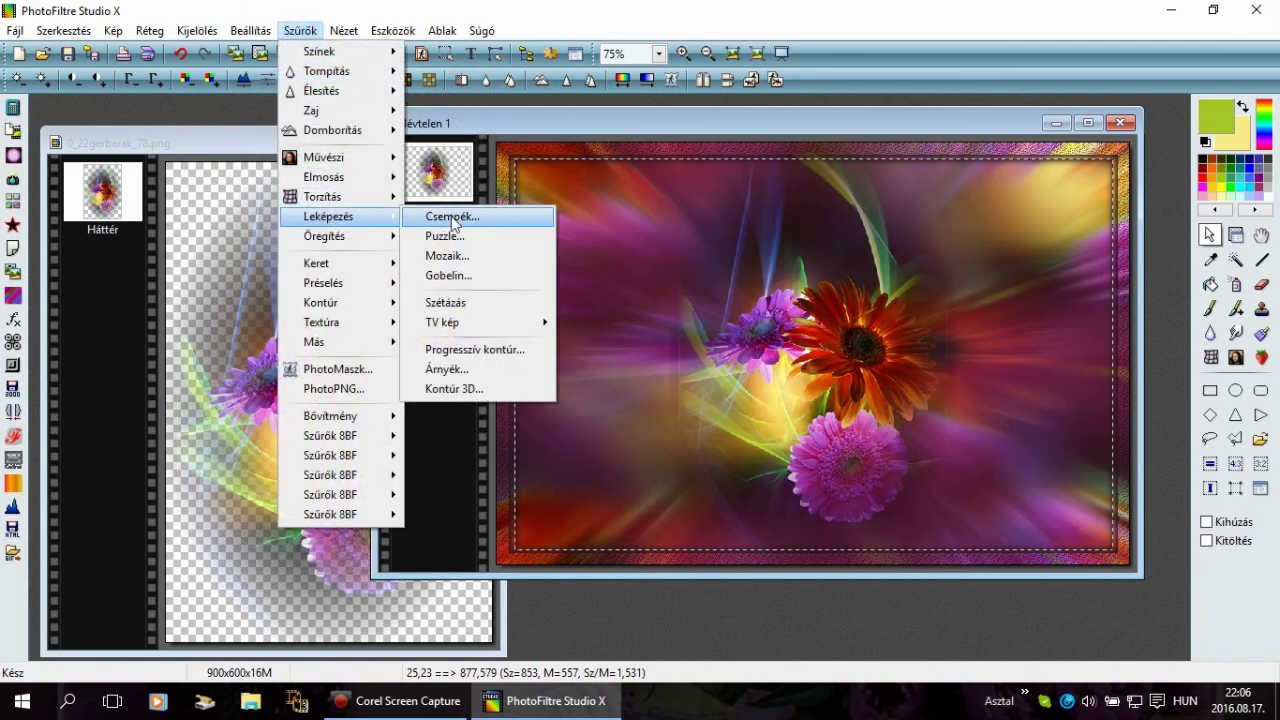
left_click(495, 349)
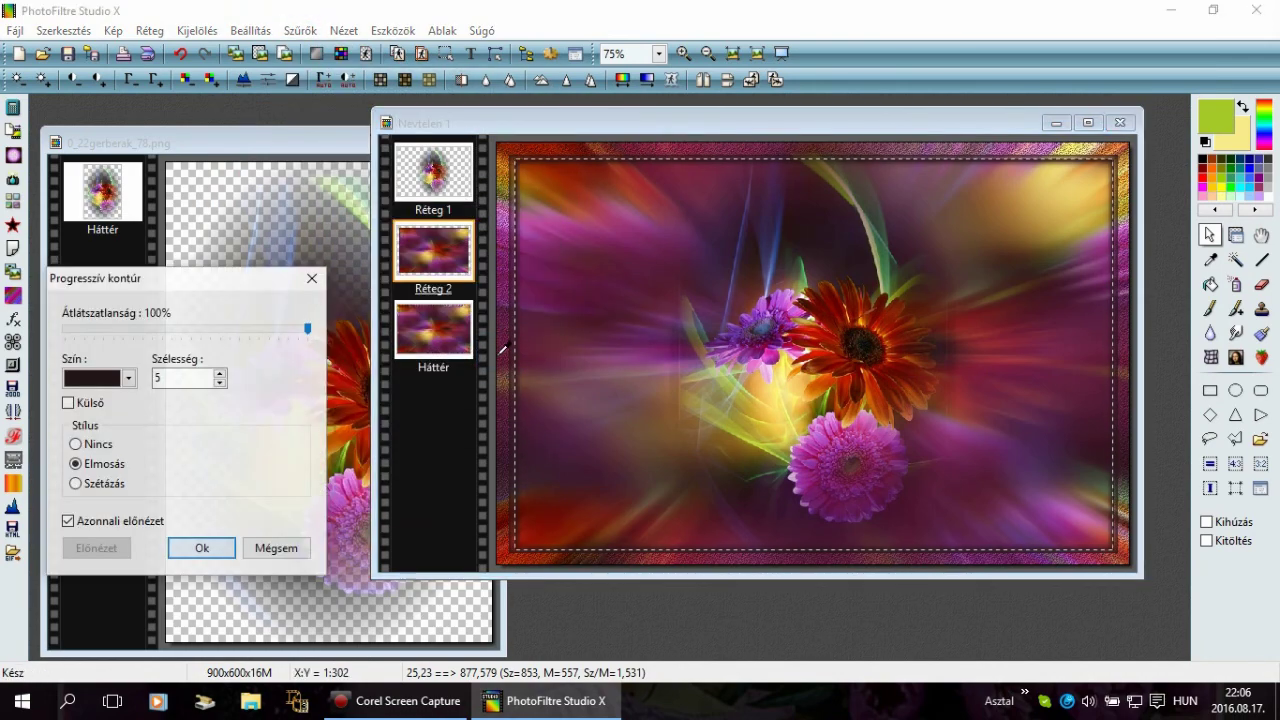
left_click(68, 404)
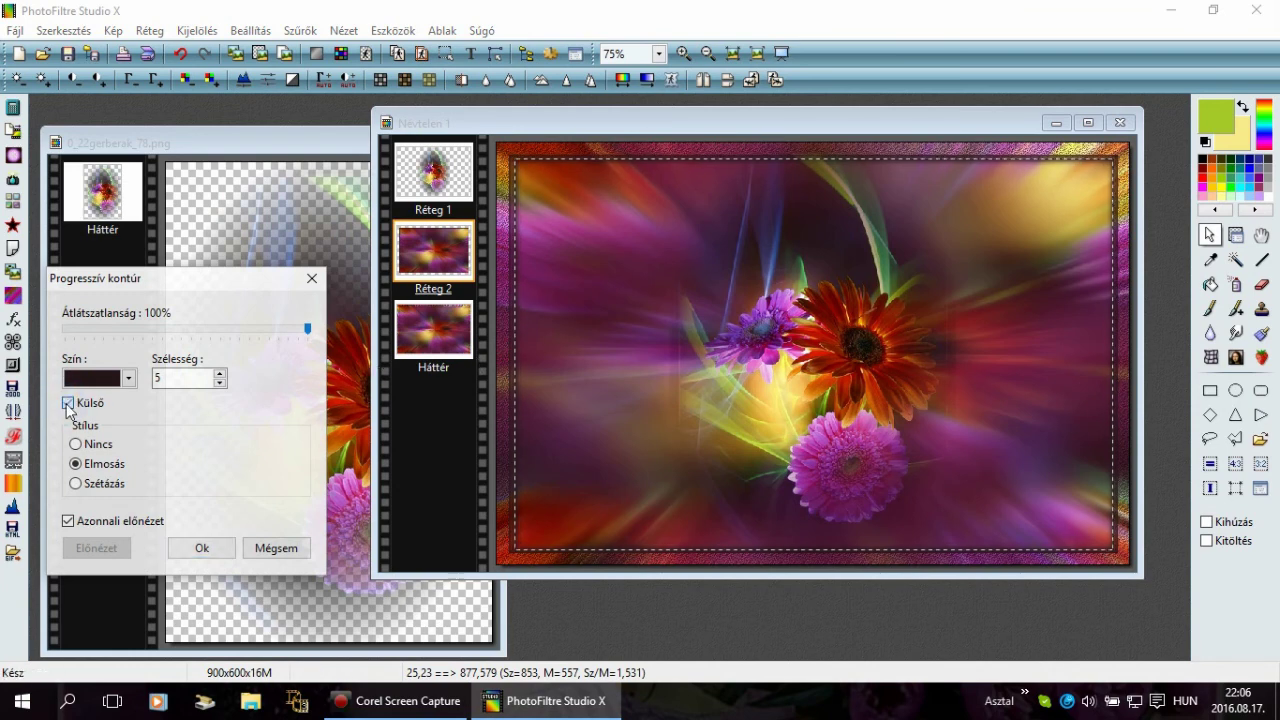
left_click(205, 548)
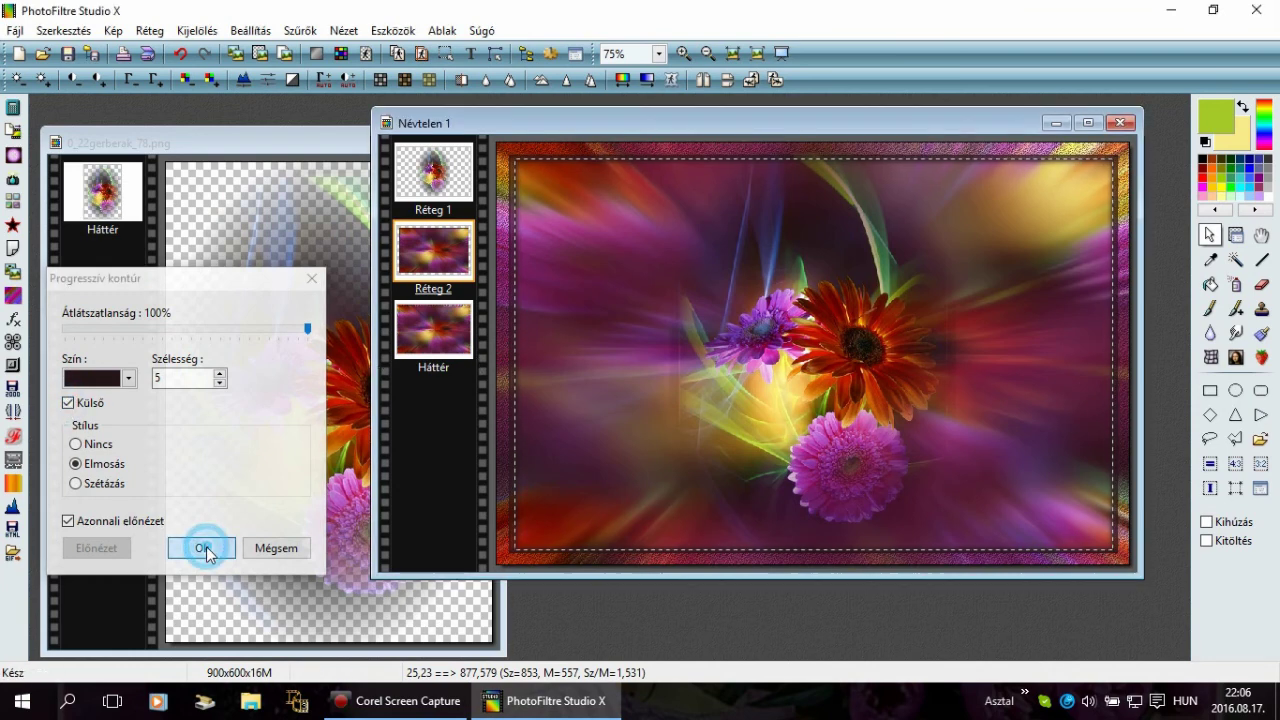
left_click(197, 31)
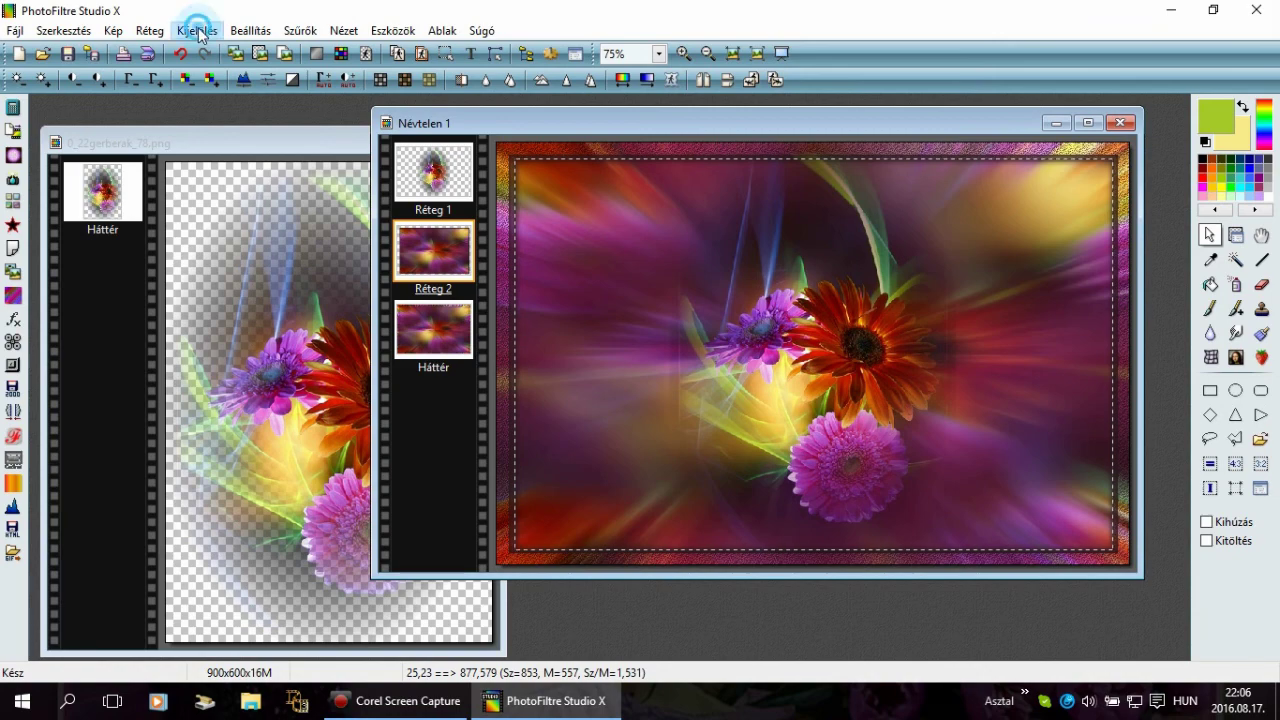
left_click(209, 52)
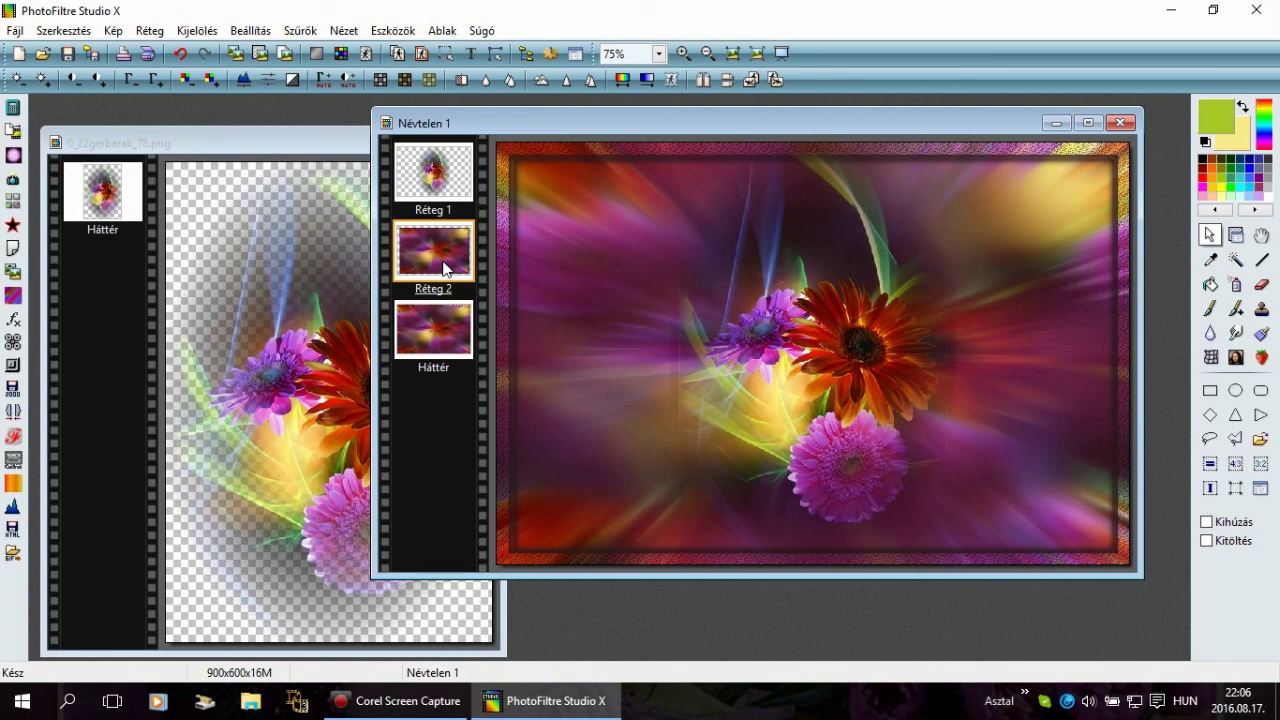
Step: Apply the Pixelkihagyás texture to the duplicated inner layer
left_click(305, 33)
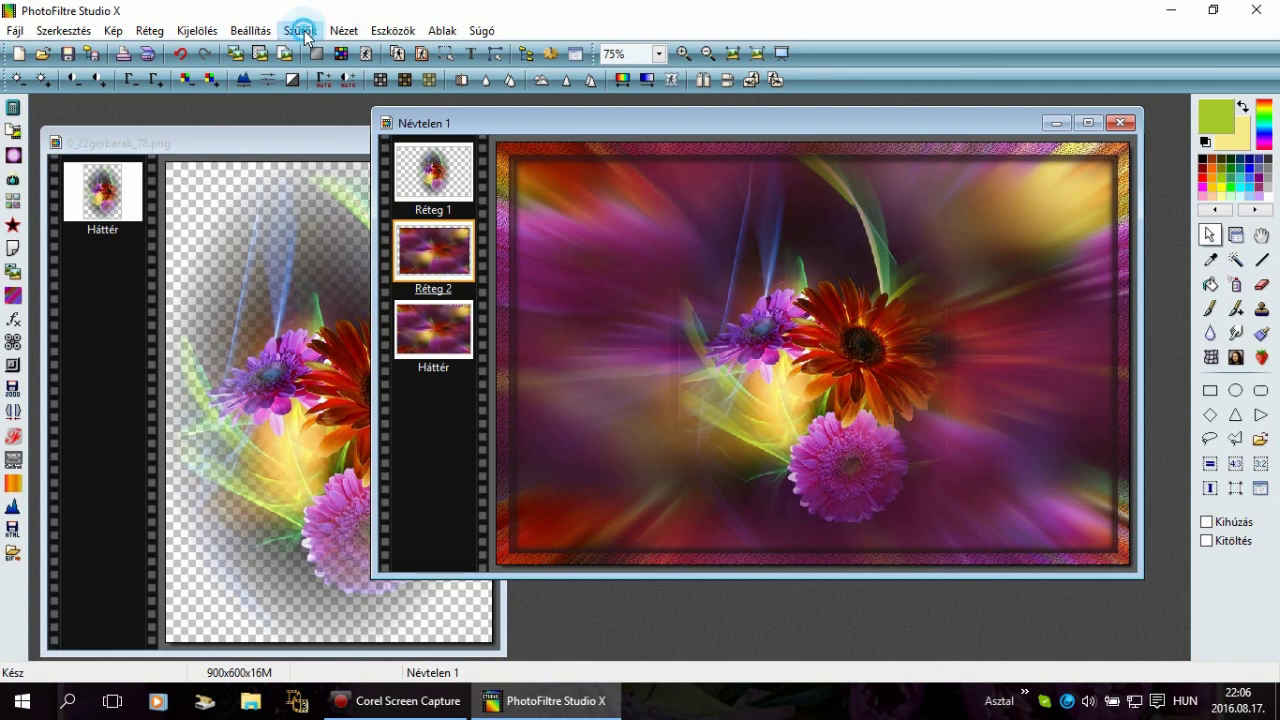
mouse_move(326, 200)
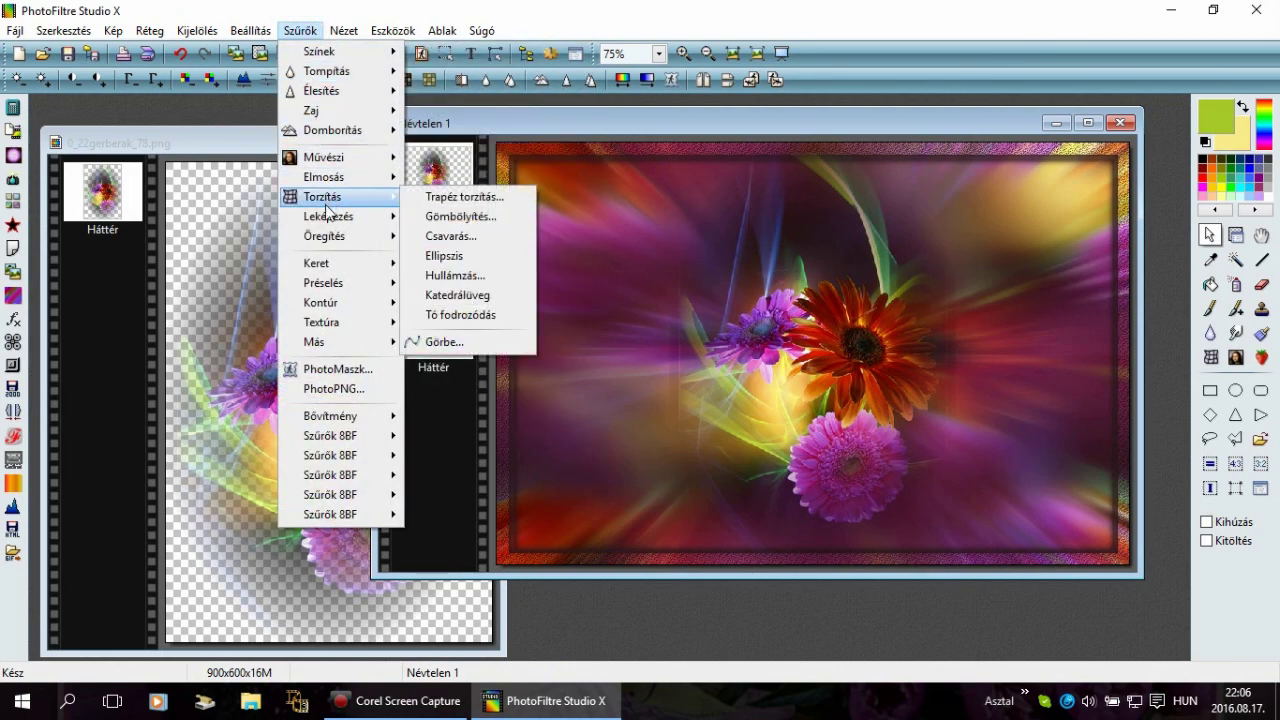
mouse_move(340, 322)
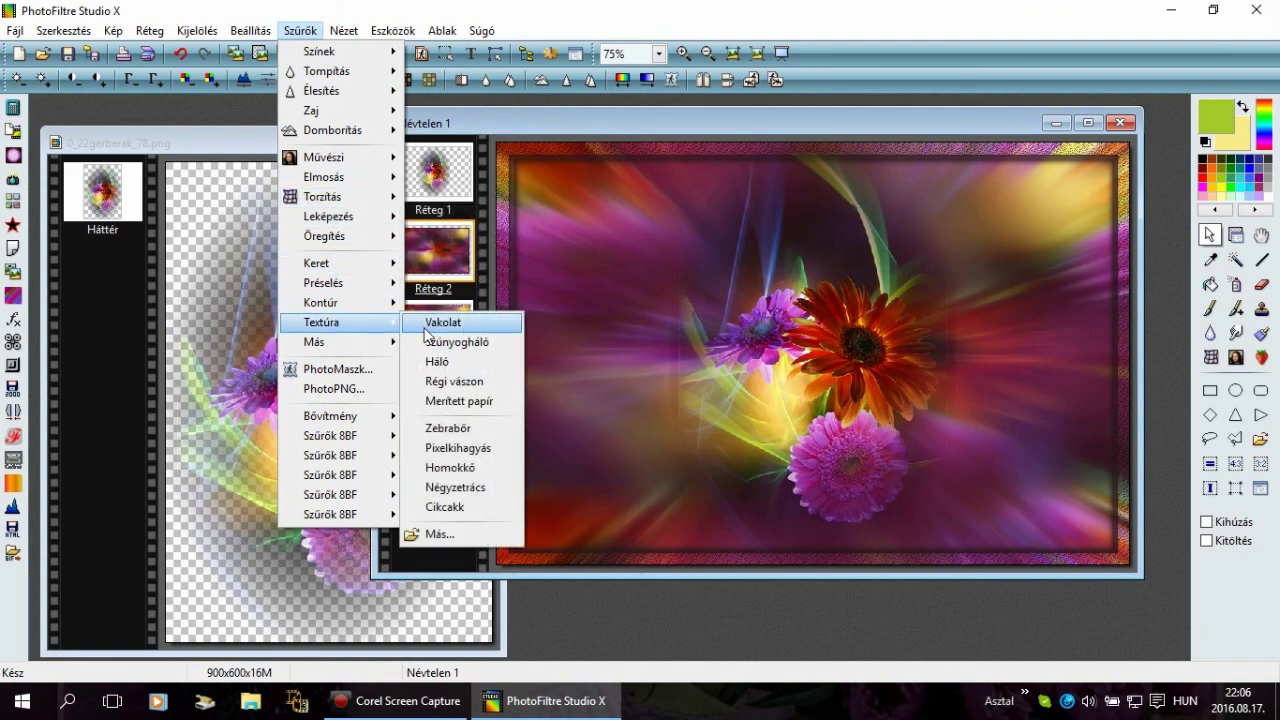
left_click(455, 458)
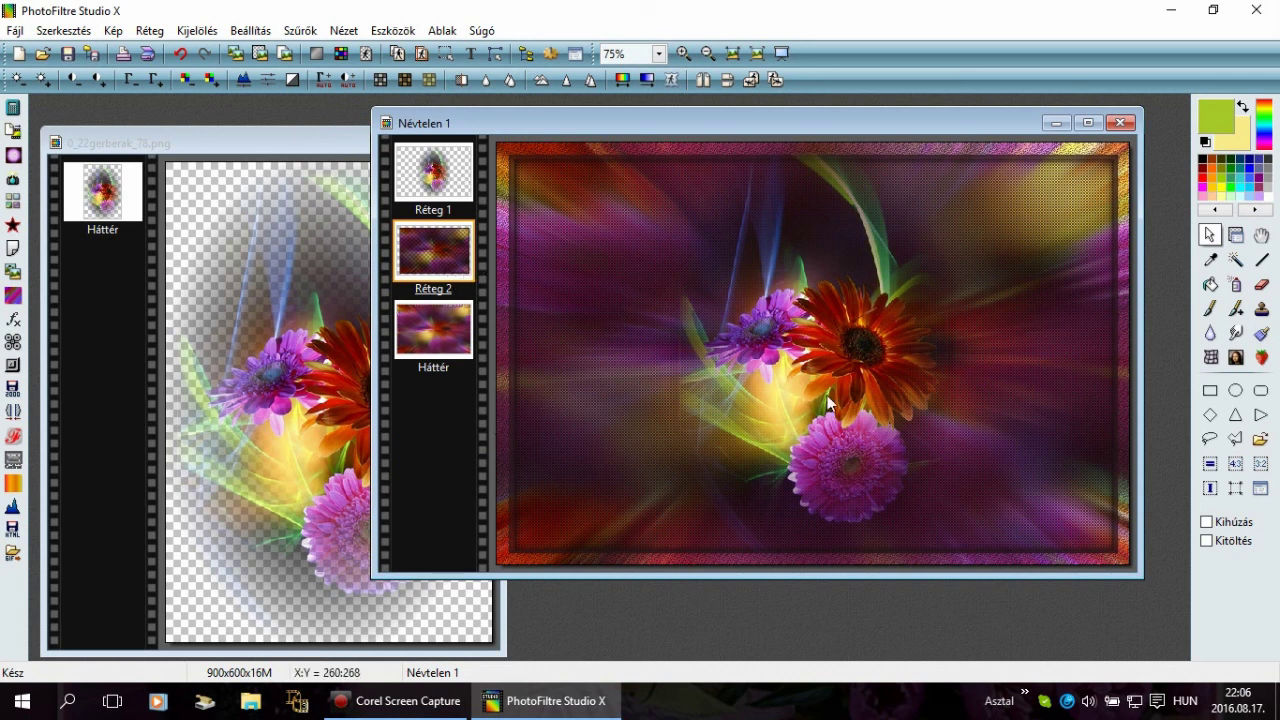
Step: Draw a near-circular elliptical selection of about 523 × 524 pixels around the flowers
left_click(1206, 237)
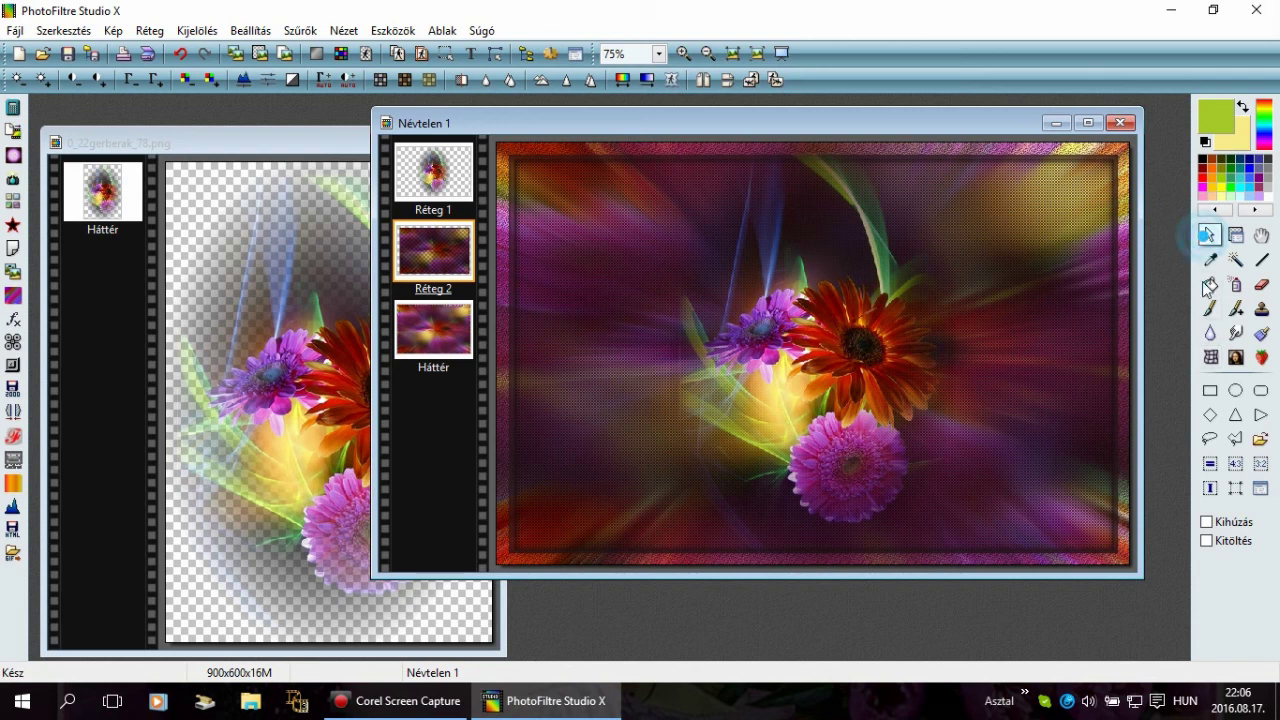
left_click(1238, 393)
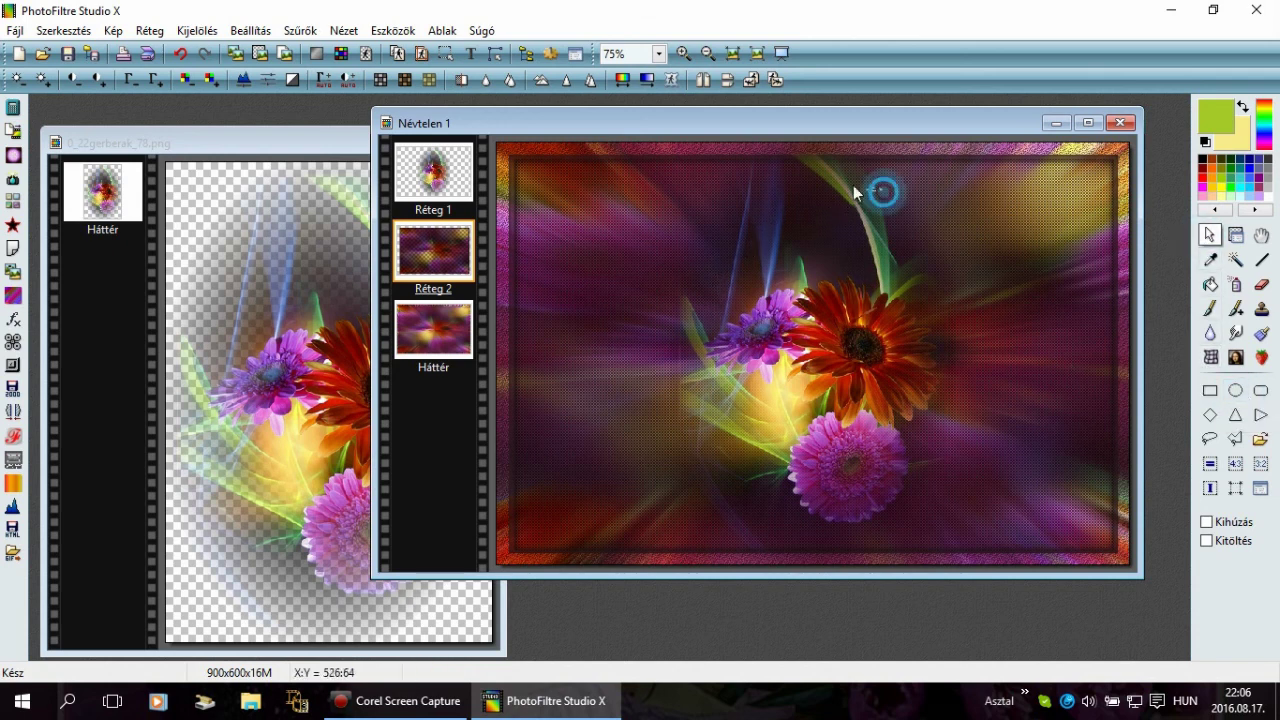
left_click_drag(590, 192, 760, 359)
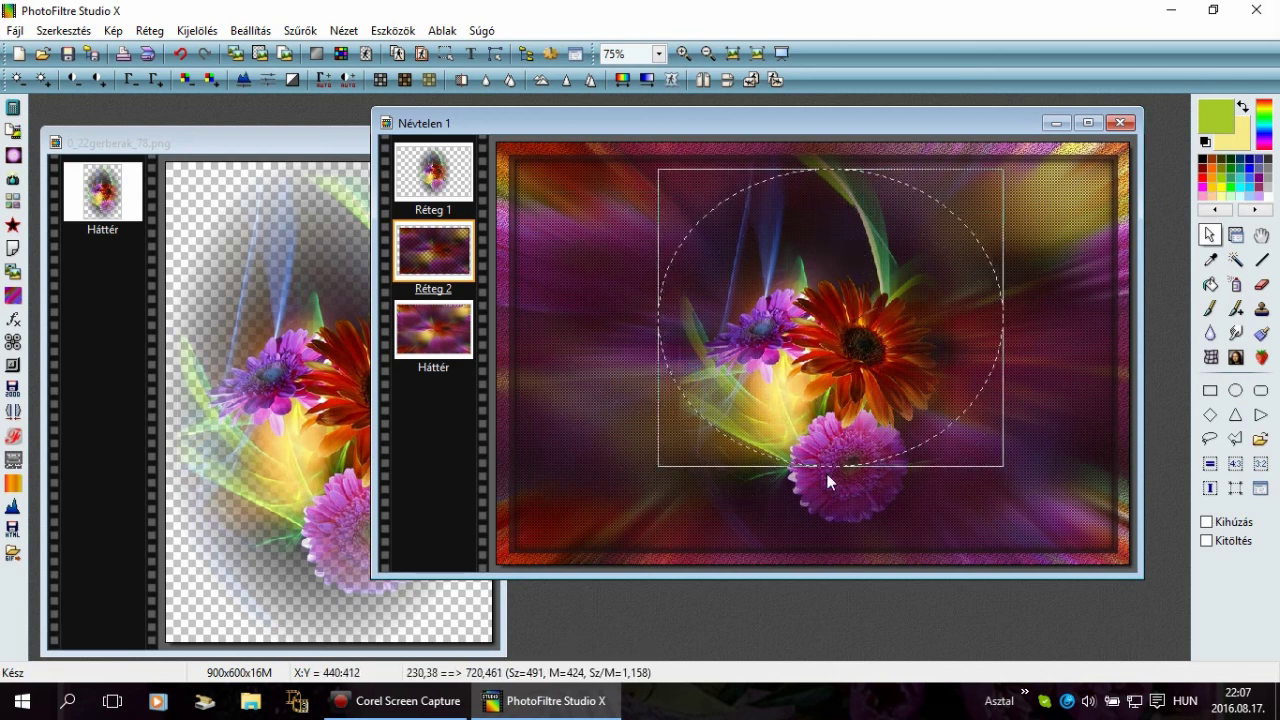
left_click_drag(834, 465, 836, 535)
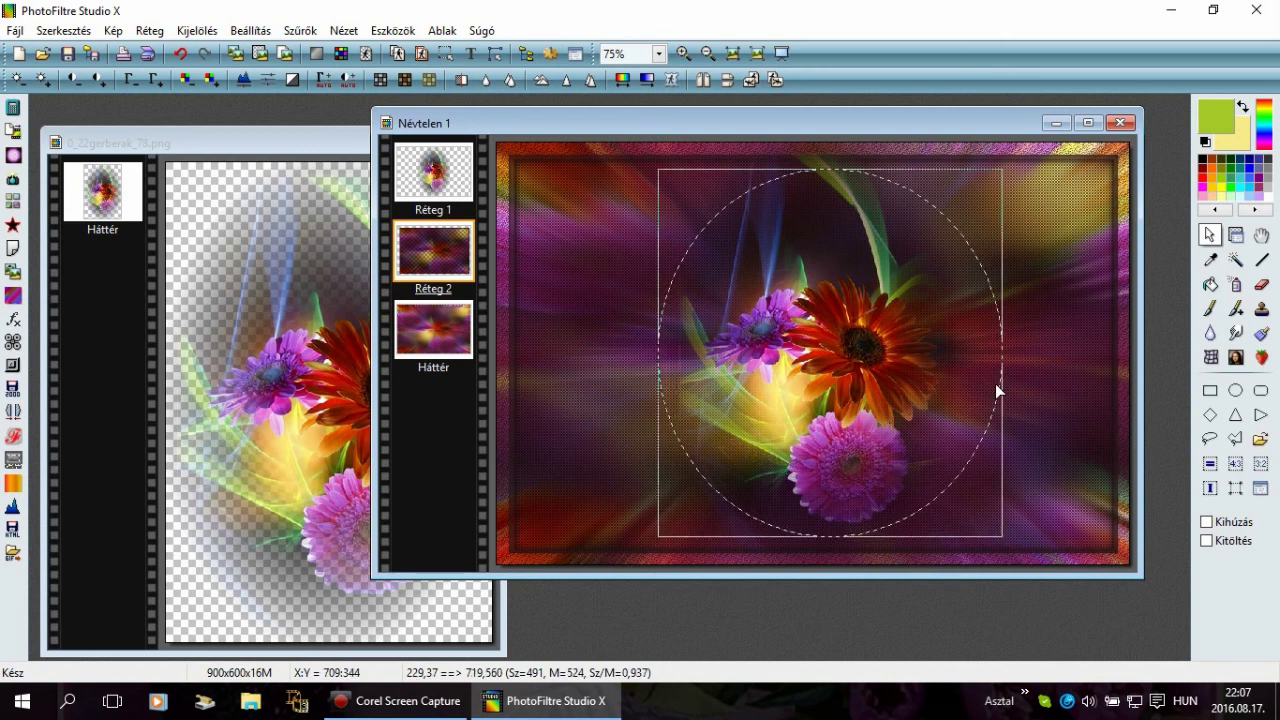
left_click_drag(658, 352, 639, 355)
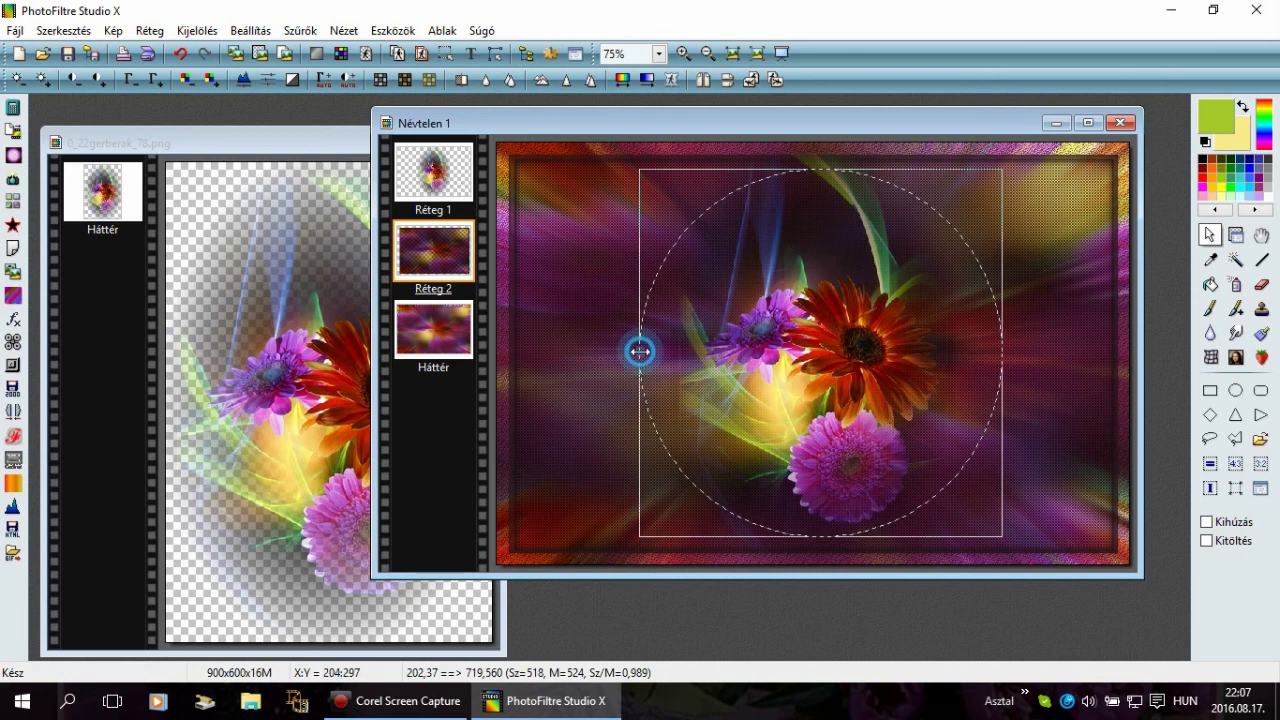
left_click_drag(640, 351, 635, 352)
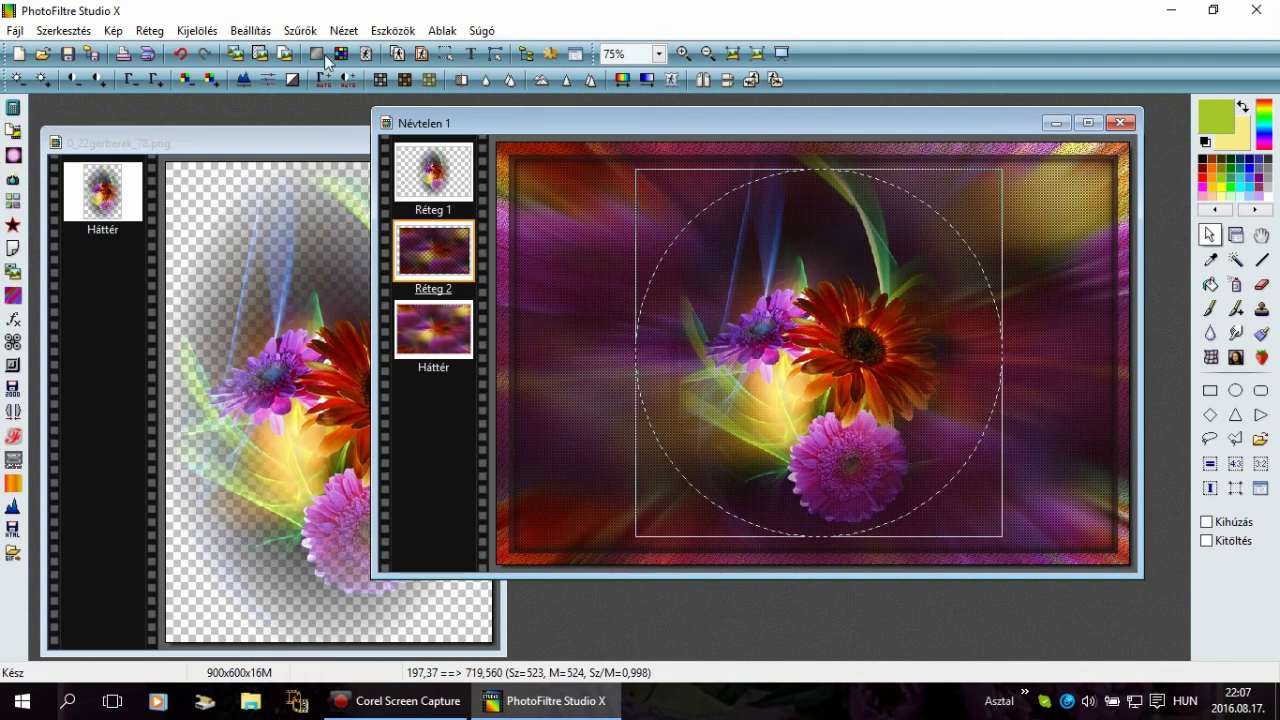
Step: Apply a dark Árnyék shadow to the circular selection with X and Y offsets of -4, 100% opacity and Progresszív kontúr style
left_click(302, 31)
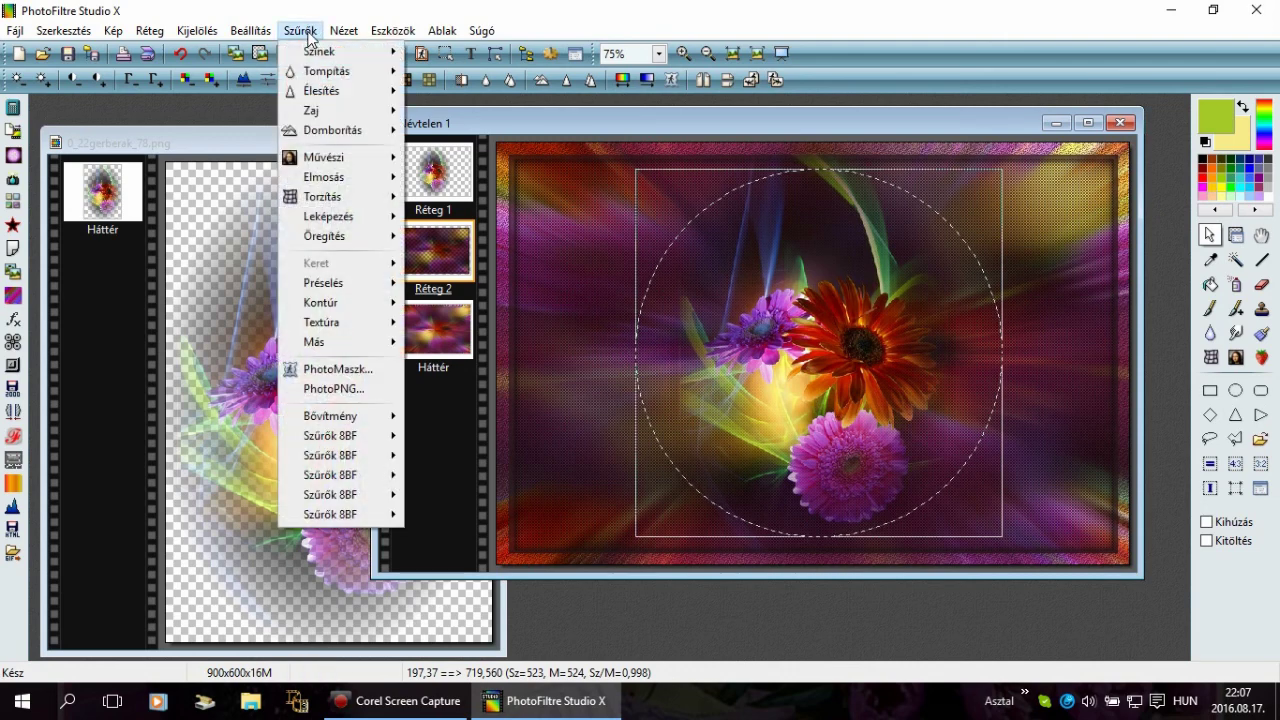
mouse_move(330, 216)
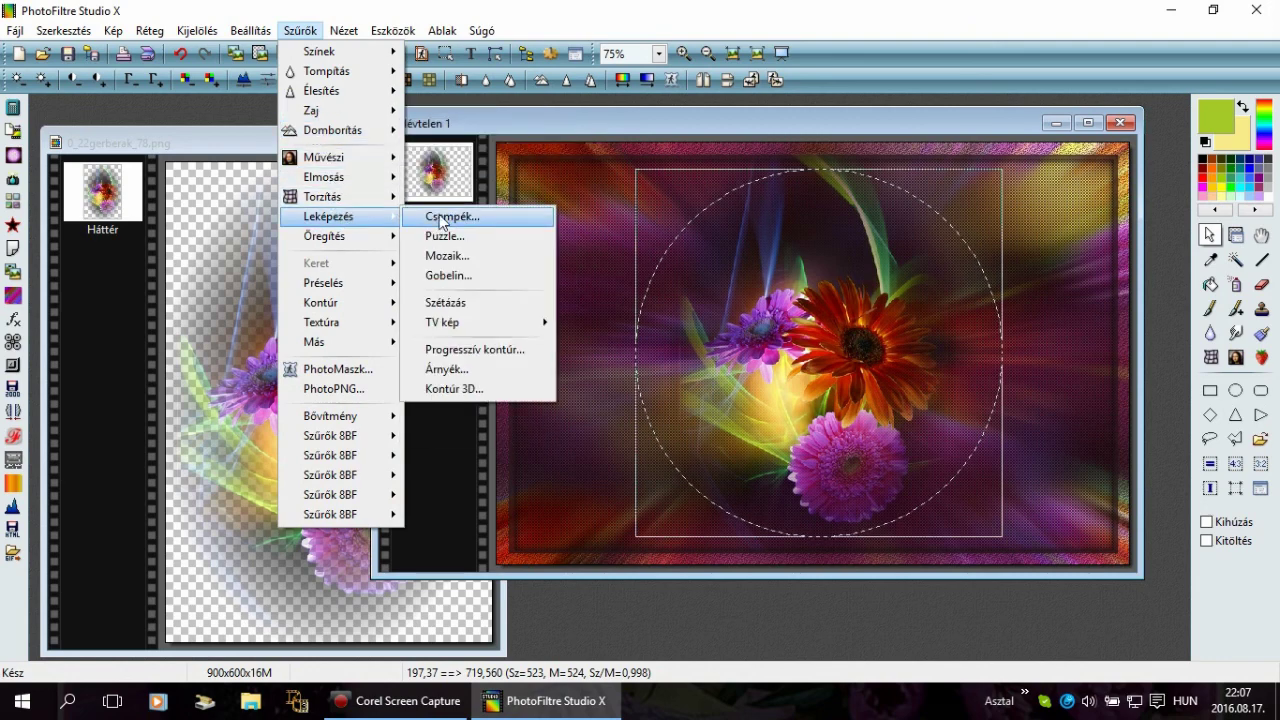
left_click(464, 373)
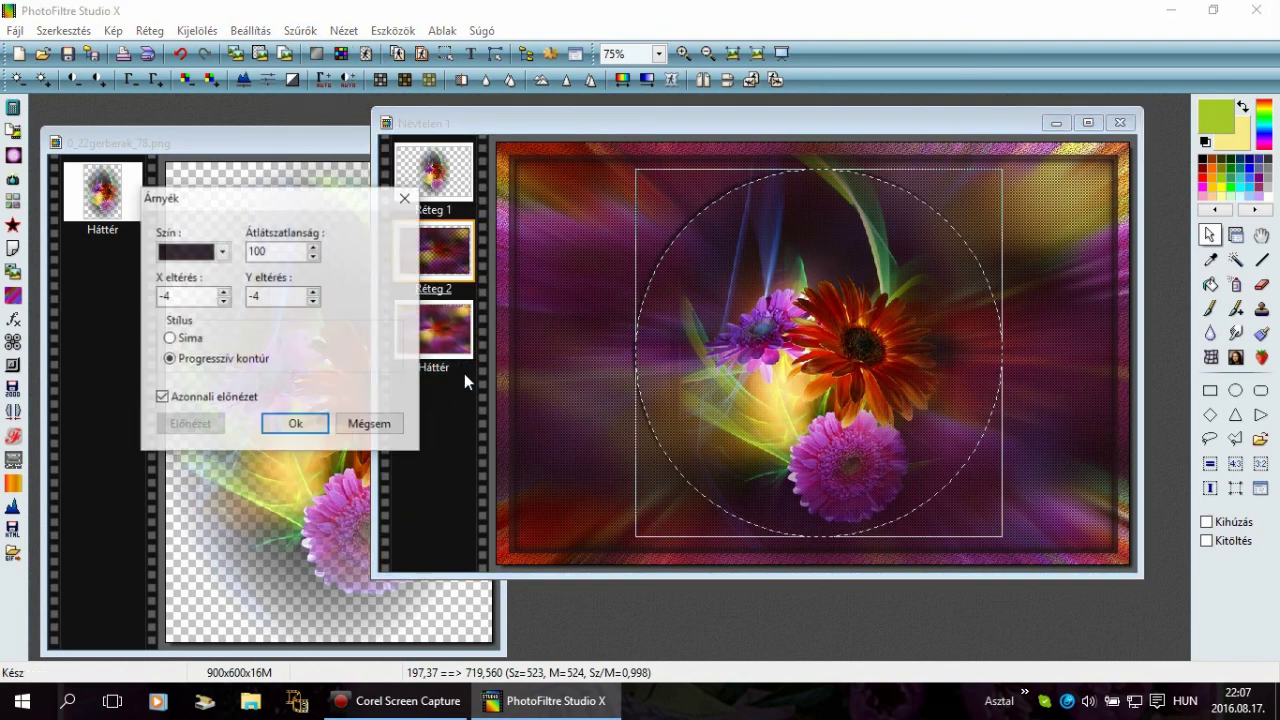
left_click(837, 242)
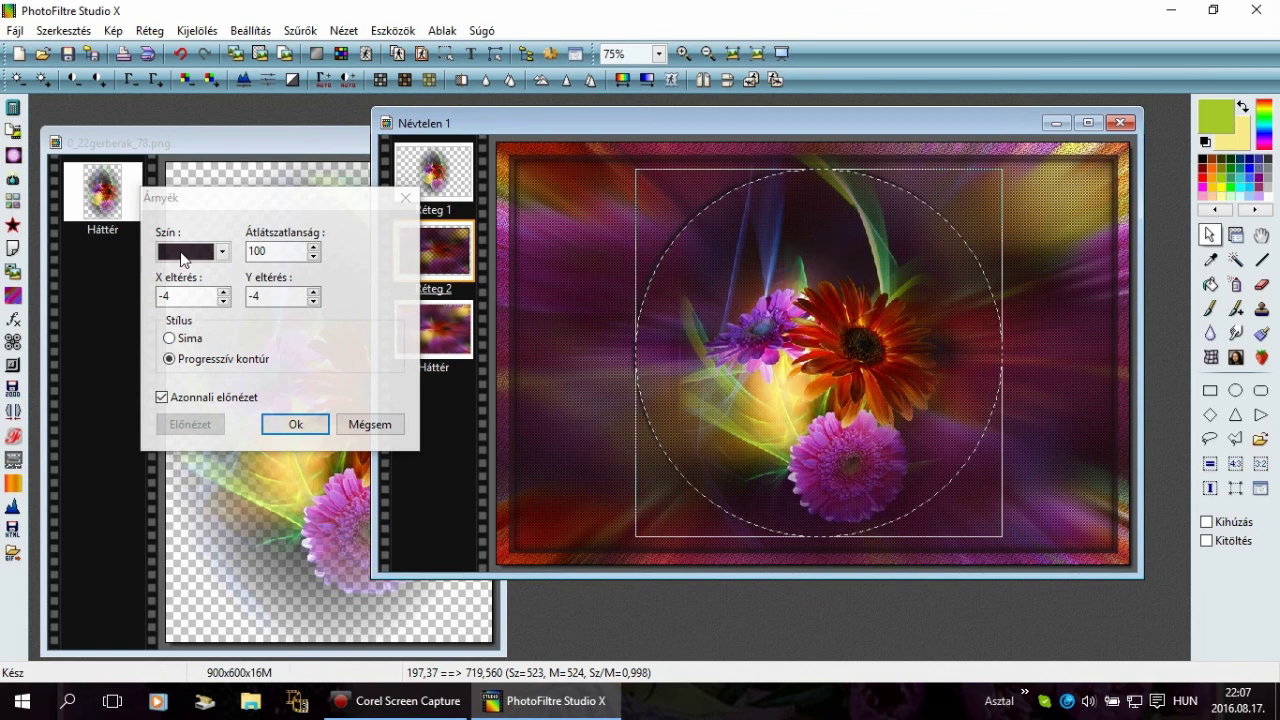
left_click(259, 298)
left_click(304, 426)
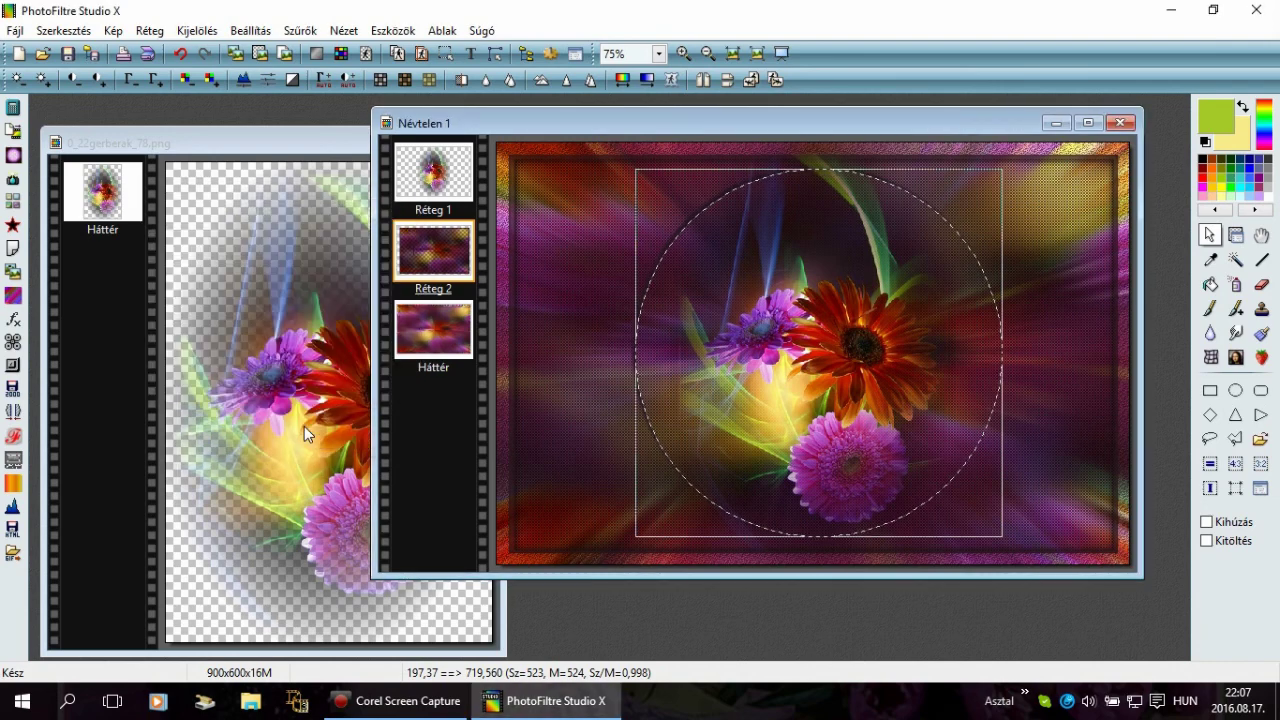
Step: Apply a second Árnyék shadow to the circular selection with the X and Y offsets set to 4
left_click(300, 31)
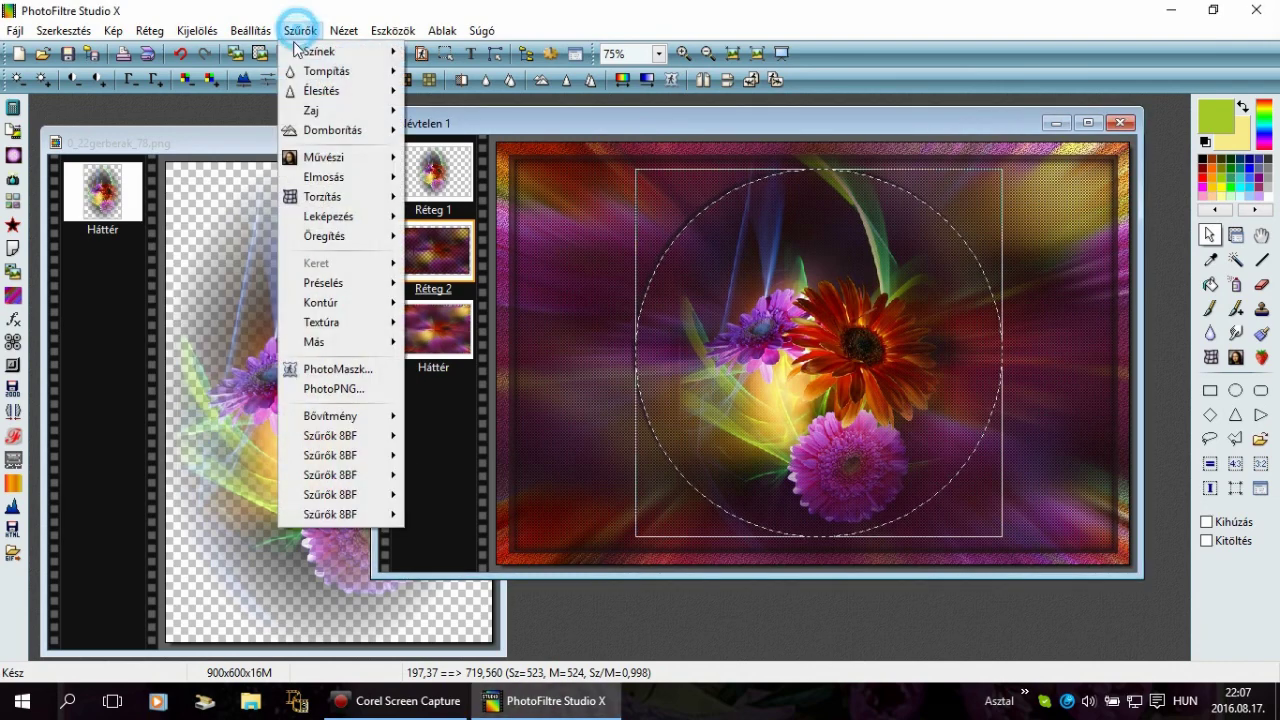
mouse_move(309, 215)
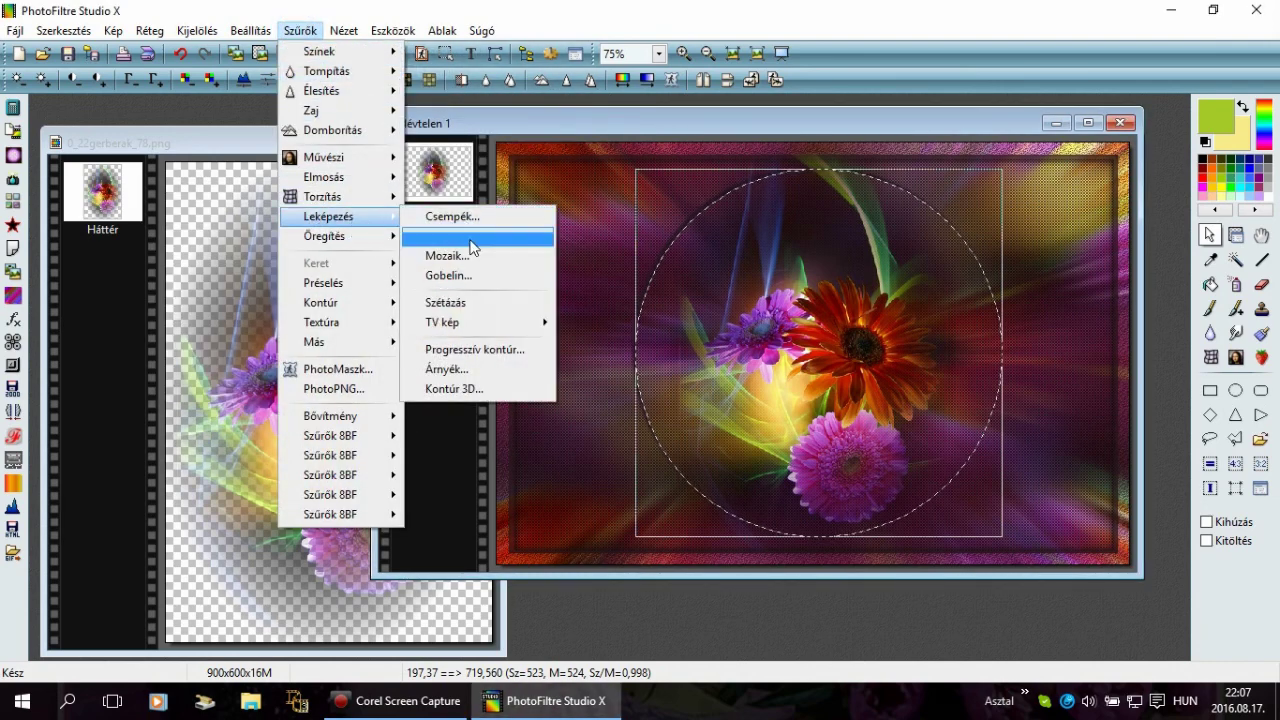
left_click(457, 370)
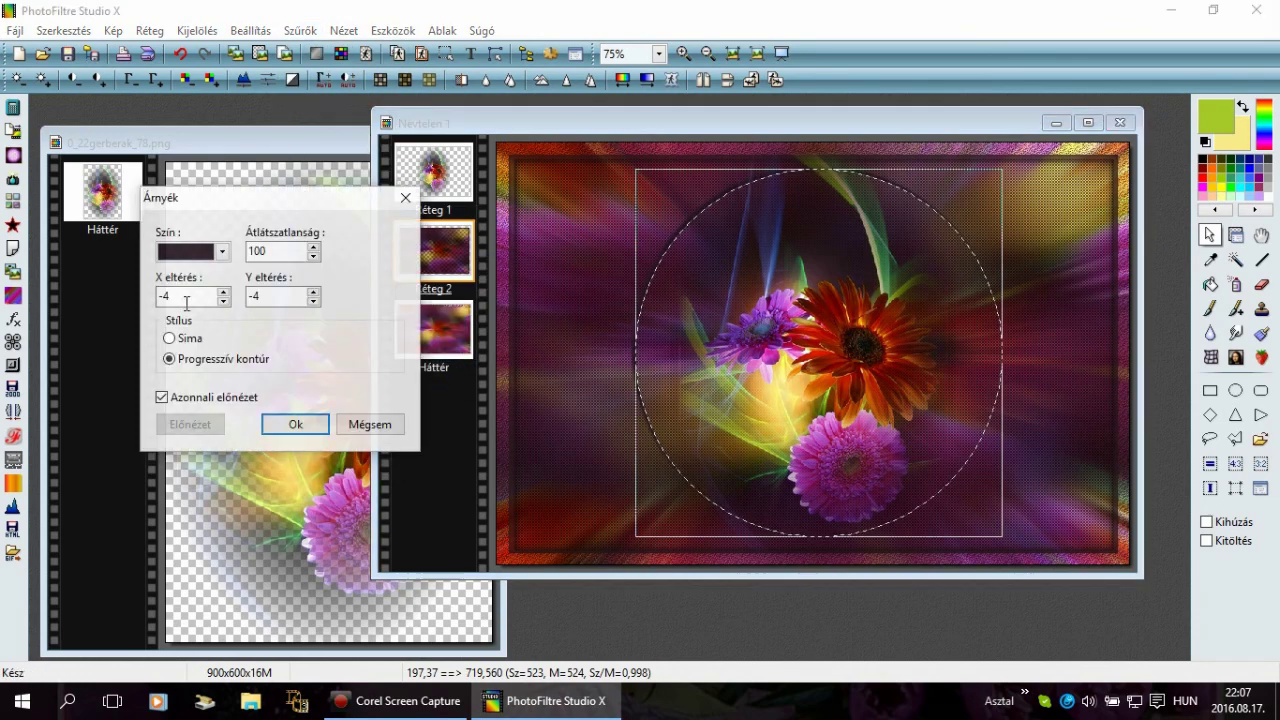
left_click(165, 296)
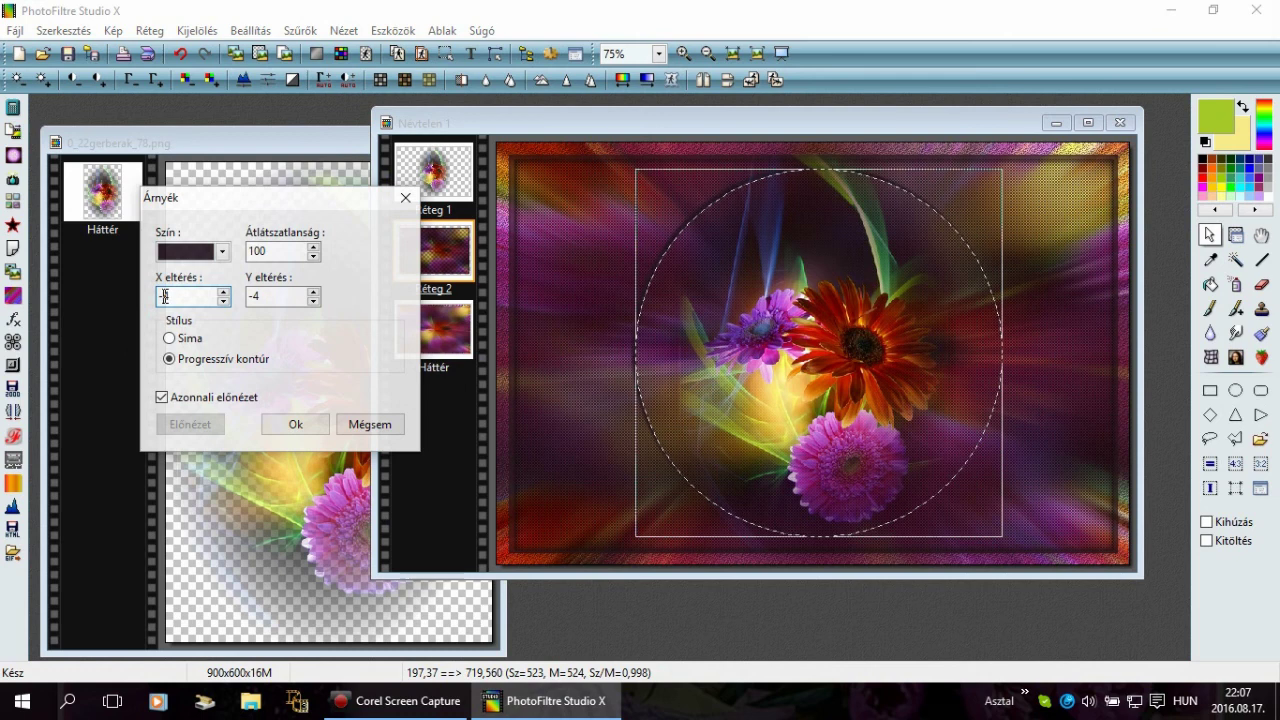
key("BackSpace")
left_click(256, 294)
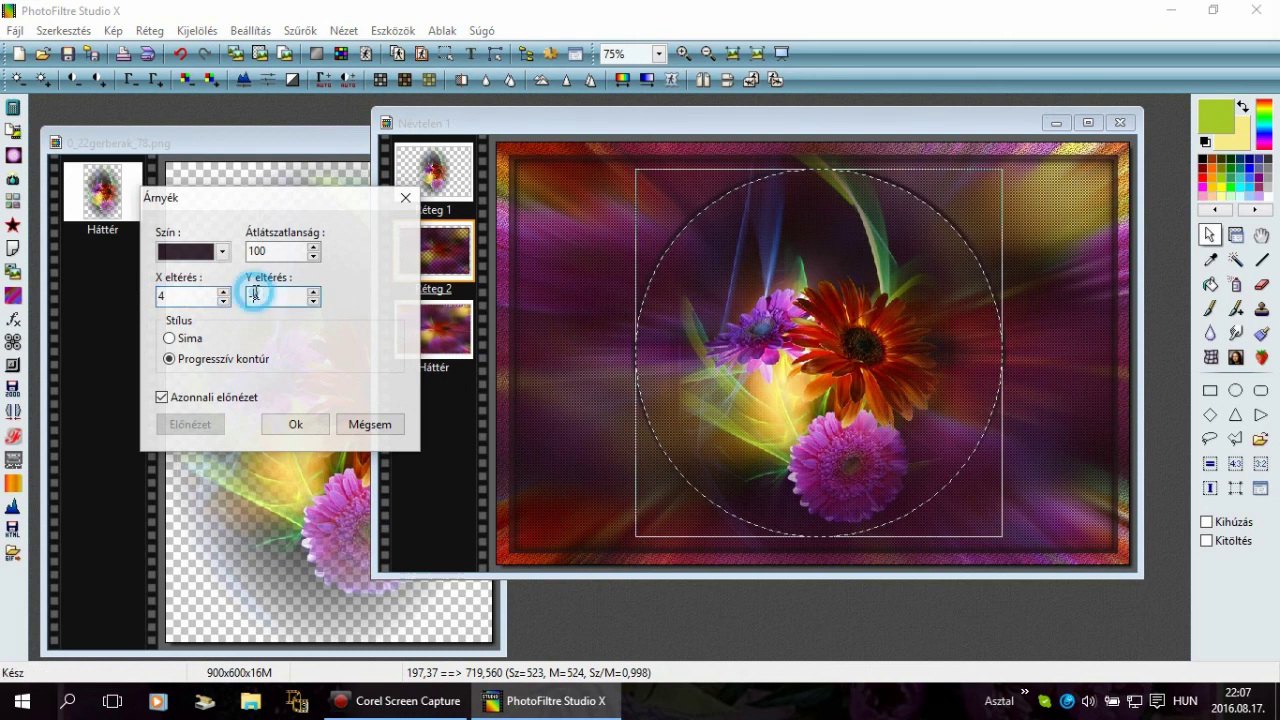
key("BackSpace")
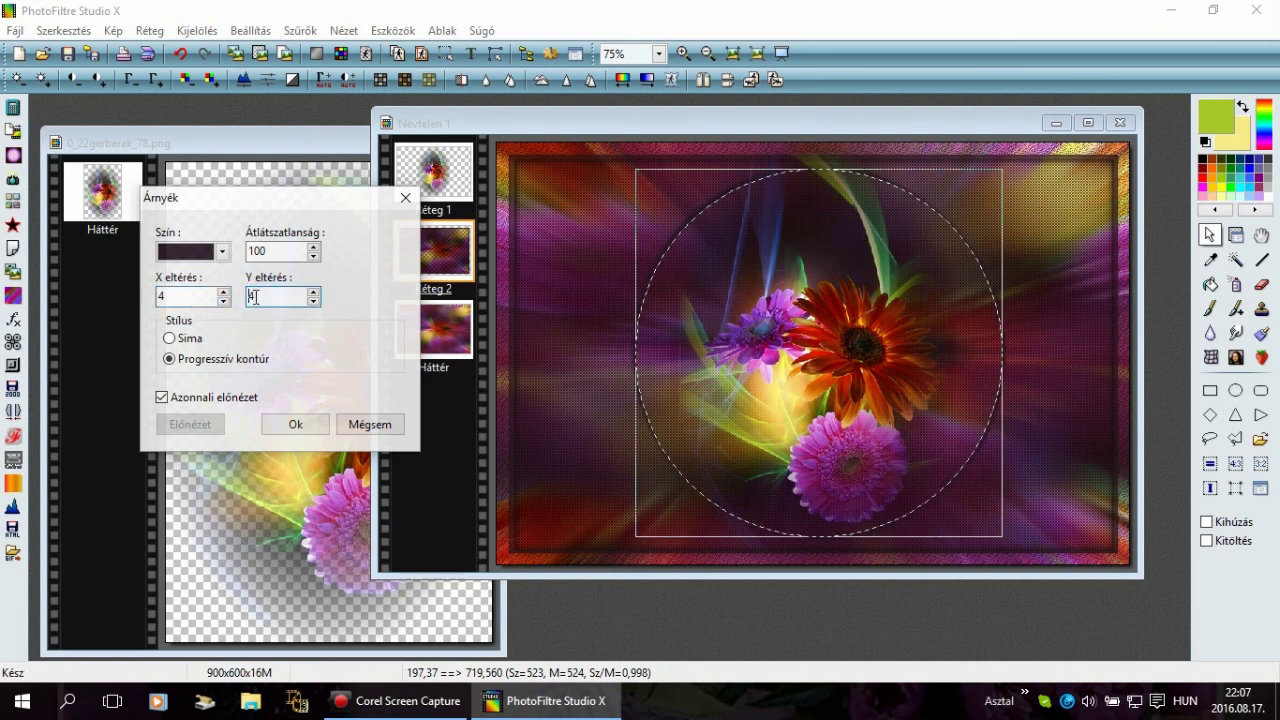
left_click(295, 425)
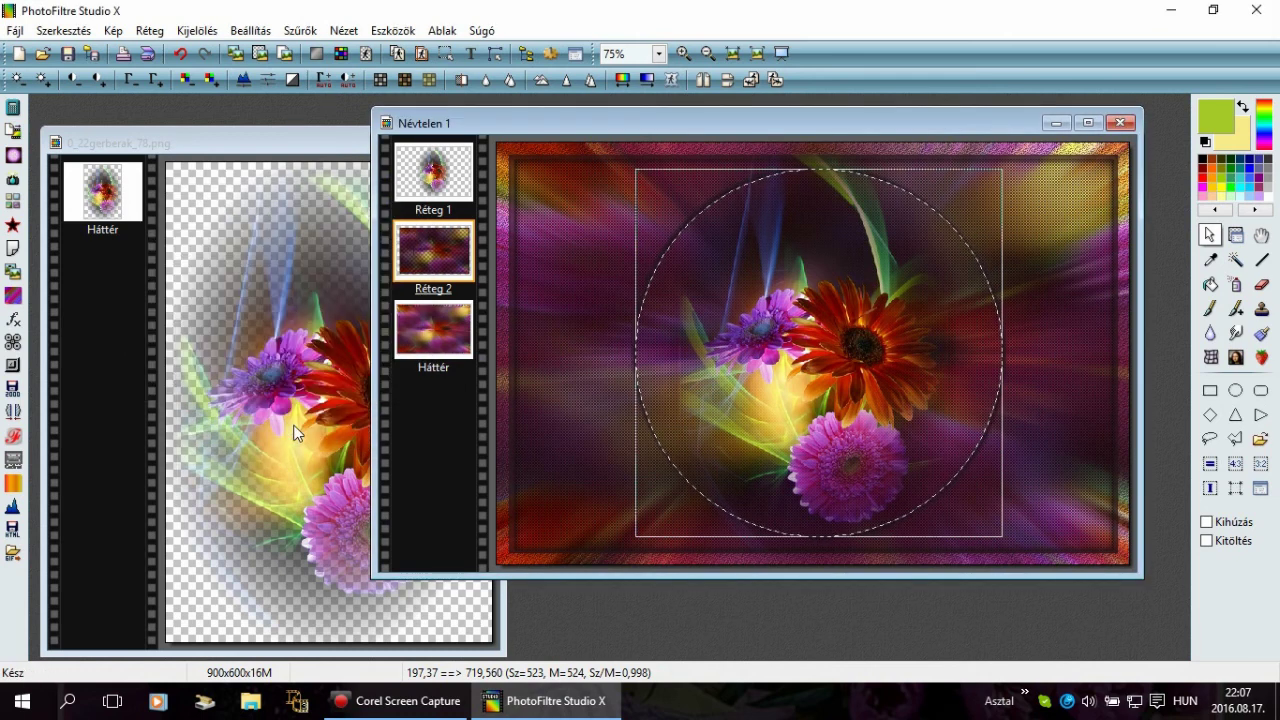
Step: Duplicate the circular selection as a new layer and merge the flower layer down into it
right_click(679, 252)
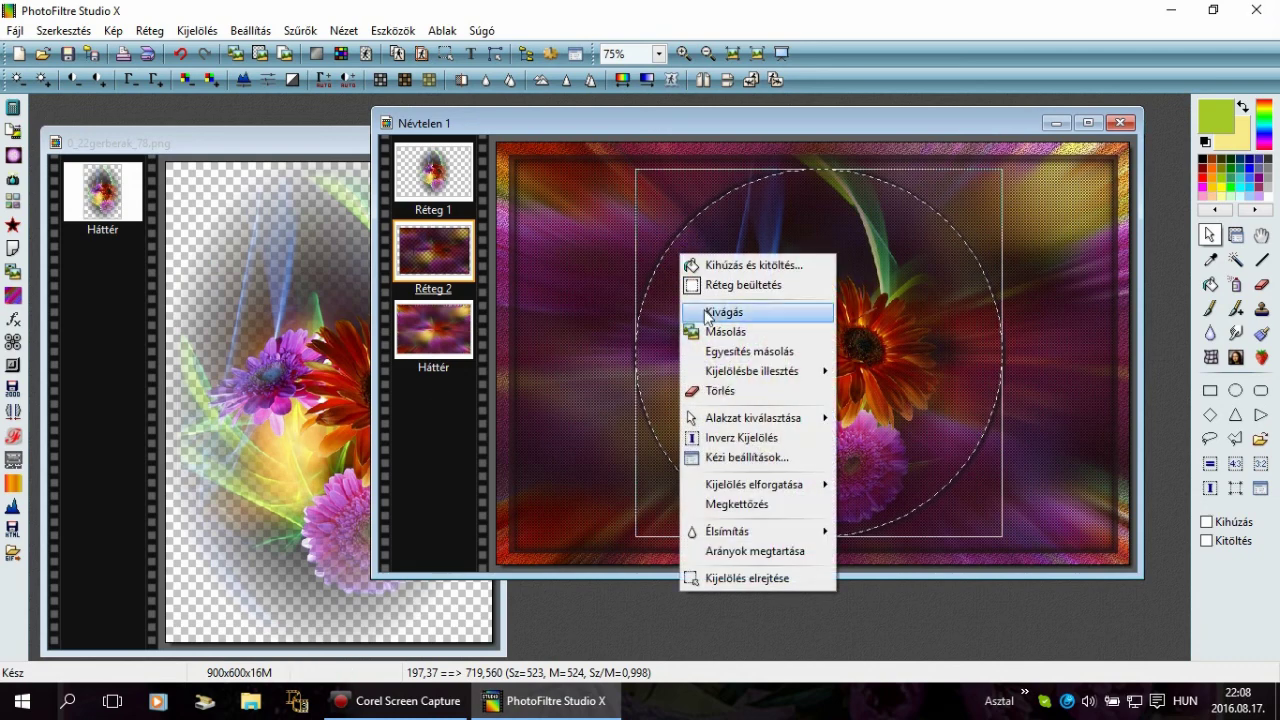
left_click(735, 504)
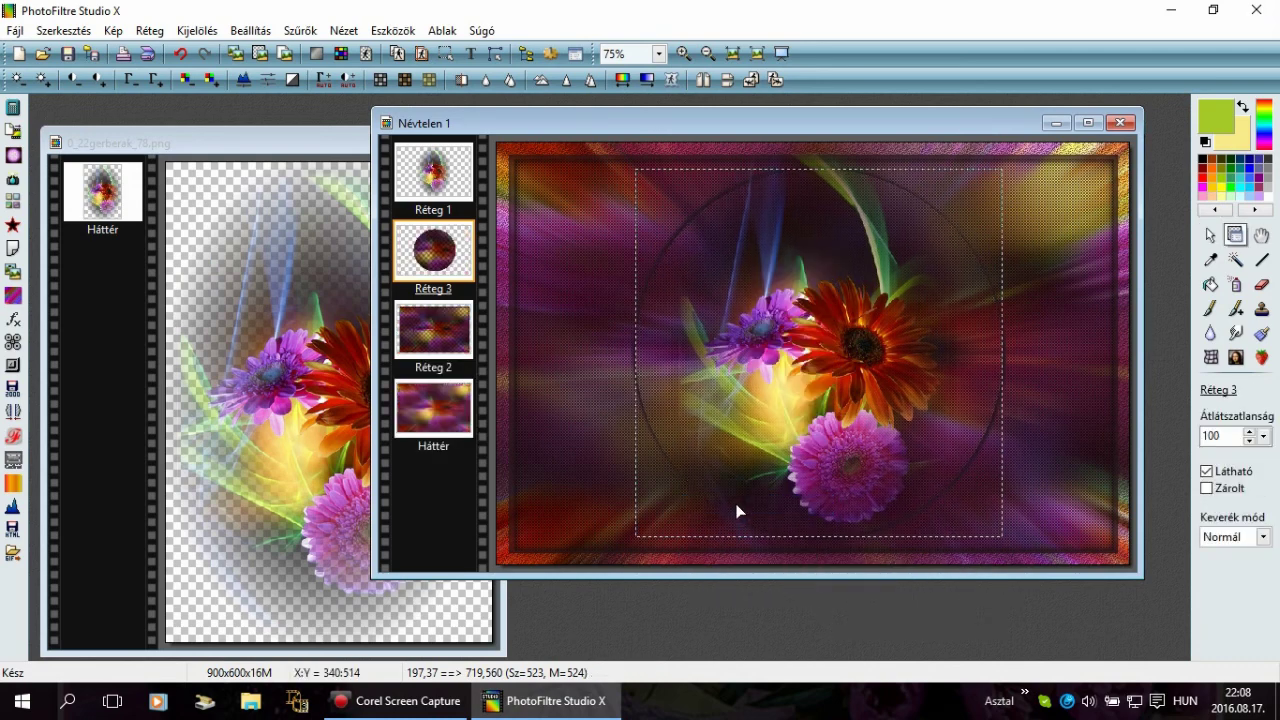
left_click(437, 172)
right_click(437, 172)
left_click(580, 448)
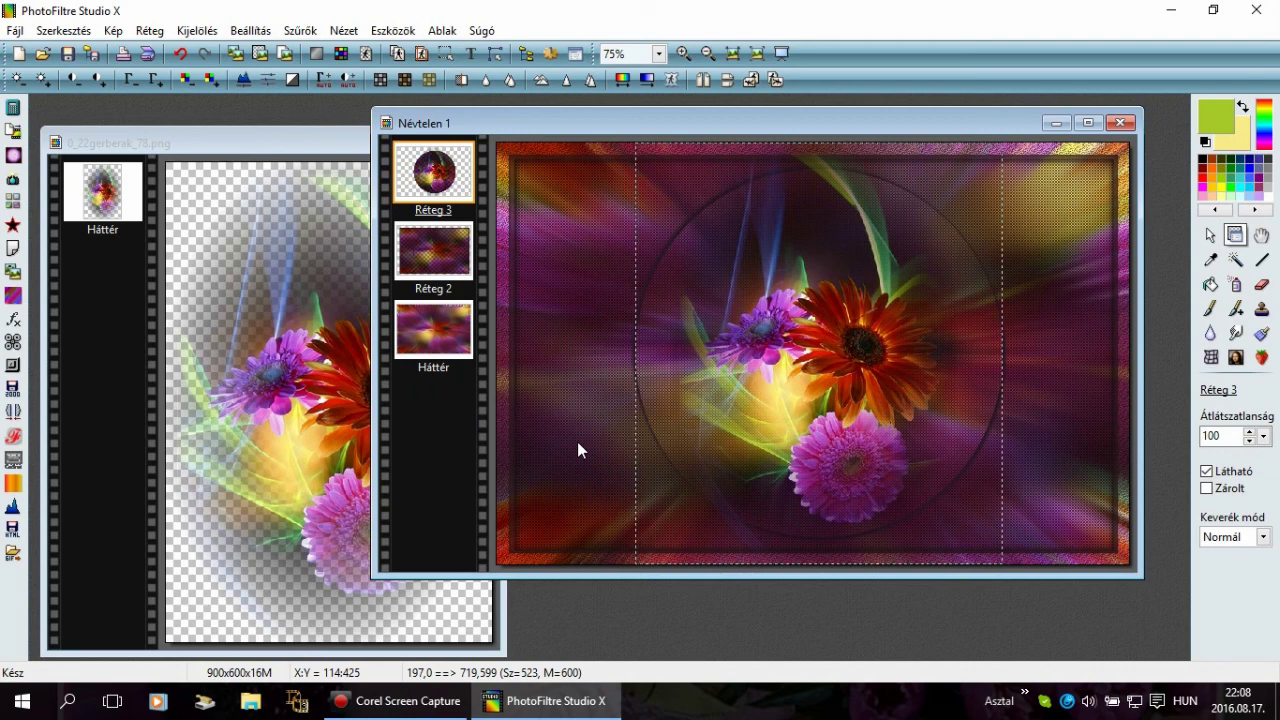
Step: Merge all layers of the picture into the background and close the 0_22gerberak_78.png image
left_click(149, 30)
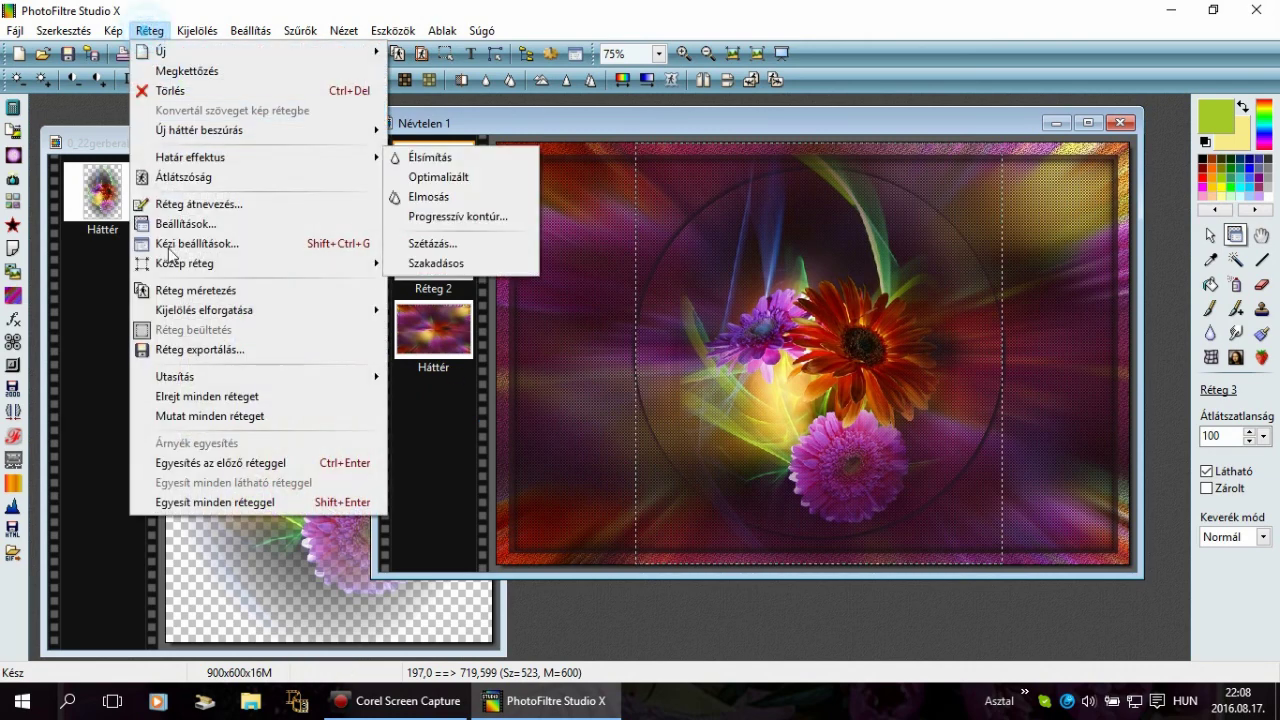
left_click(240, 502)
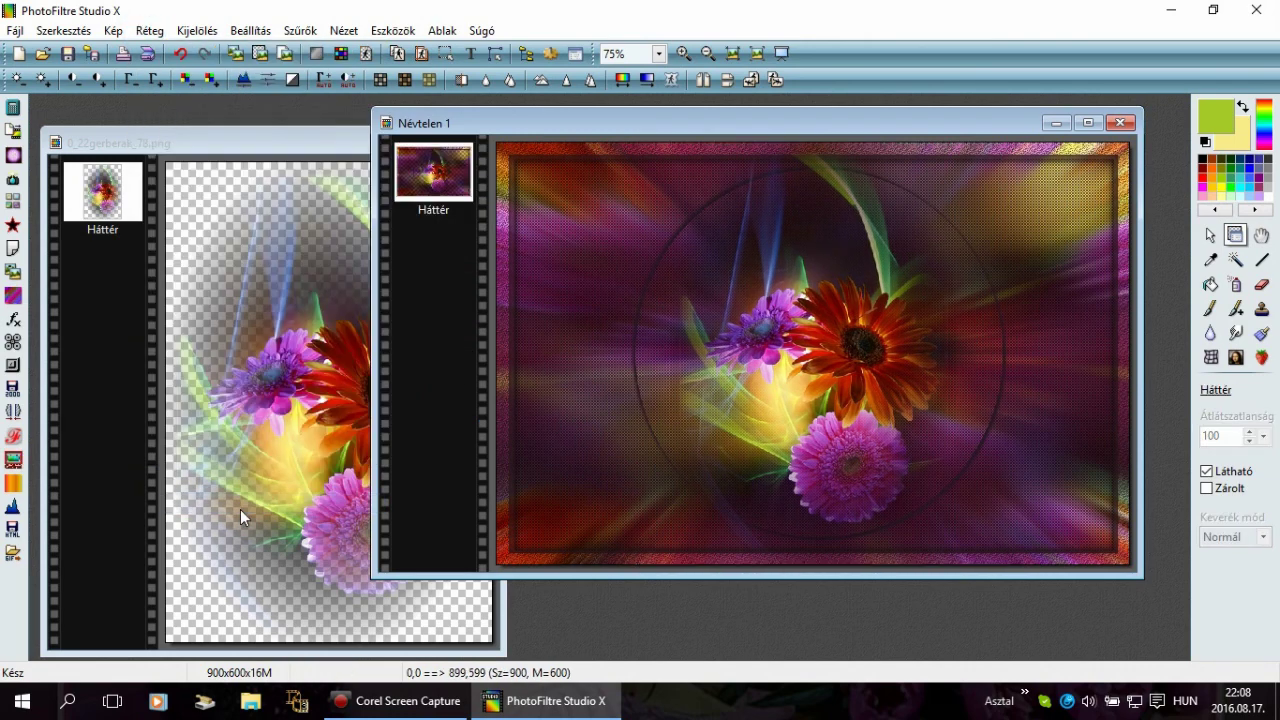
left_click(290, 150)
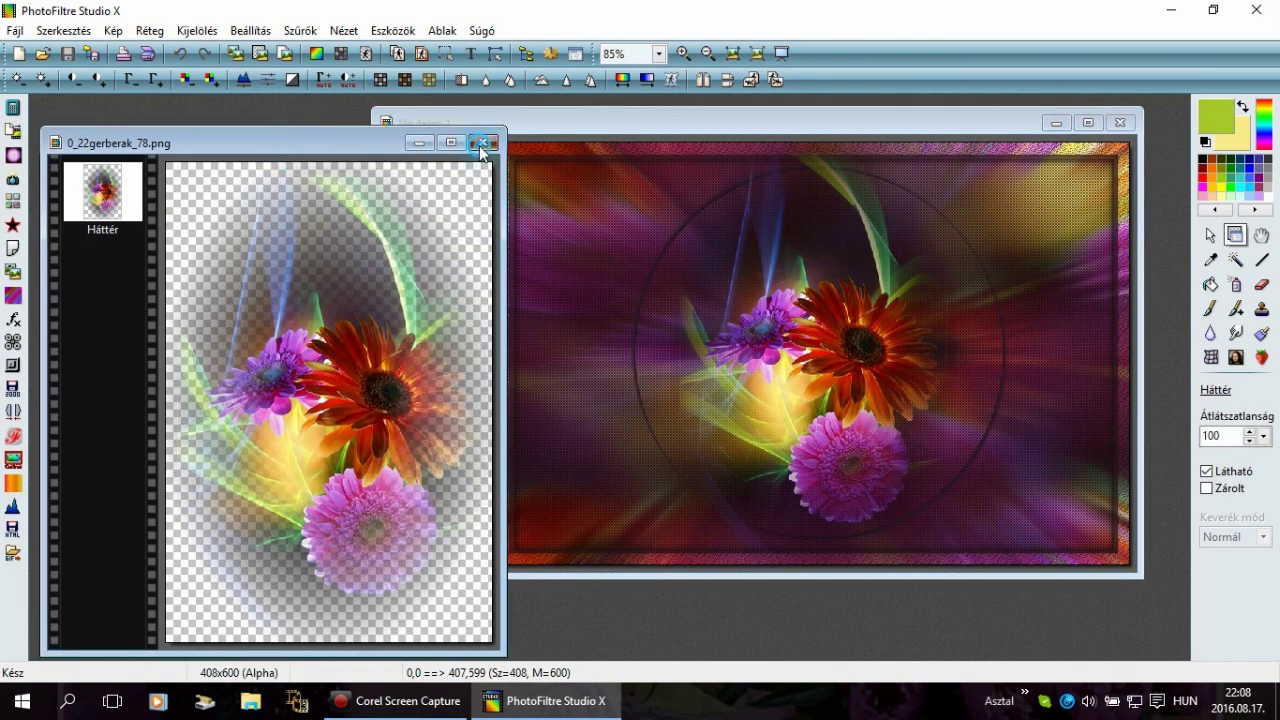
left_click(480, 143)
Step: Open deco3VSP from the 20 Lecke folder and paste it as a new layer placed in the upper-left corner of the bordered picture
left_click(44, 62)
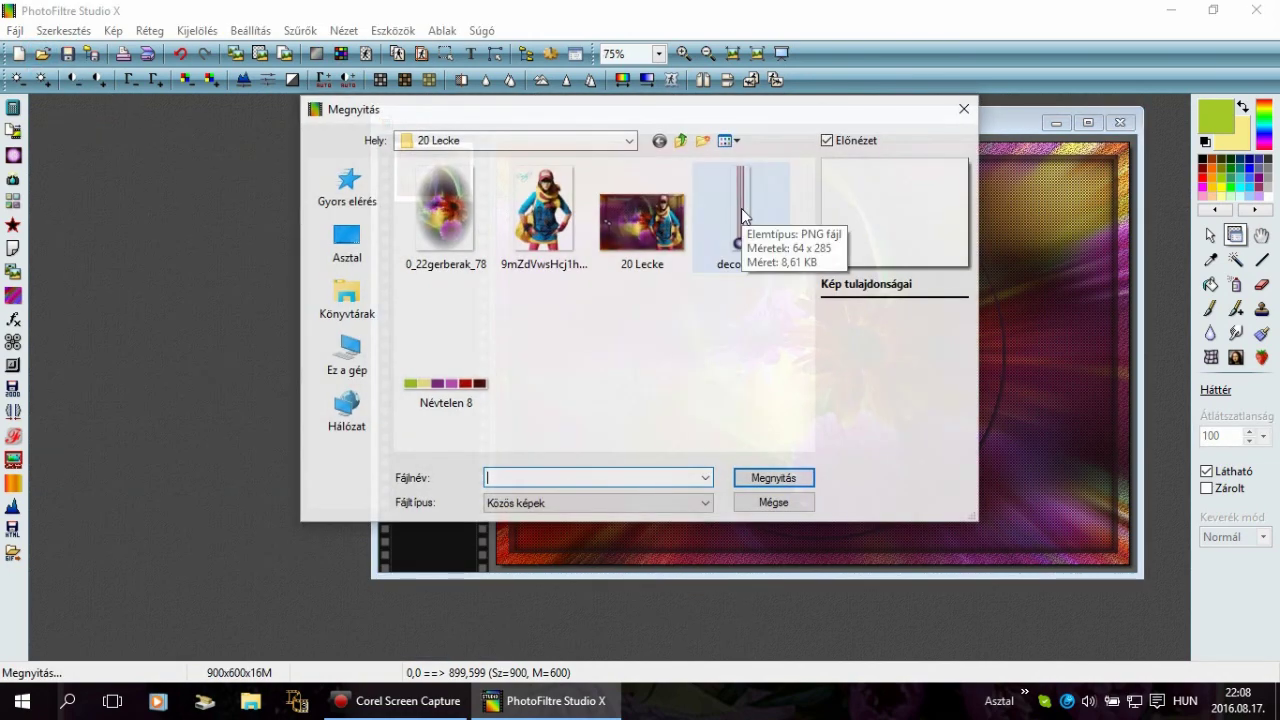
double_click(741, 208)
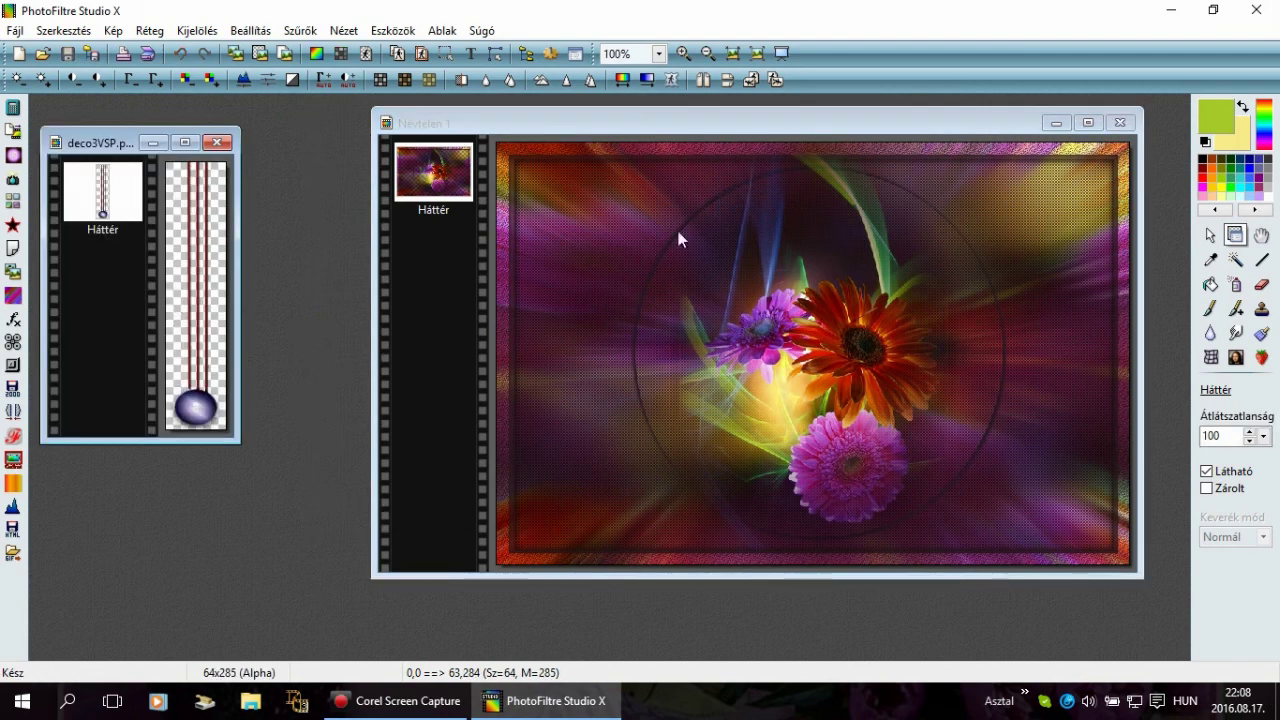
left_click(237, 57)
left_click(615, 121)
left_click(260, 53)
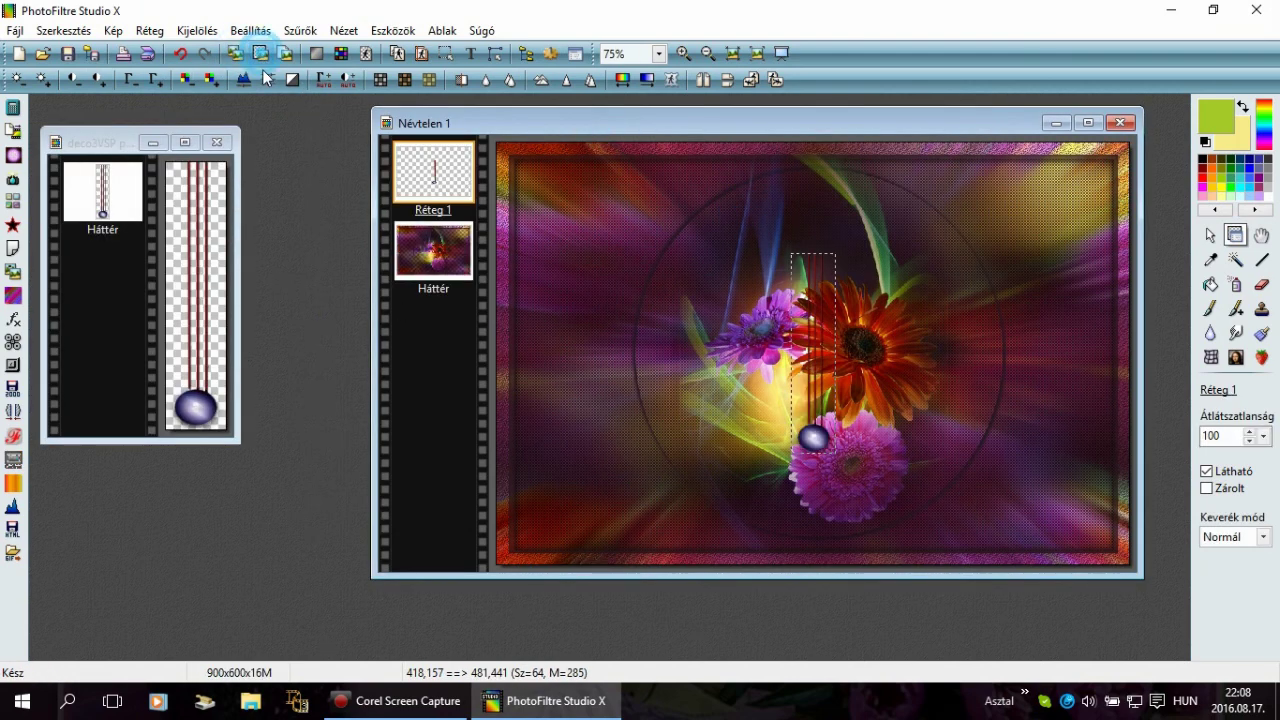
left_click_drag(805, 426, 546, 355)
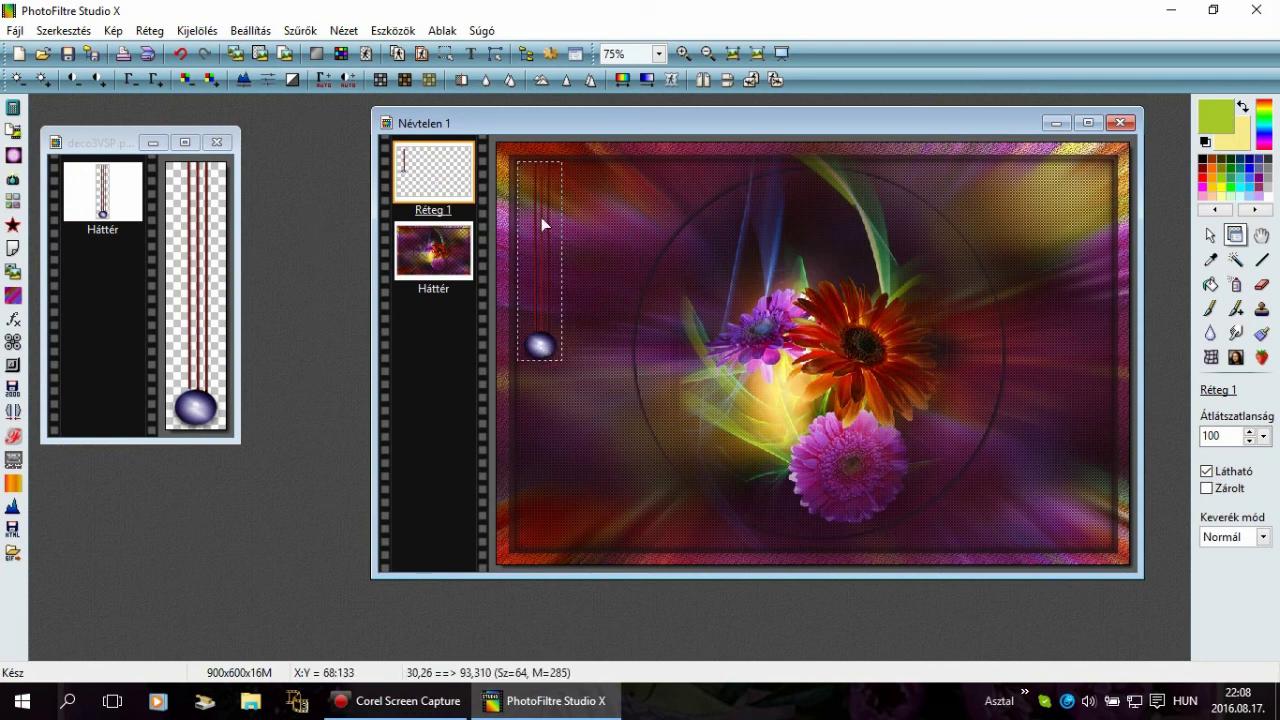
Step: Duplicate the hanging ornament layer, mirrored horizontally and vertically, and place the copy below and slightly right of the original with the balls touching
right_click(538, 345)
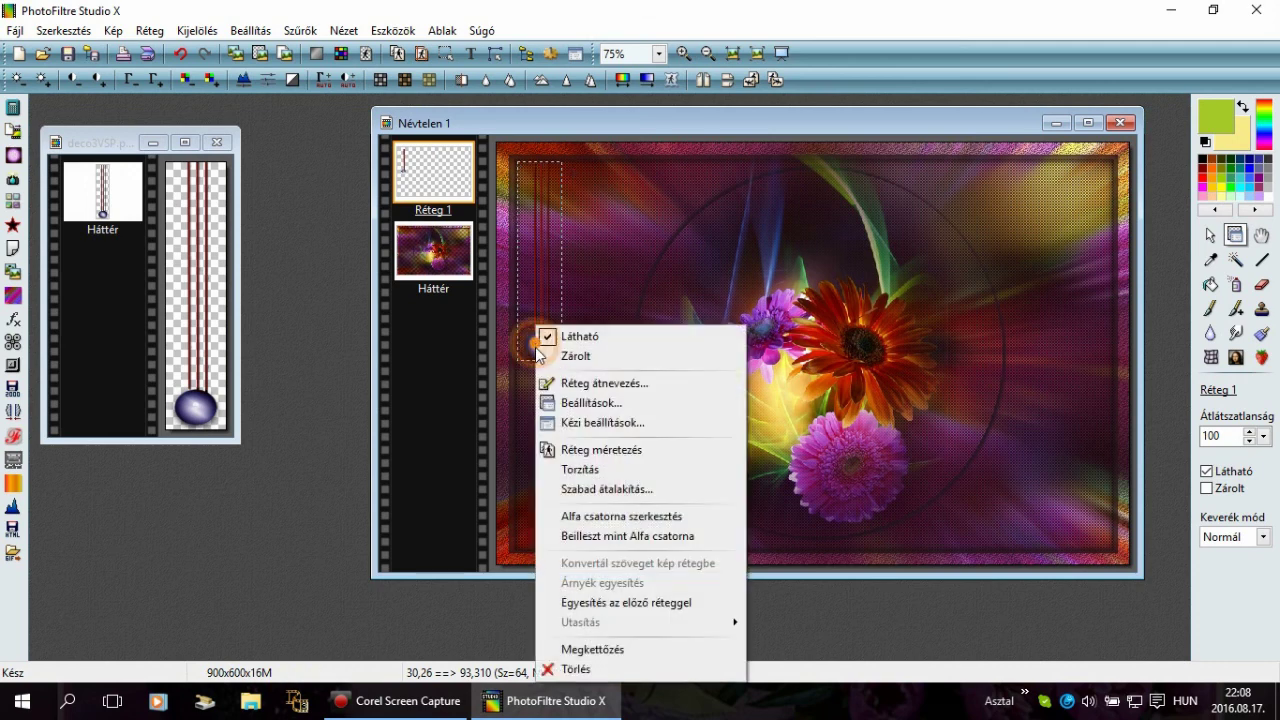
left_click(600, 651)
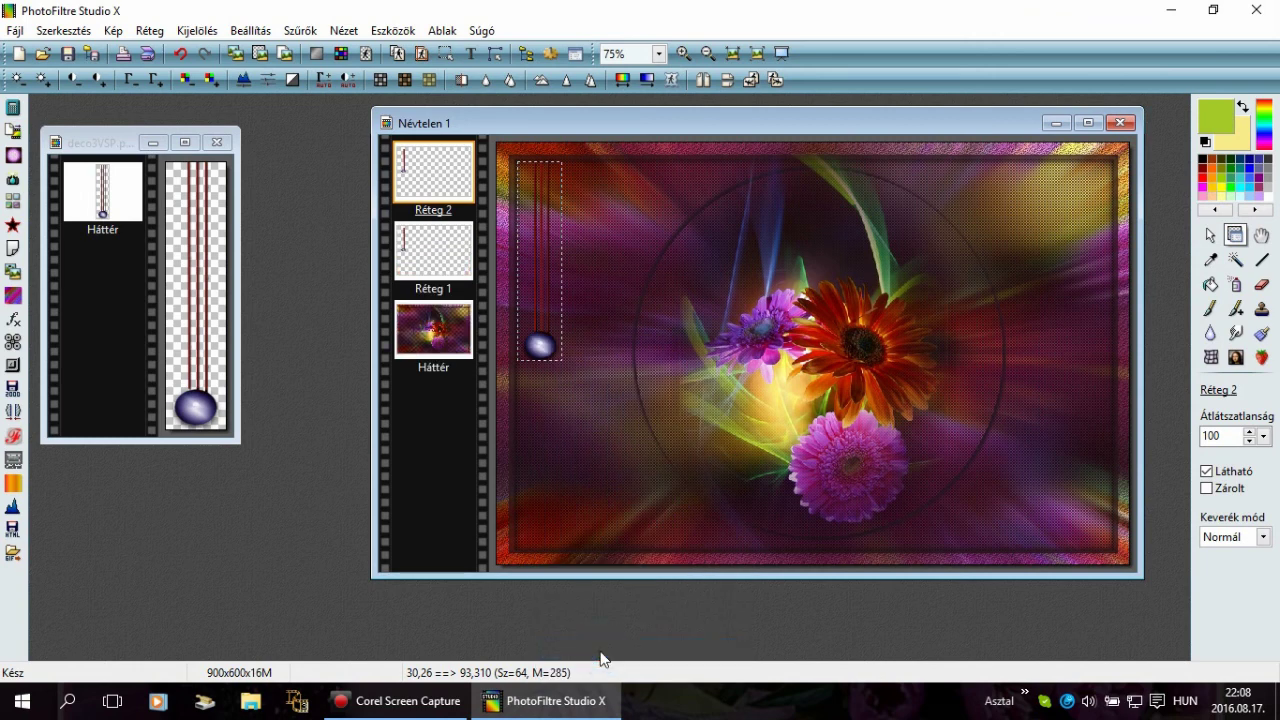
left_click(703, 81)
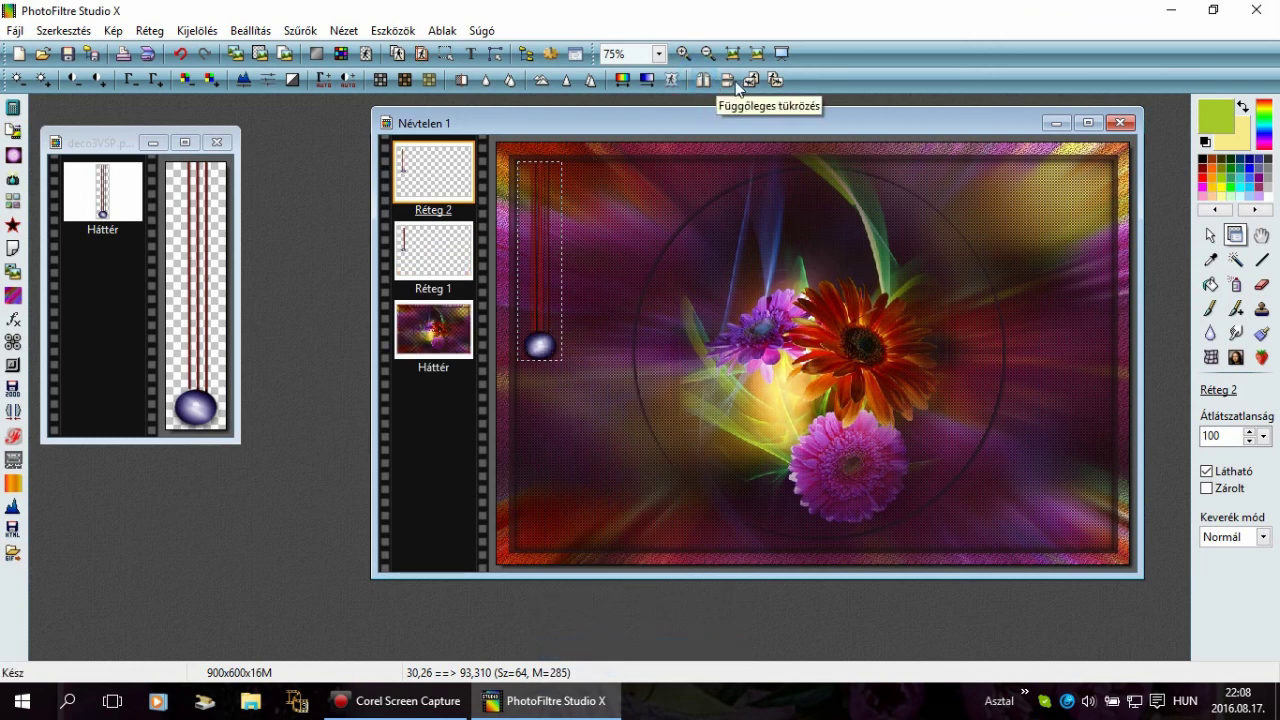
left_click(728, 82)
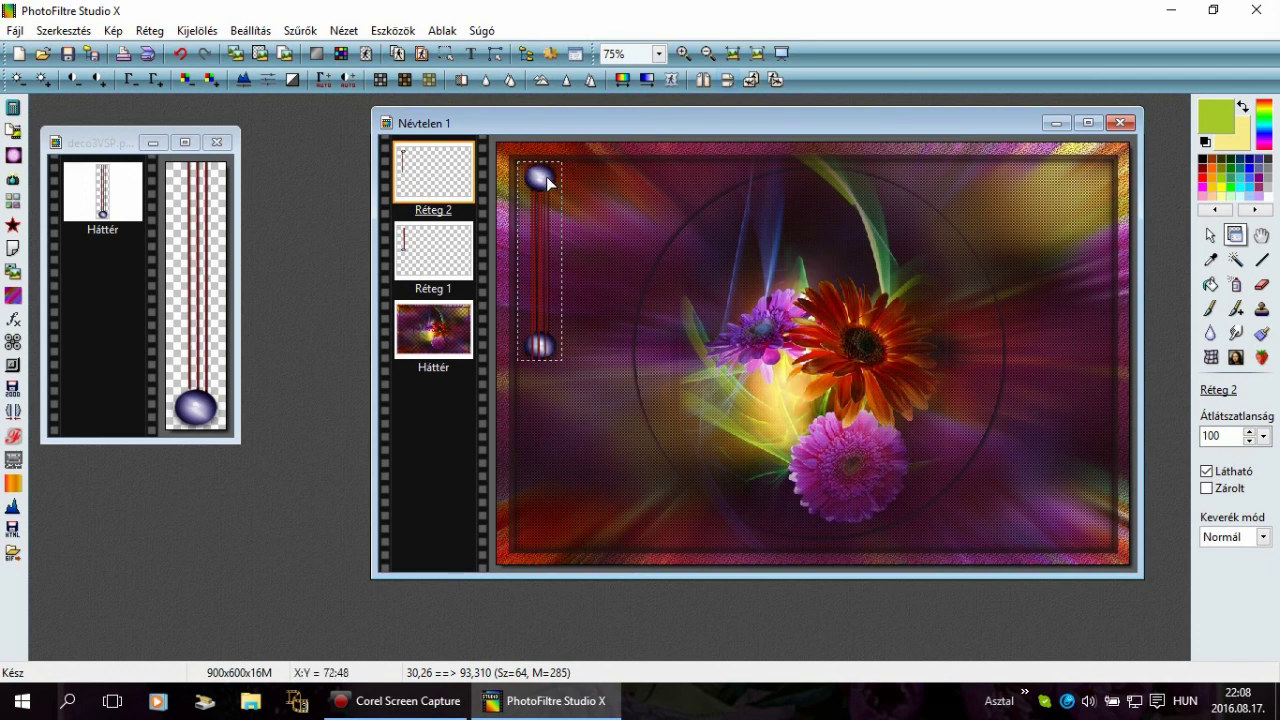
left_click_drag(545, 175, 569, 368)
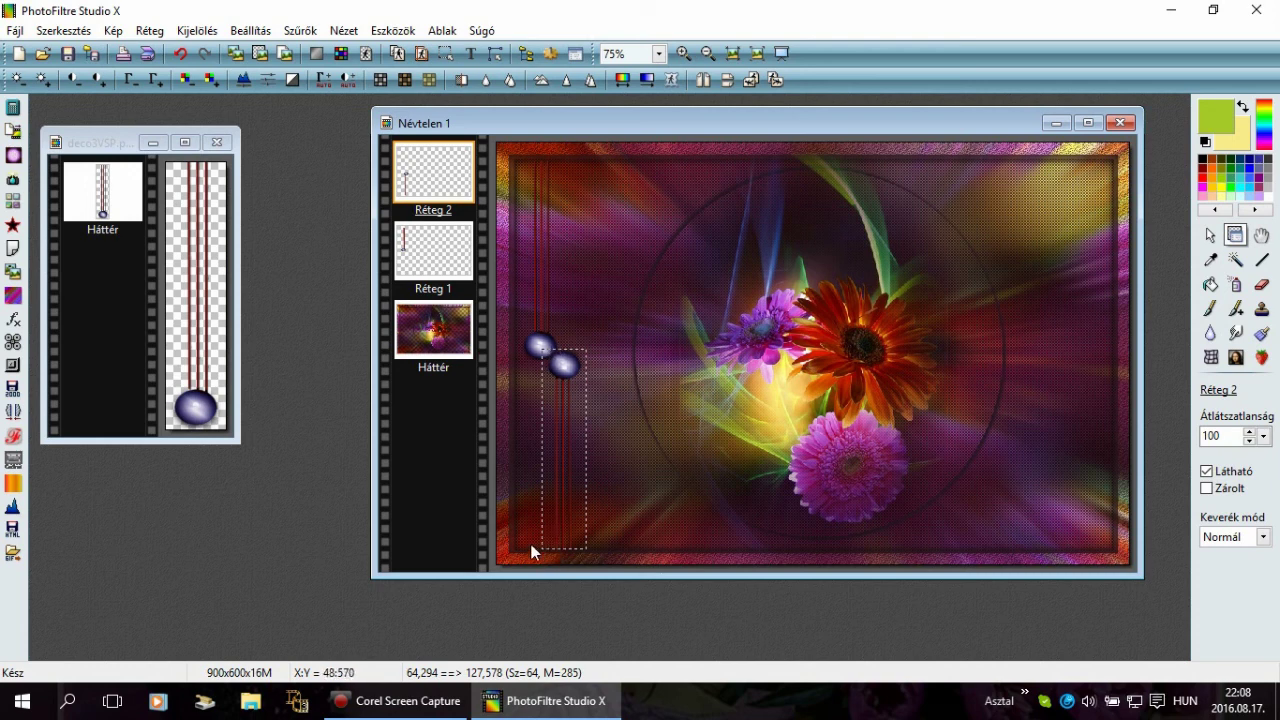
left_click_drag(567, 369, 563, 367)
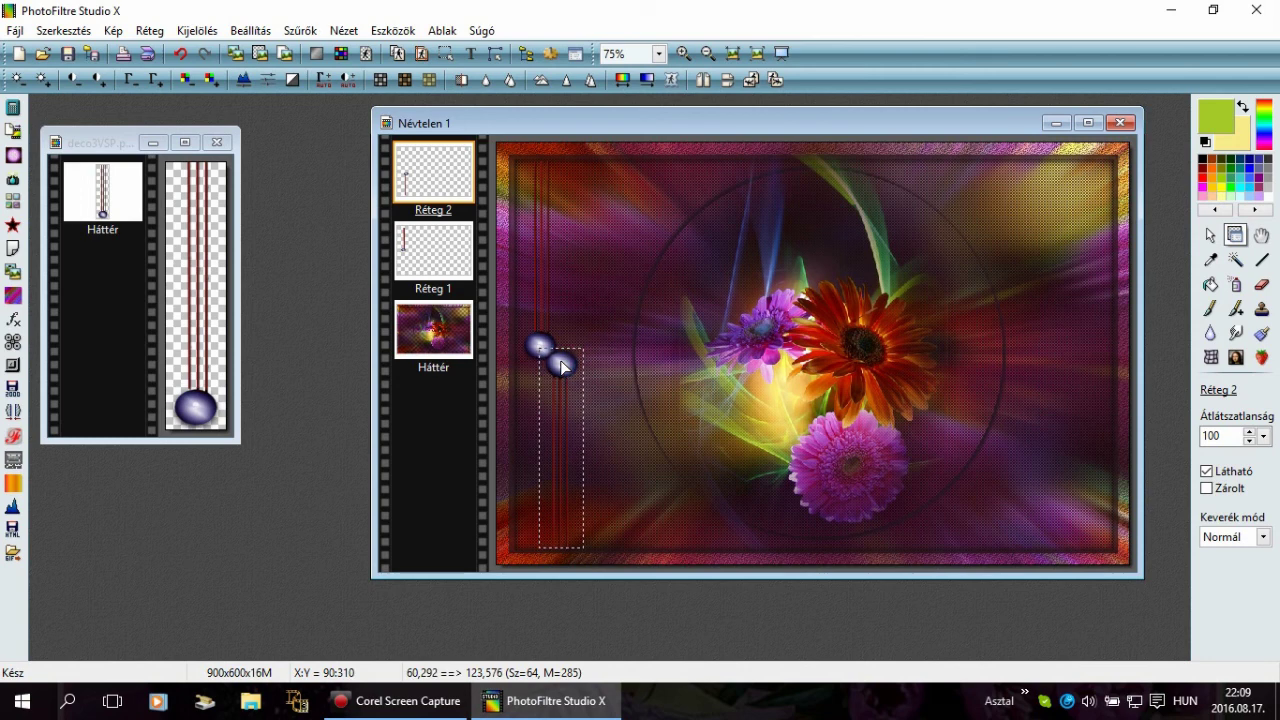
Step: Merge the mirrored copy into the first ornament layer and give it a black shadow with X and Y offsets 1, 100% opacity and radius 1
right_click(430, 144)
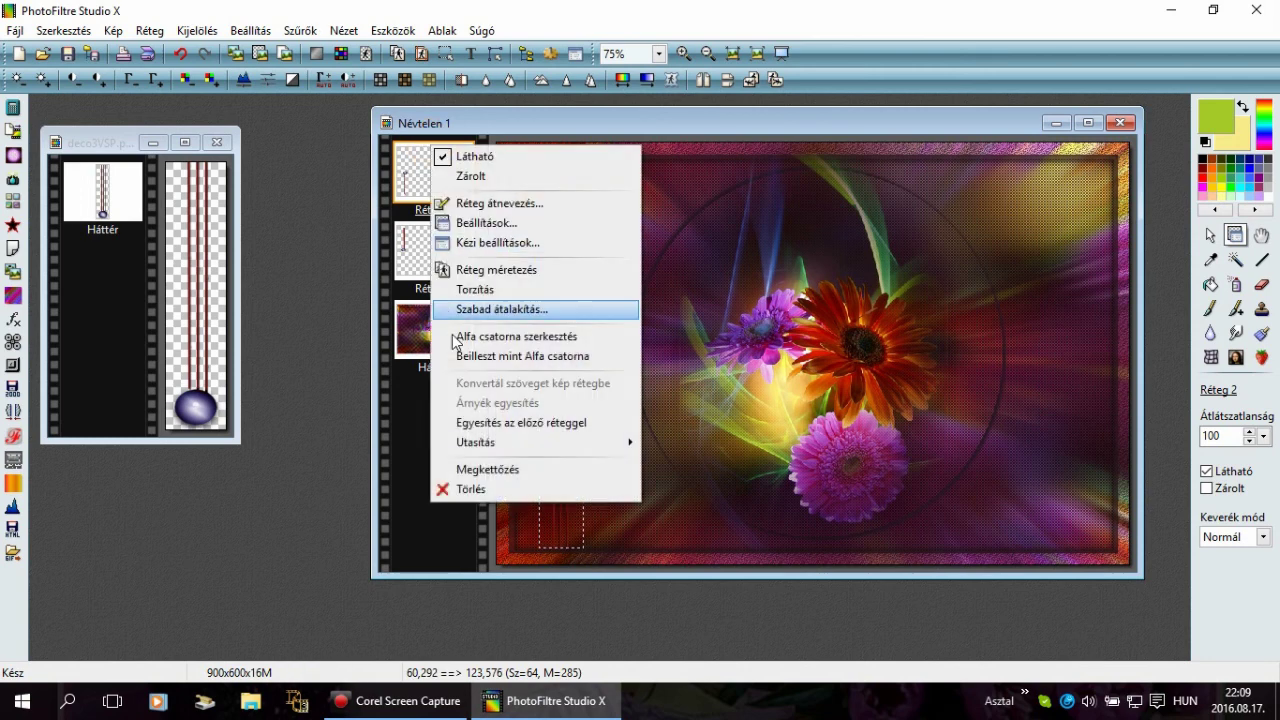
left_click(540, 423)
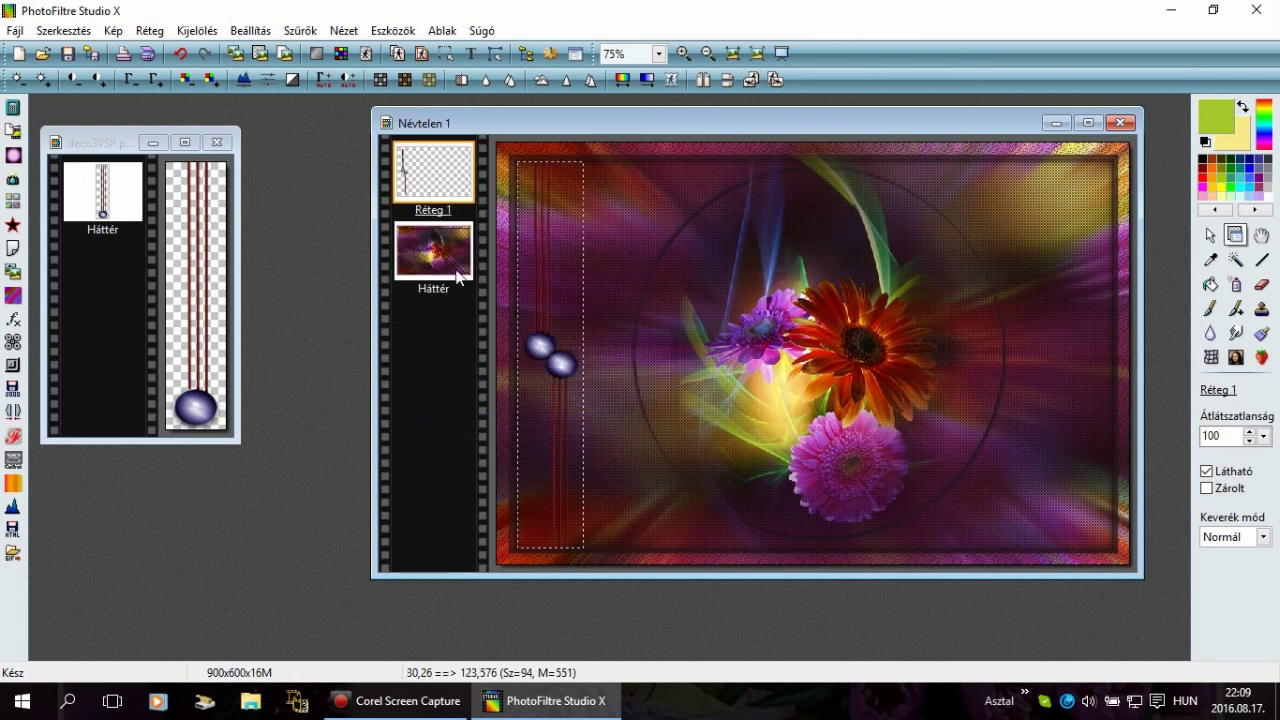
right_click(422, 178)
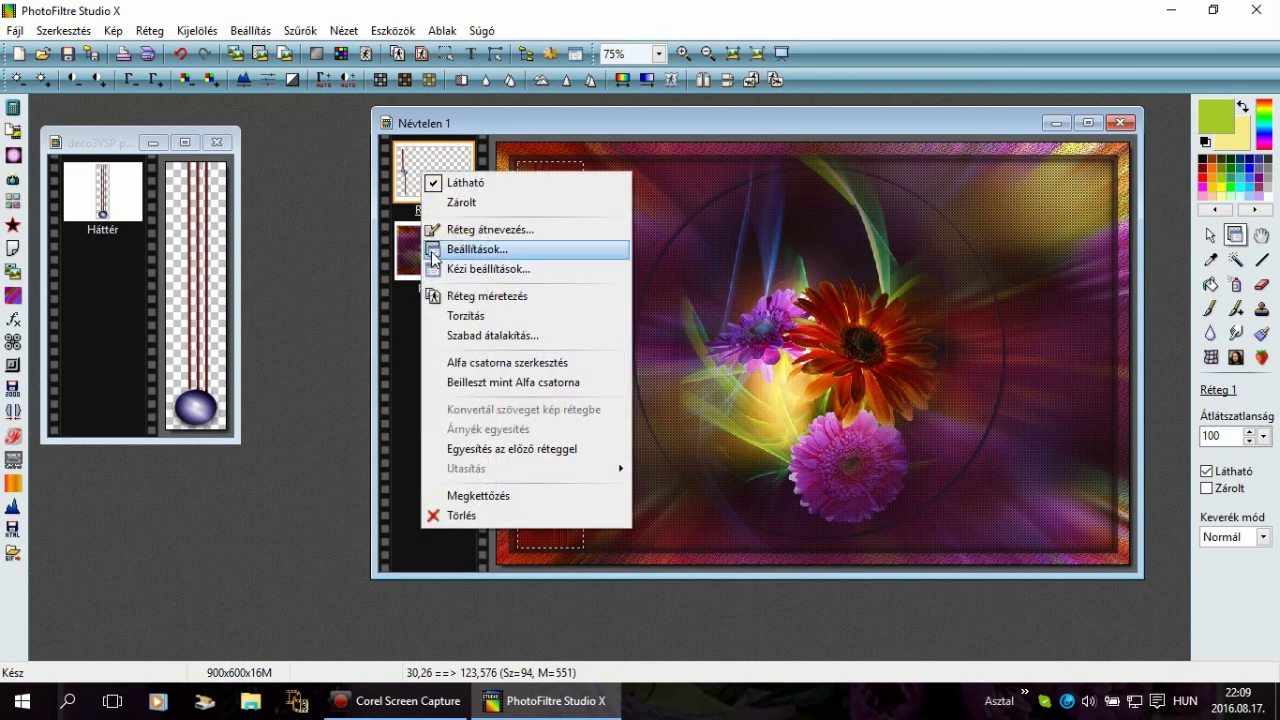
left_click(470, 249)
left_click(61, 226)
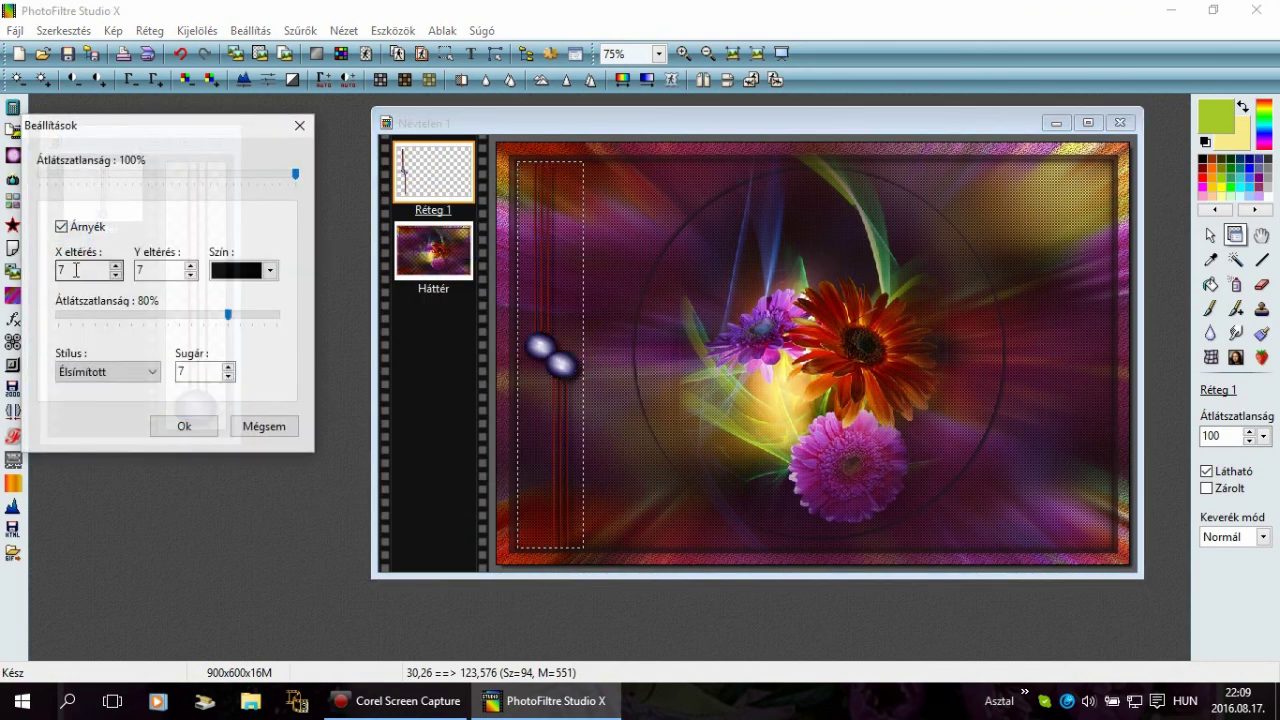
double_click(72, 270)
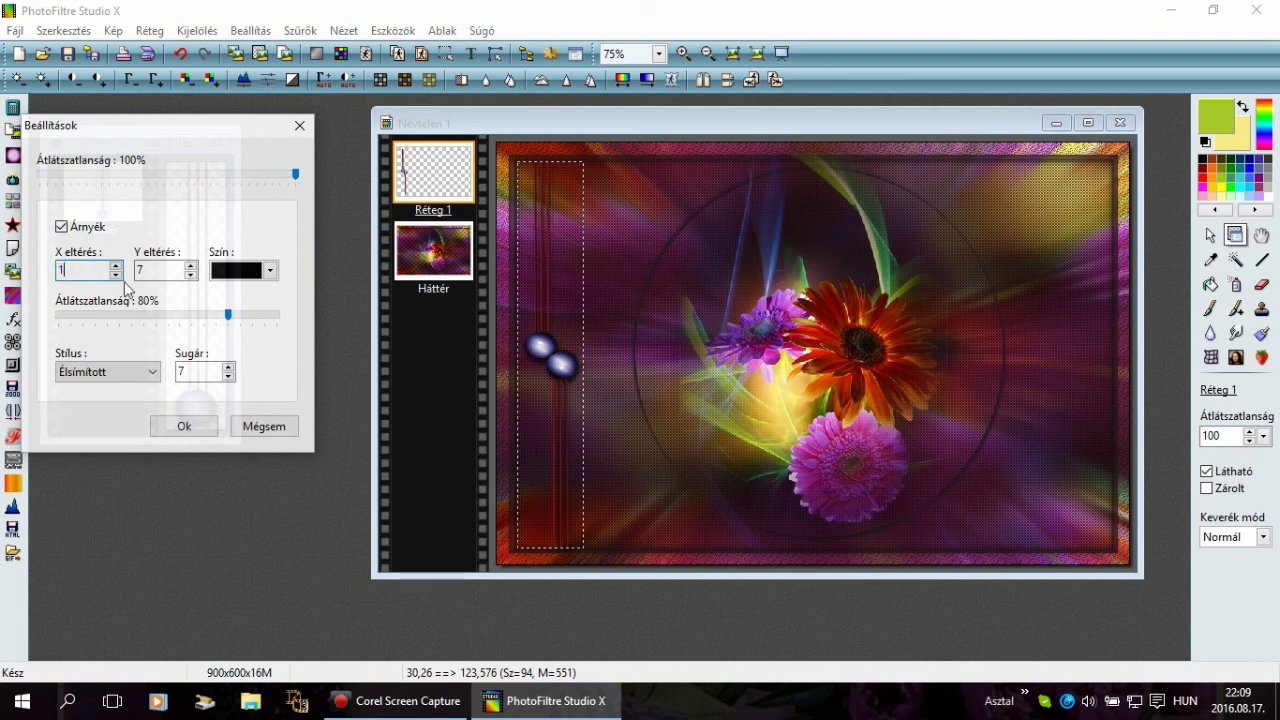
type("1")
key("Tab")
type("1")
left_click(229, 322)
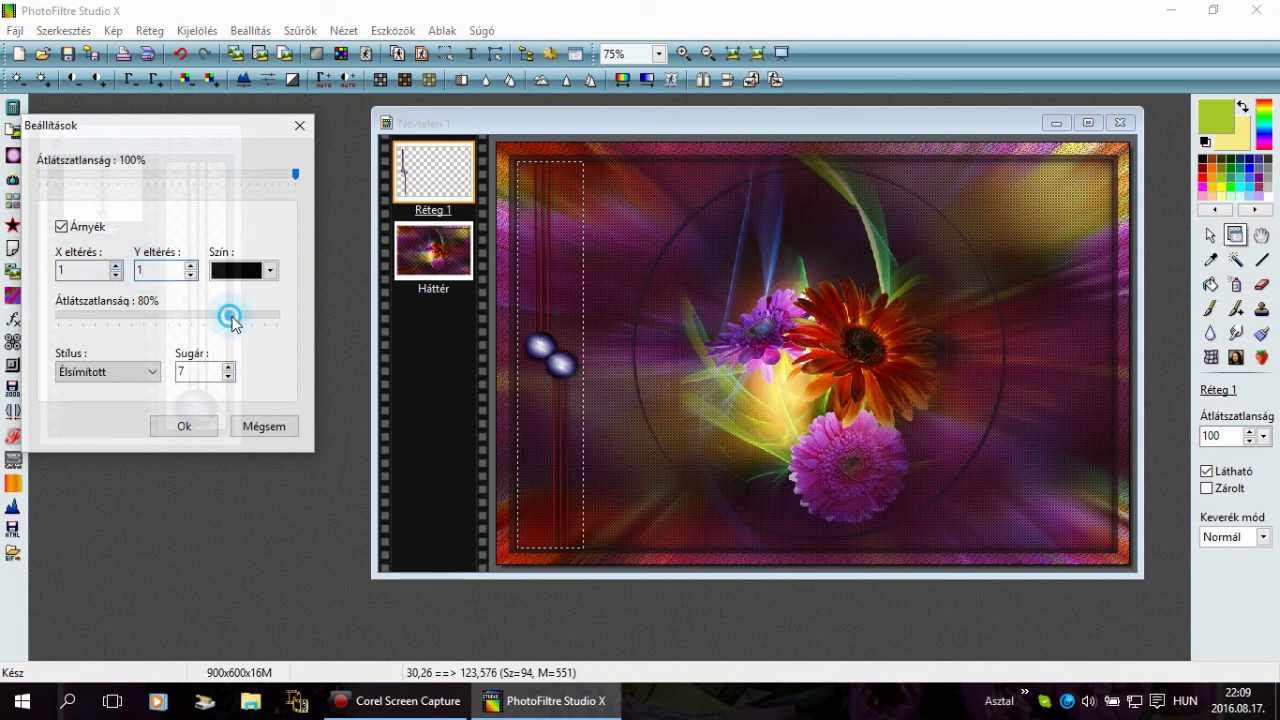
double_click(205, 371)
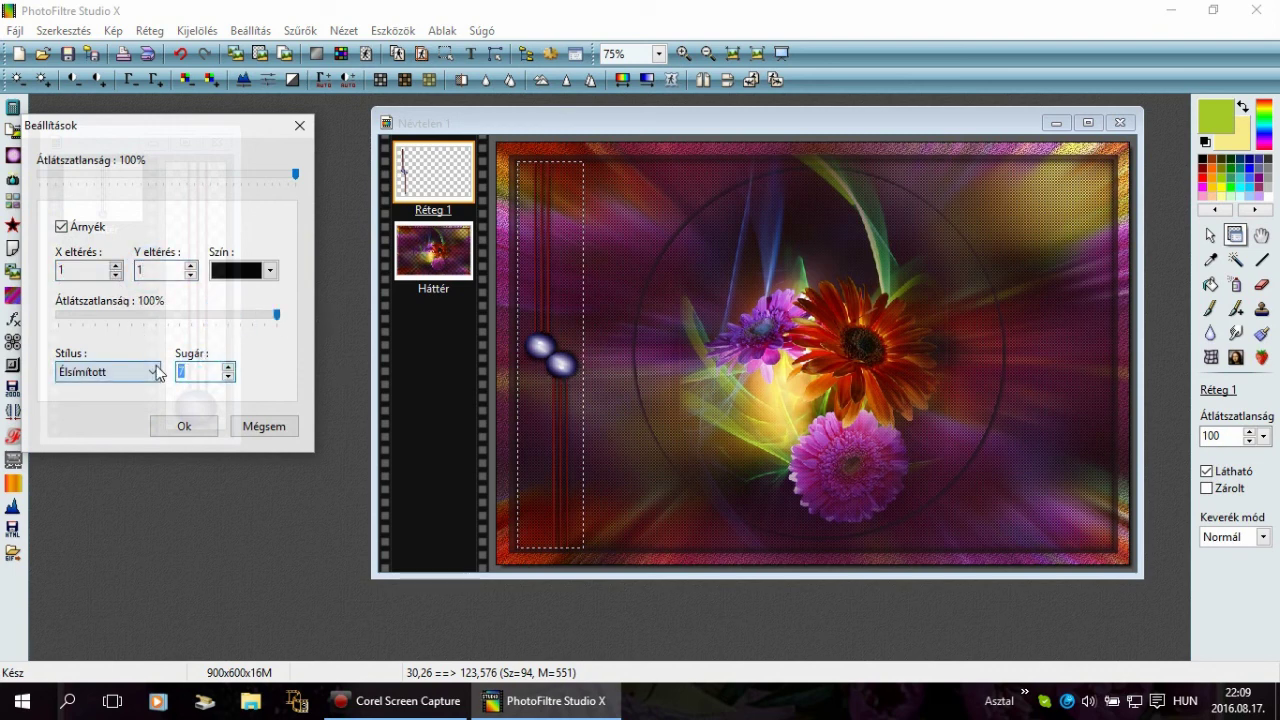
left_click(185, 427)
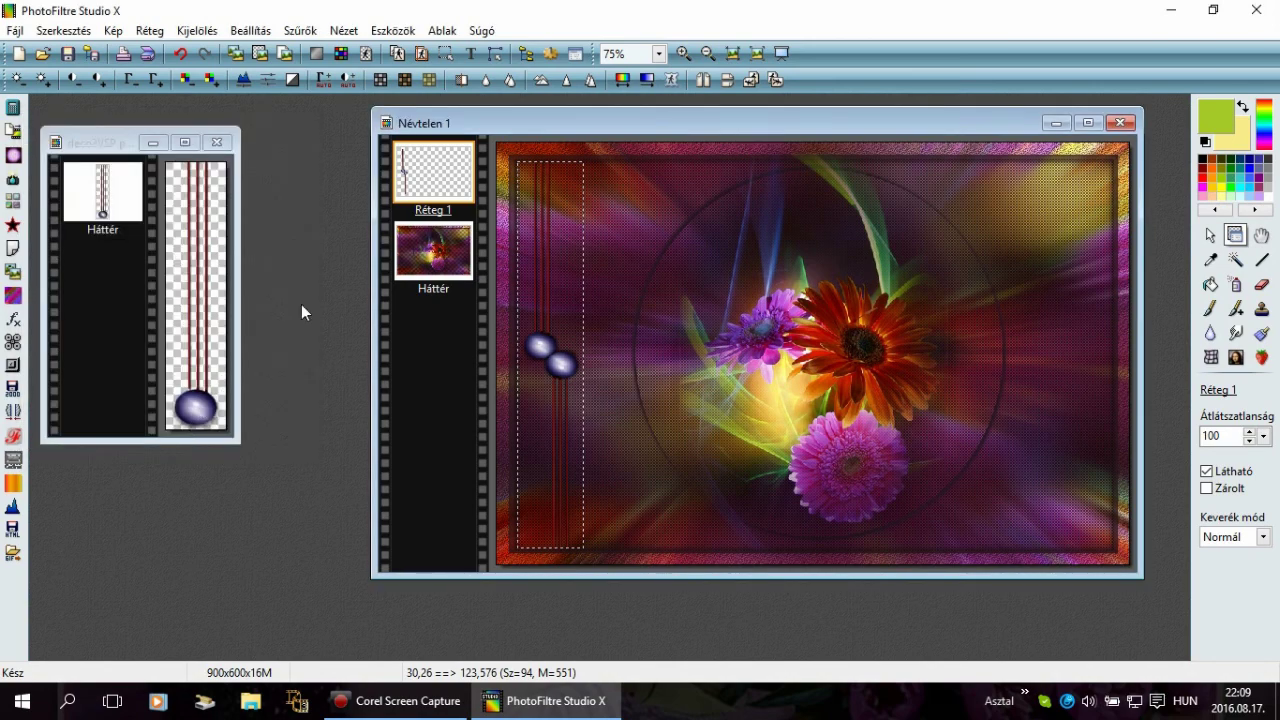
Step: Merge the shadow into the ornament layer and add a second shadow with X and Y offsets of -1
right_click(405, 165)
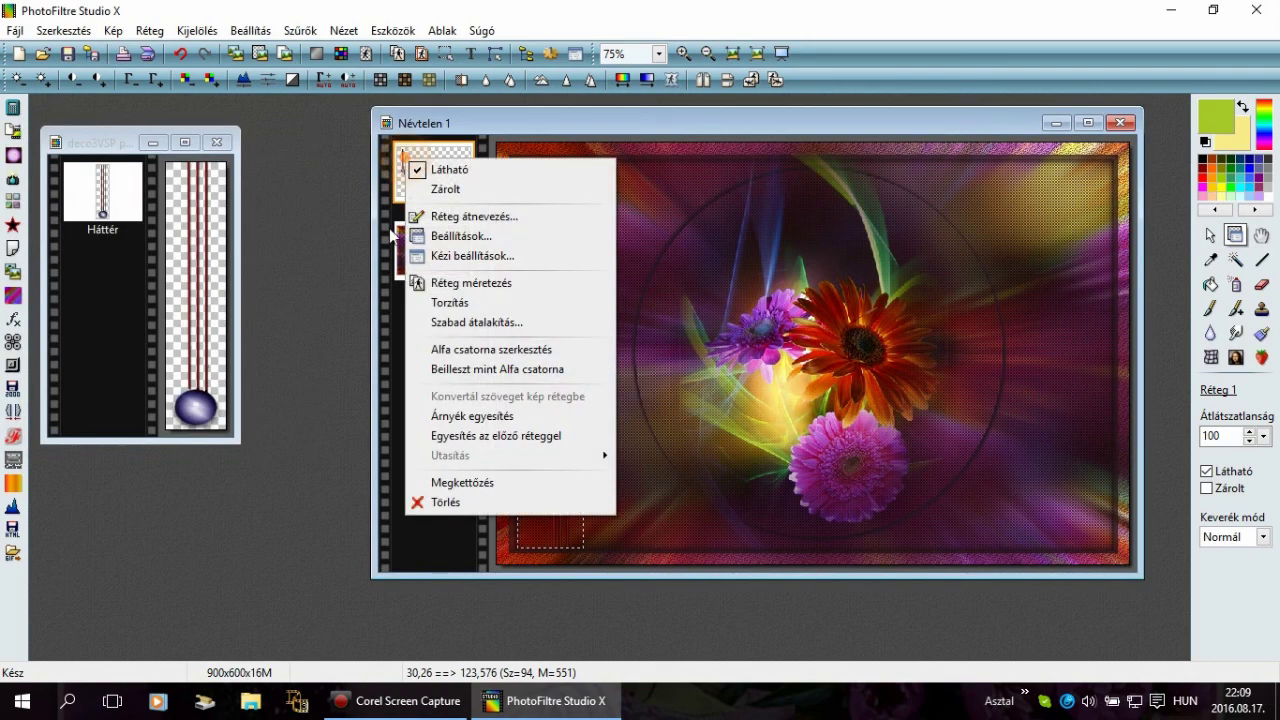
left_click(430, 418)
right_click(400, 148)
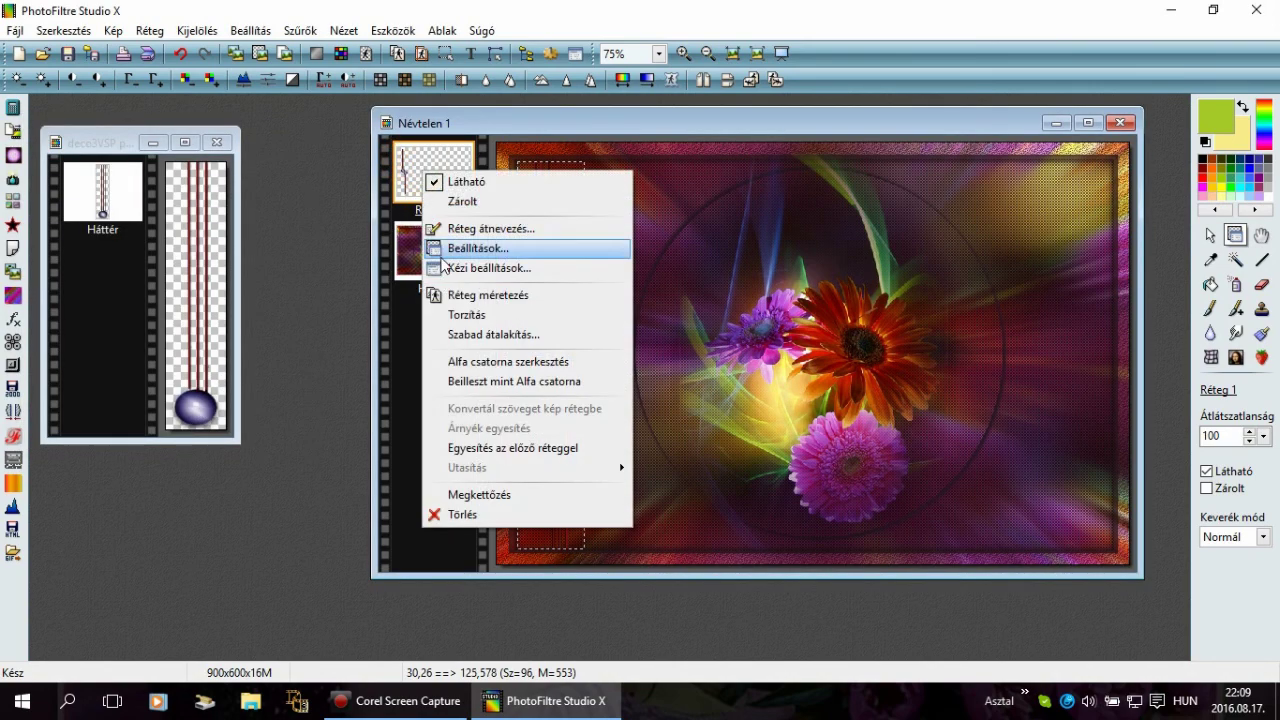
left_click(443, 250)
left_click(62, 227)
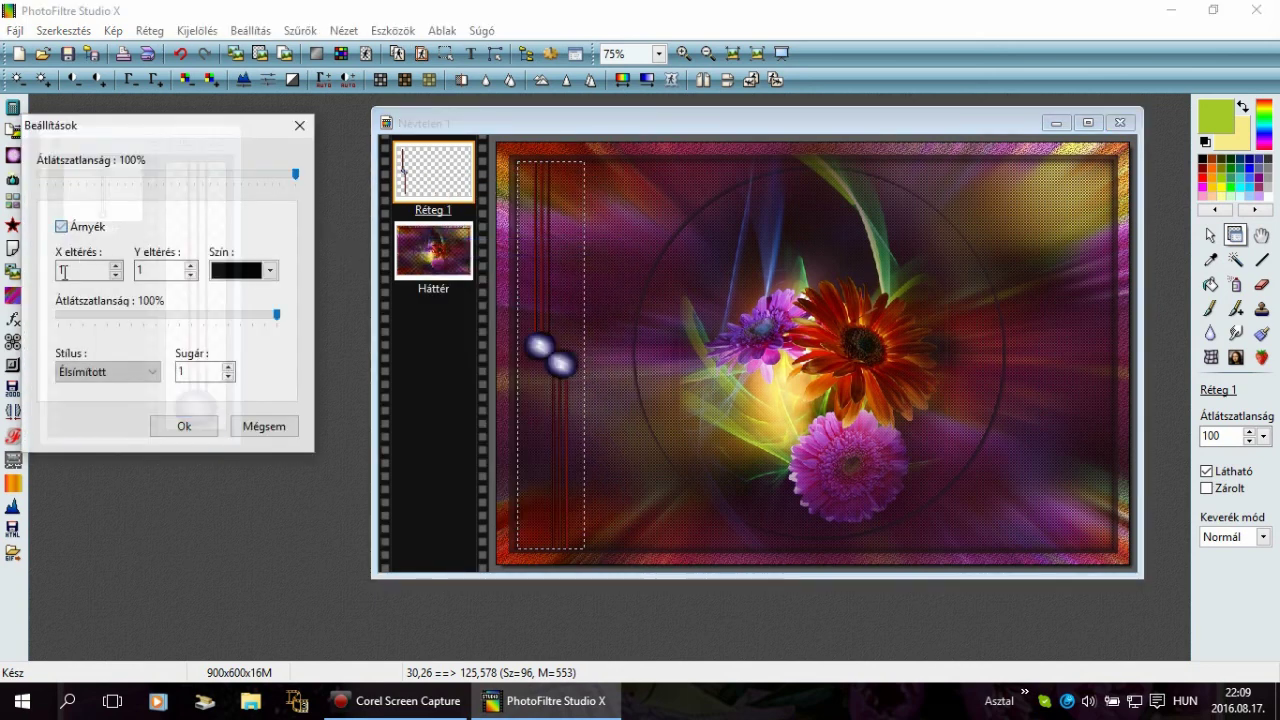
left_click(60, 269)
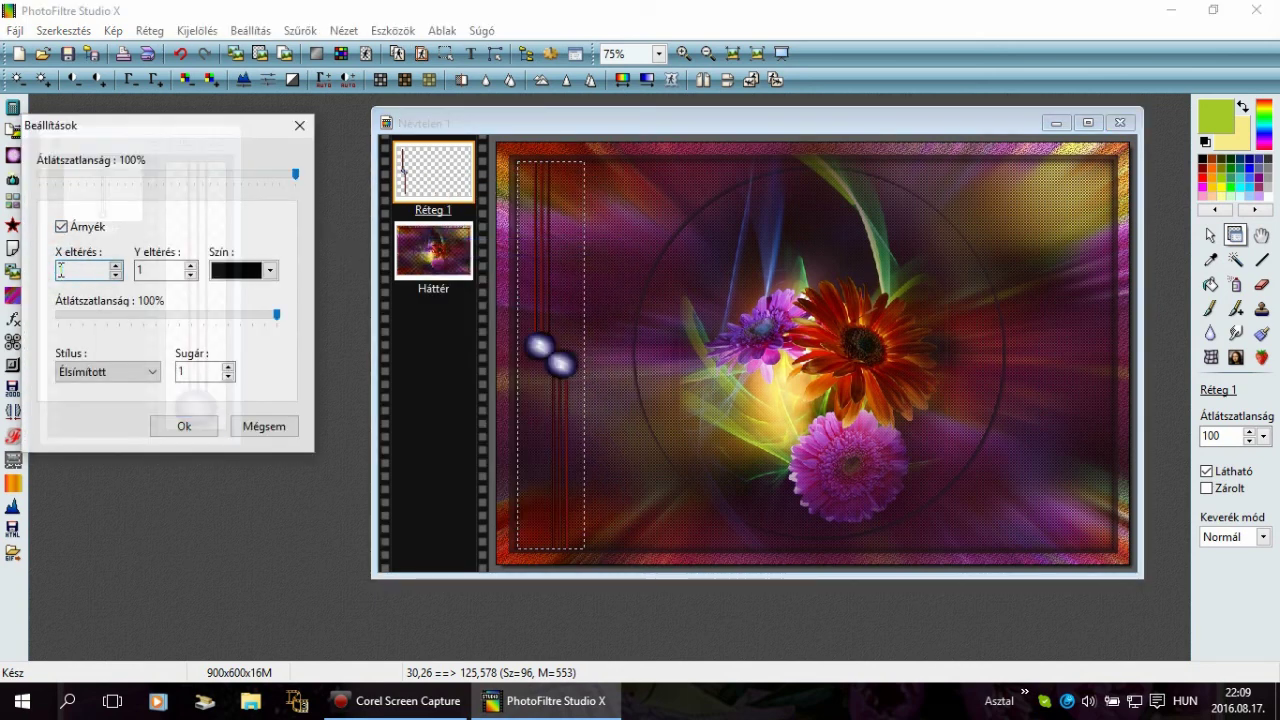
type("-")
left_click(138, 270)
type("-")
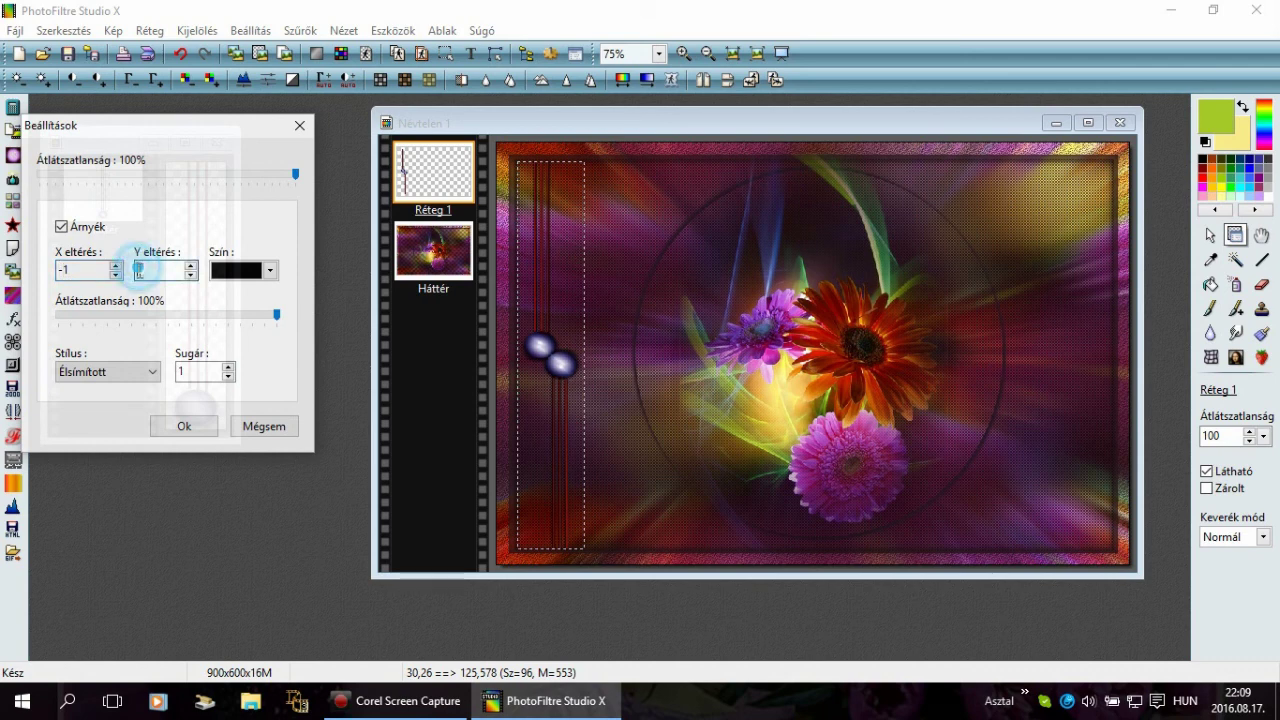
left_click(200, 425)
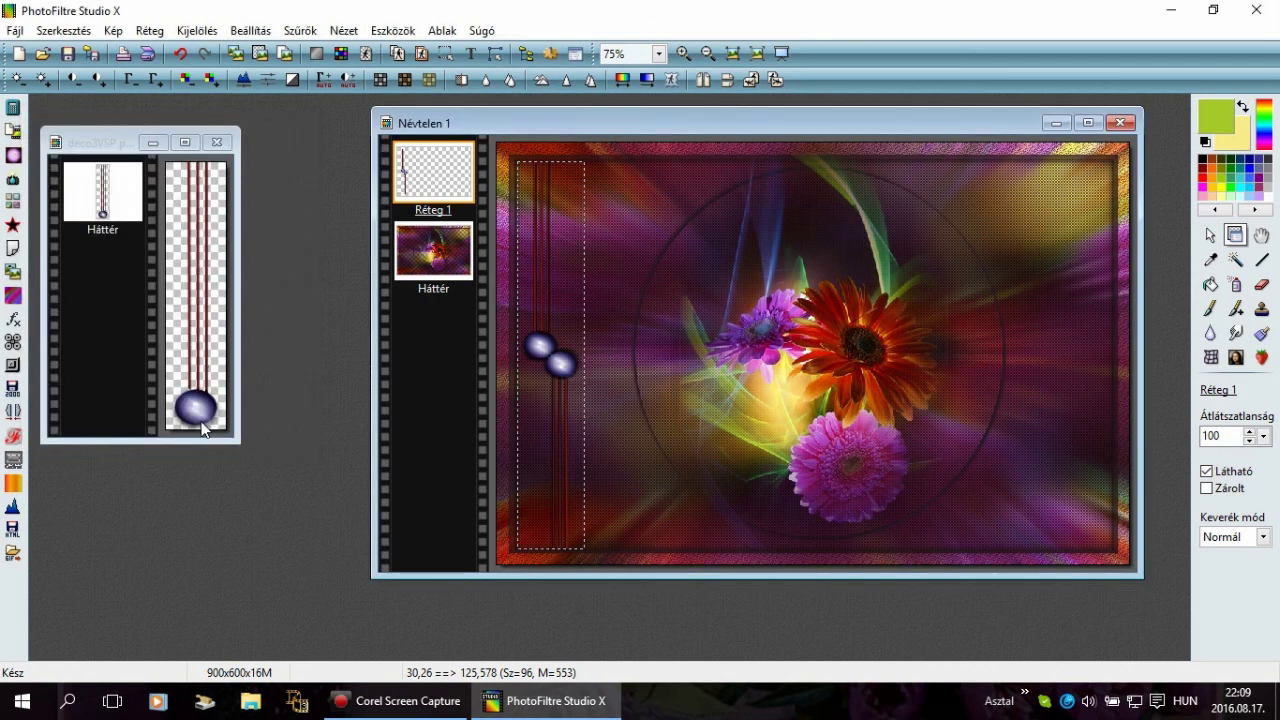
Step: Duplicate the ornament layer, mirrored horizontally, and place the copy just inside the picture's right border, level with the original
right_click(424, 174)
left_click(503, 492)
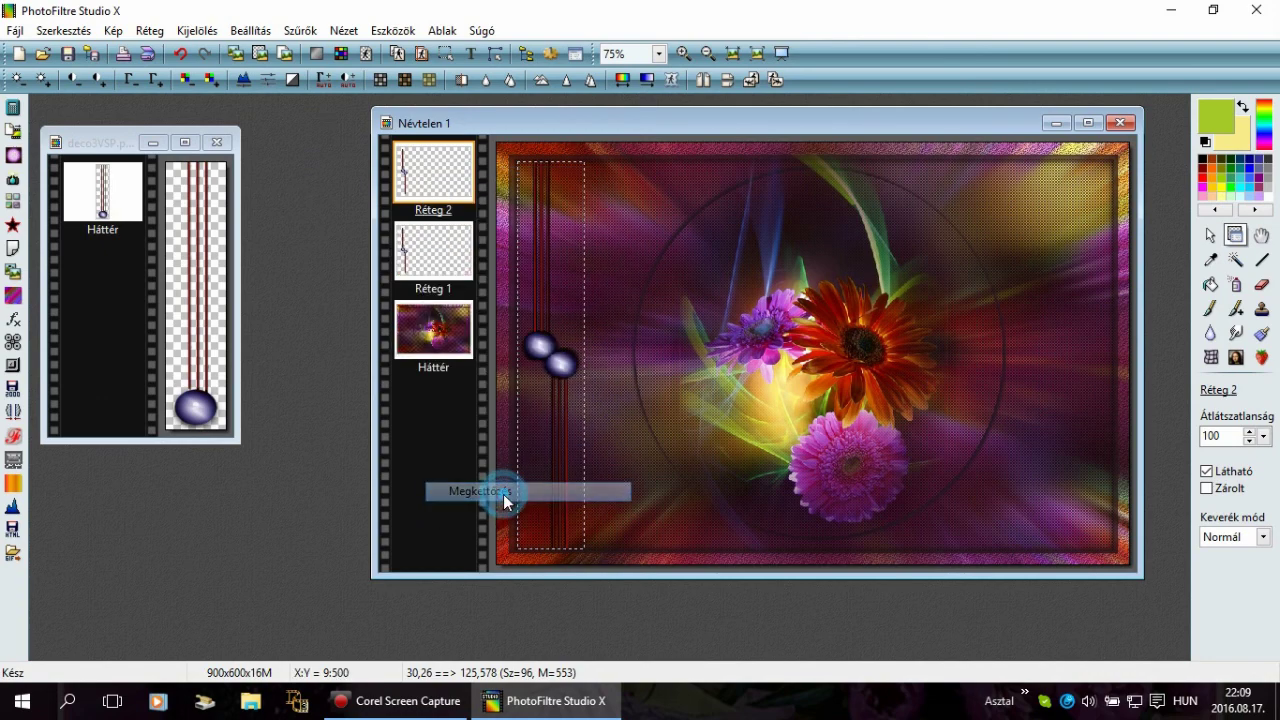
left_click(707, 82)
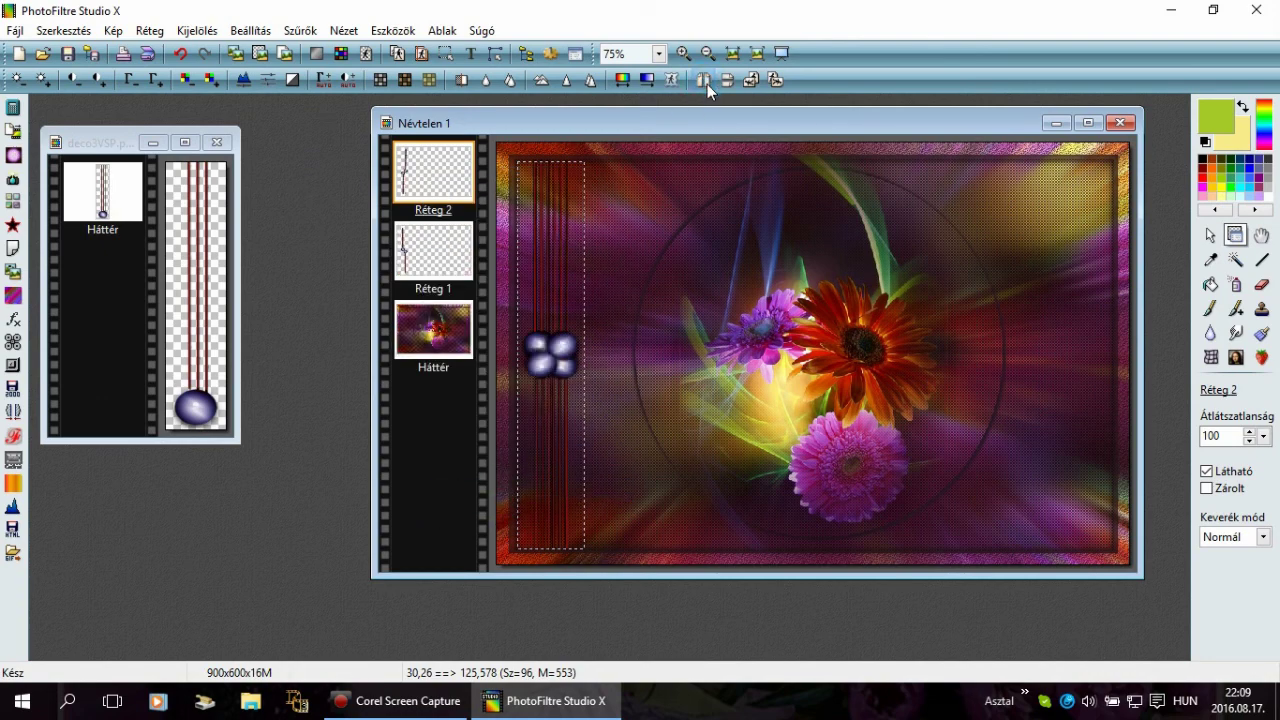
left_click_drag(545, 376, 1069, 375)
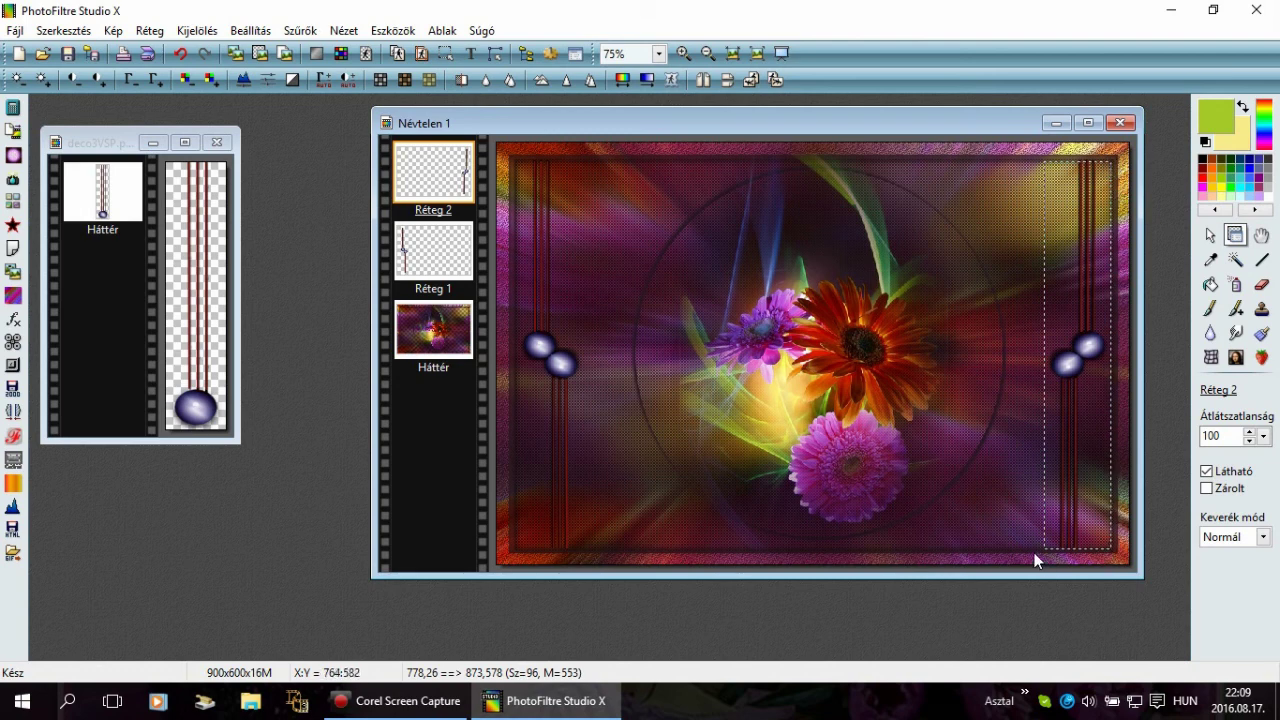
Step: Merge the right-hand ornament copy into the layer below and close the deco3VSP image
right_click(431, 181)
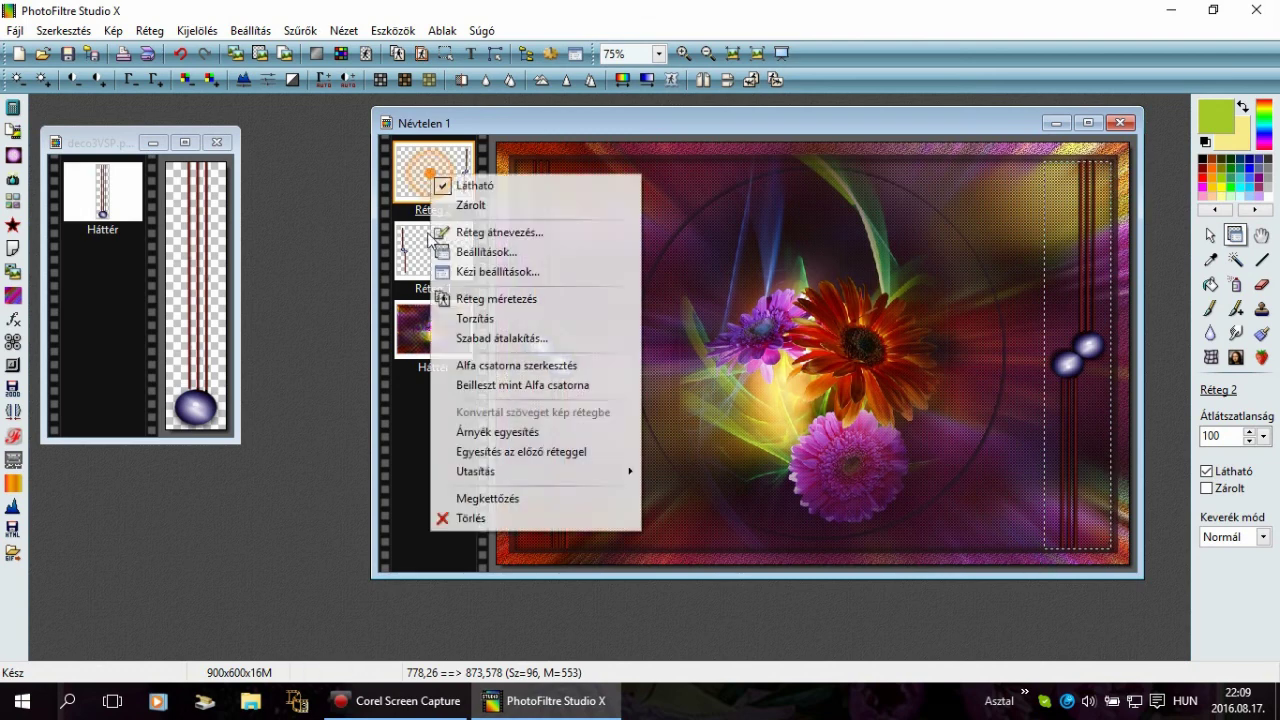
left_click(507, 455)
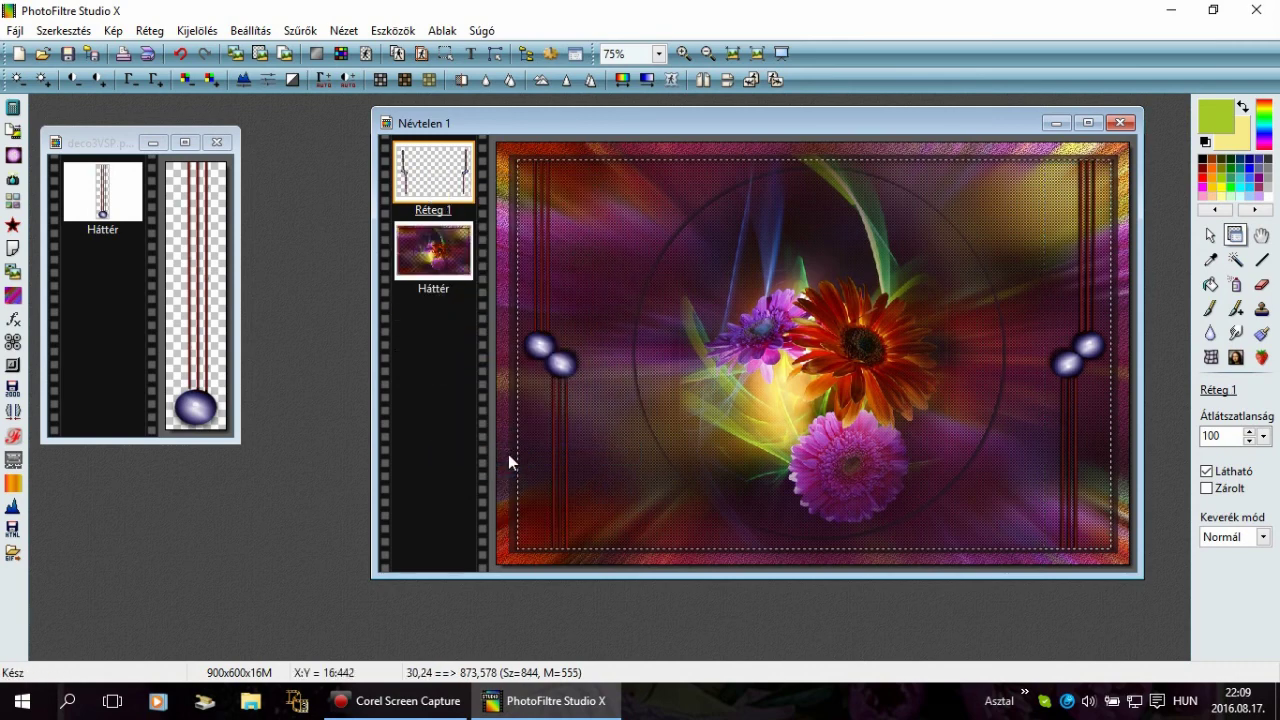
left_click(216, 142)
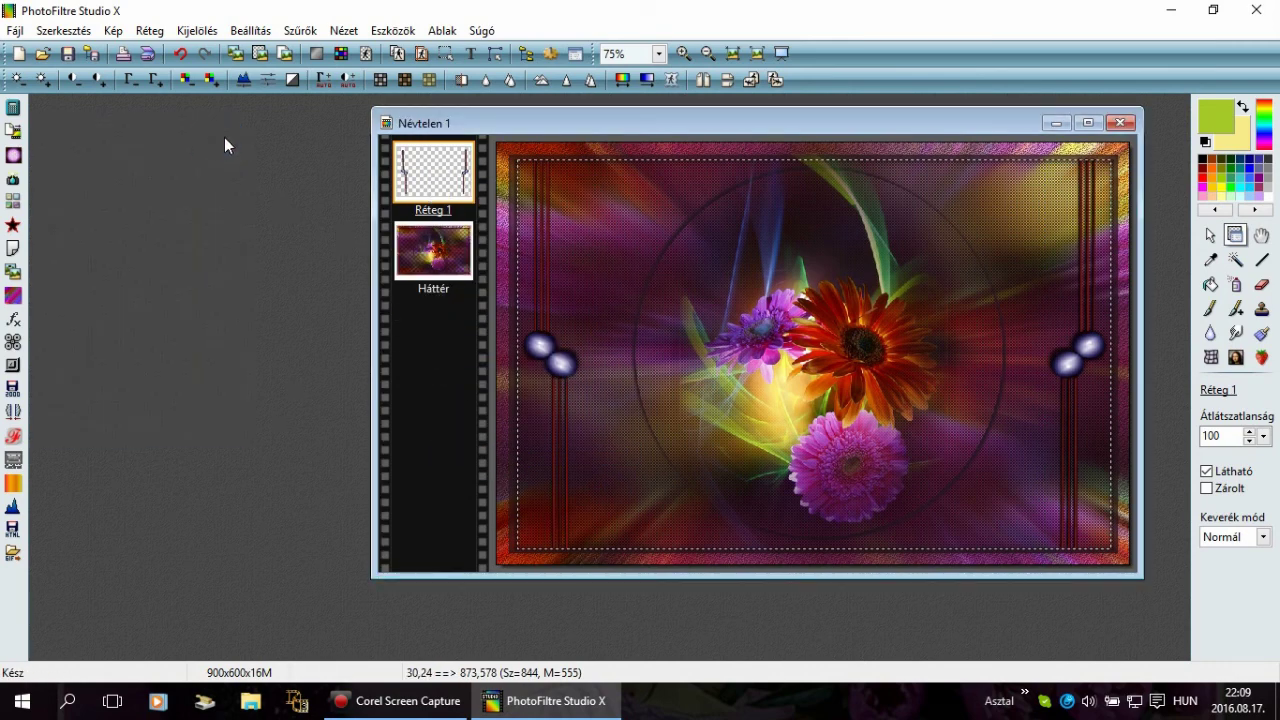
Step: Open the 9mZdVwsHcj1h… woman image from the 20 Lecke folder and erase the area to the upper left of her head
left_click(44, 58)
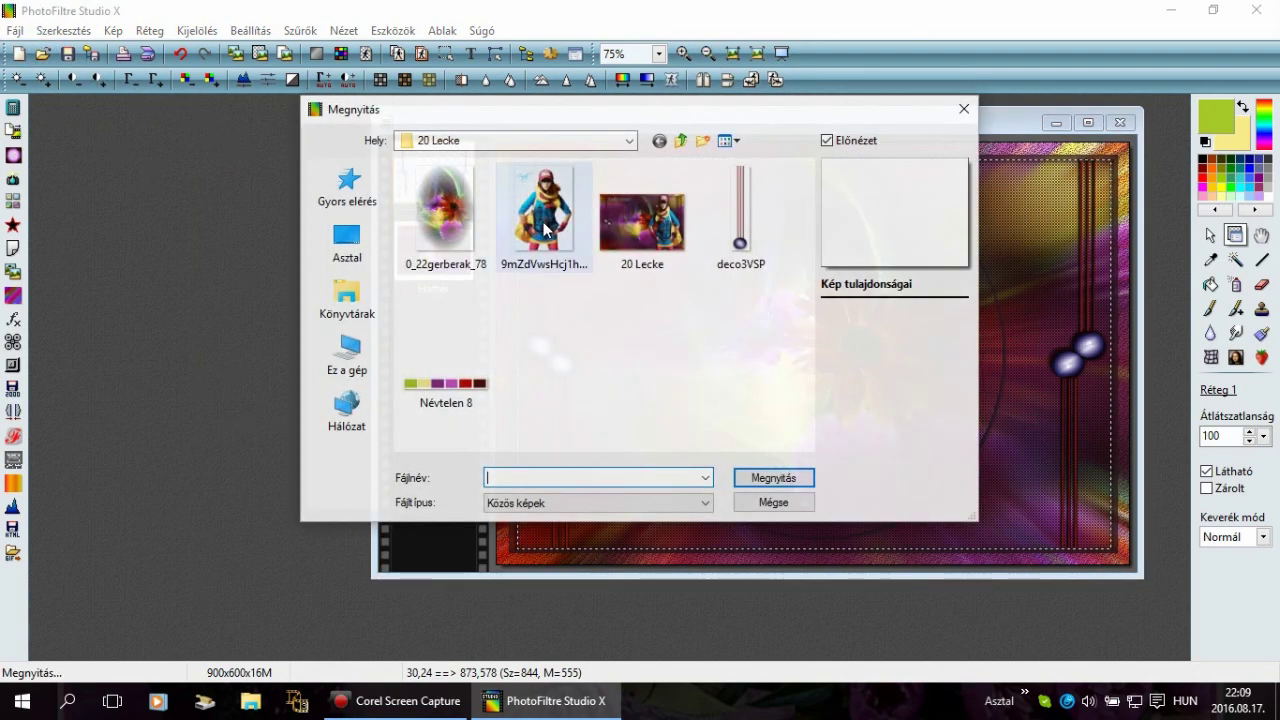
left_click(543, 229)
left_click(764, 479)
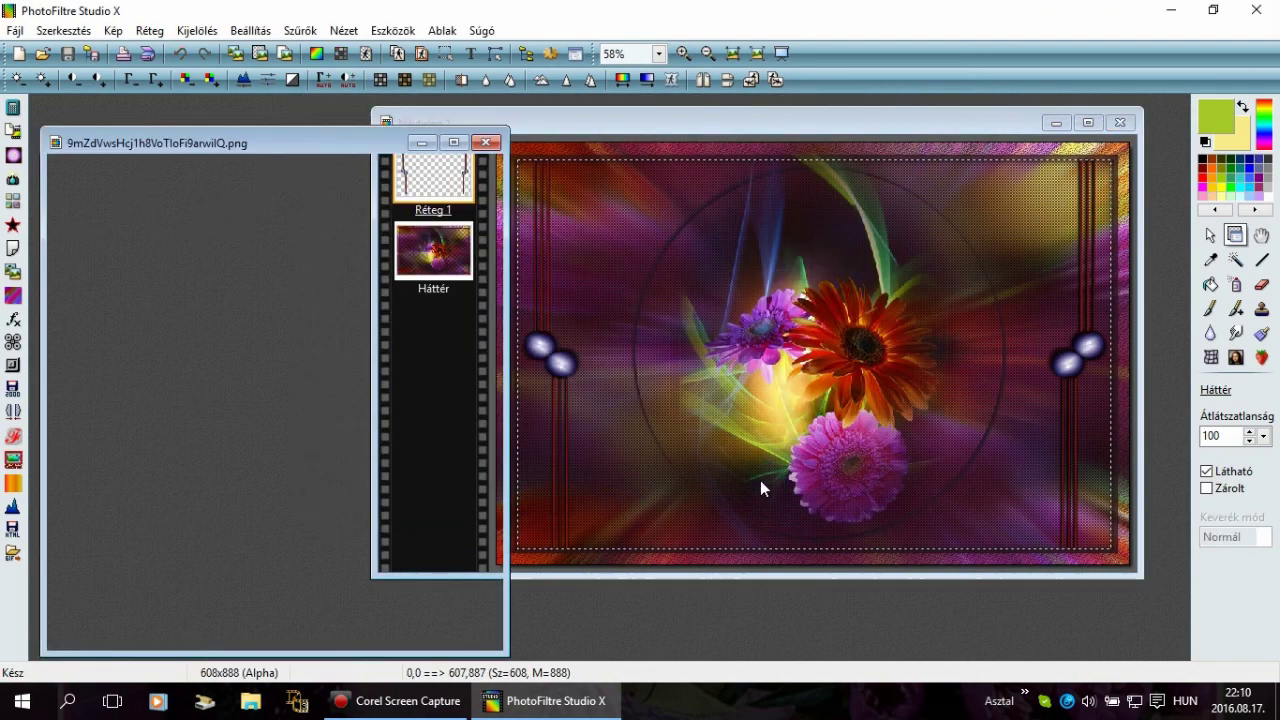
left_click(1262, 284)
mouse_move(286, 217)
left_mouse_down()
mouse_move(267, 204)
mouse_move(195, 257)
left_mouse_up()
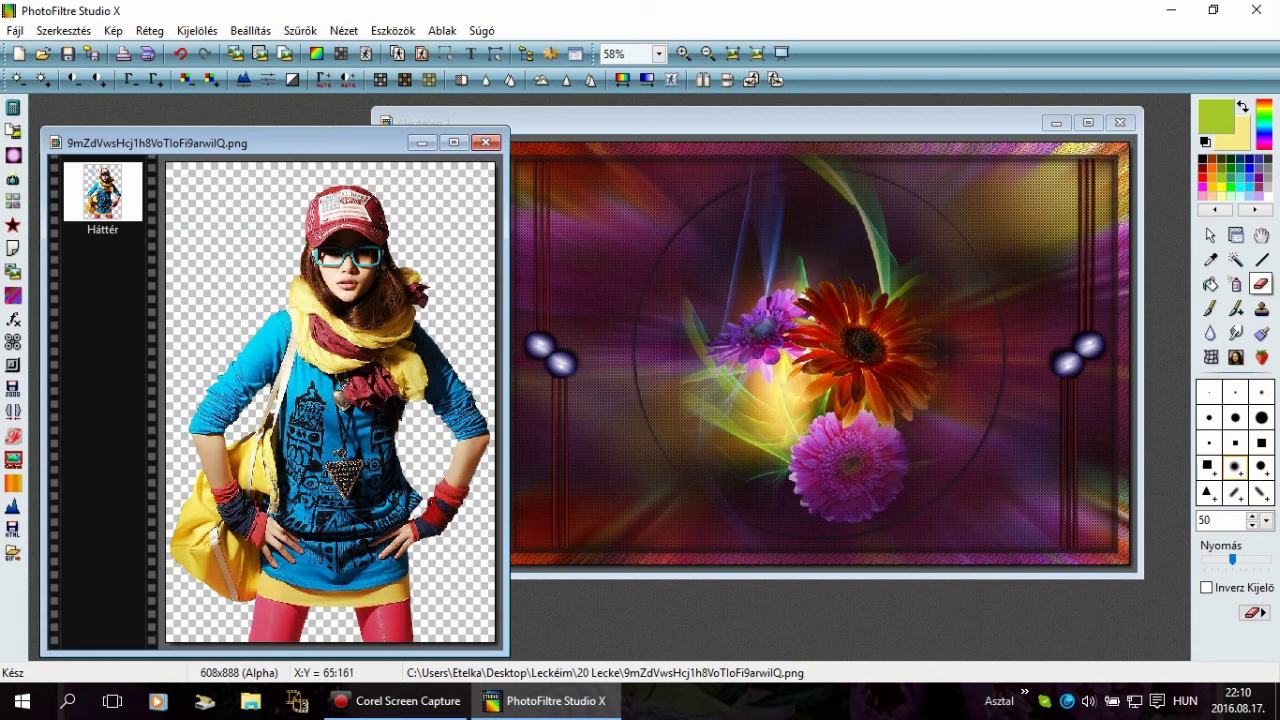
Step: Copy the whole woman image and paste it as a new layer into the bordered flower picture
left_click(1210, 234)
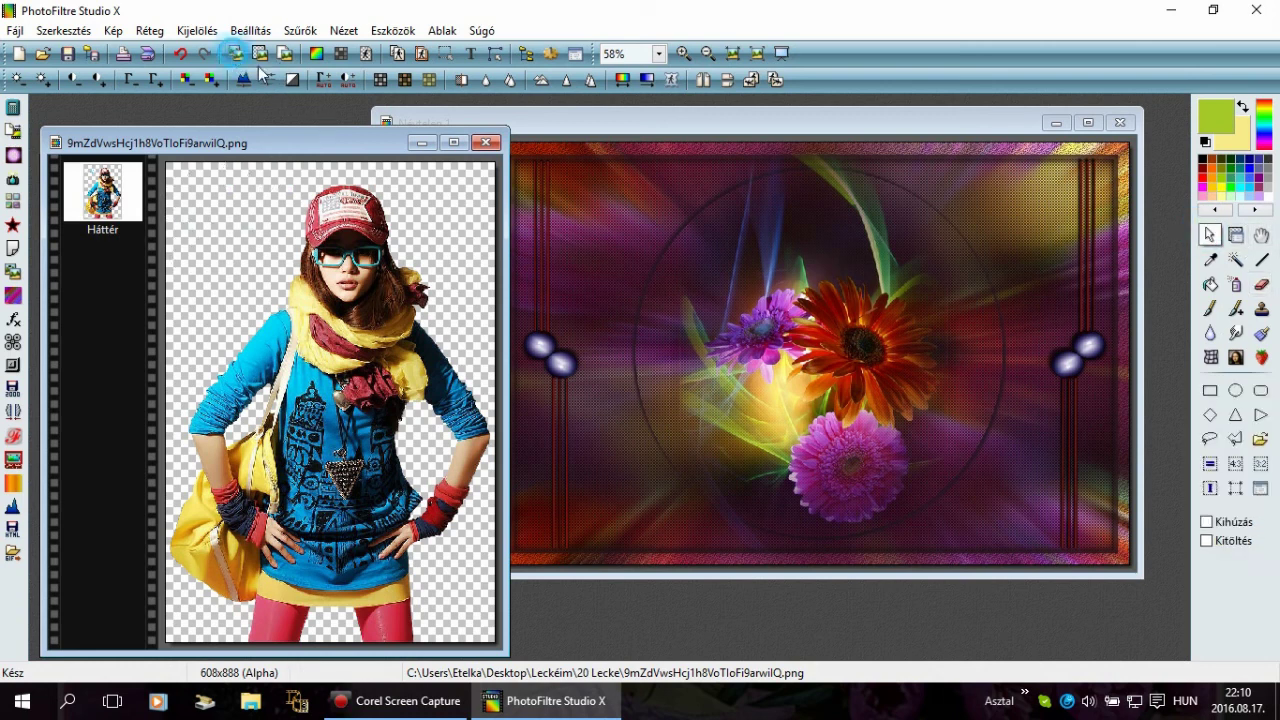
left_click(641, 125)
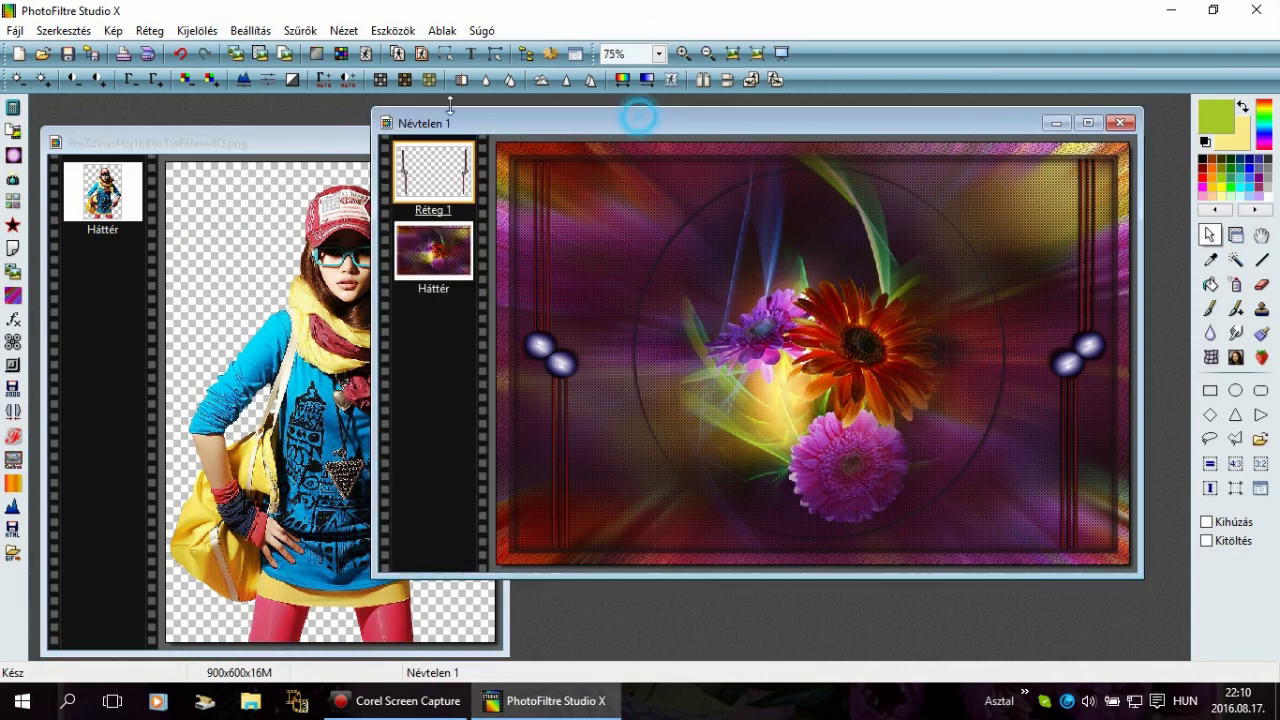
left_click(261, 56)
Step: Scale the woman layer down to about 367 × 535 pixels with free transform and move it to the picture's right side
right_click(422, 168)
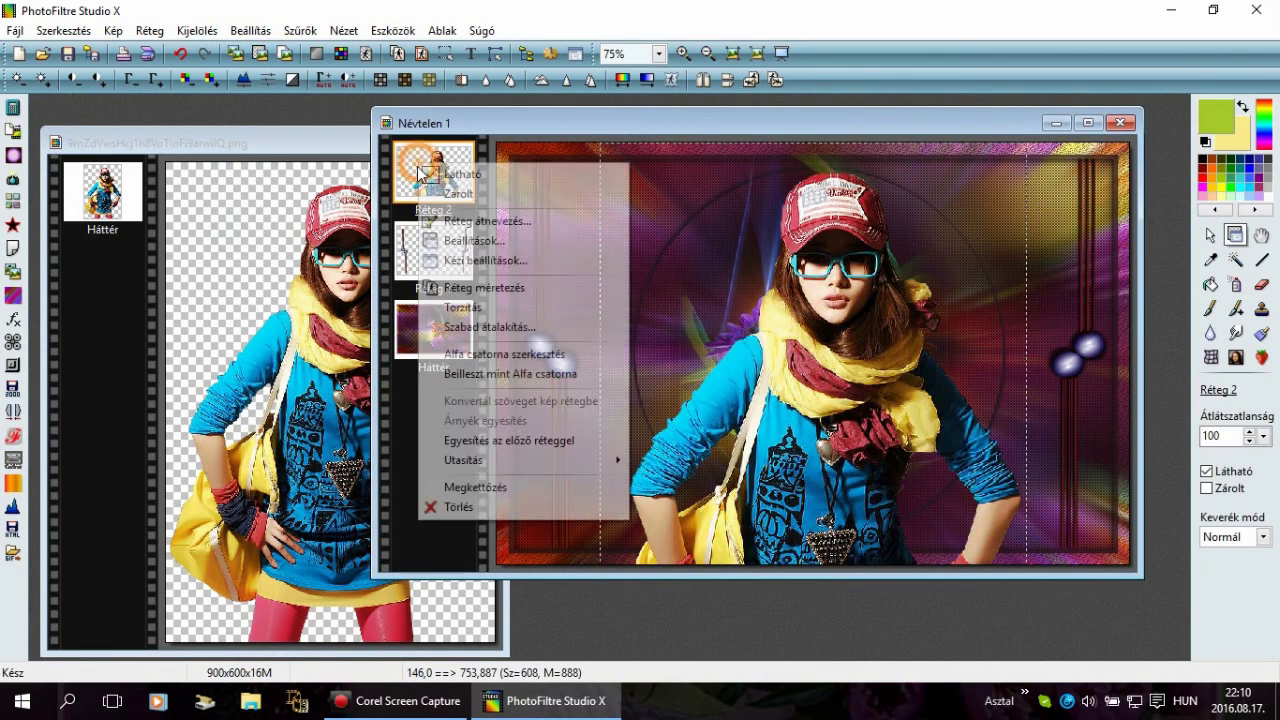
left_click(435, 331)
left_click_drag(122, 233, 80, 233)
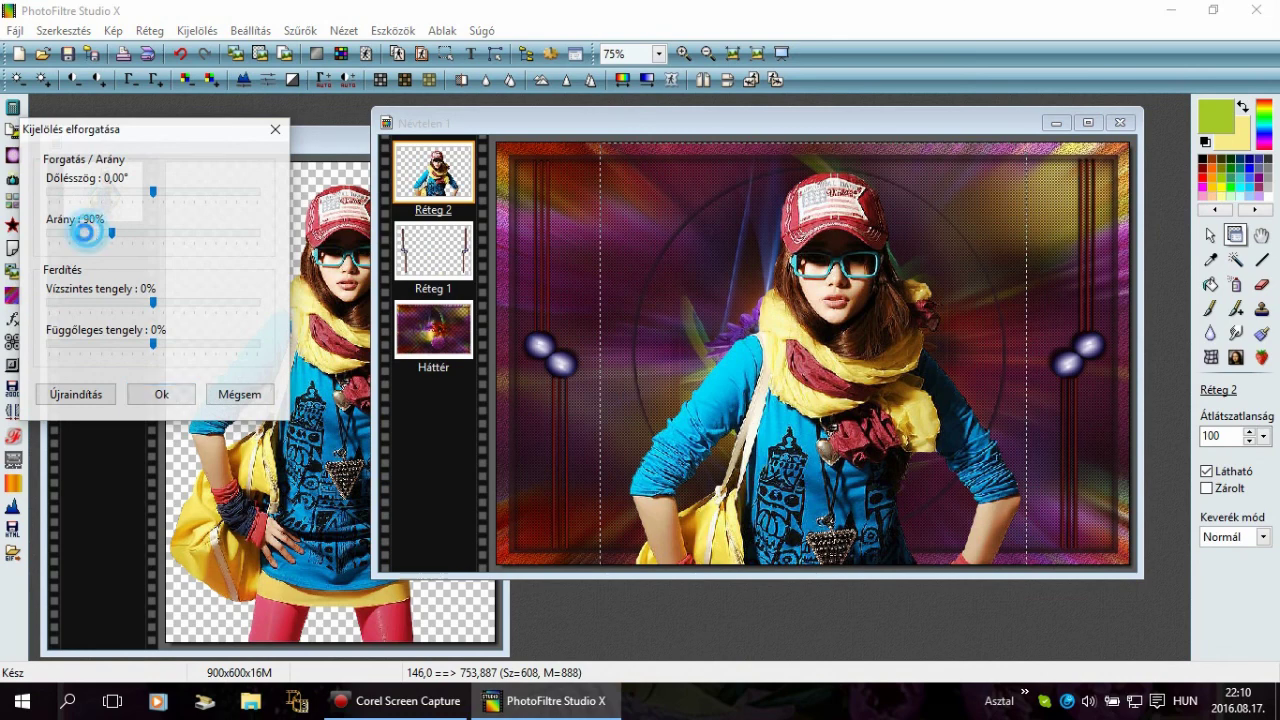
left_click(161, 394)
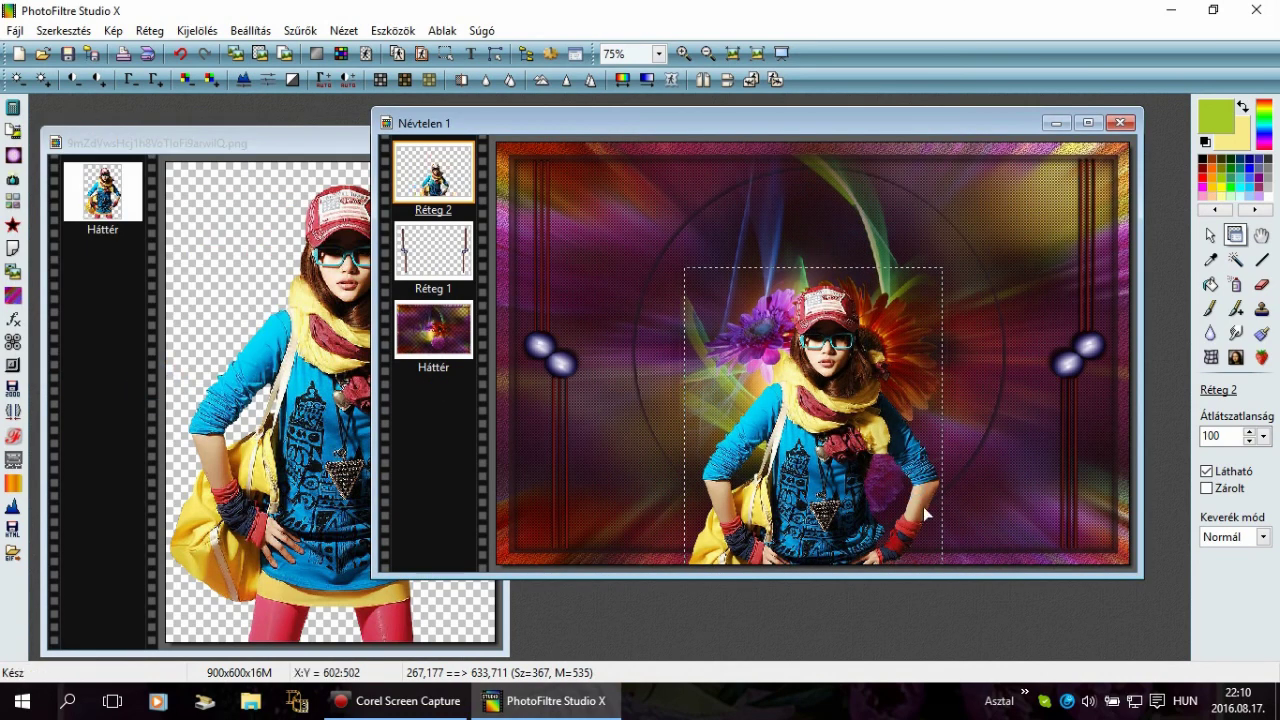
left_click_drag(850, 505, 993, 390)
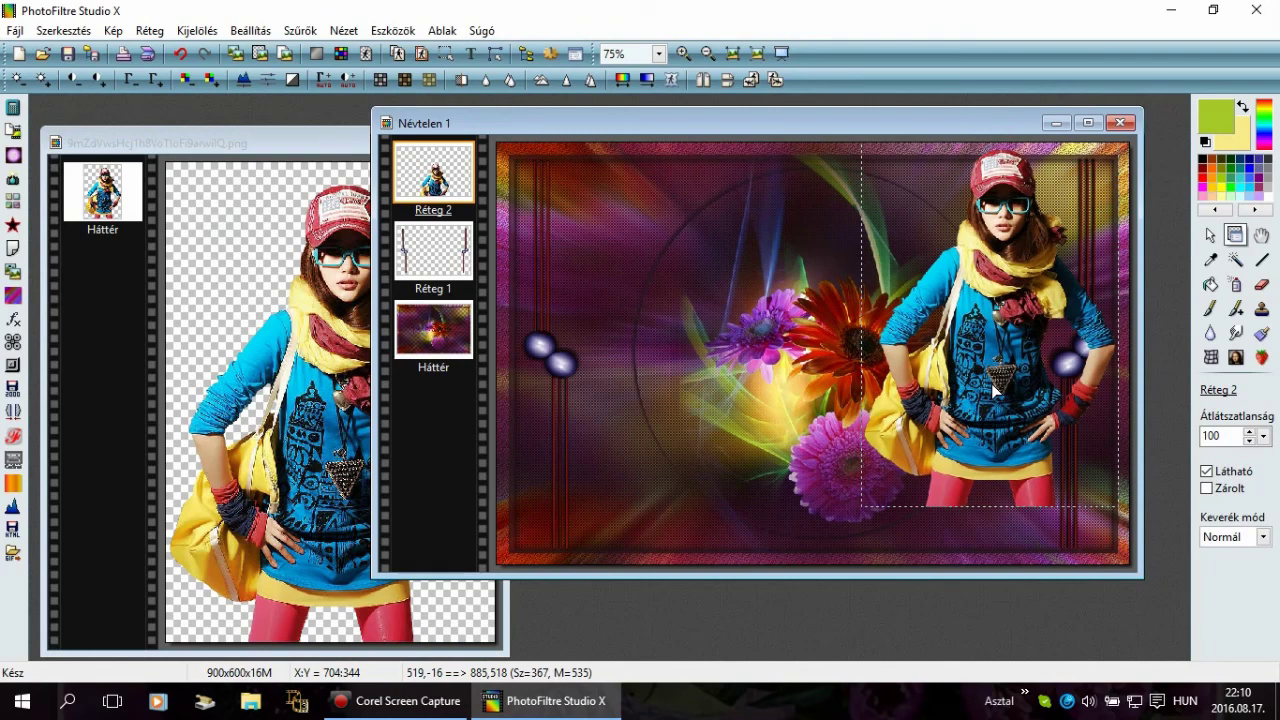
Step: Mirror the woman layer horizontally and stretch its lower edge down to a height of about 633 pixels
left_click(703, 80)
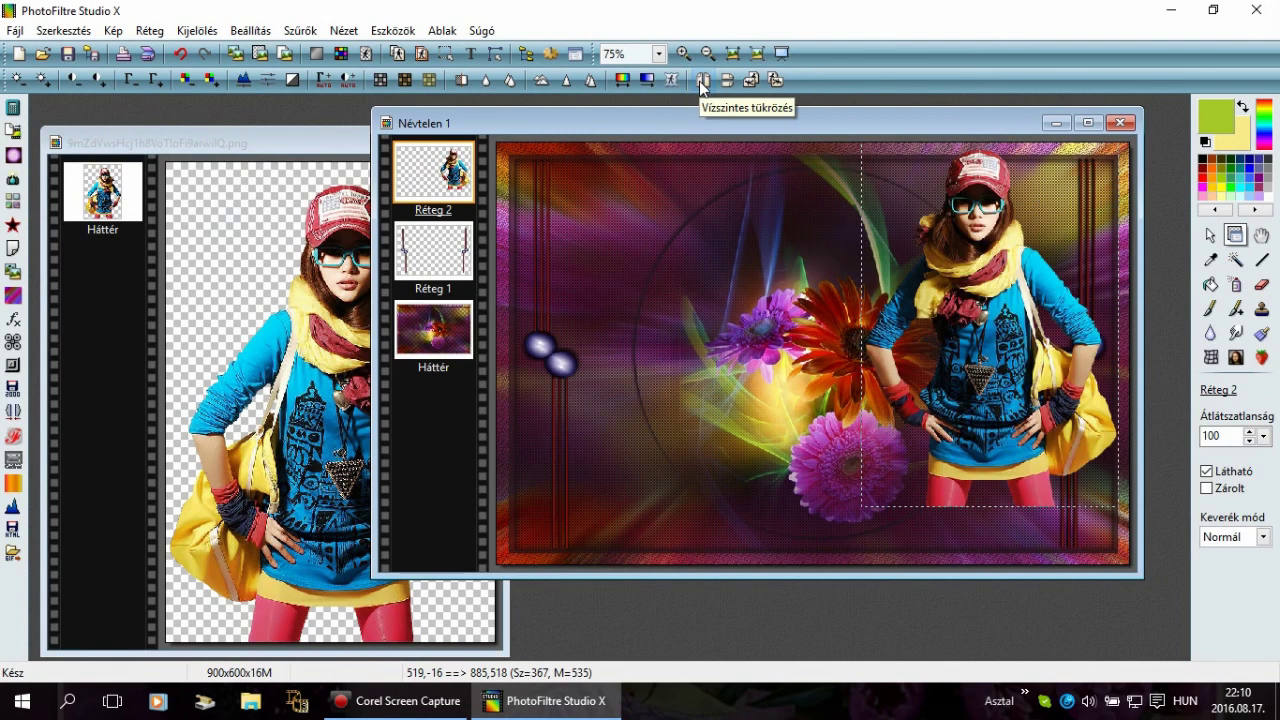
right_click(983, 382)
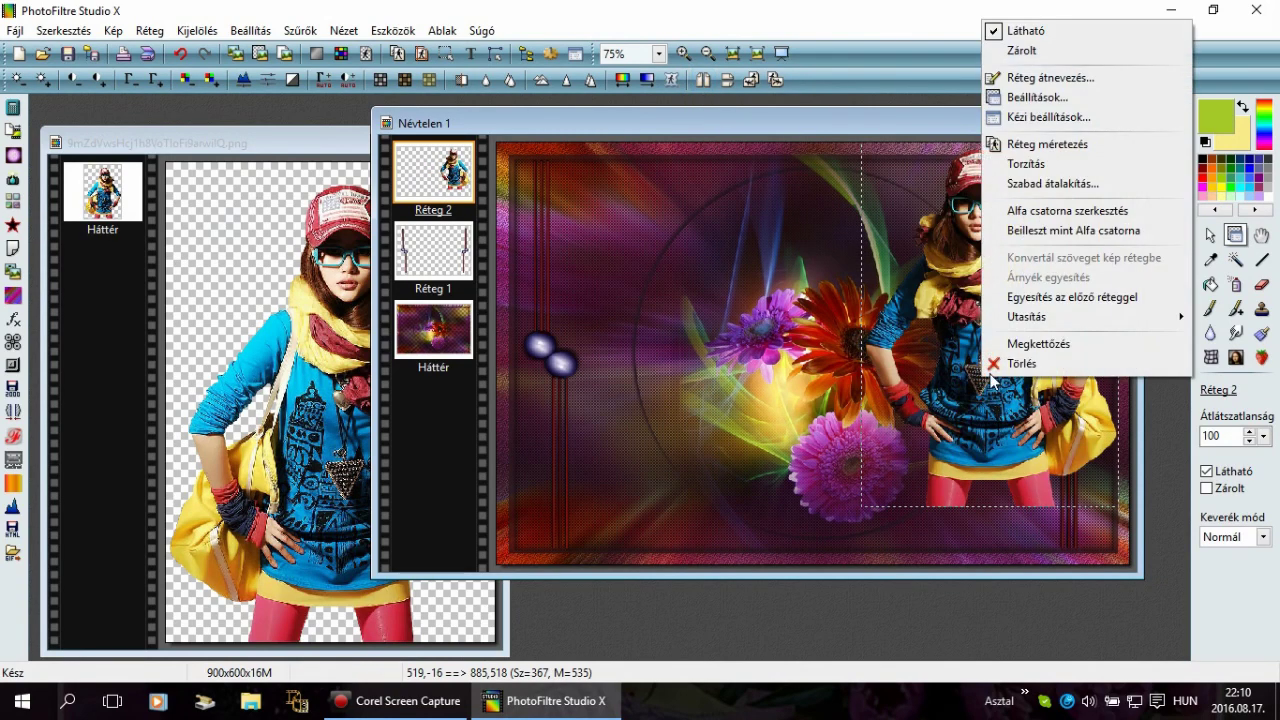
left_click(1081, 146)
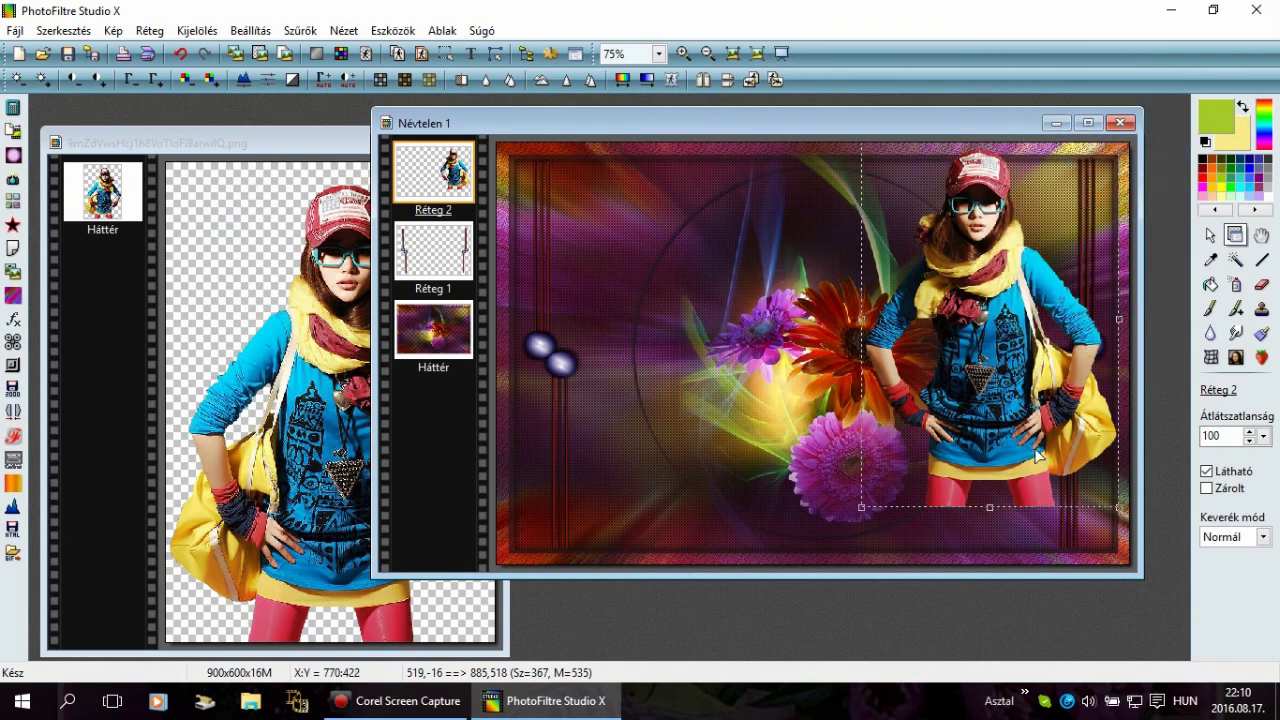
left_click_drag(991, 512, 991, 572)
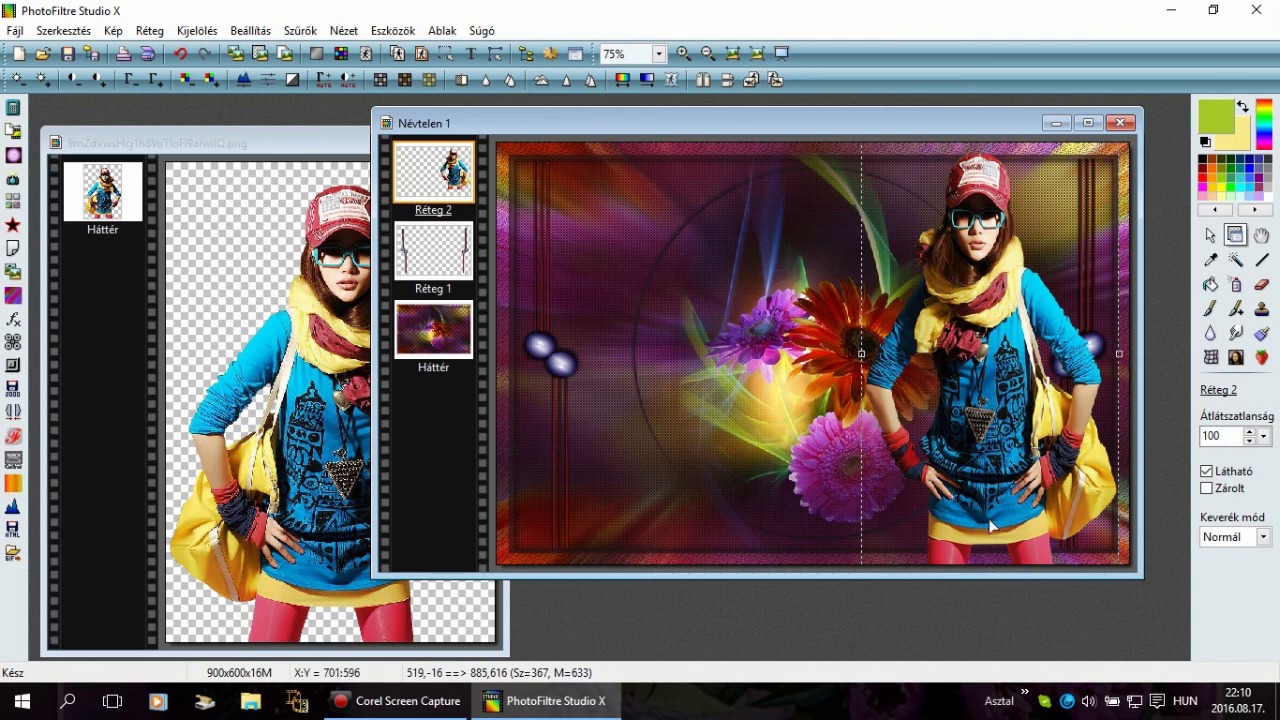
right_click(977, 330)
left_click(1010, 342)
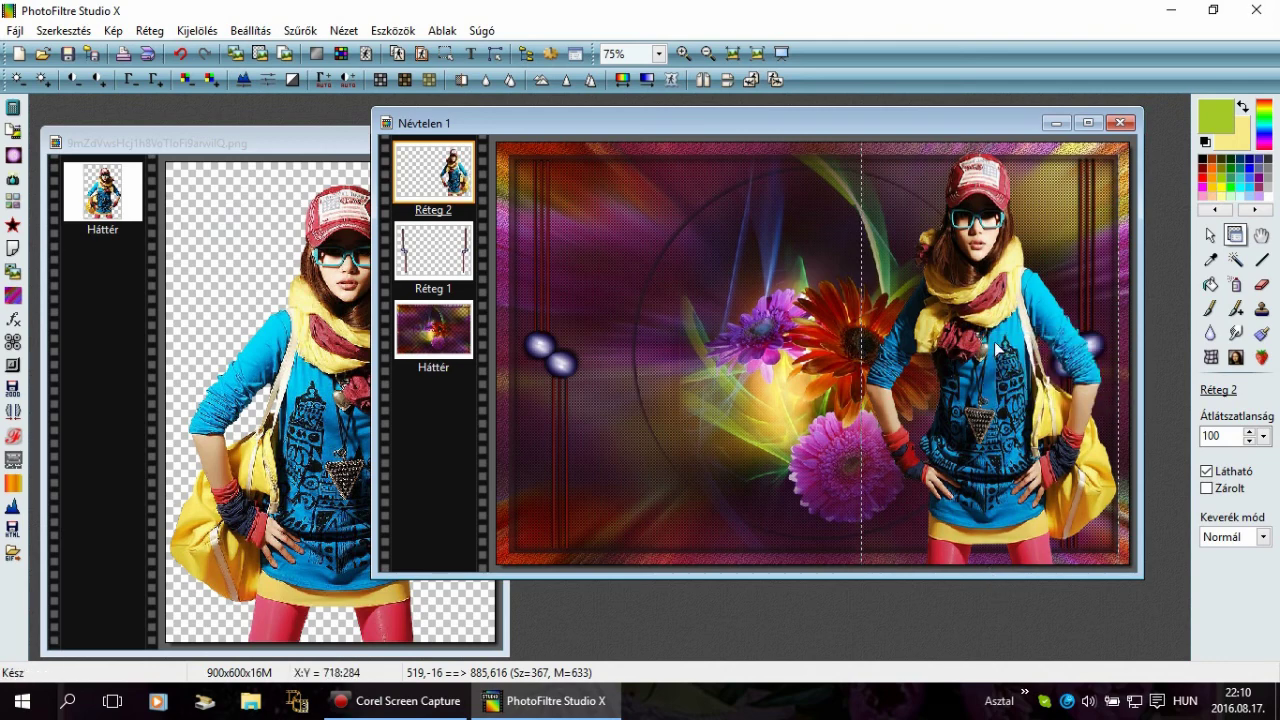
Step: Add a 2-pixel green outer frame around the background of the flower picture
left_click(460, 340)
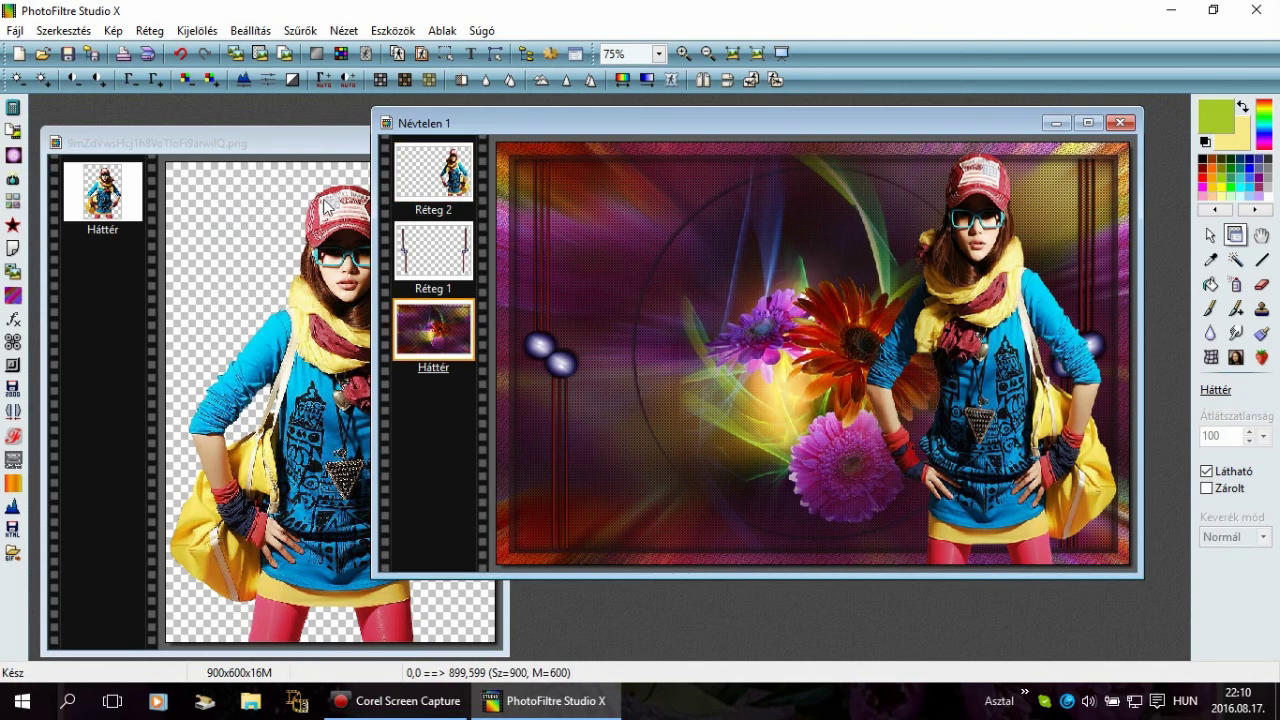
left_click(111, 31)
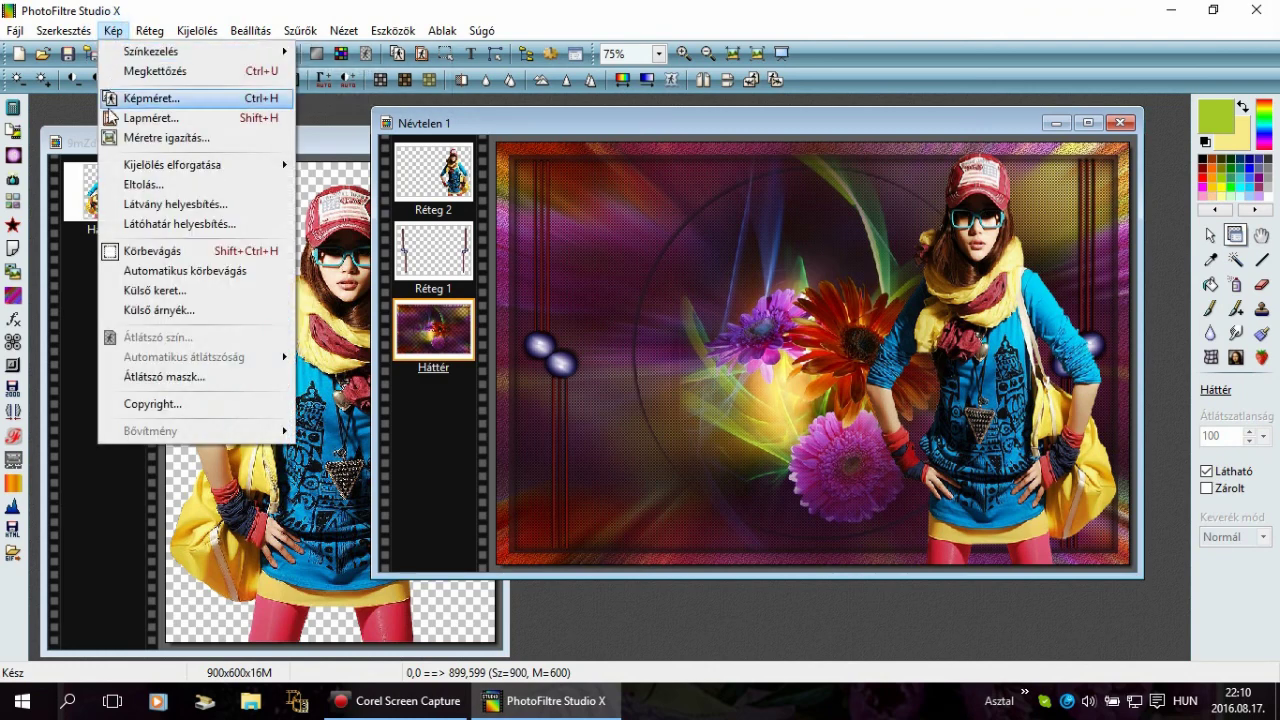
left_click(155, 292)
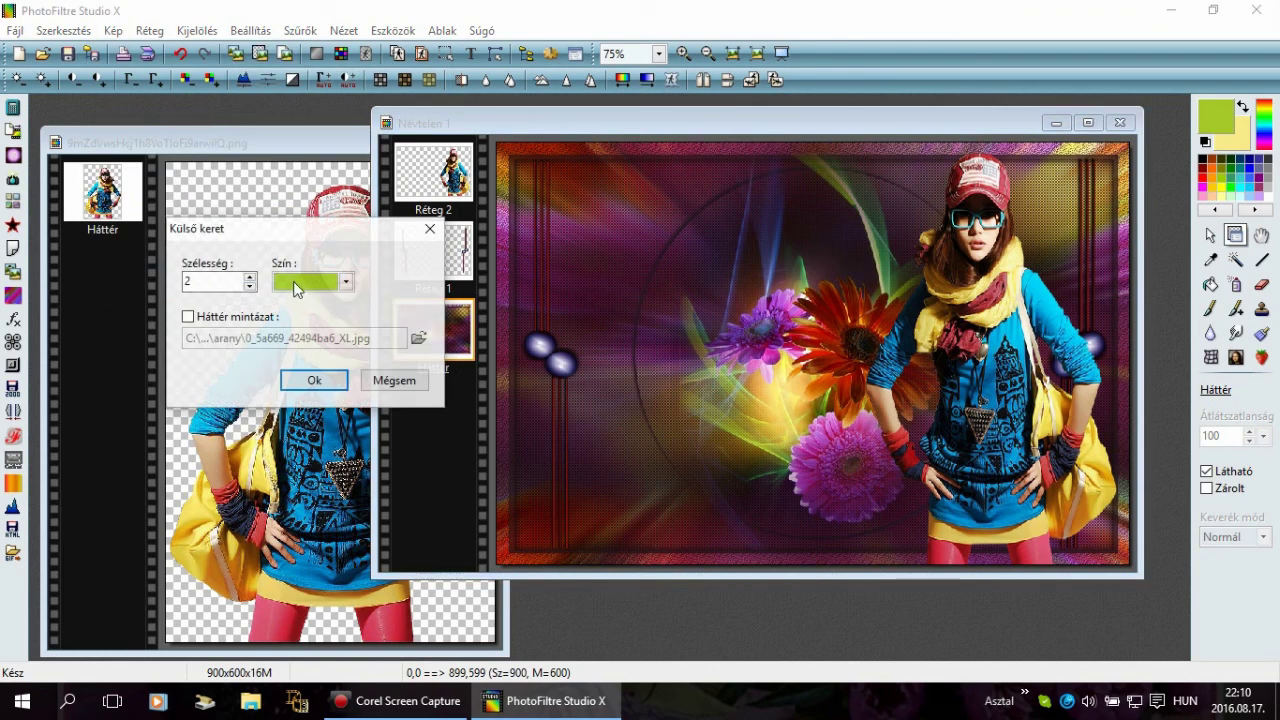
left_click(308, 379)
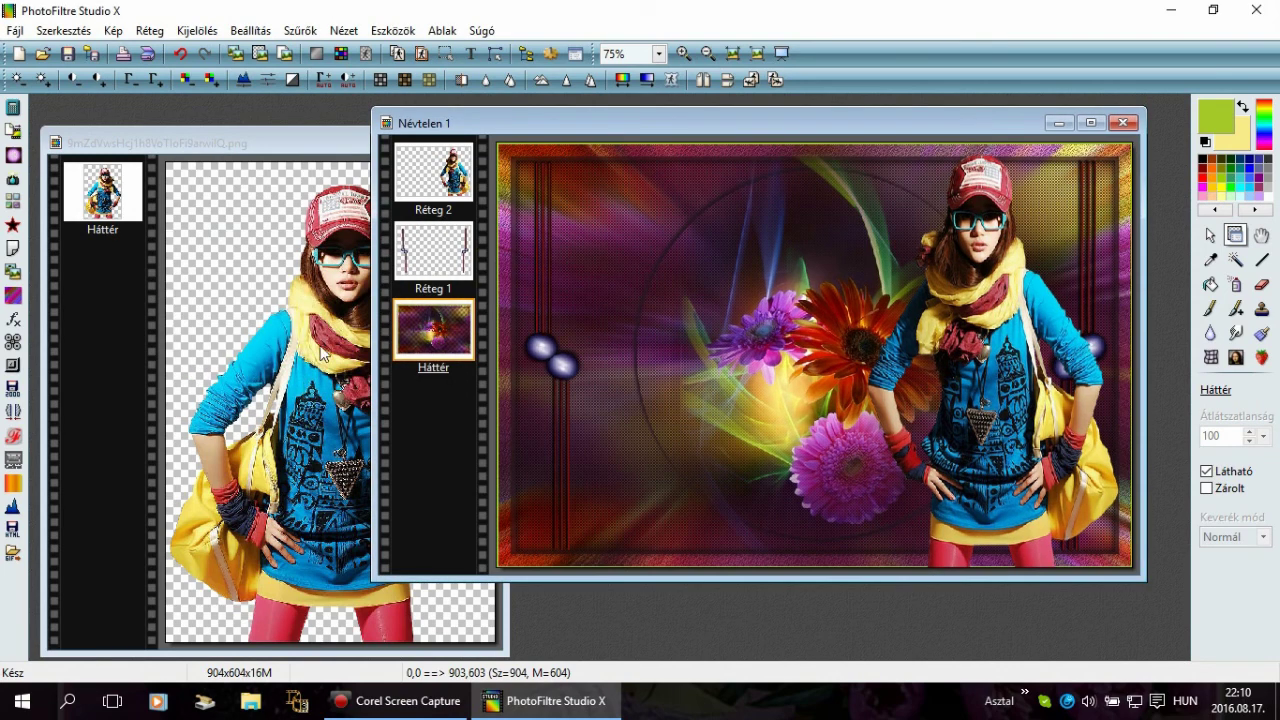
left_click(150, 31)
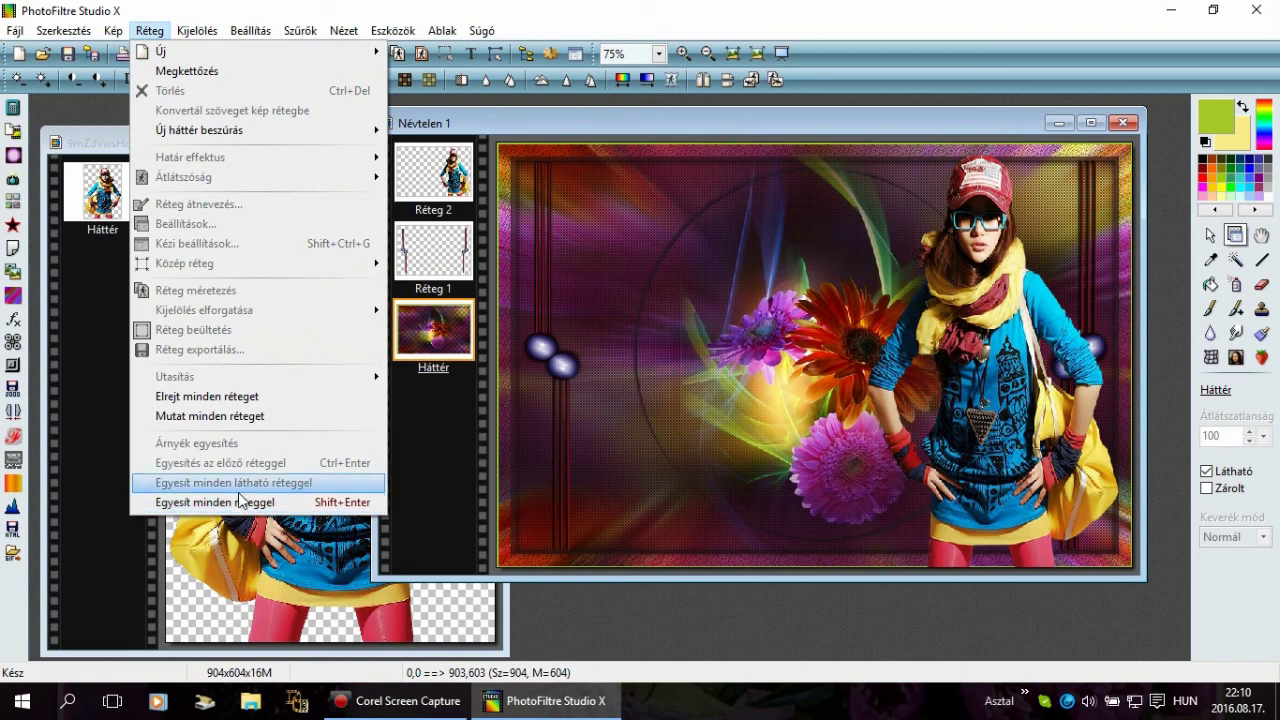
left_click(669, 108)
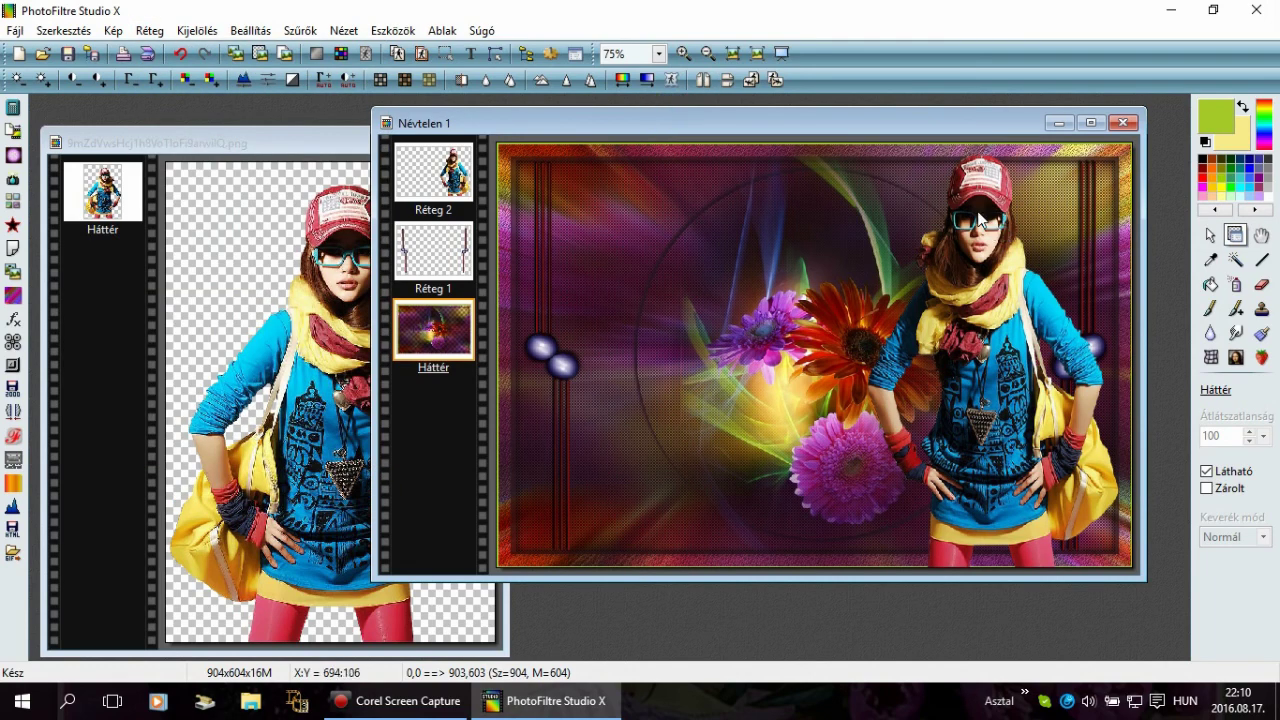
Step: Sharpen the woman layer with the micro contrast filter at 100% intensity and a 12-pixel radius
left_click(441, 176)
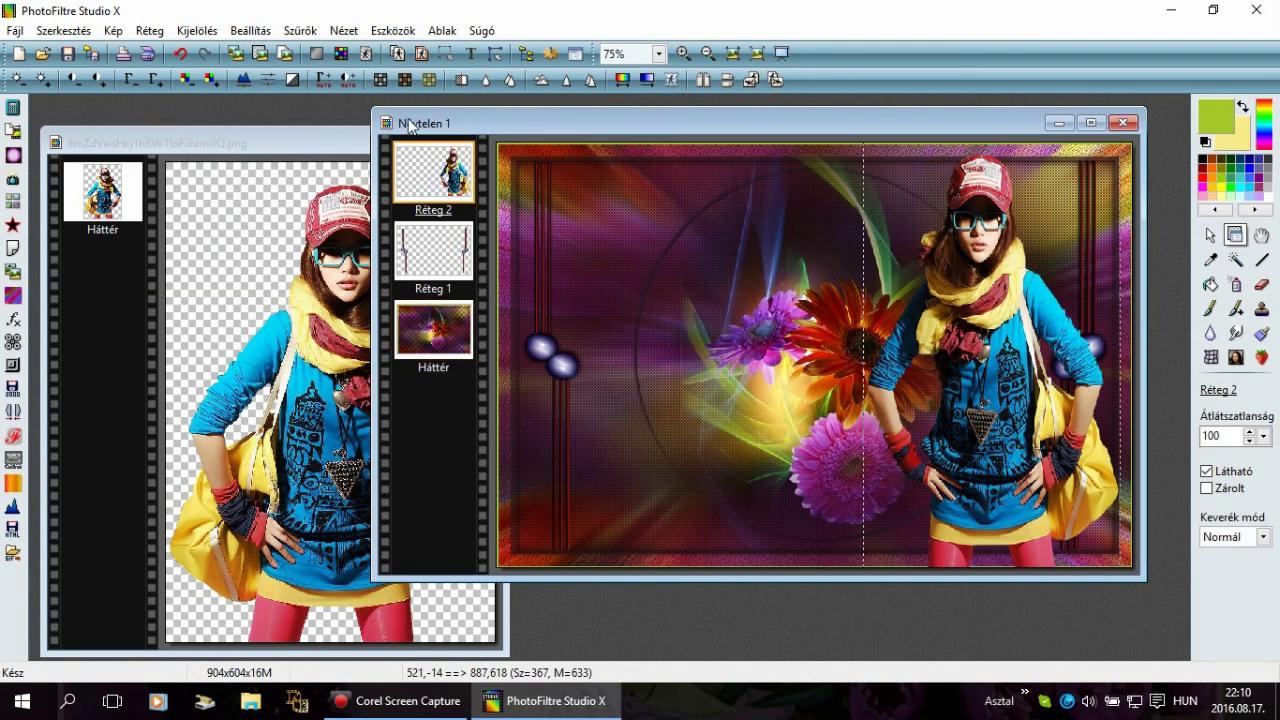
left_click(300, 31)
mouse_move(316, 100)
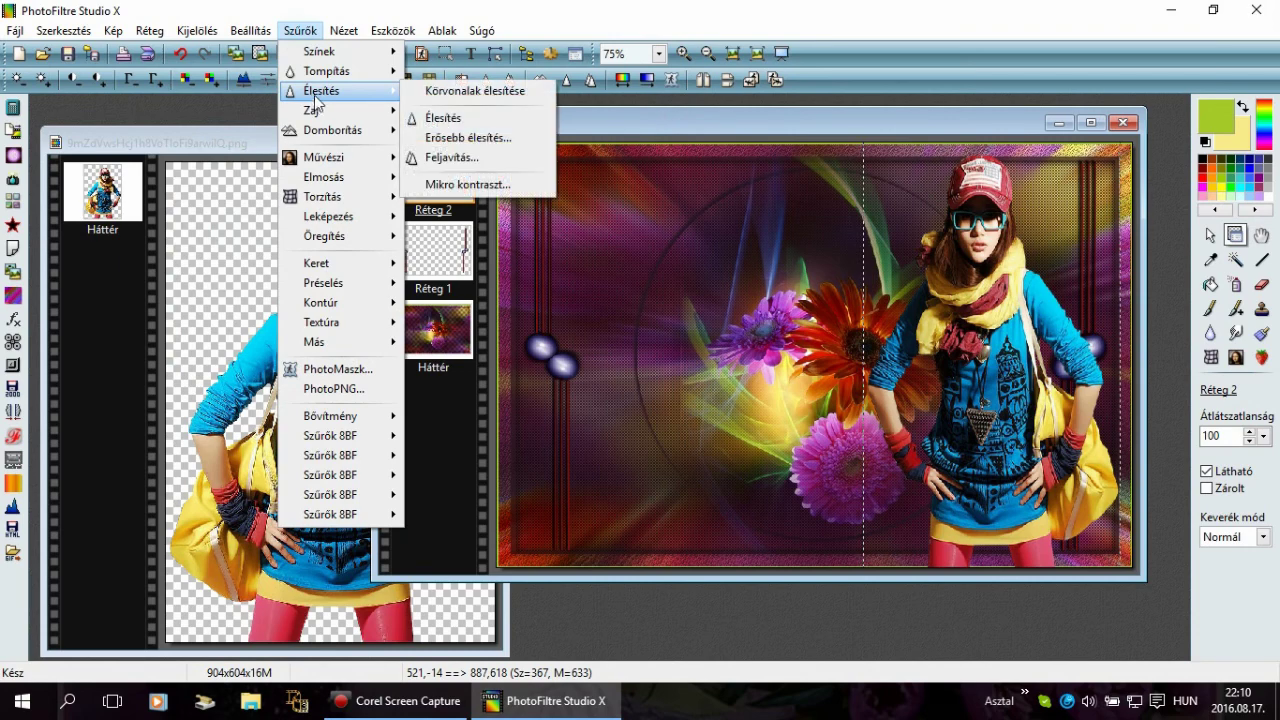
left_click(480, 184)
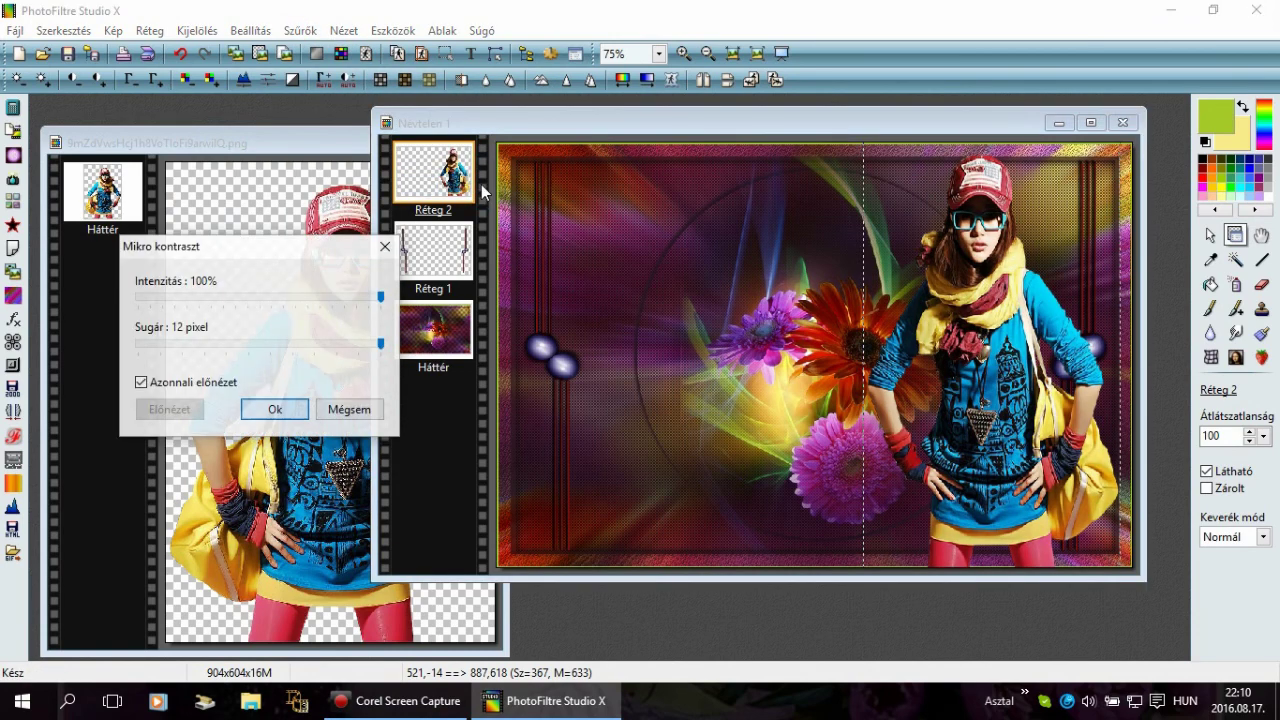
left_click(279, 409)
Step: Give the woman layer a black shadow with X and Y offsets of 4, 70% opacity and radius 30, and merge it into the layer
right_click(432, 155)
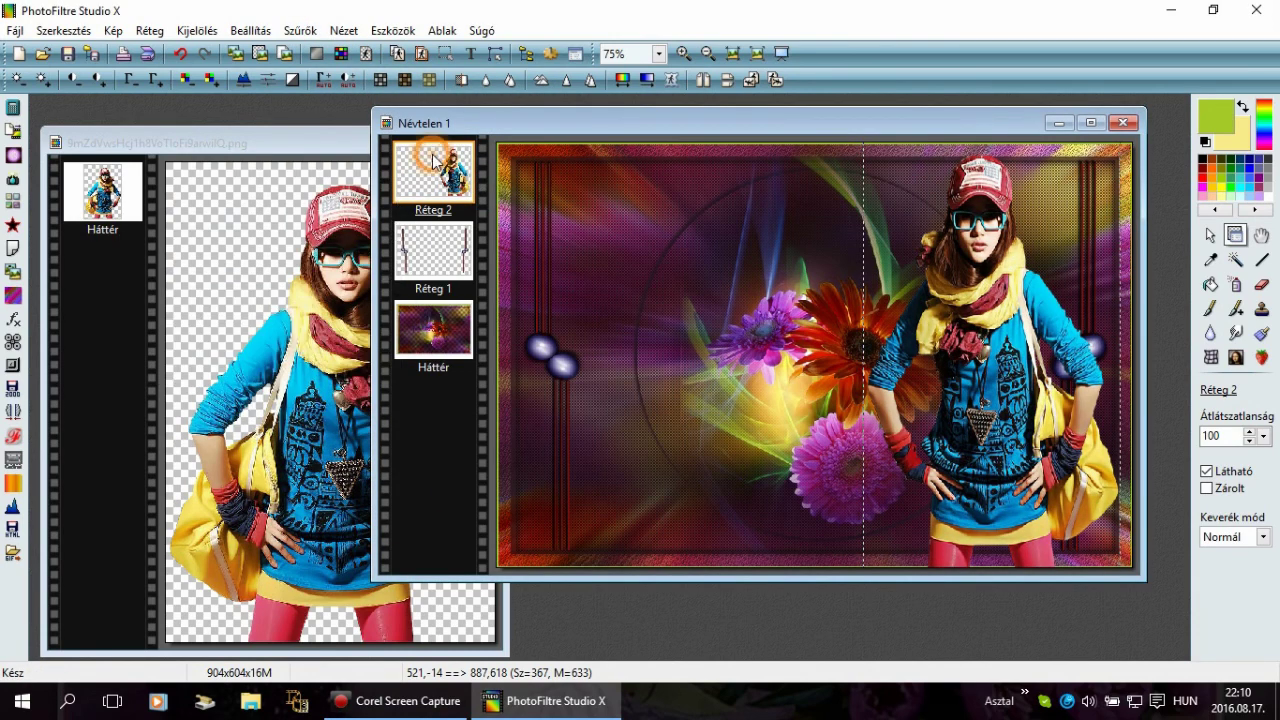
left_click(445, 234)
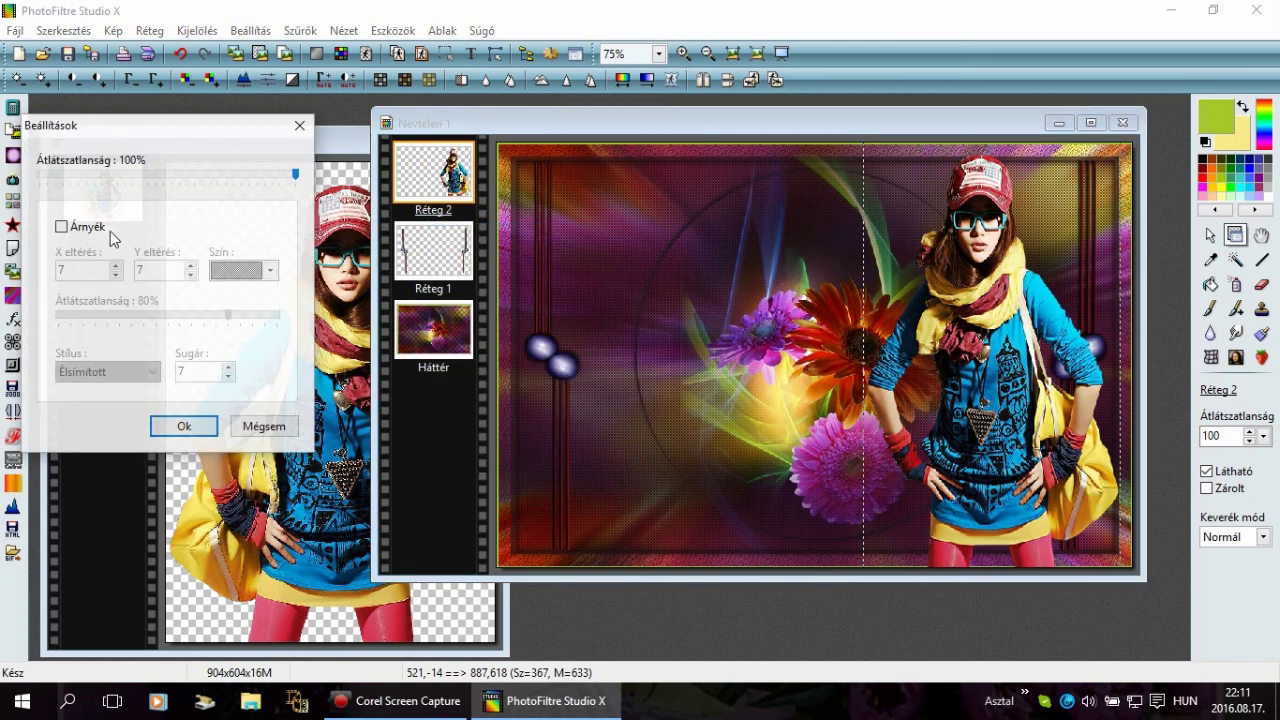
left_click(62, 226)
double_click(62, 270)
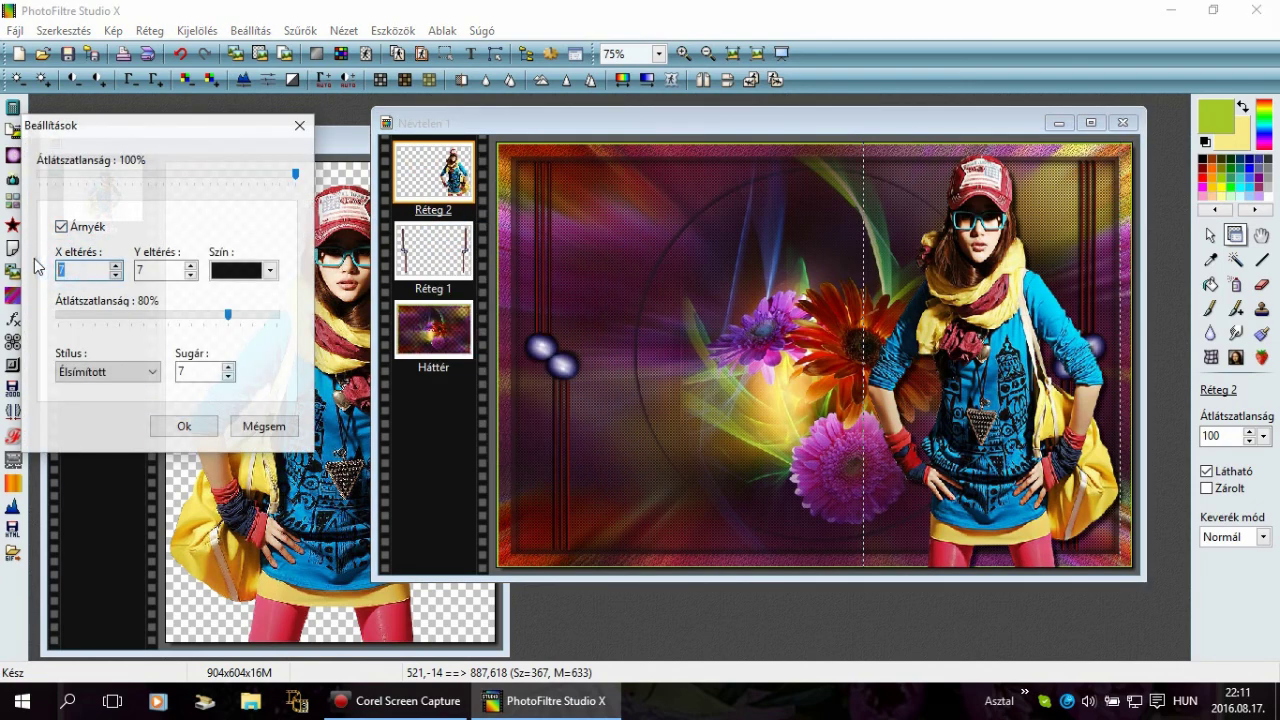
double_click(150, 270)
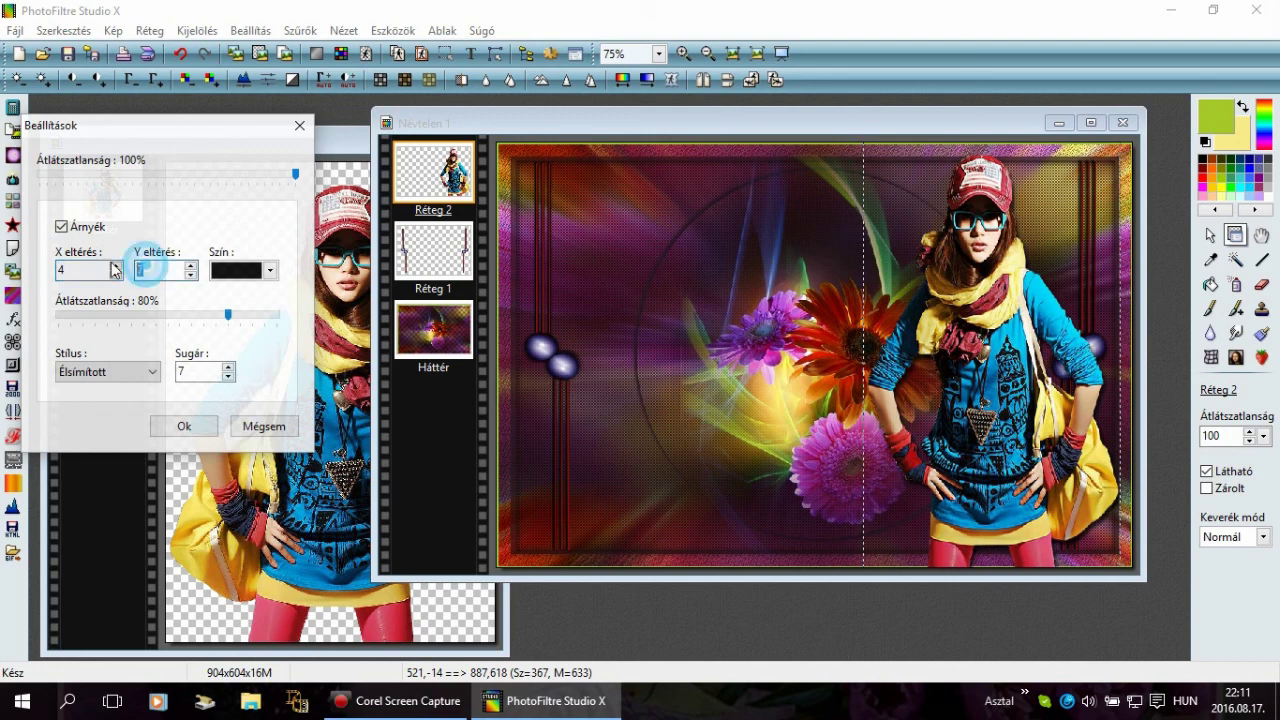
type("4")
left_click(154, 316)
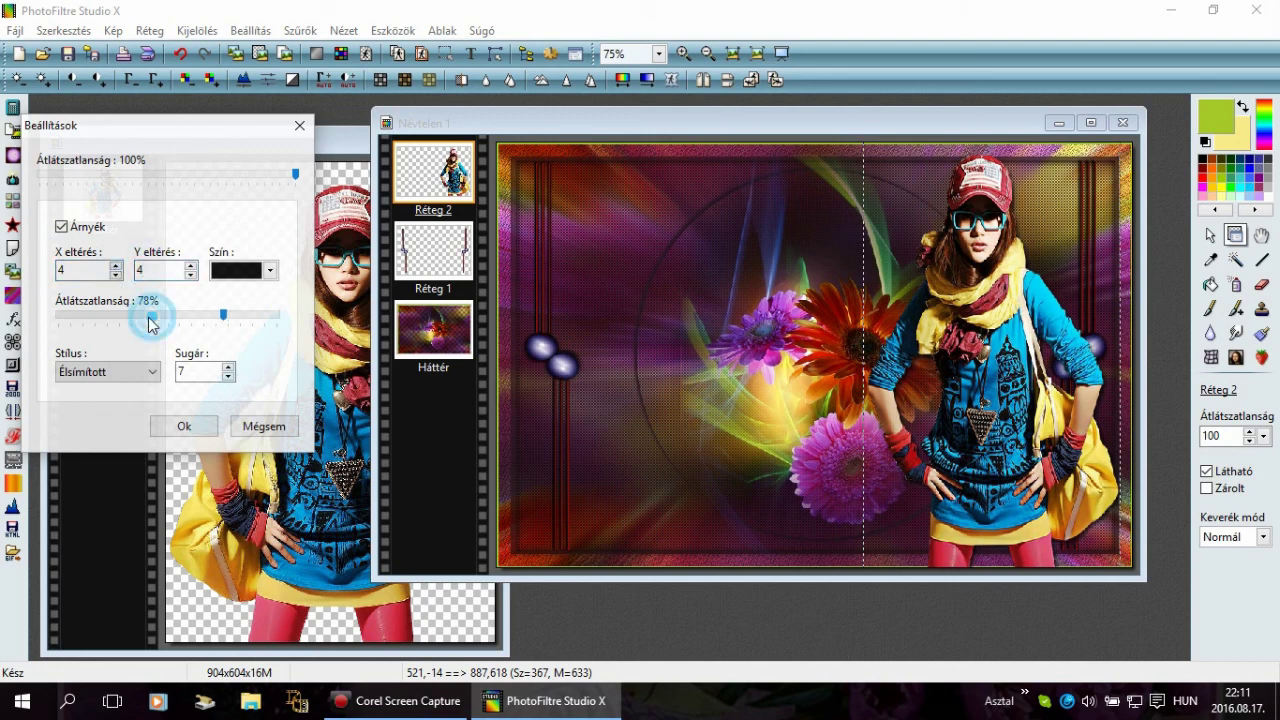
left_click(150, 316)
left_click(148, 316)
double_click(192, 371)
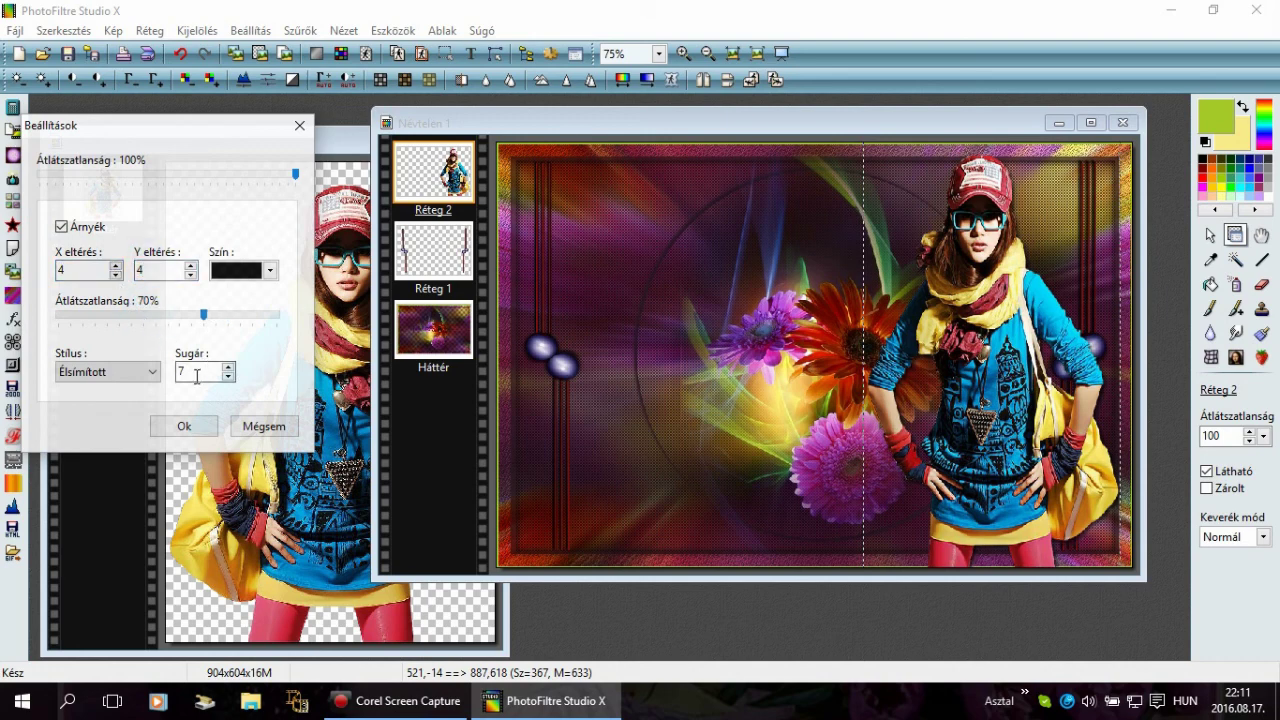
type("30")
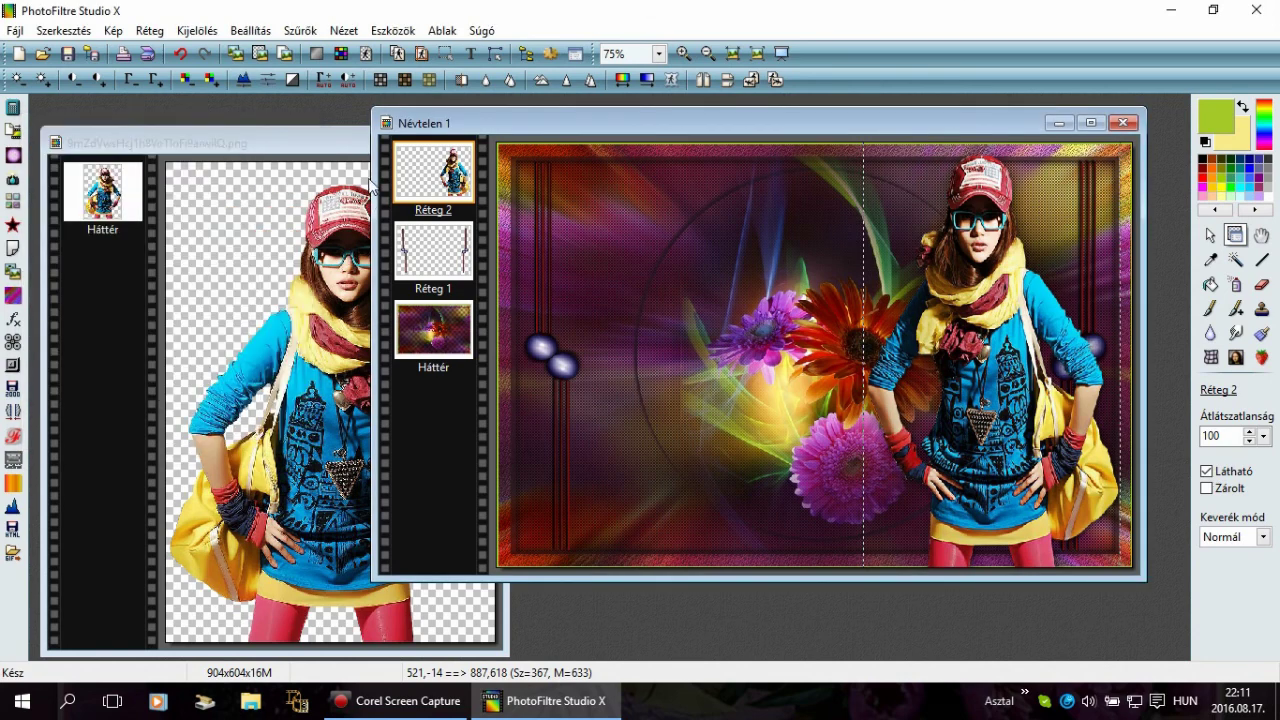
right_click(401, 167)
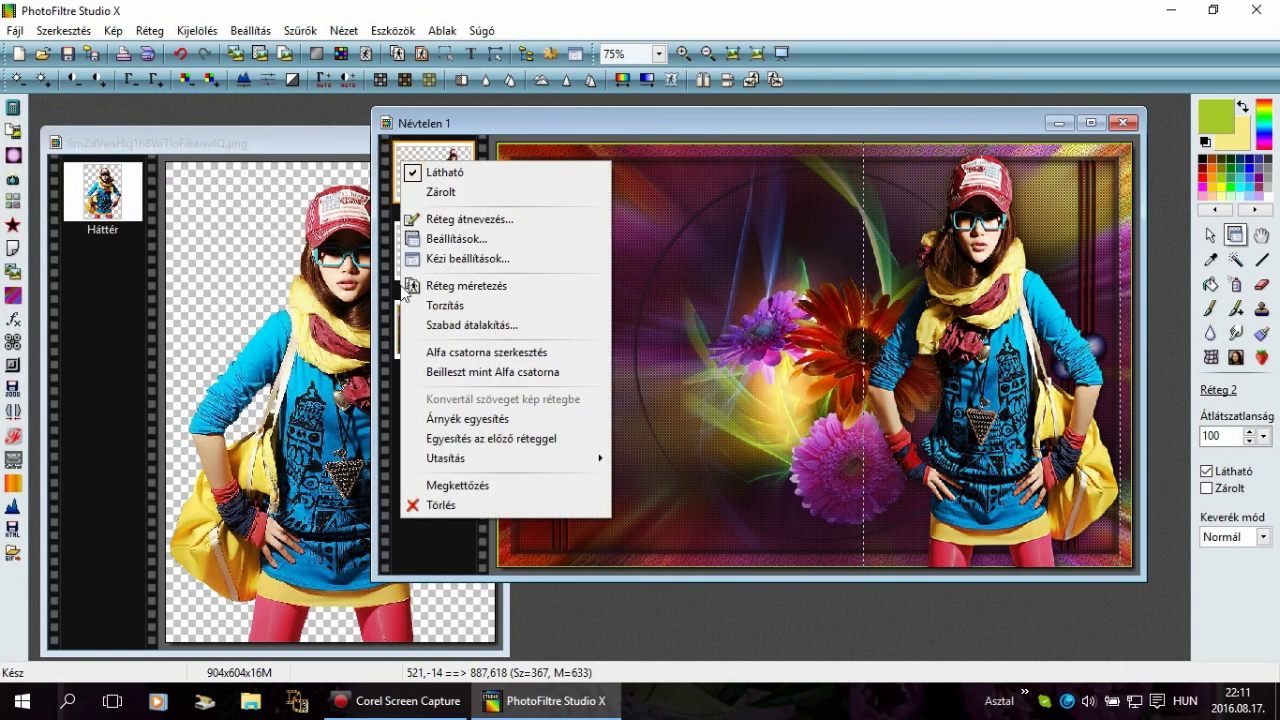
left_click(436, 420)
Step: Add a second black shadow to the woman layer with X and Y offsets of -4, 70% opacity and radius 30
right_click(426, 182)
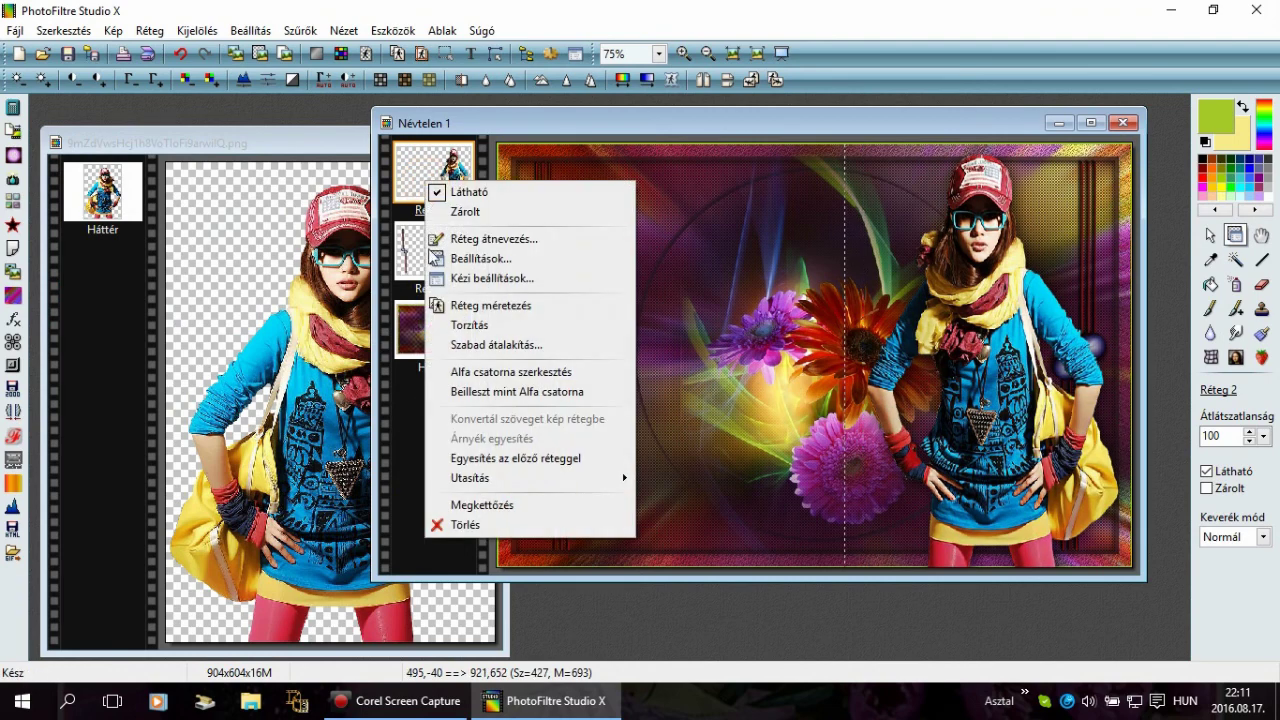
left_click(443, 259)
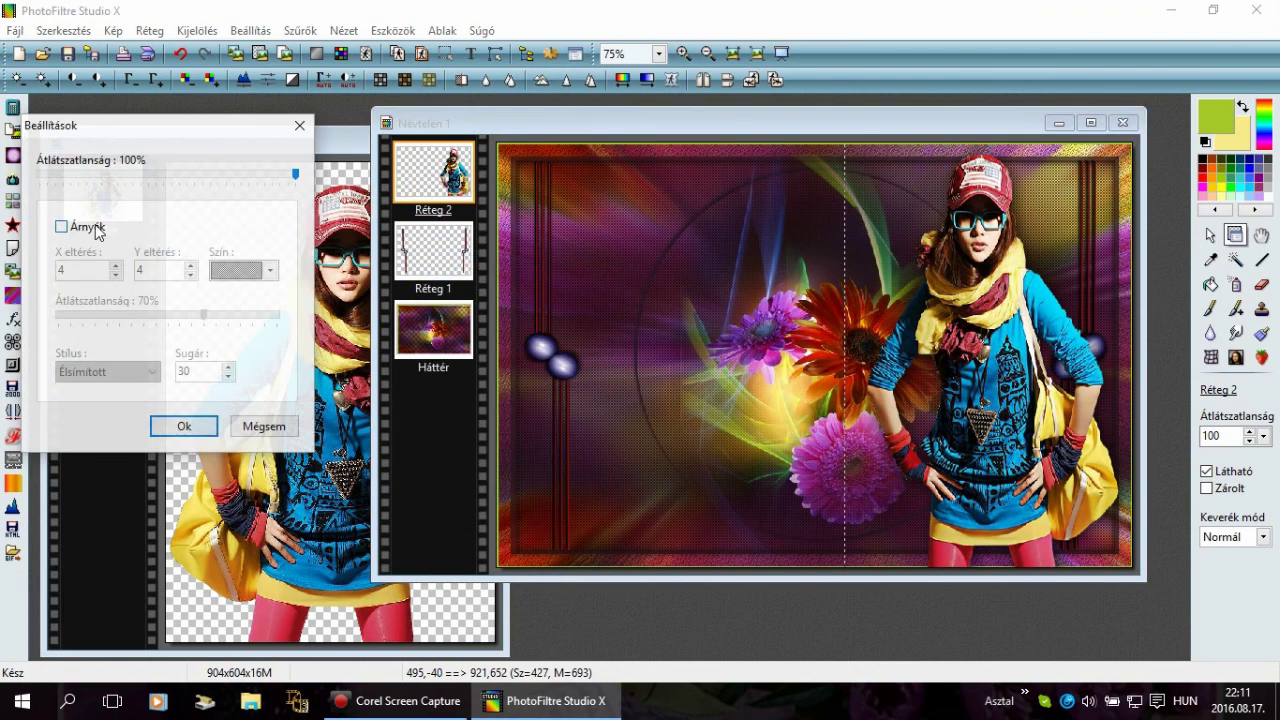
left_click(96, 227)
double_click(60, 270)
type("4")
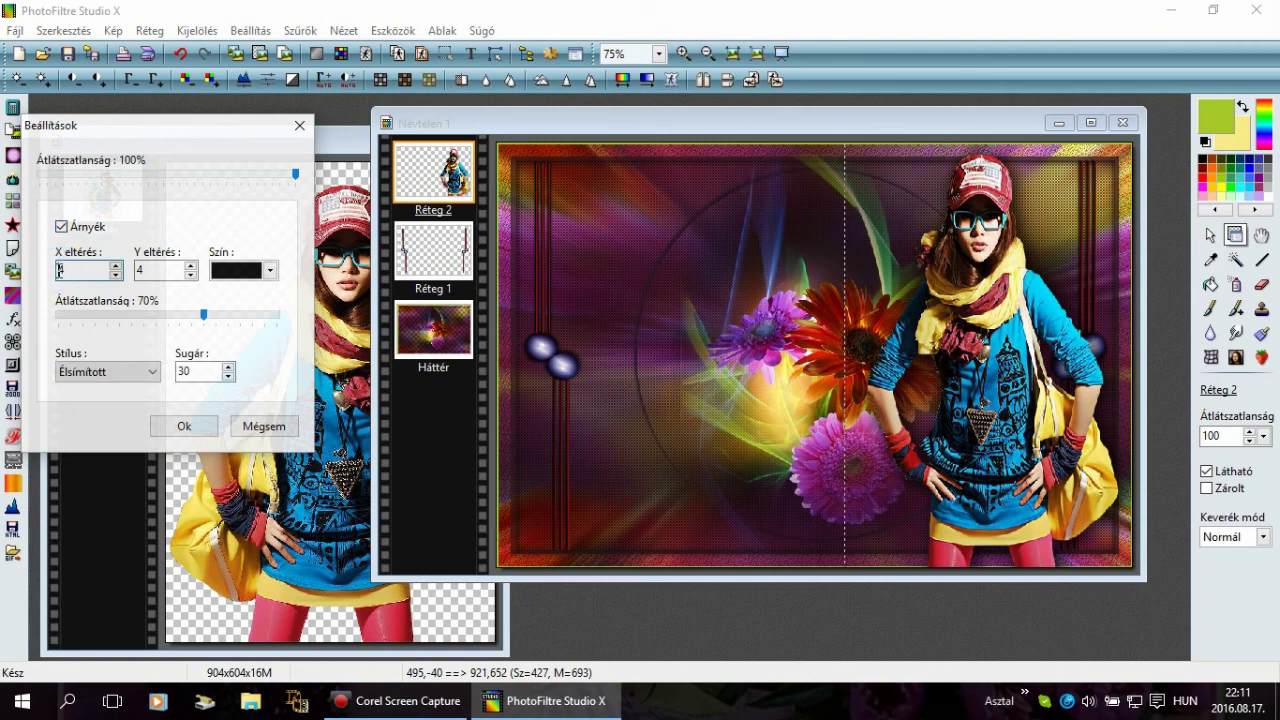
double_click(145, 270)
type("-4")
left_click(185, 426)
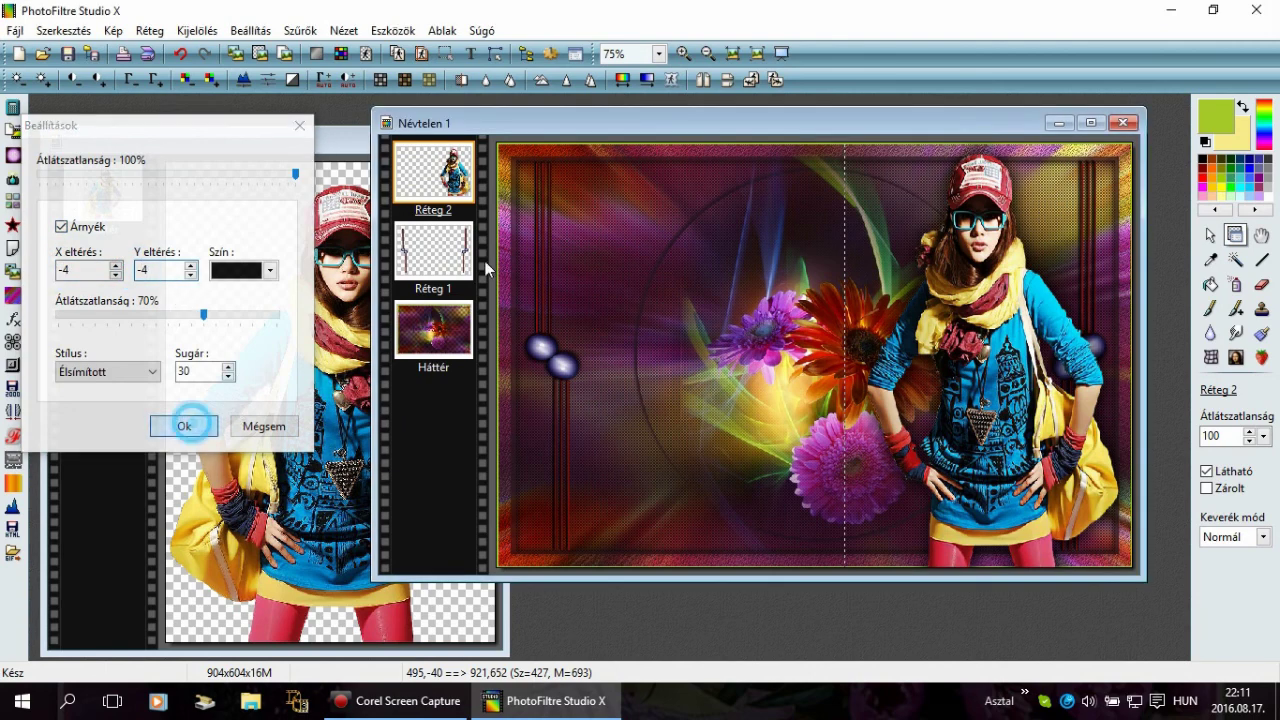
Step: Merge the second shadow into the woman layer and flatten all layers into the background
right_click(424, 167)
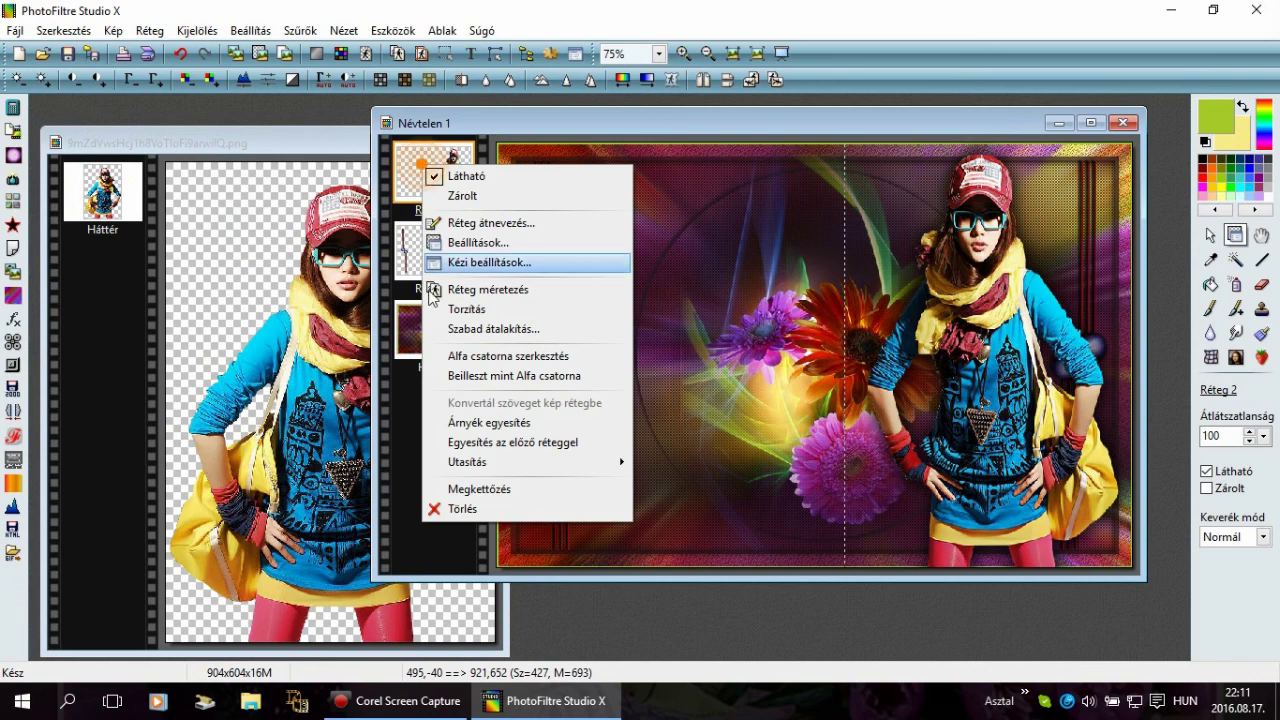
left_click(475, 423)
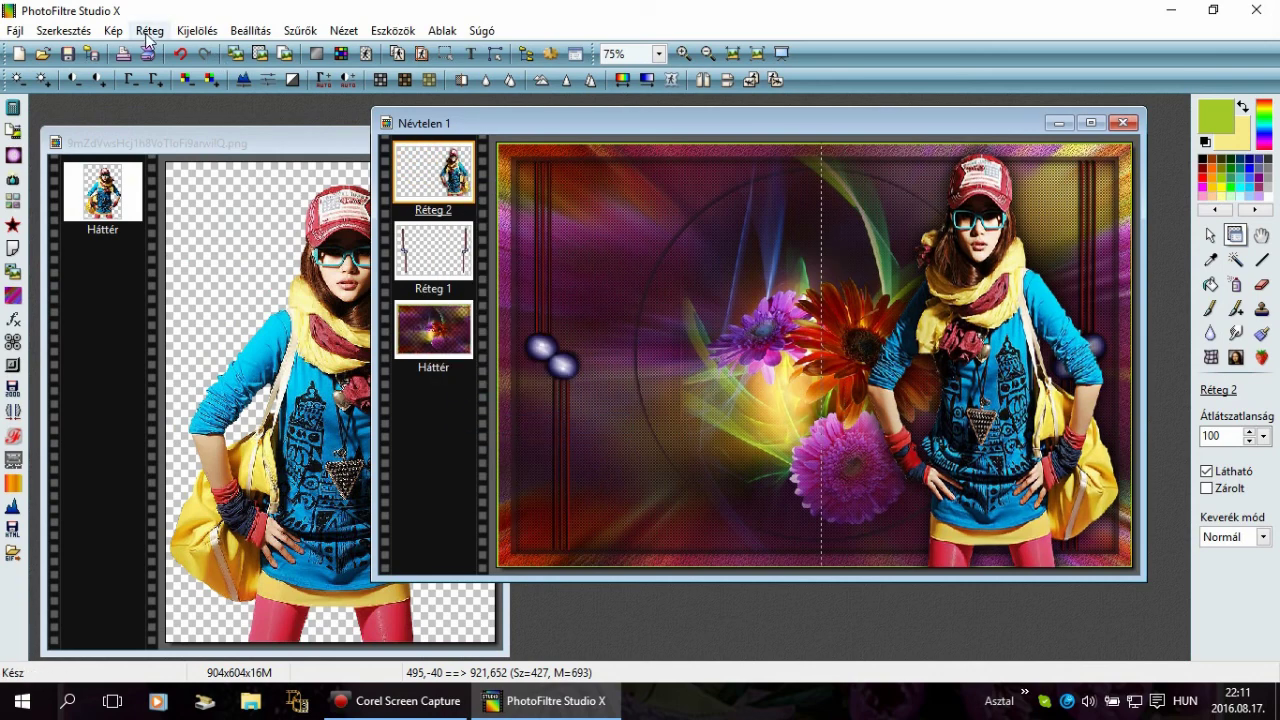
left_click(148, 33)
left_click(228, 504)
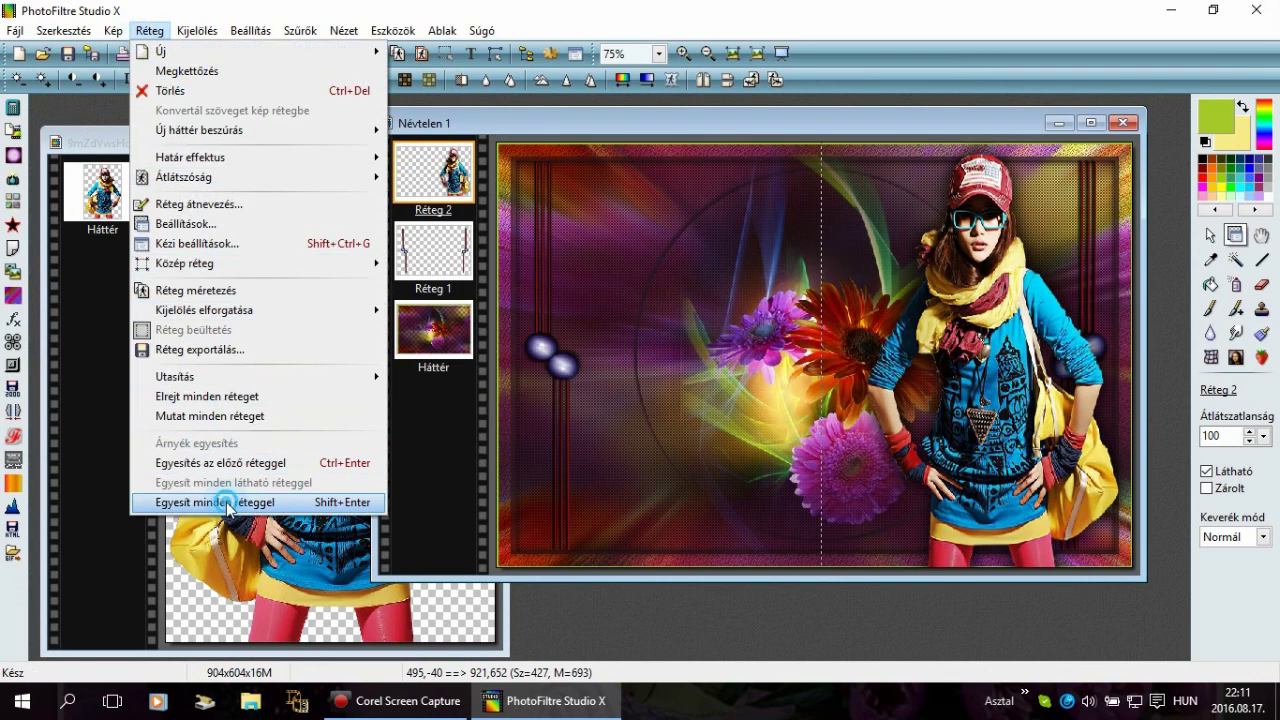
Step: Add the author's first name followed by "Tutoriál" as cyan Pristina text, size 60, with outline and a yellow shadow offset 1 by 1
left_click(470, 53)
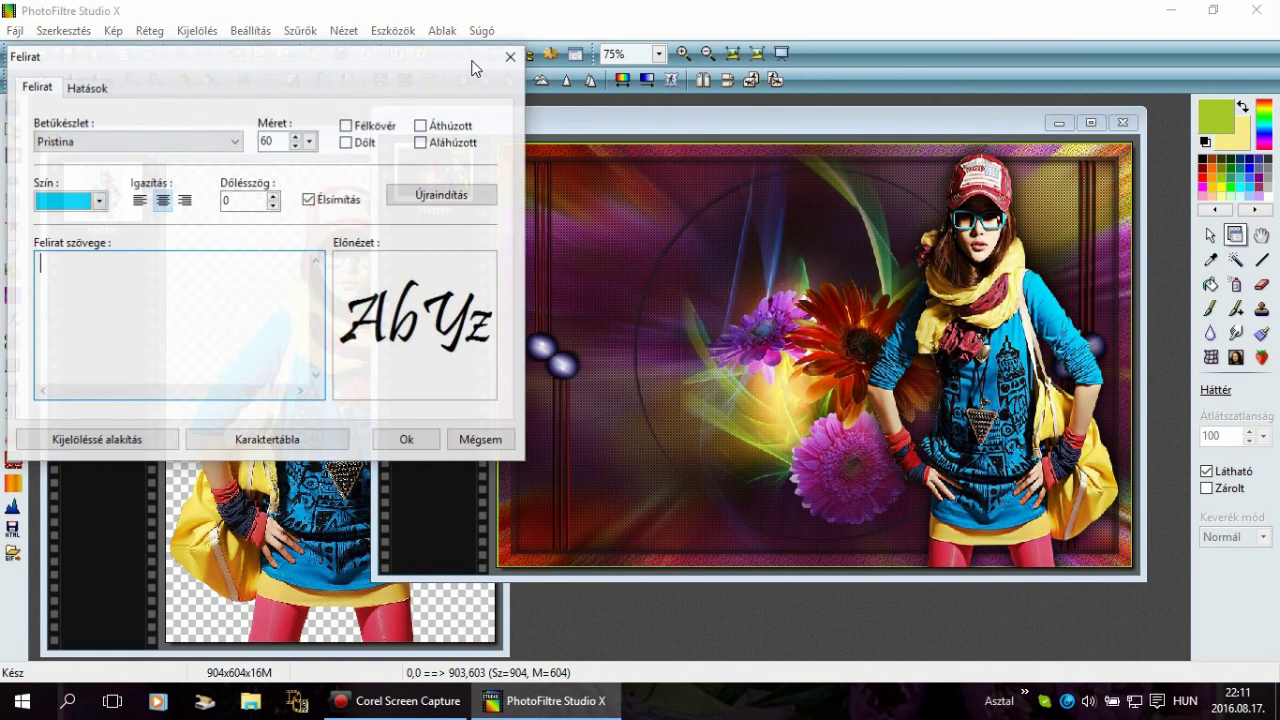
left_click(84, 270)
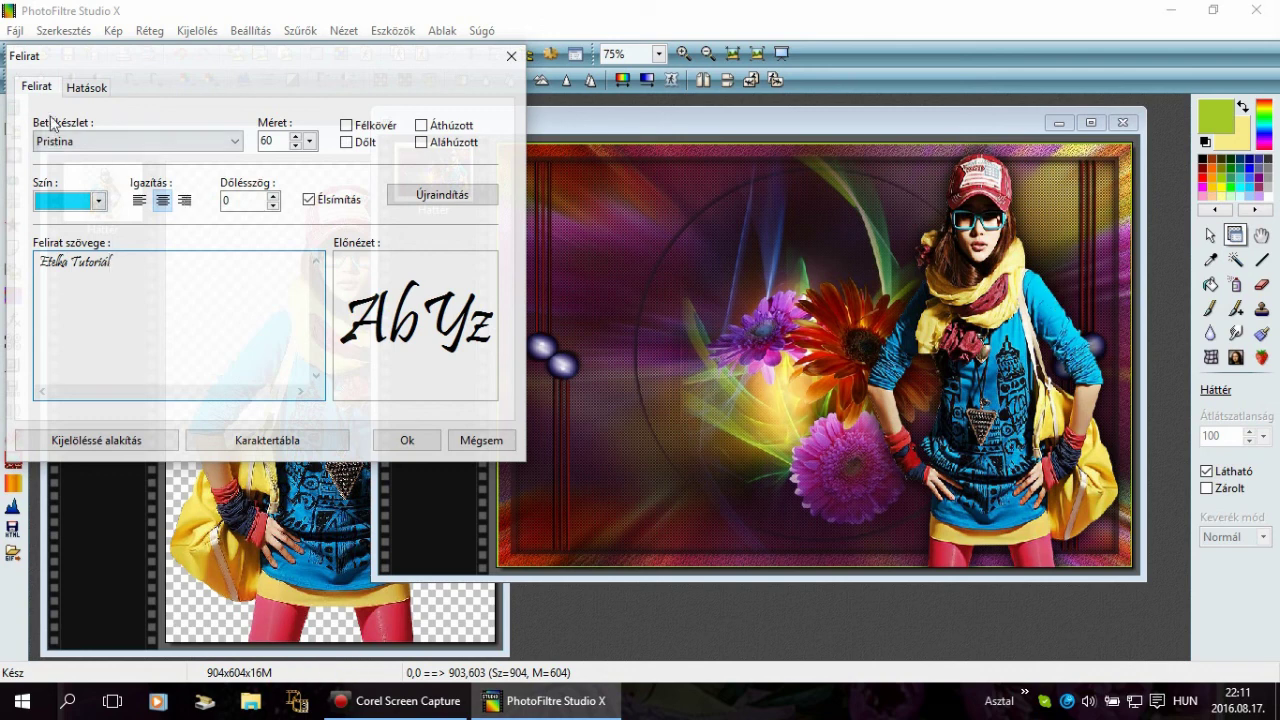
left_click(87, 87)
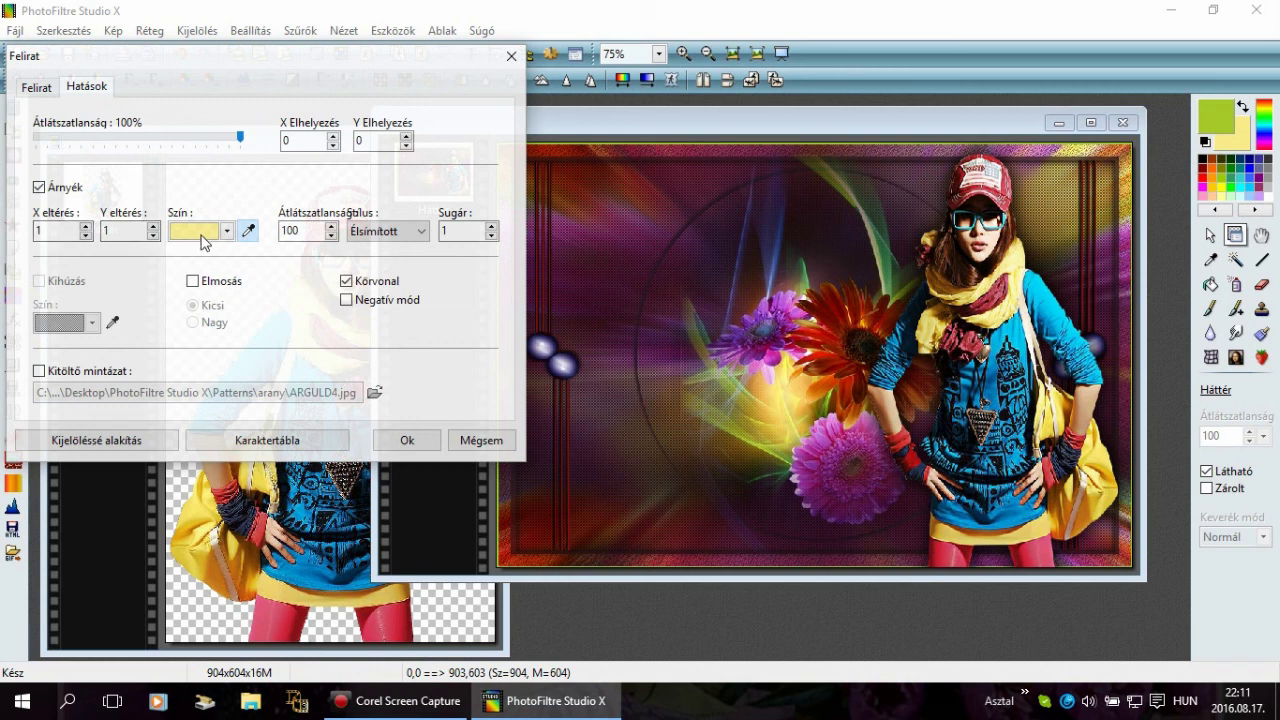
left_click(410, 441)
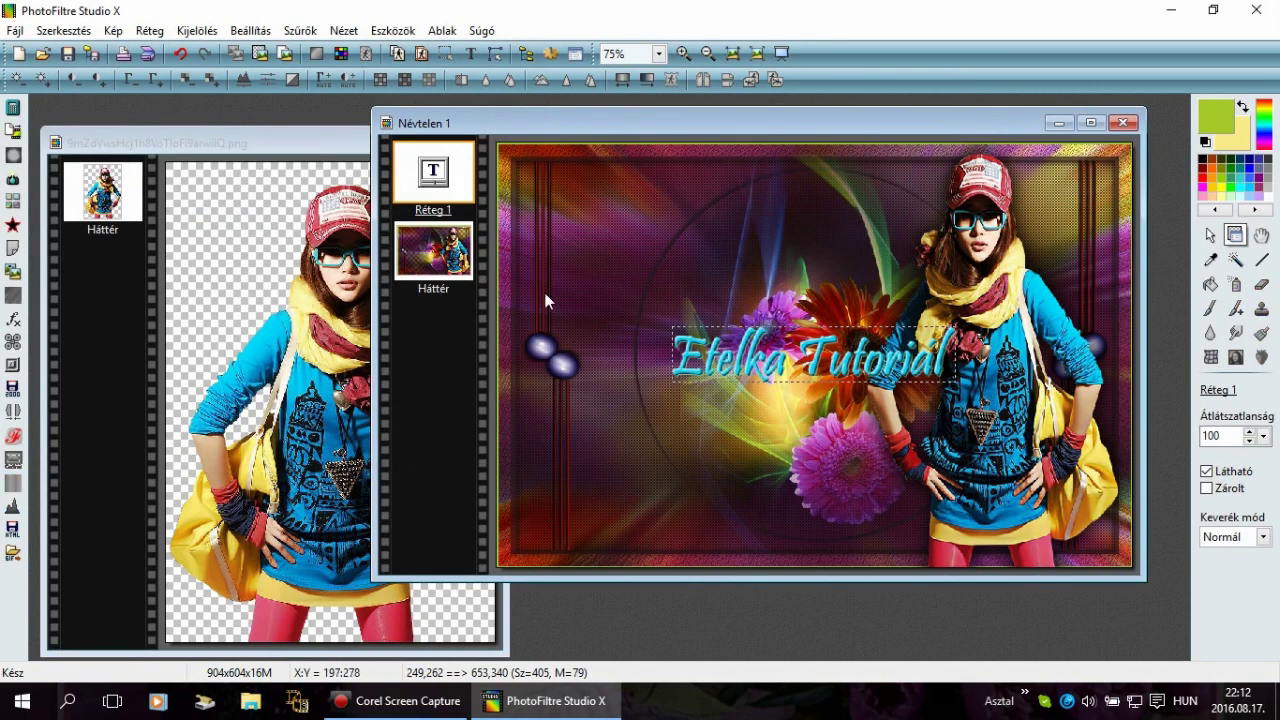
Step: Convert the signature text to an image layer and scale it down to 60% with free transform
right_click(426, 150)
left_click(465, 408)
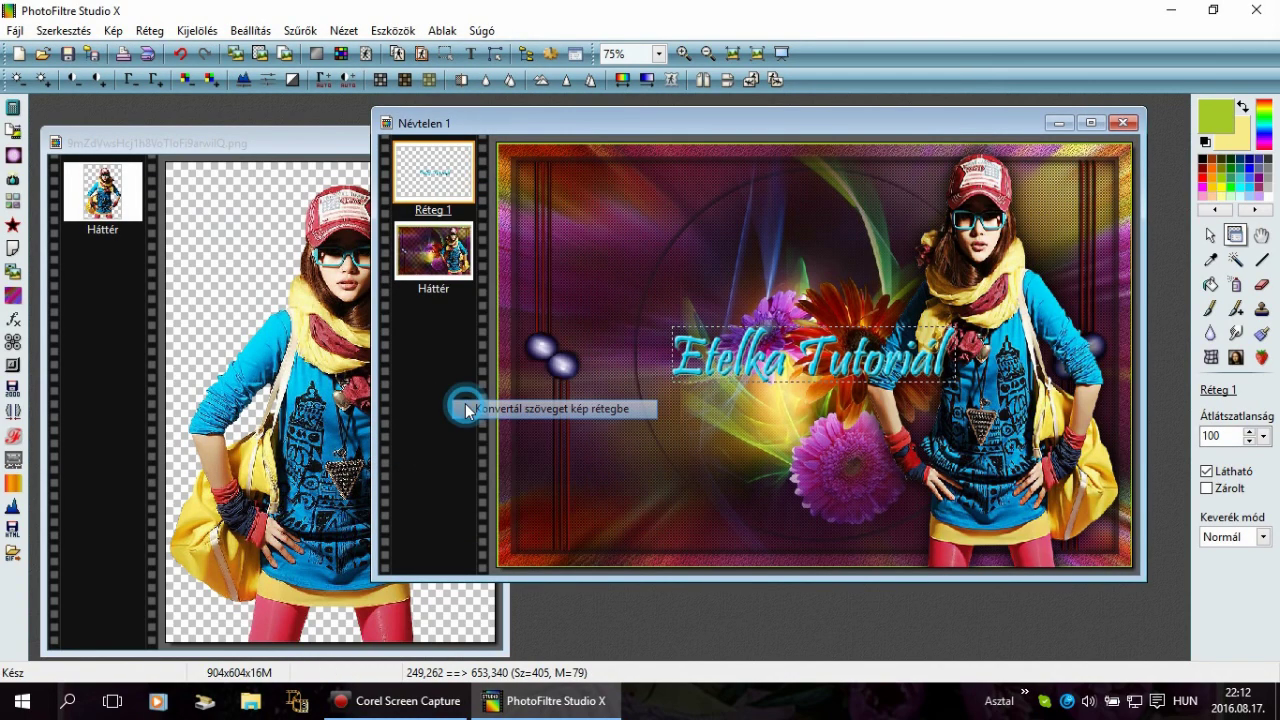
right_click(447, 168)
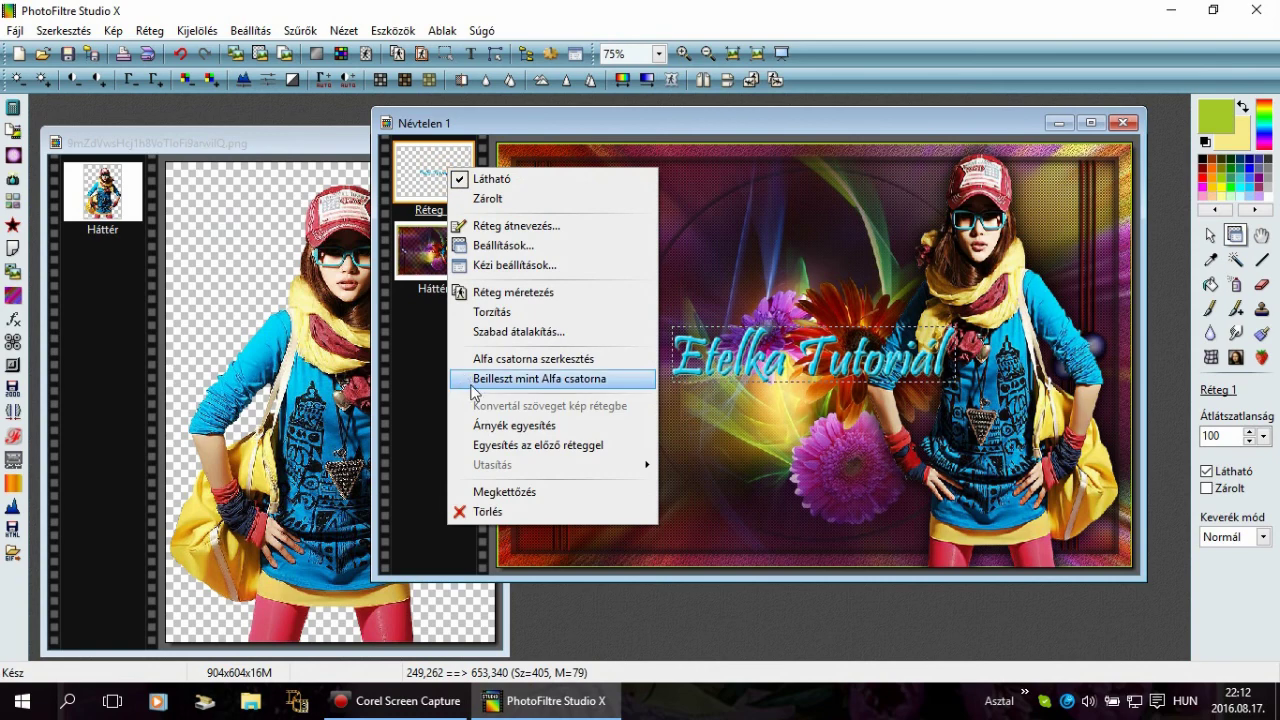
left_click(490, 331)
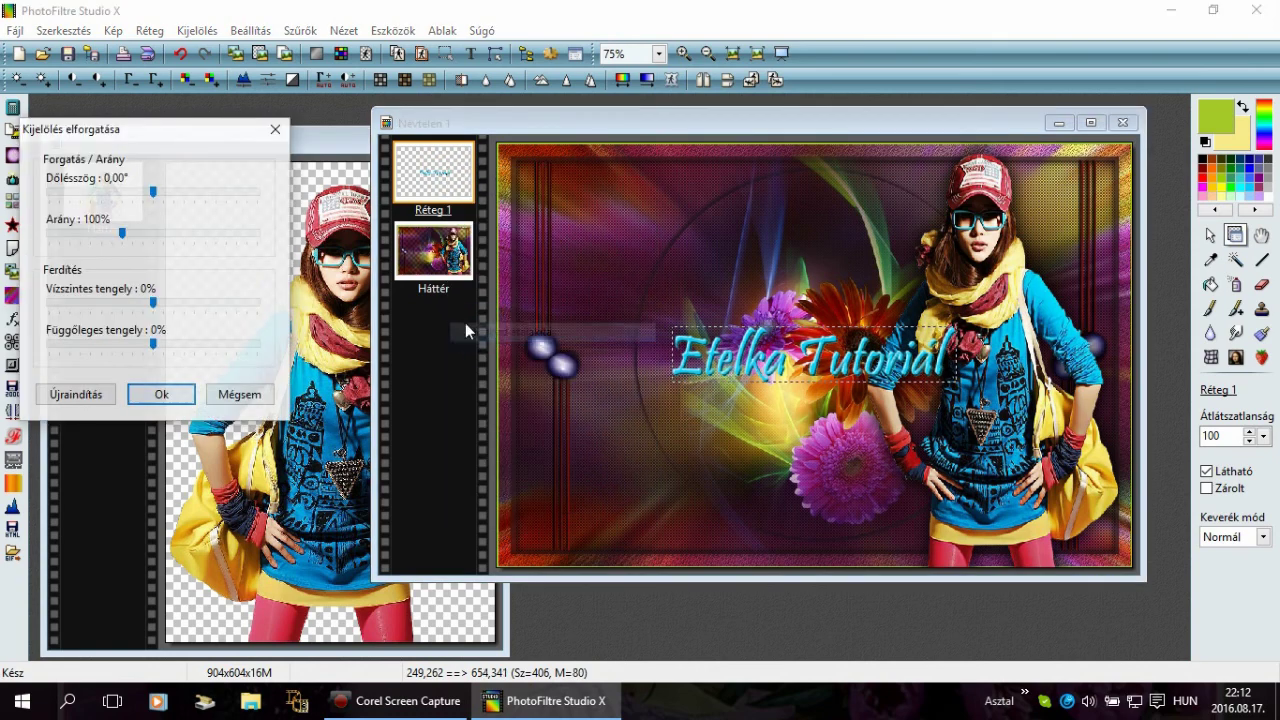
left_click(88, 231)
left_click(80, 231)
left_click(68, 231)
left_click(62, 232)
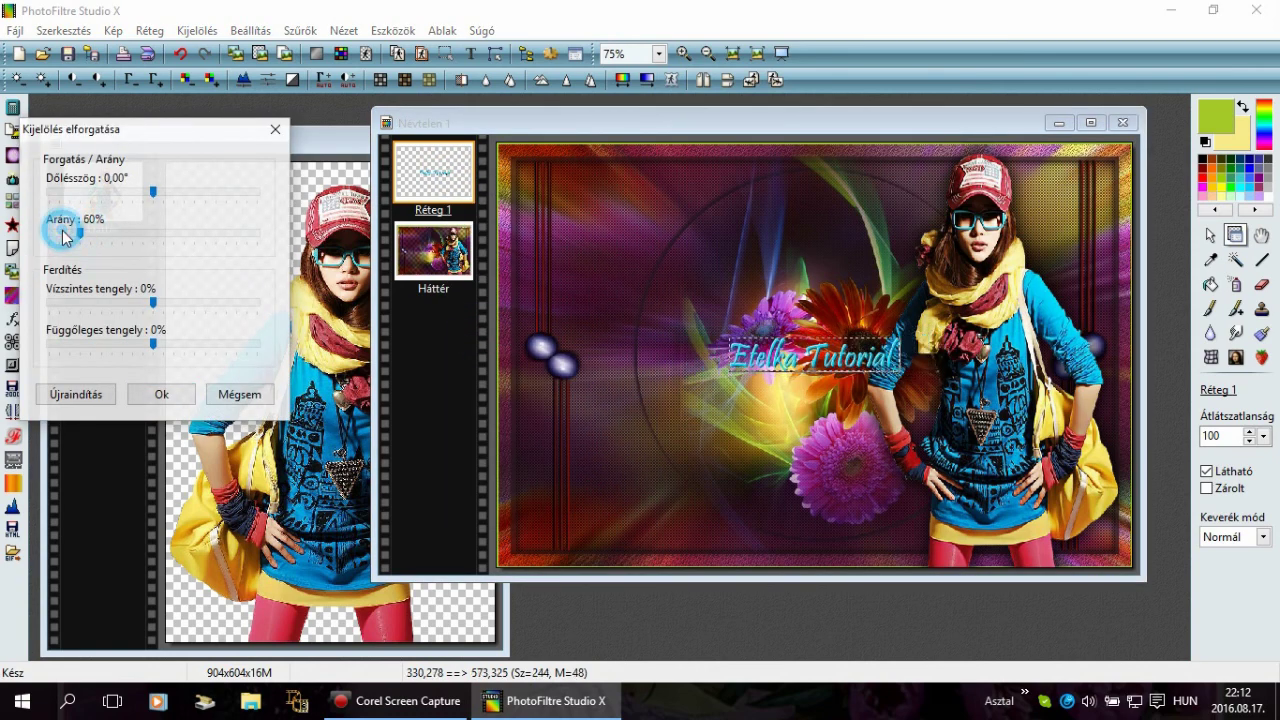
left_click(161, 394)
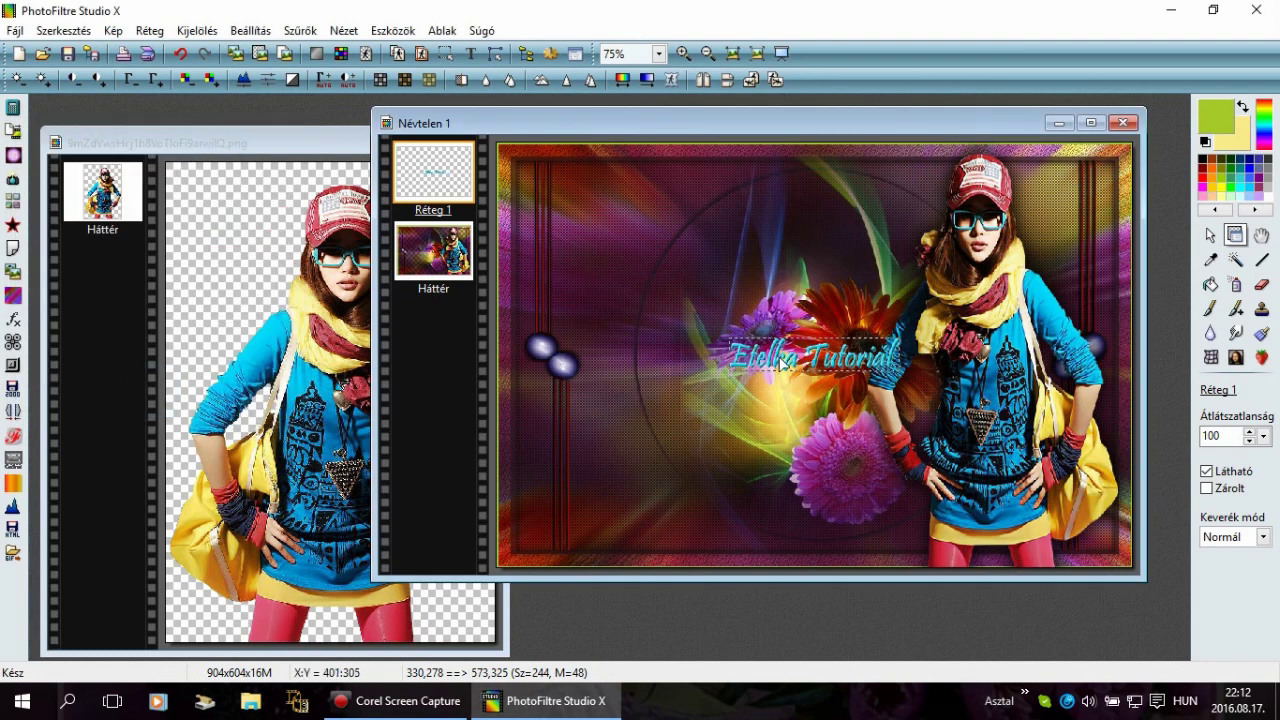
Step: Move the signature text layer to the upper-left corner area inside the picture's frame and set its opacity to 60%
left_click_drag(783, 363, 607, 195)
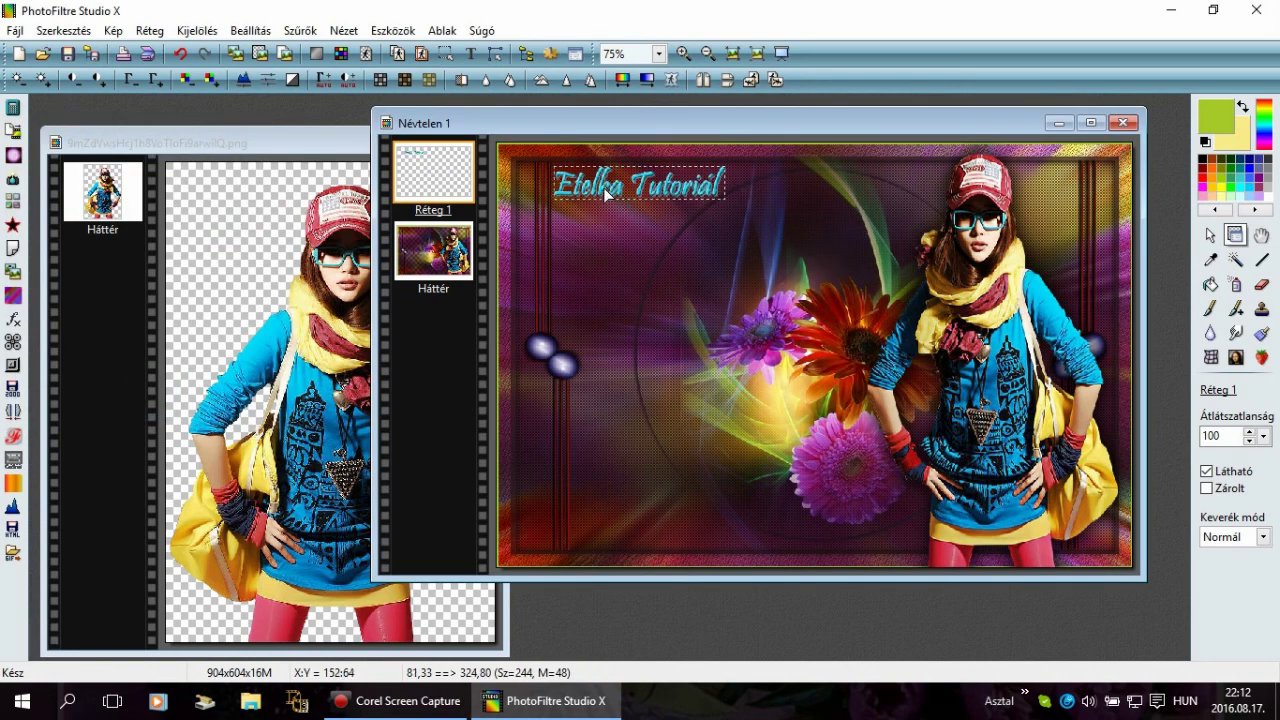
left_click(1263, 436)
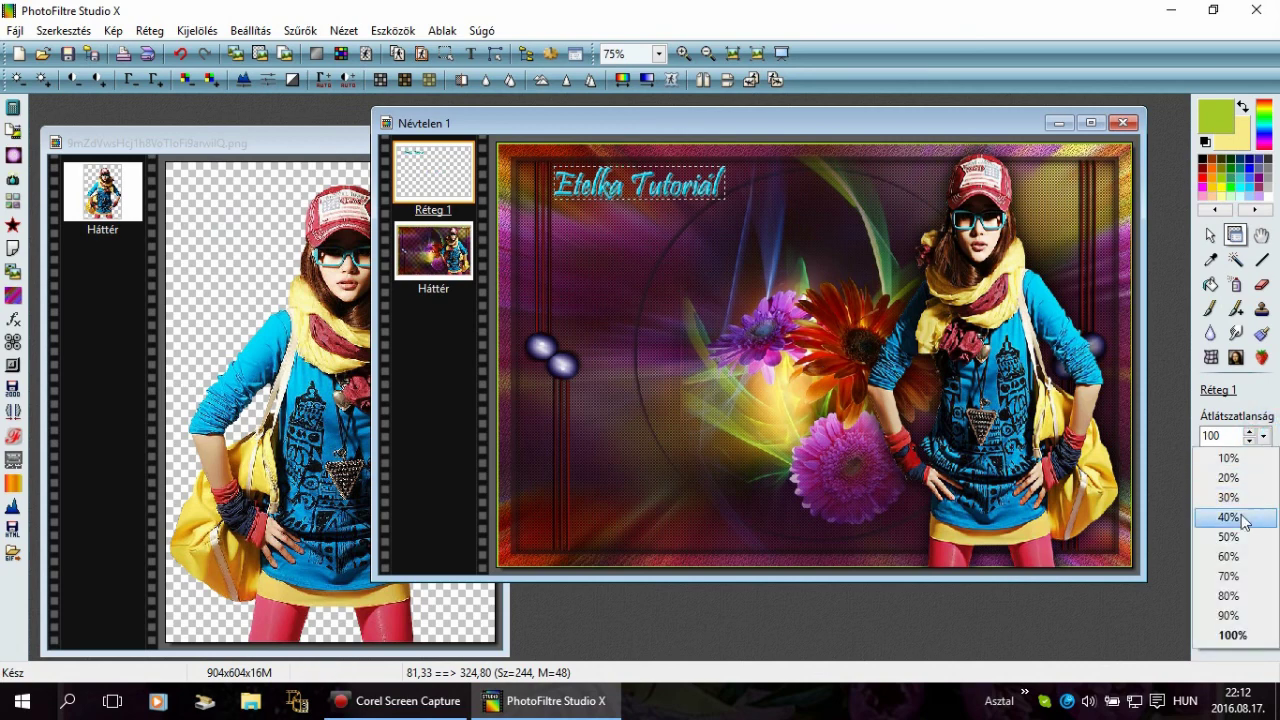
left_click(1237, 557)
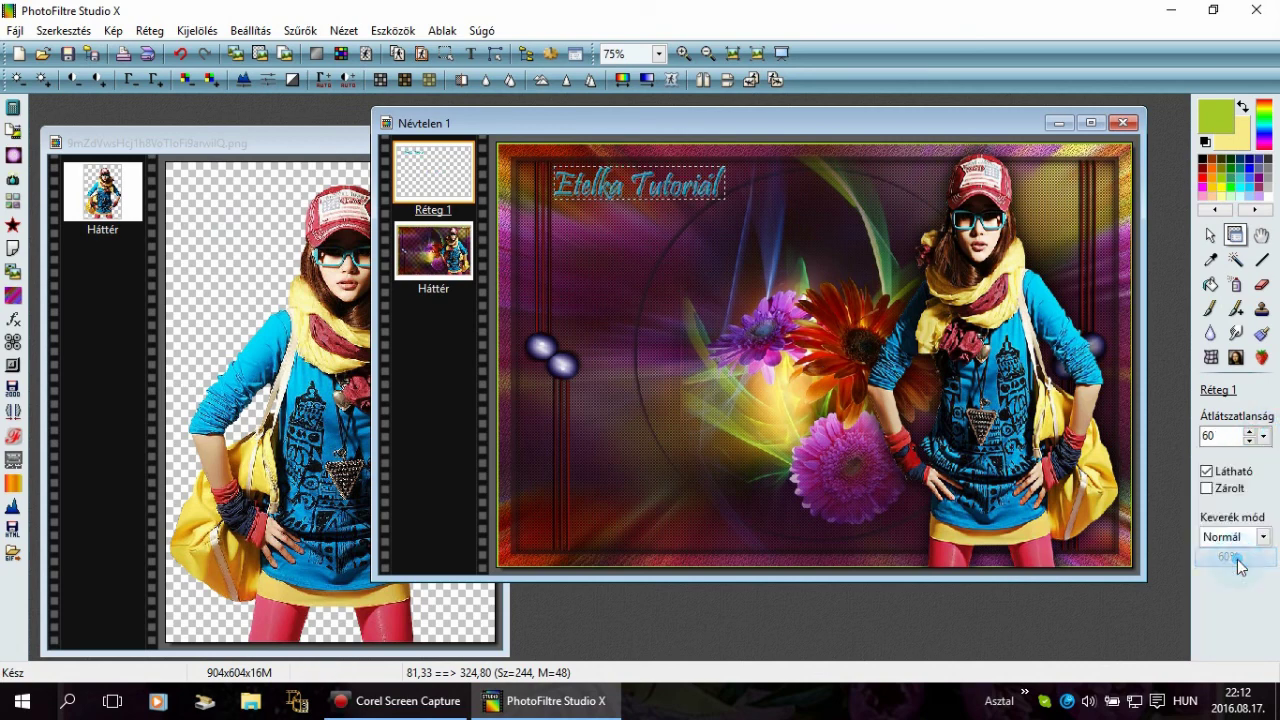
Step: Merge the signature text layer into the background layer below it
left_click(440, 181)
right_click(440, 181)
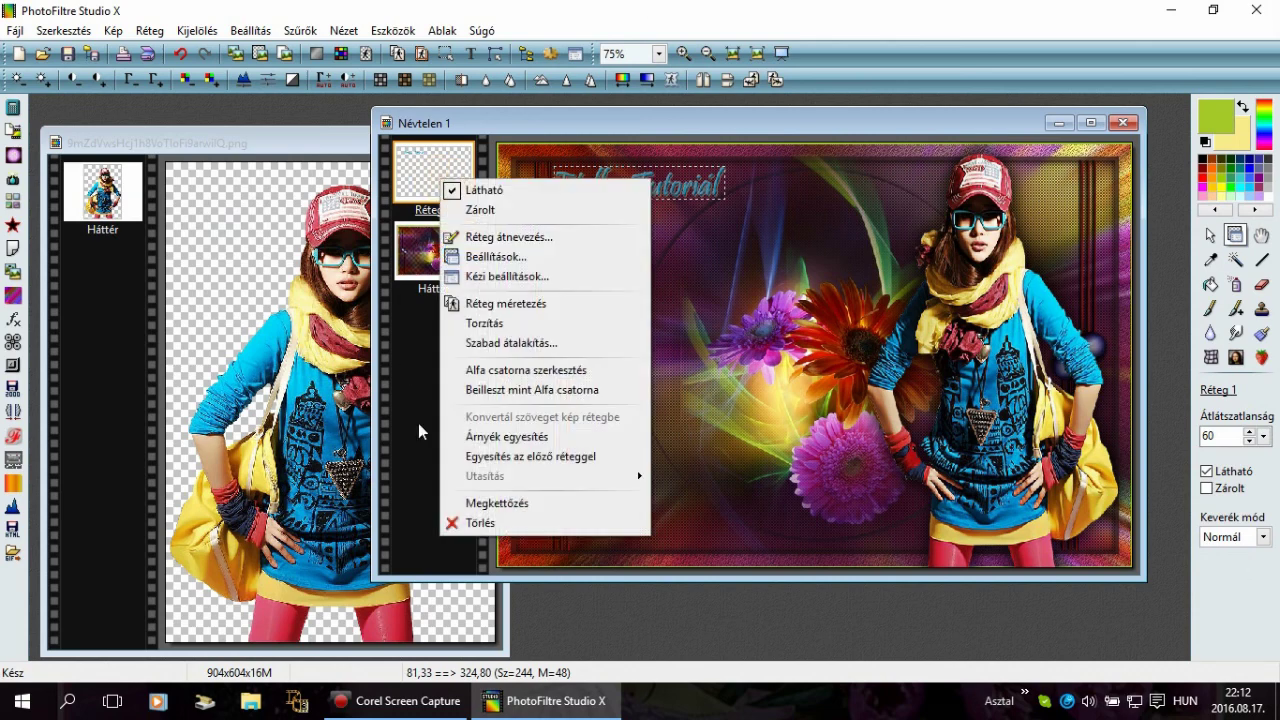
left_click(556, 458)
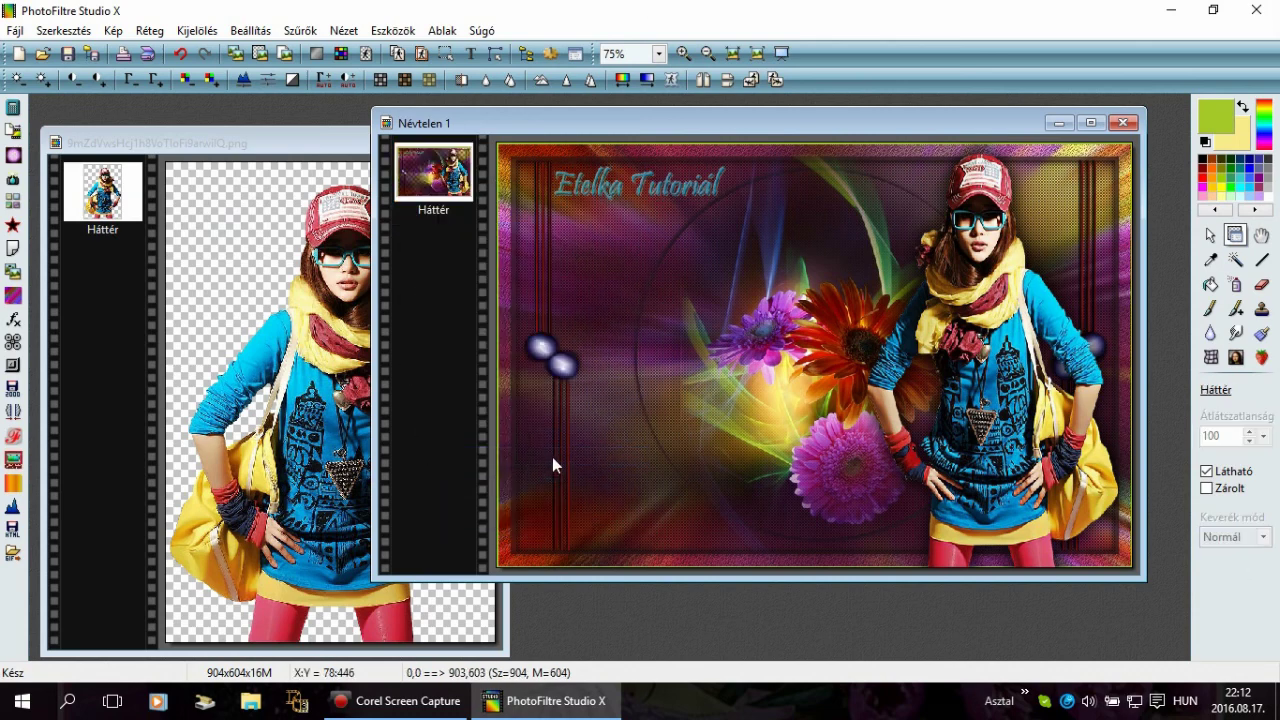
Step: Close the woman source image without saving its changes and move the finished picture's window towards the centre of the workspace
left_click(309, 147)
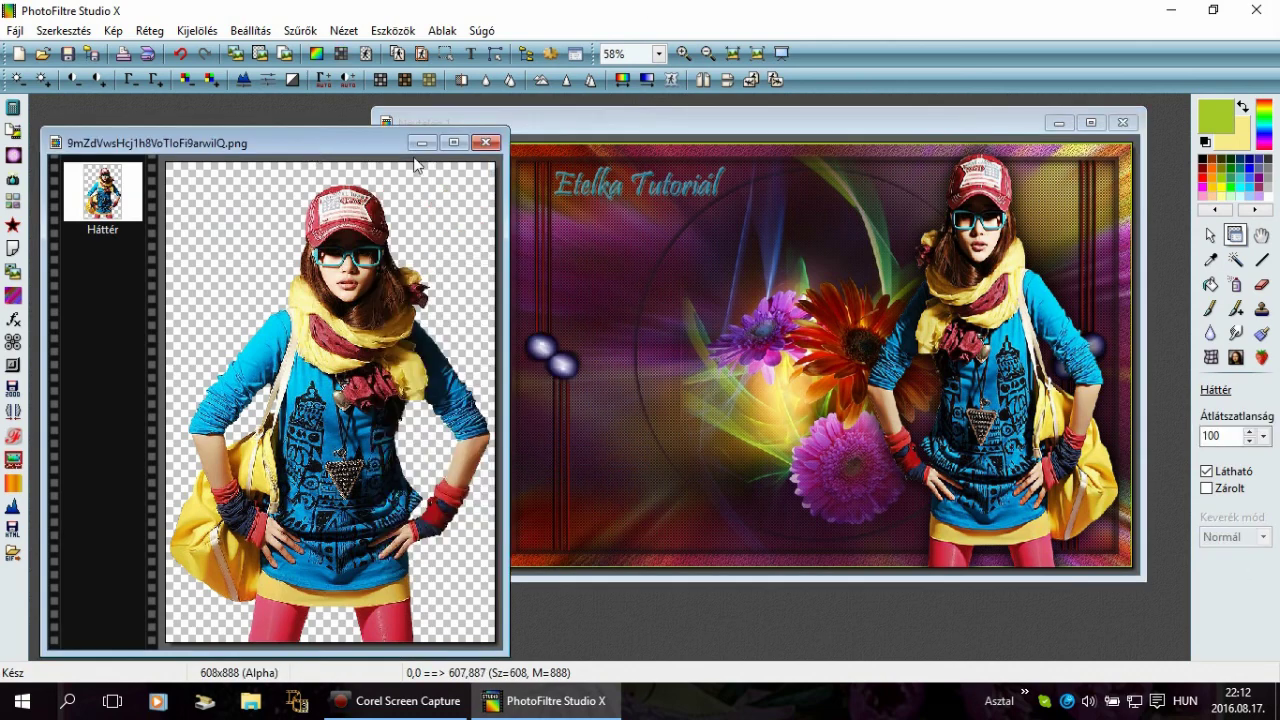
left_click(487, 143)
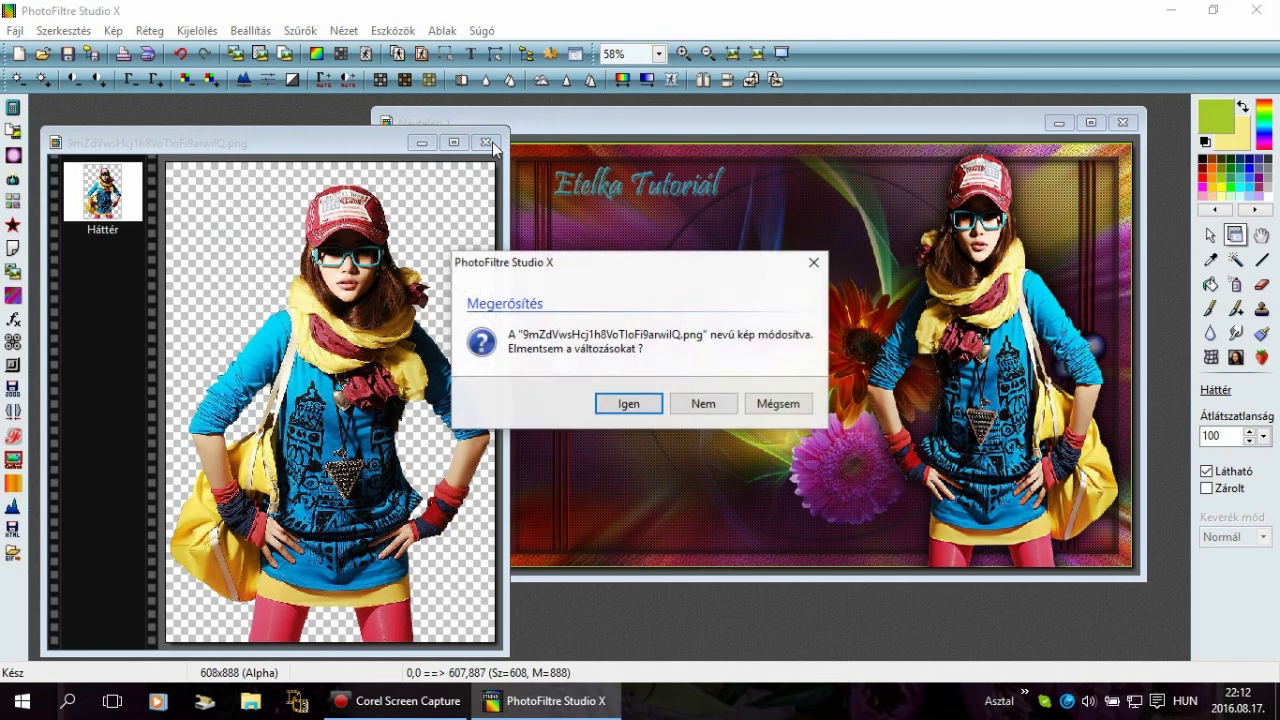
left_click(701, 403)
left_click_drag(755, 127, 629, 124)
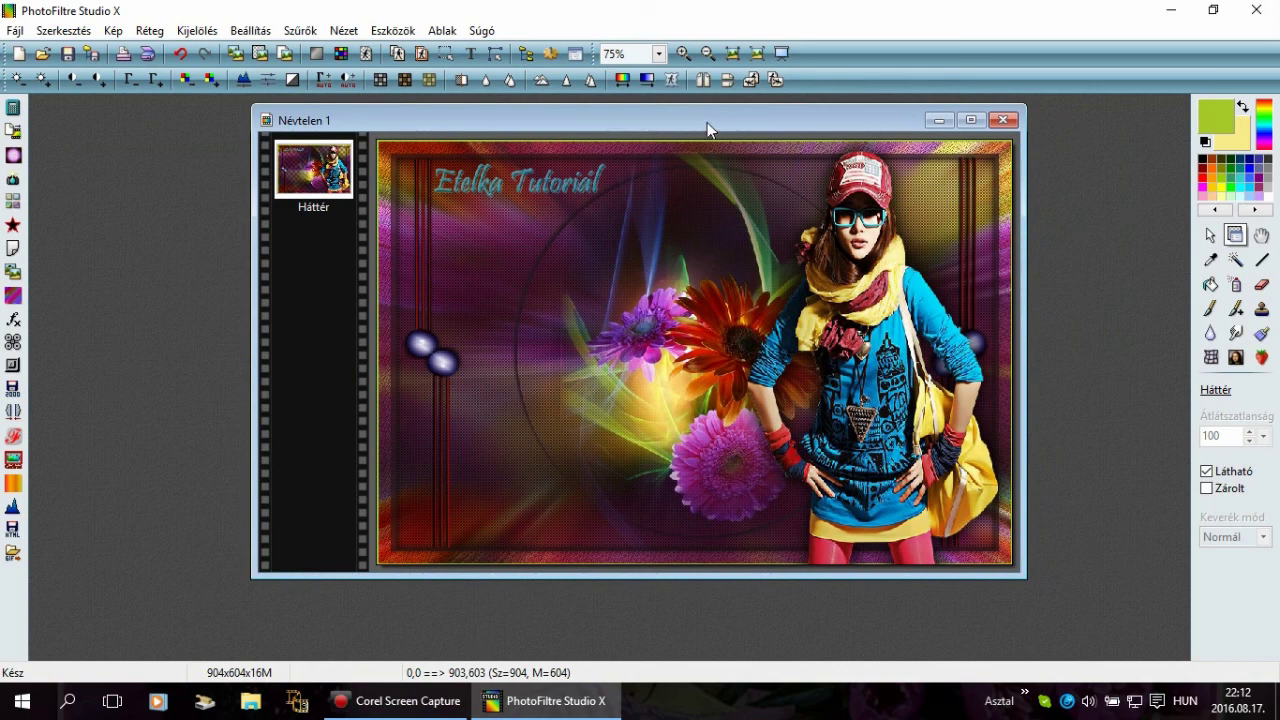
left_click_drag(707, 122, 636, 130)
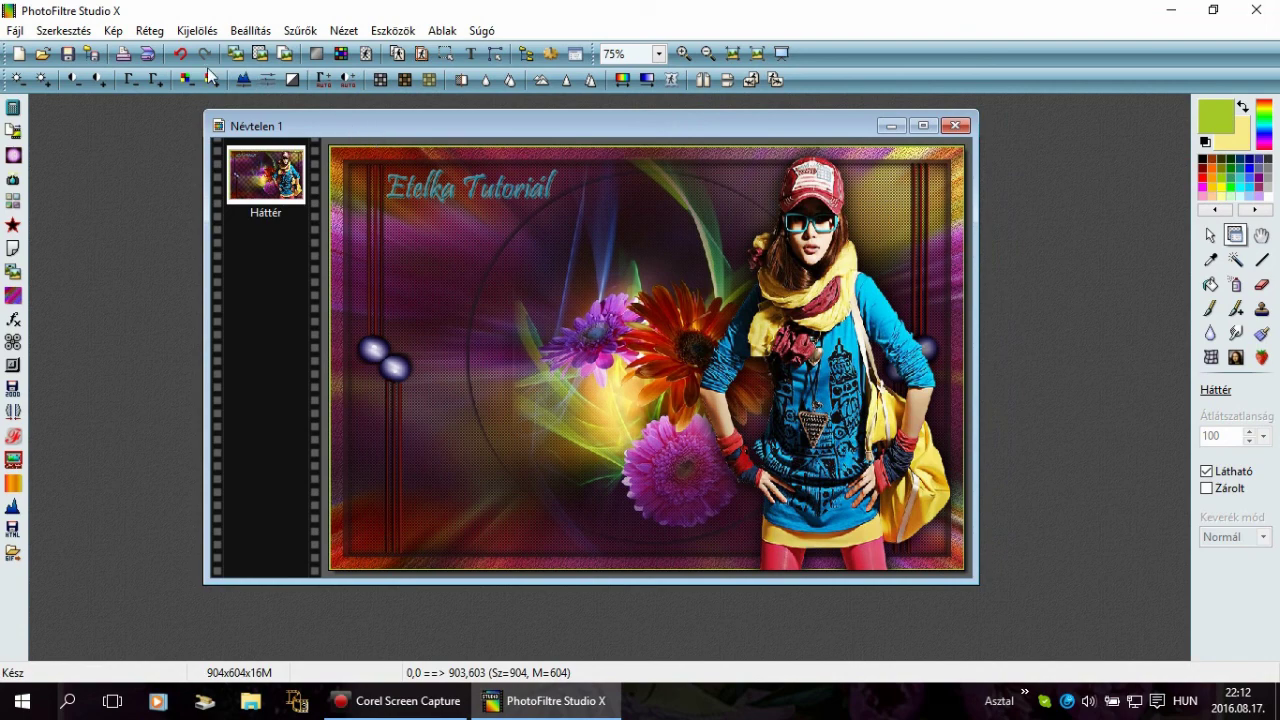
Step: Resize the finished picture to 600 pixels wide with its proportions kept
left_click(114, 31)
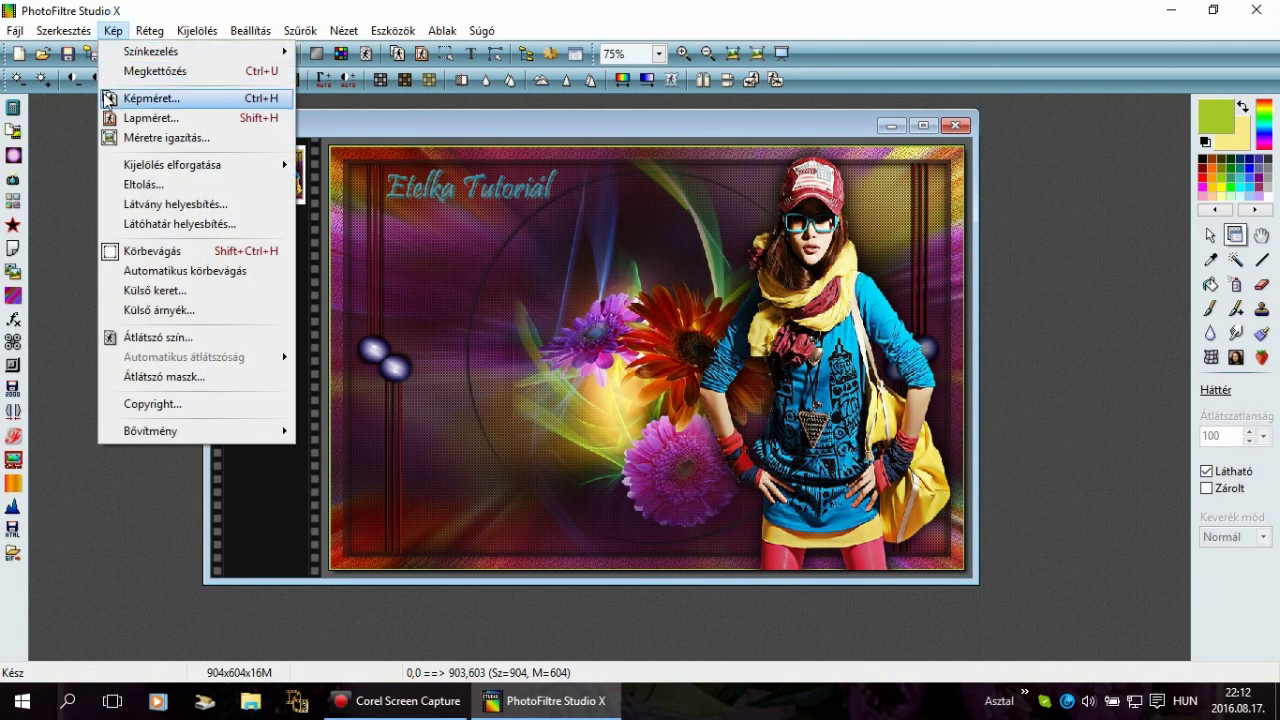
left_click(125, 97)
double_click(548, 292)
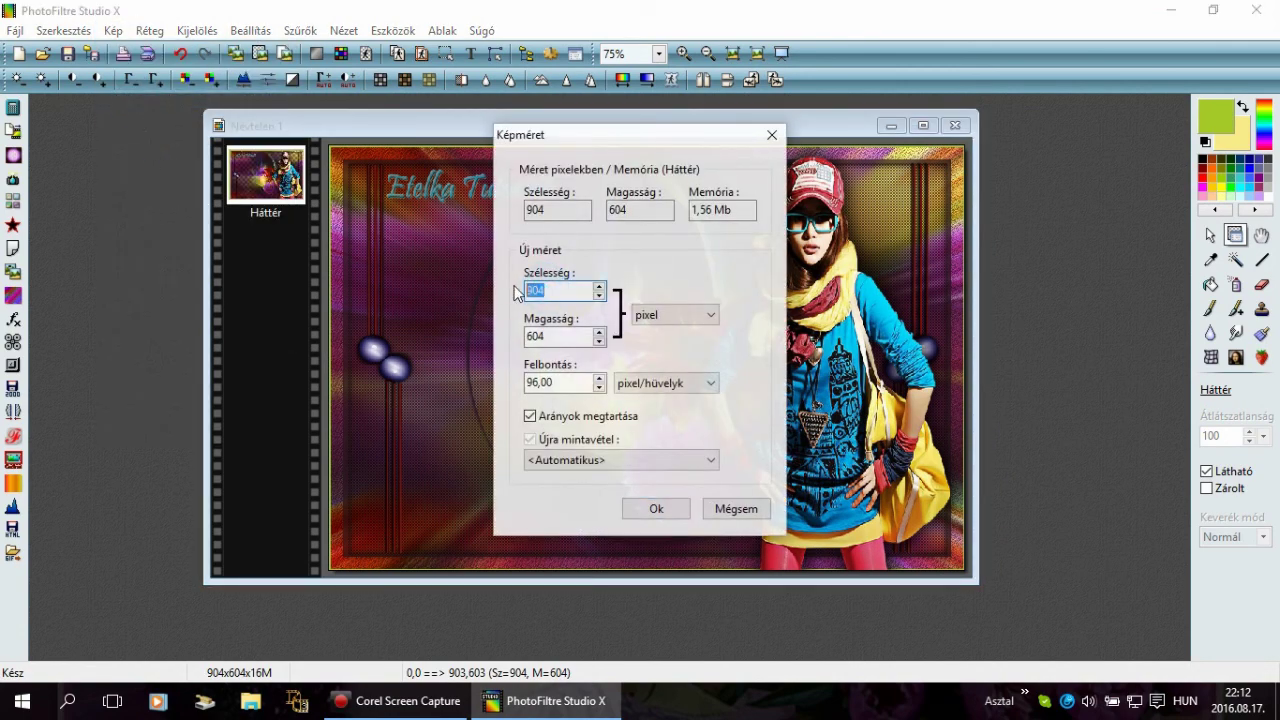
type("600")
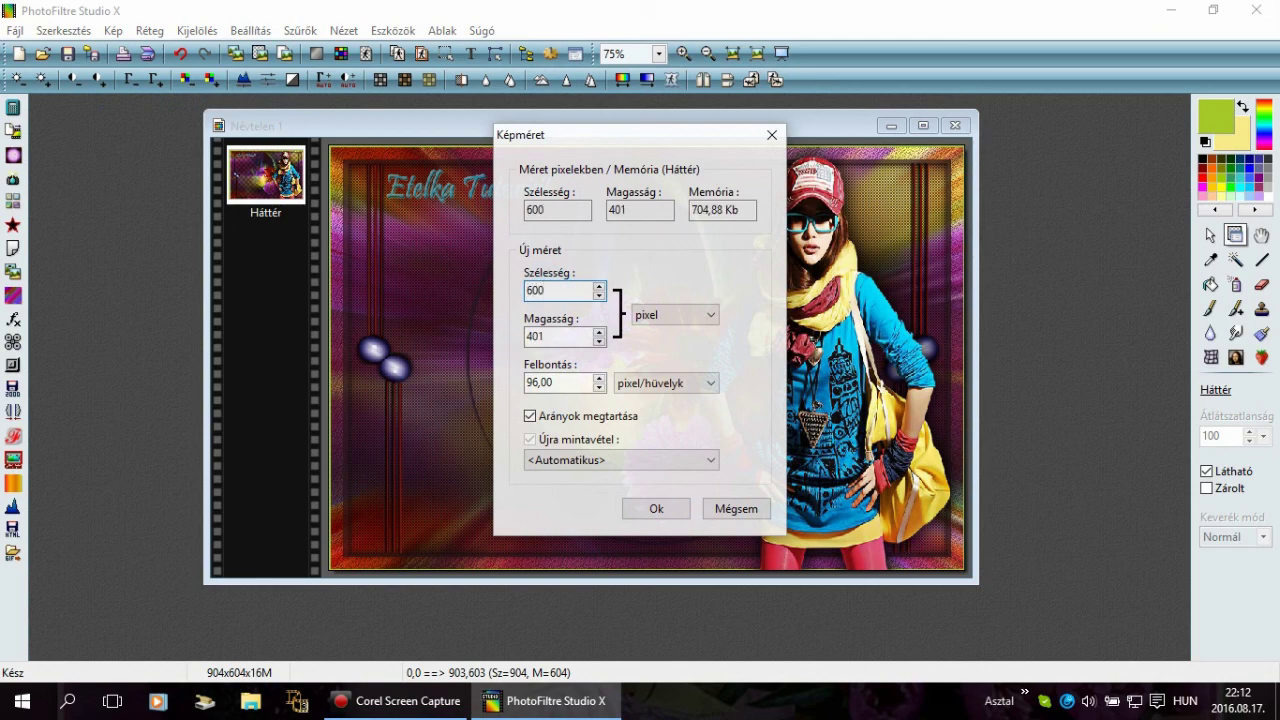
left_click(658, 508)
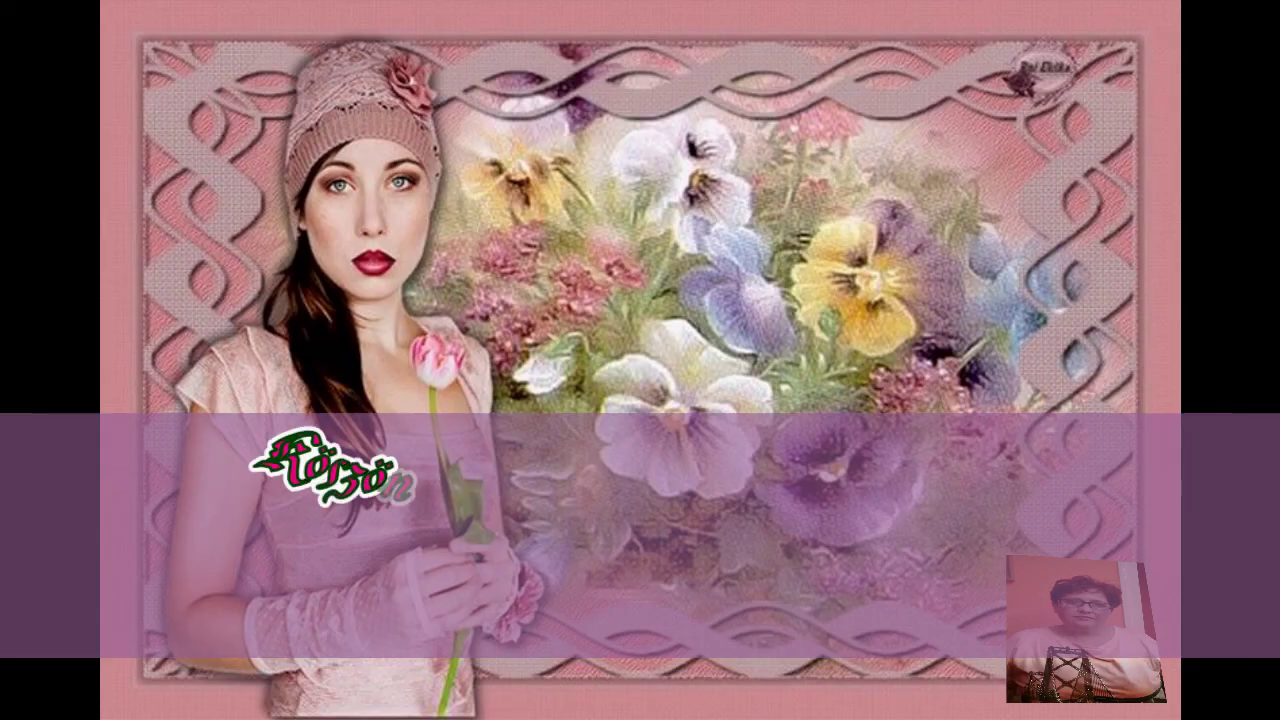